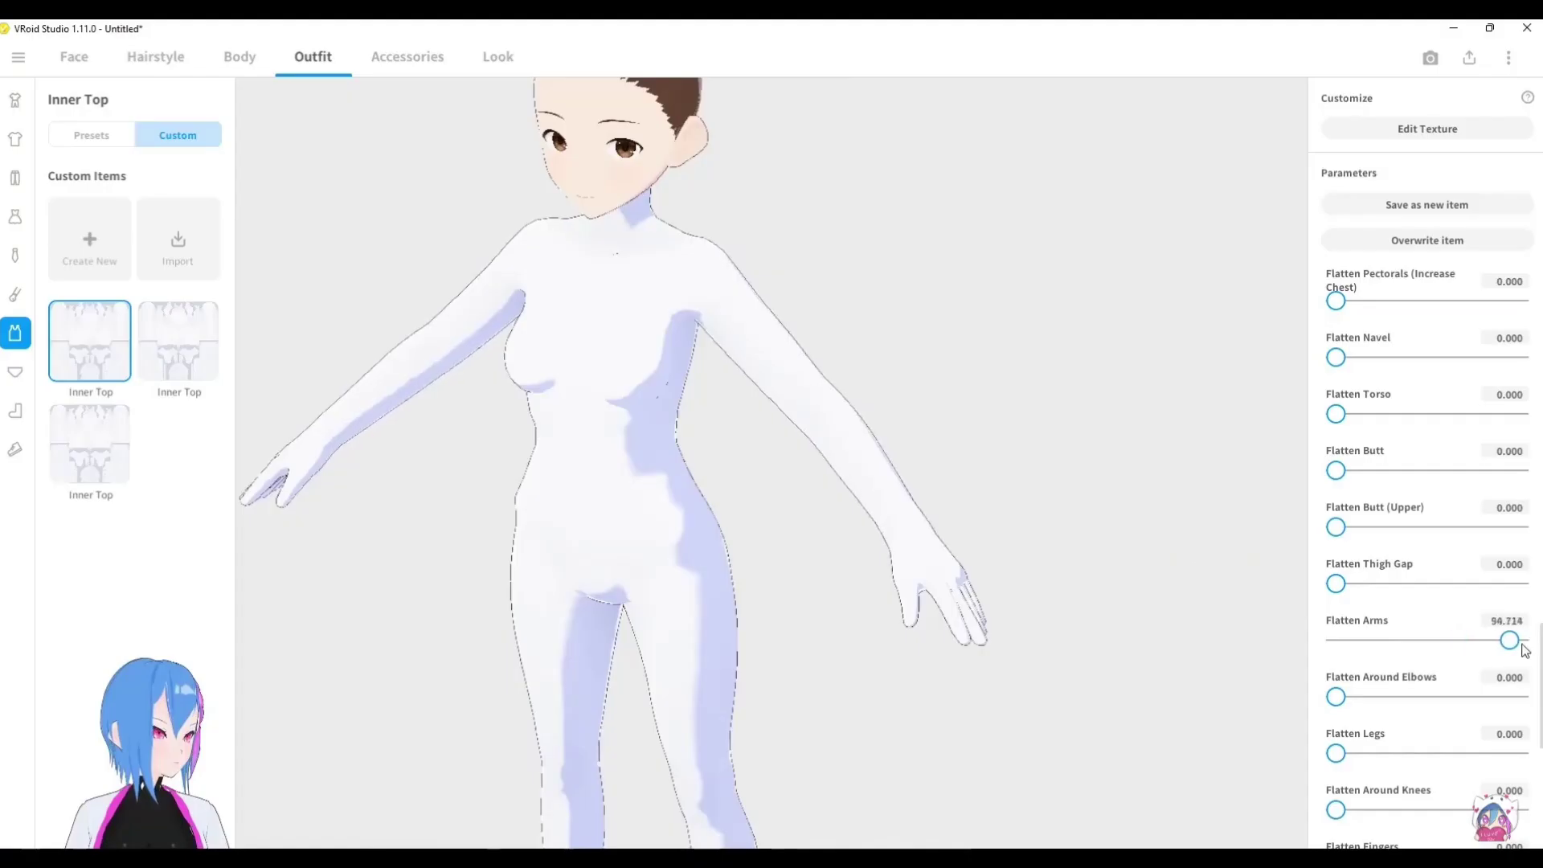
Pan the camera down to bring the Inner Top bodysuit on the legs into view
right_drag(1045, 643, 1174, 561)
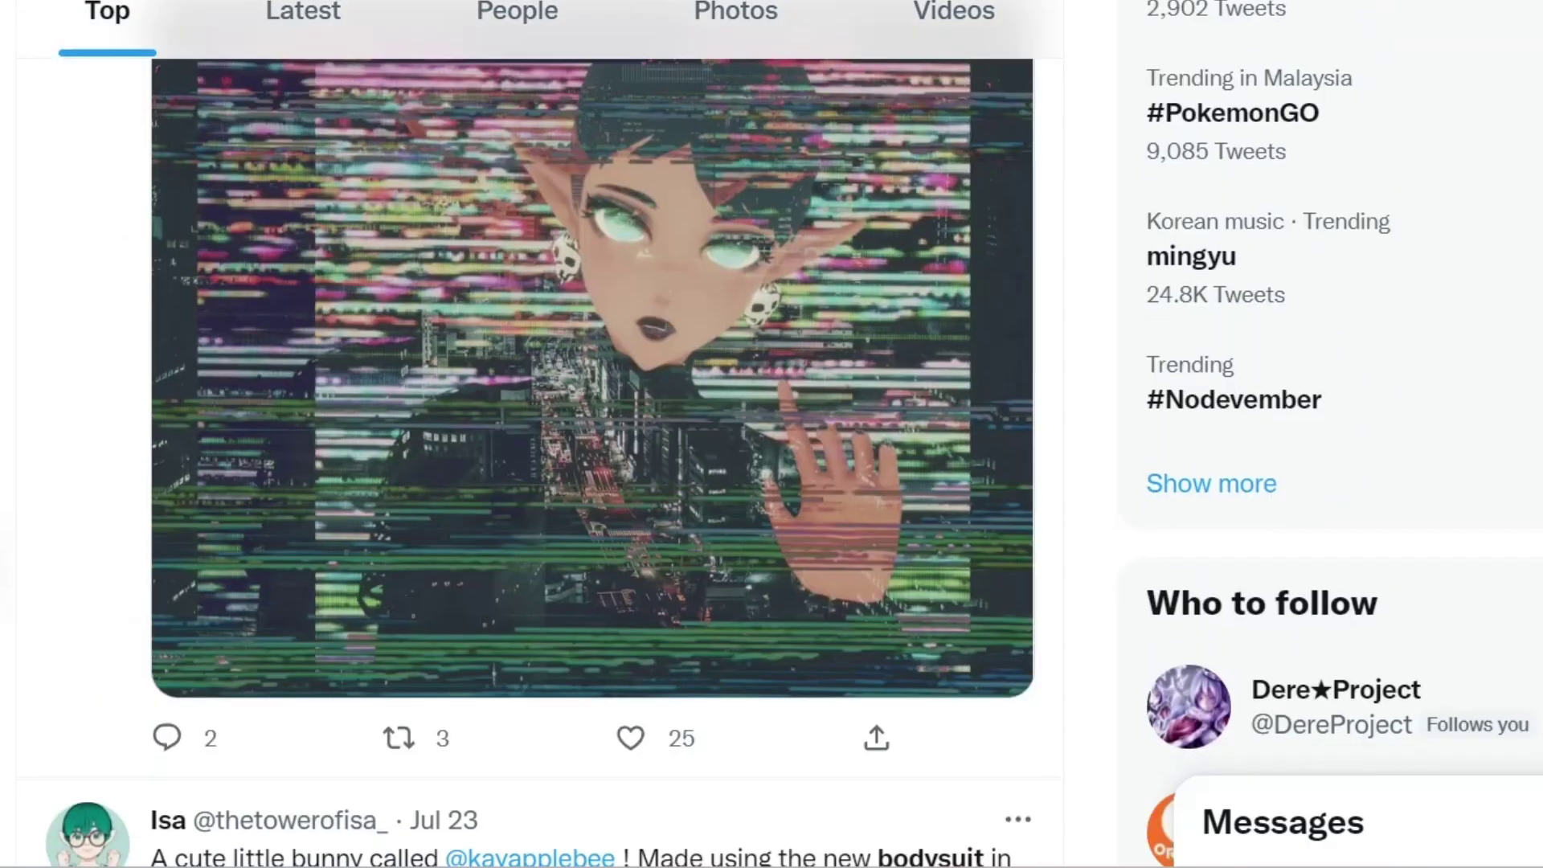
Scroll through the #vroid Twitter search results showing chibi models
scroll(530, 434, down, 5)
scroll(593, 463, down, 6)
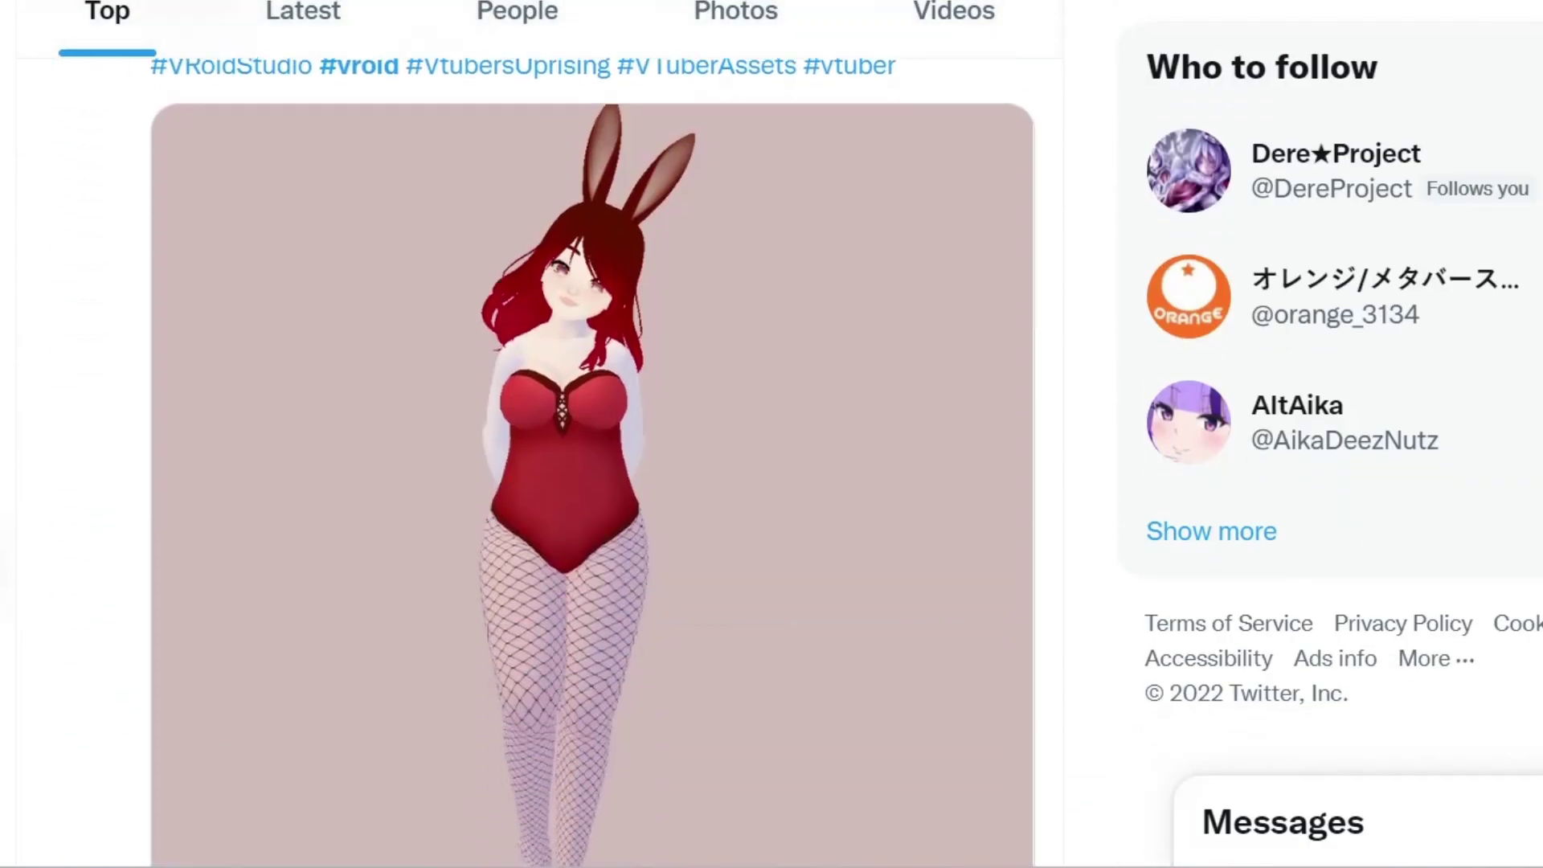
scroll(531, 434, down, 12)
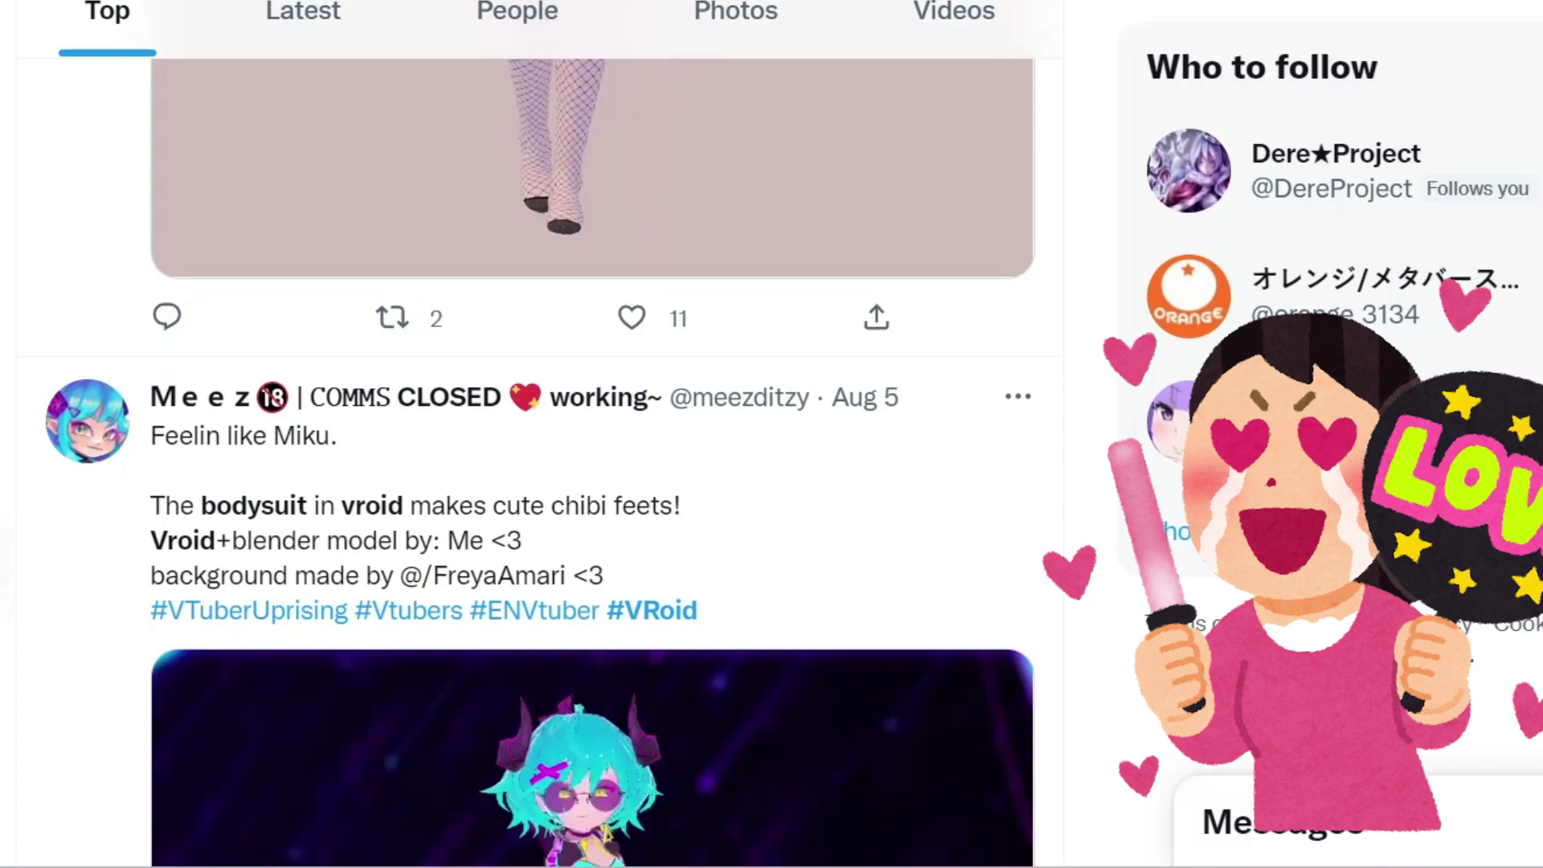
scroll(531, 434, up, 2)
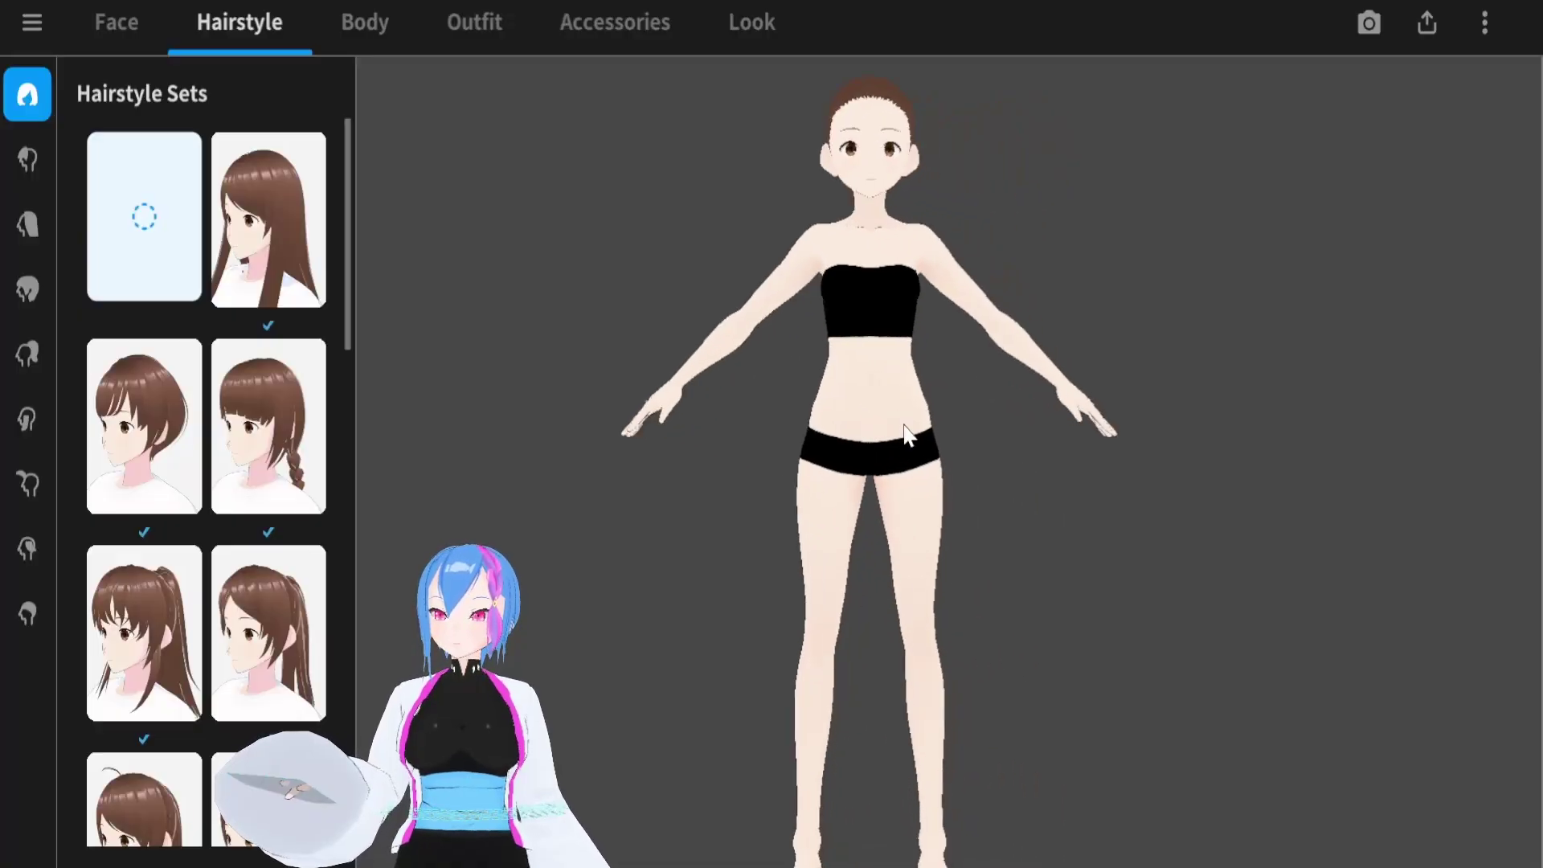
Frame the base model's upper body and orbit to view it from behind
right_drag(940, 396, 1054, 517)
scroll(1057, 514, up, 3)
scroll(1056, 515, up, 2)
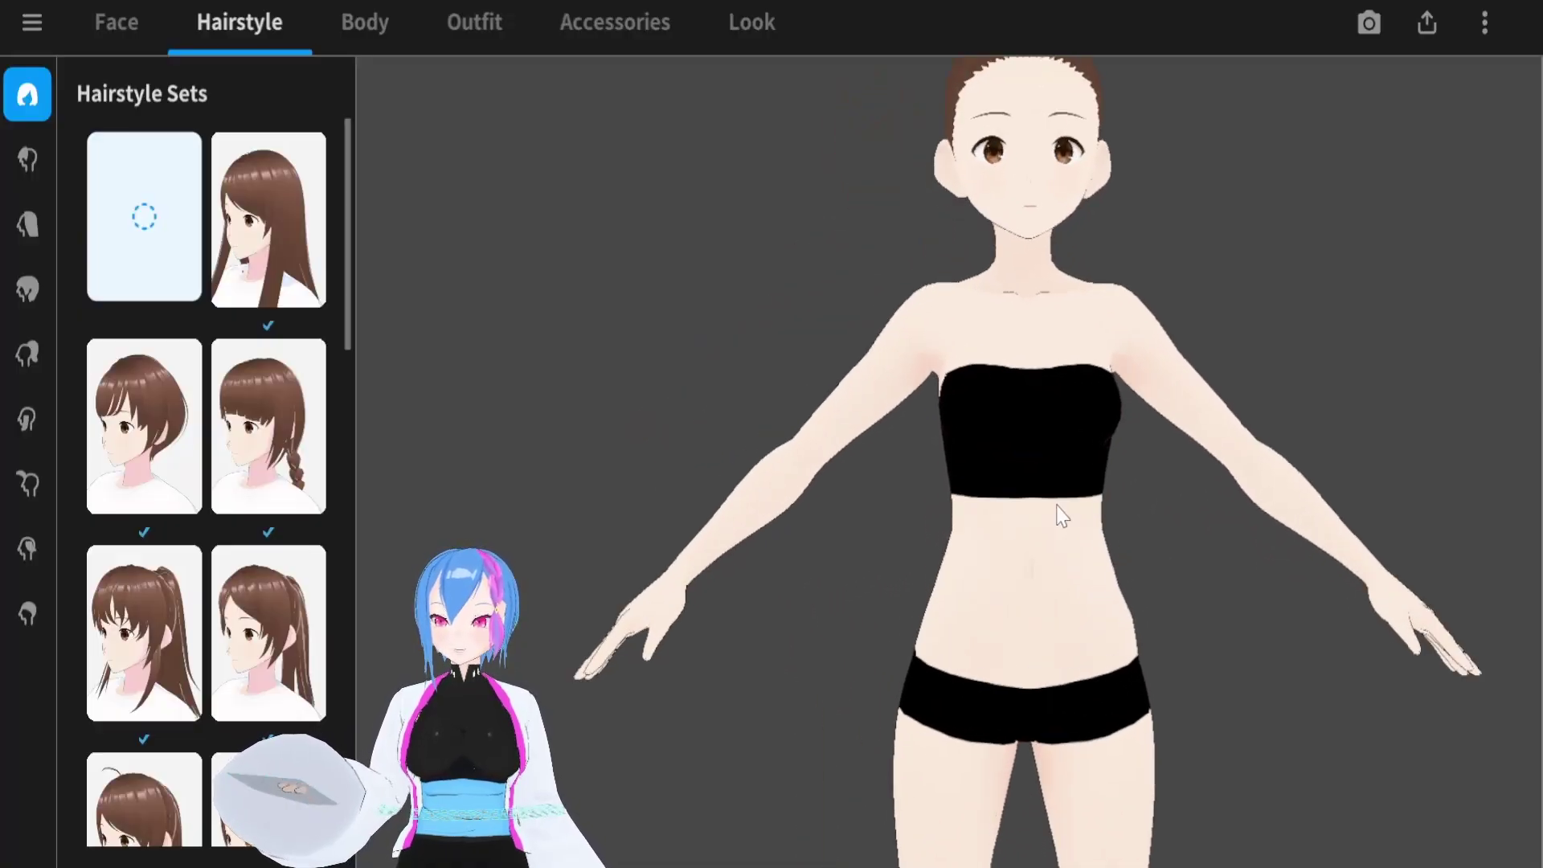
right_drag(1062, 427, 926, 509)
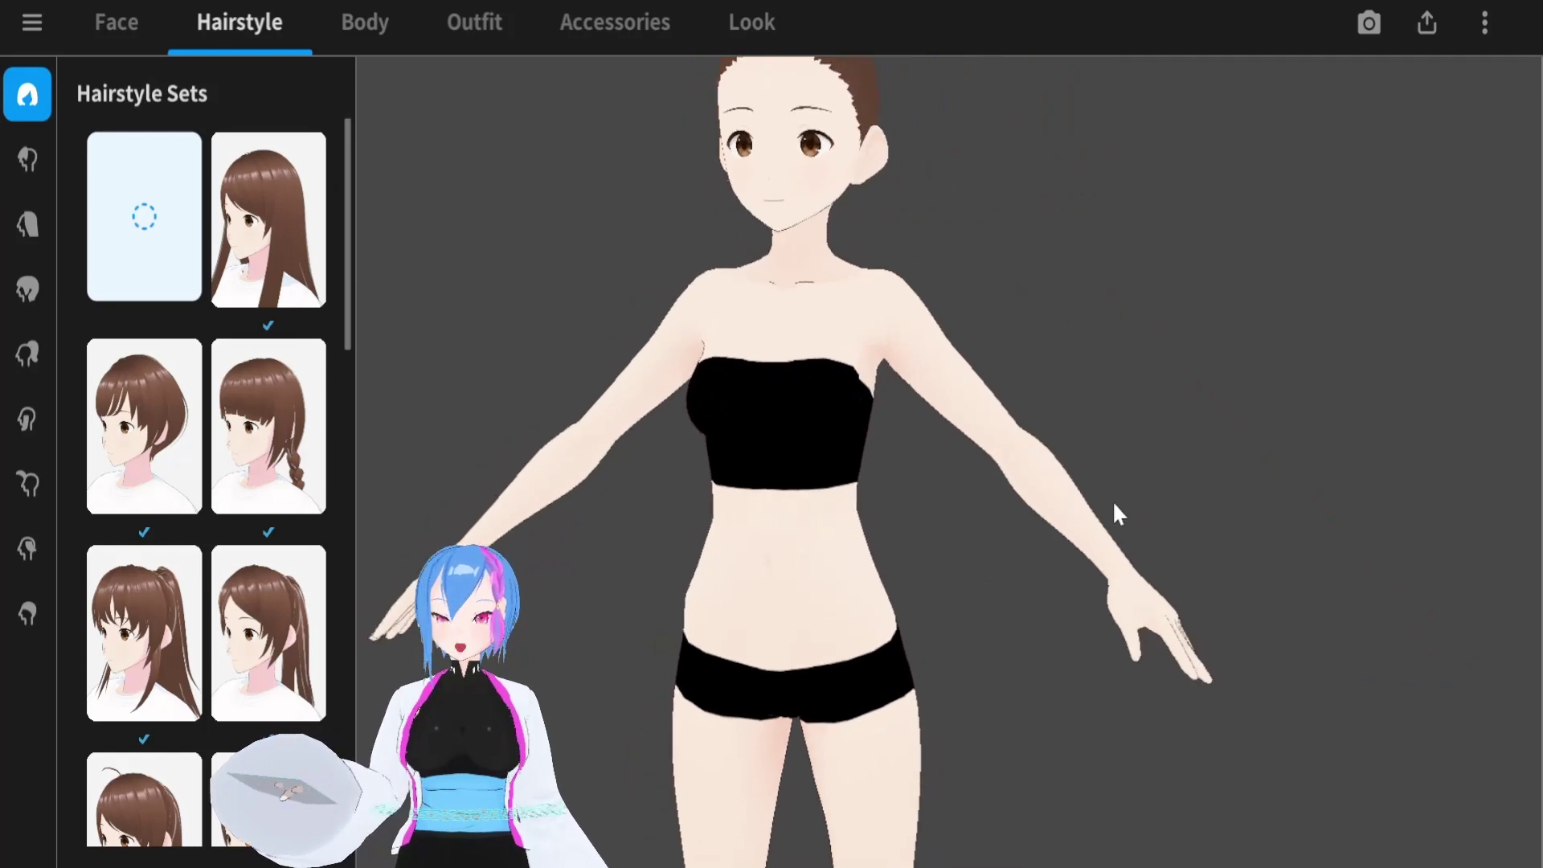
drag(1113, 514, 741, 399)
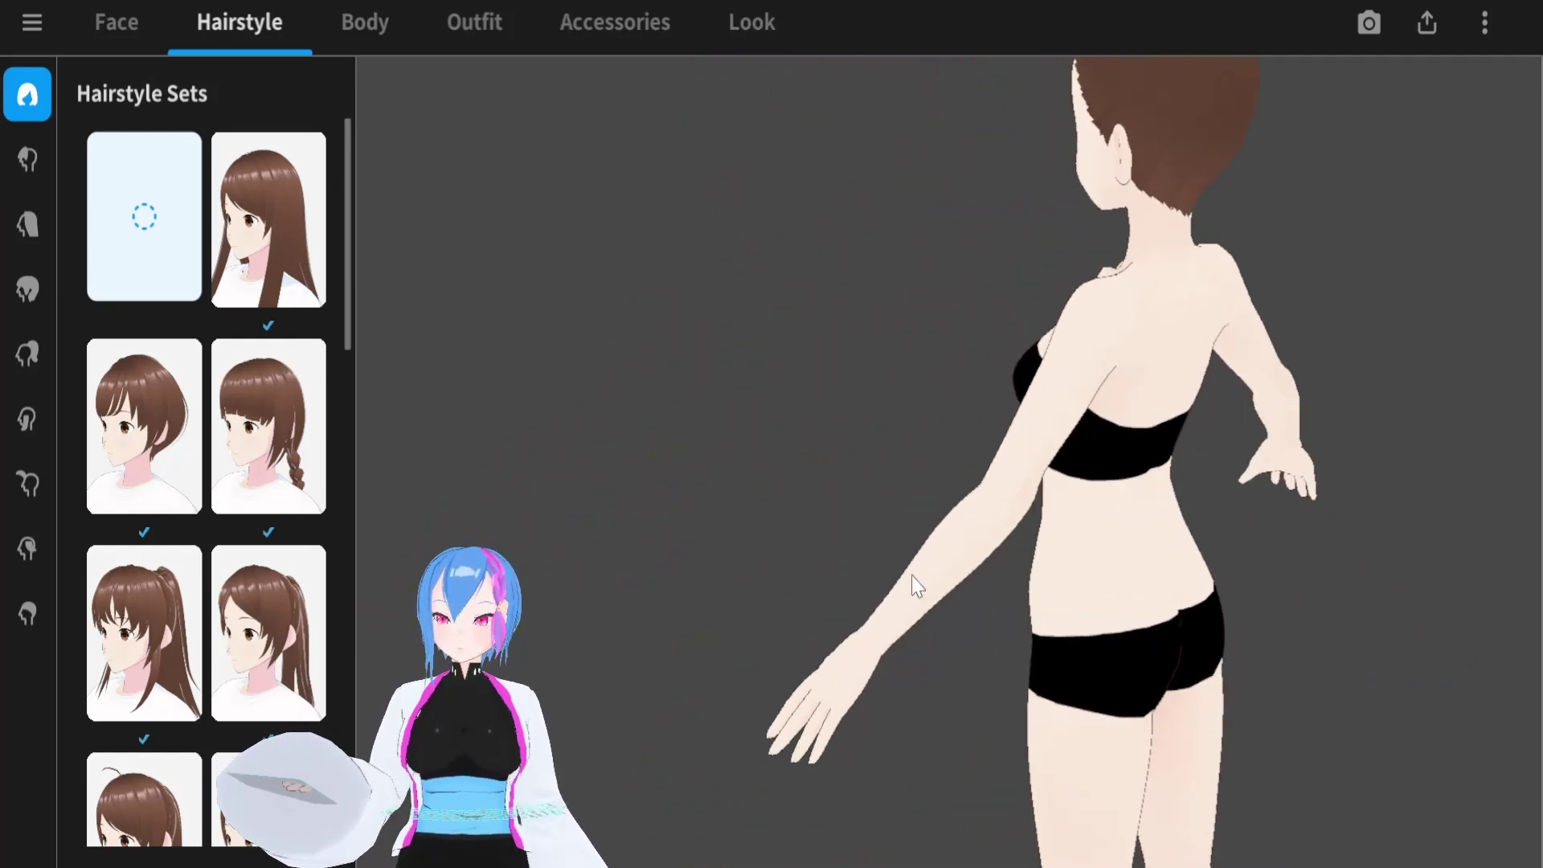
Turn the model to face forward, zoom on the face, and set Eye Size X to 1.000
drag(913, 586, 1375, 465)
right_drag(1375, 466, 676, 314)
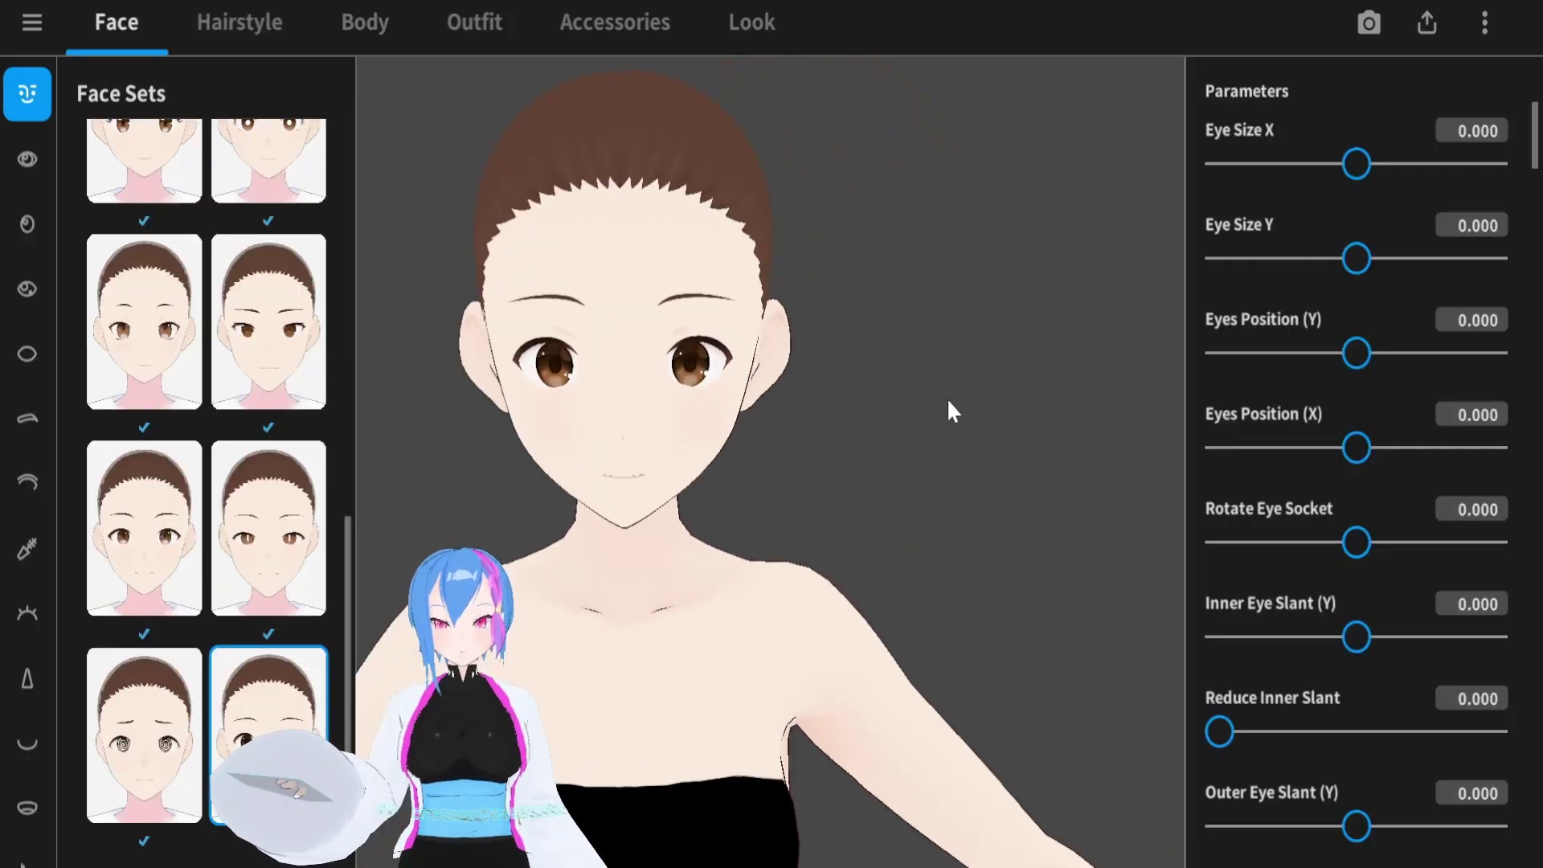
scroll(975, 398, up, 2)
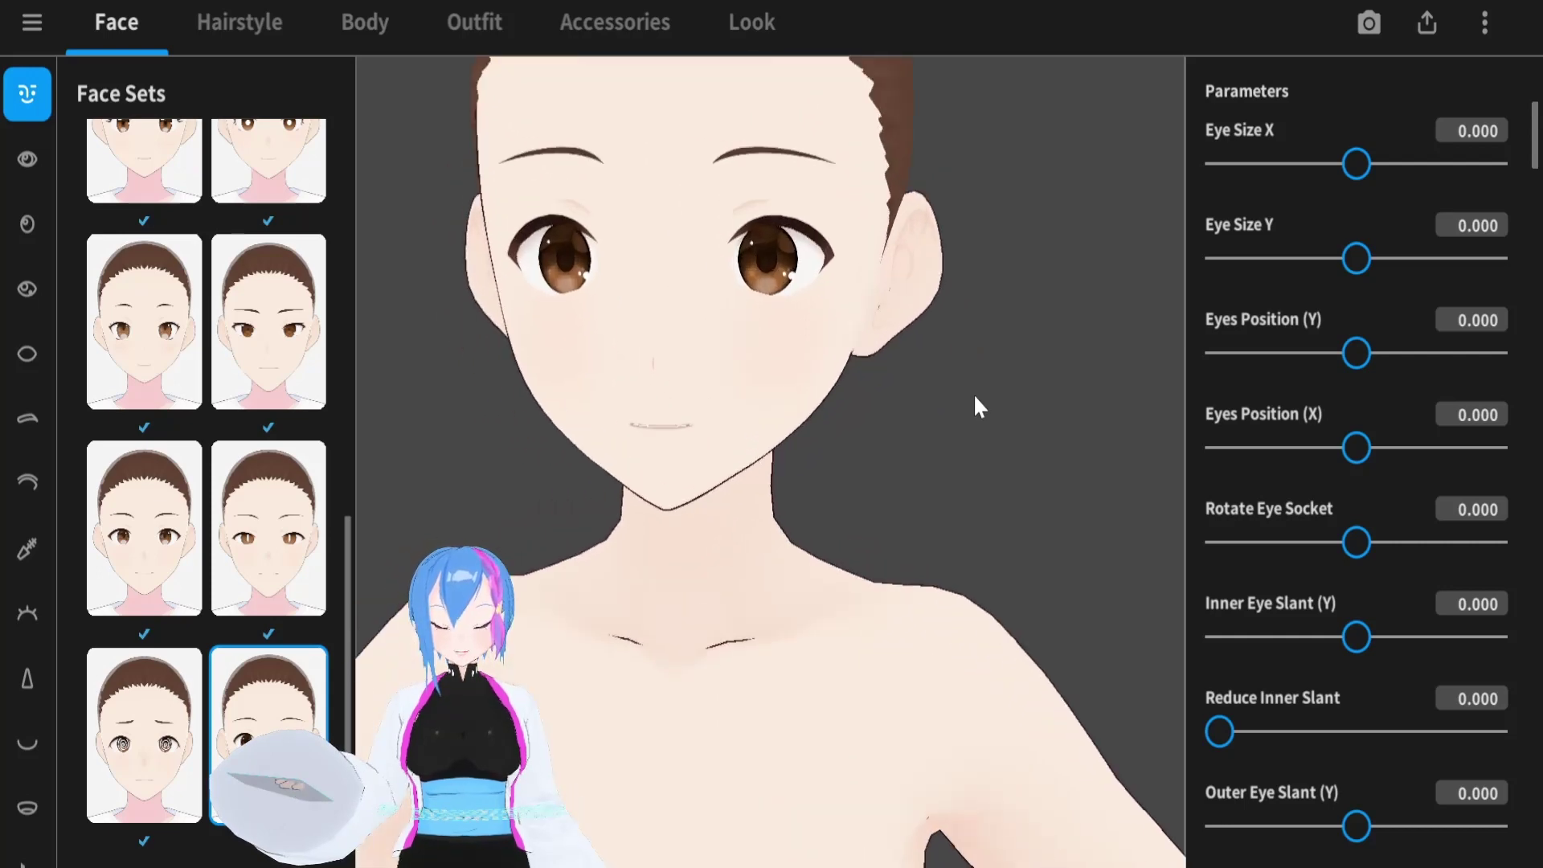
drag(1346, 162, 1494, 164)
Set Eye Size Y to 0.793
scroll(912, 334, up, 3)
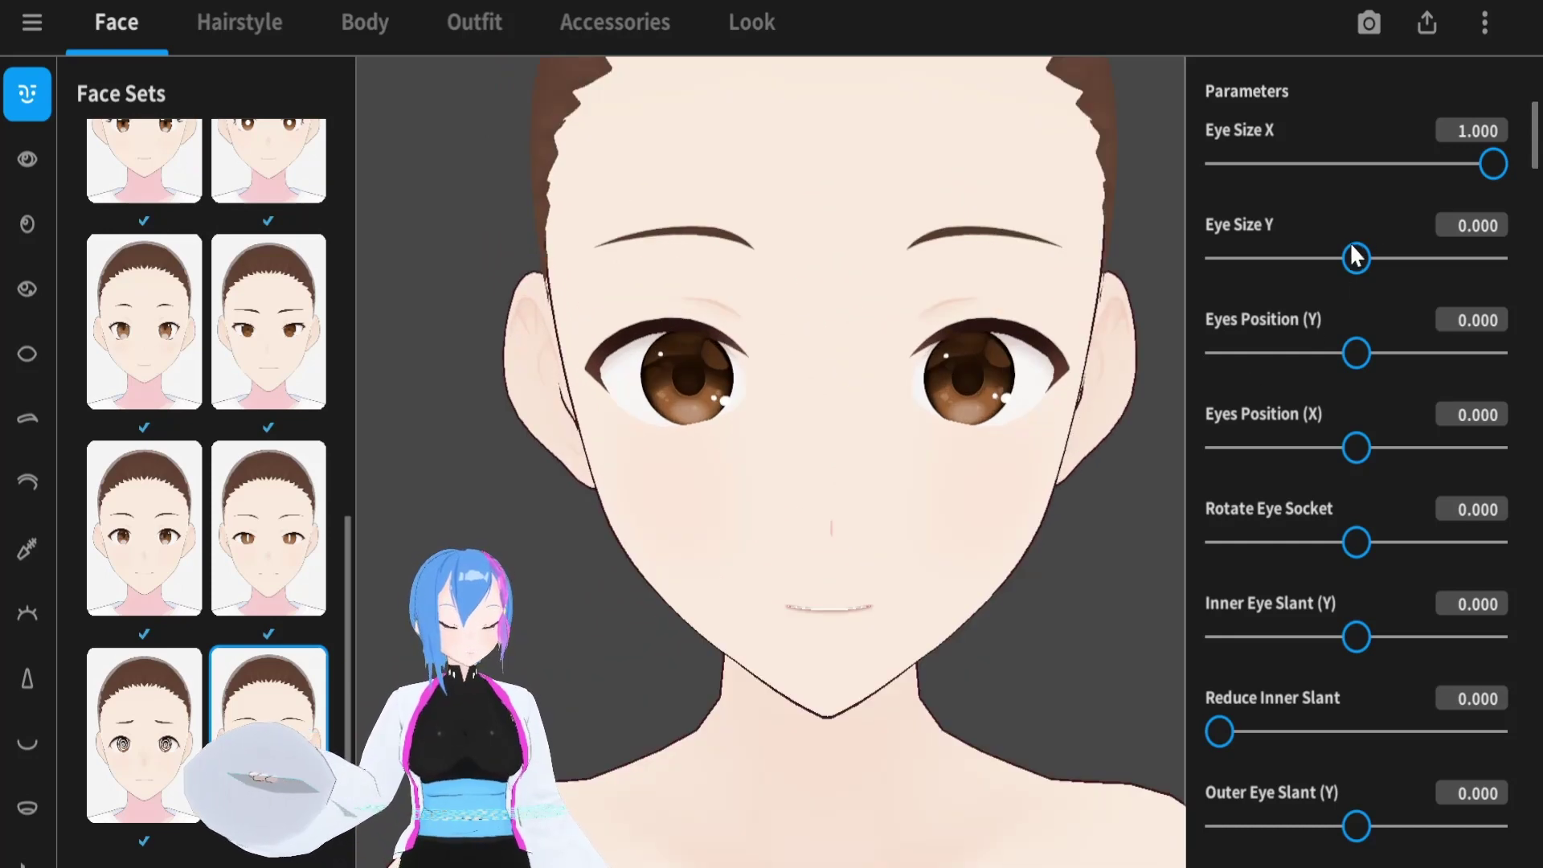
click(1492, 226)
click(1496, 233)
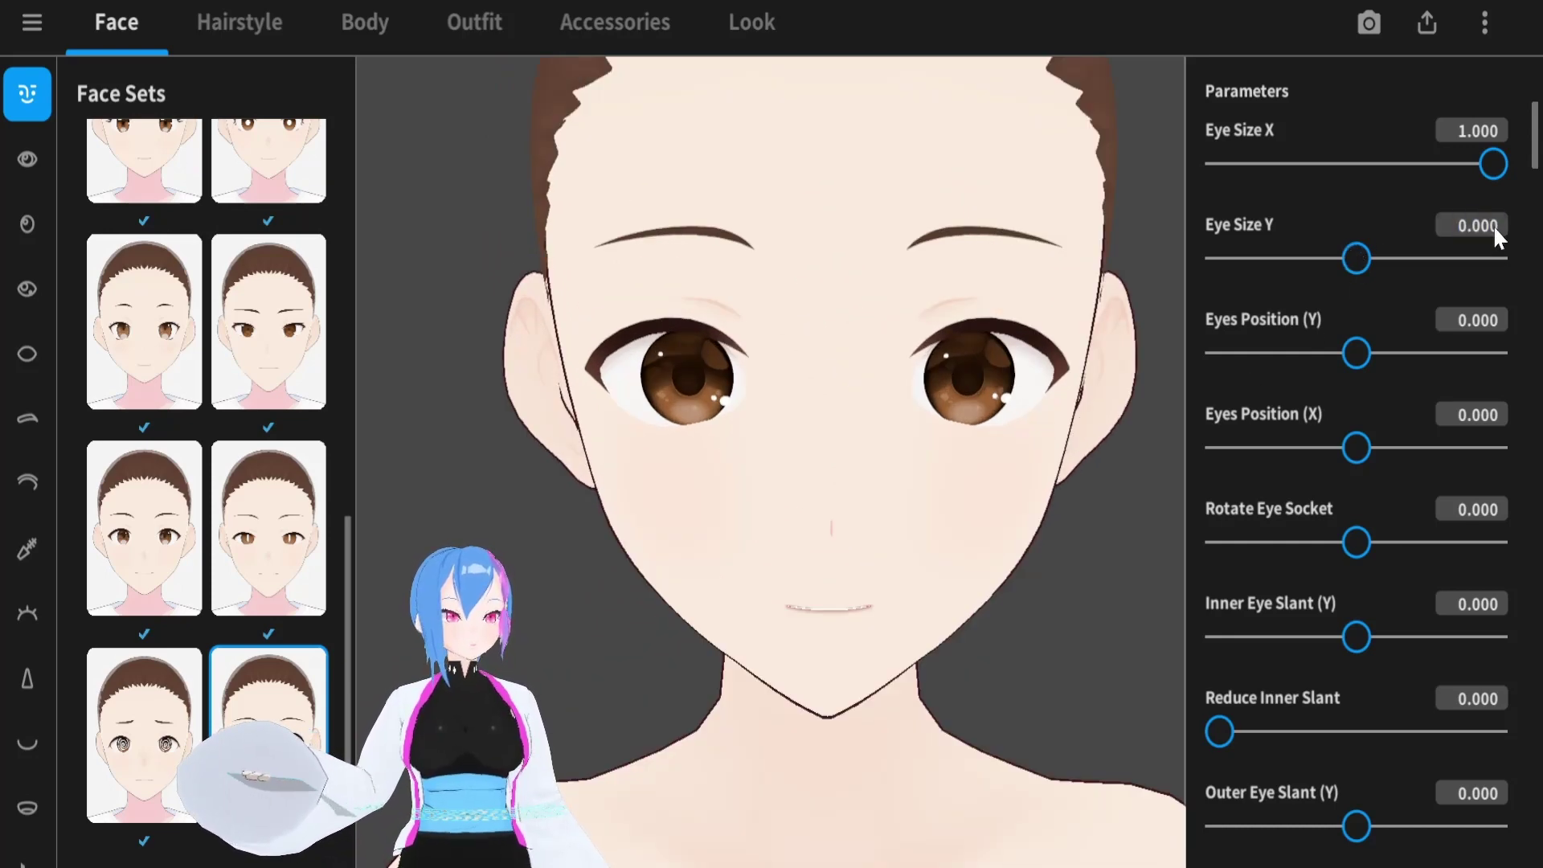
key(BackSpace)
key(BackSpace)
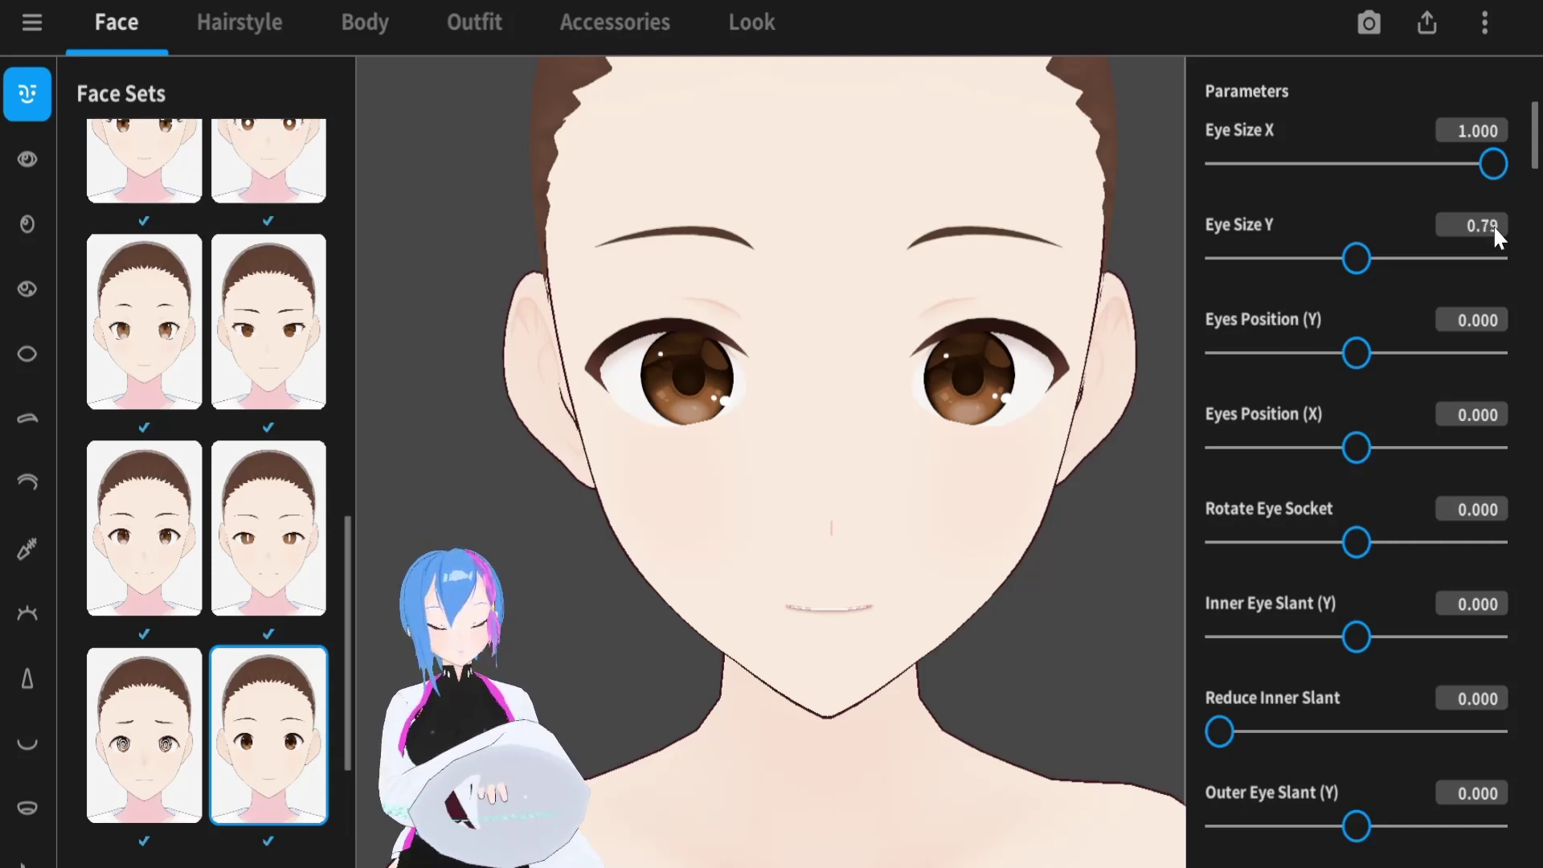
text(793)
Enter -0.581 for Eyes Position (Y)
drag(1495, 320, 1497, 330)
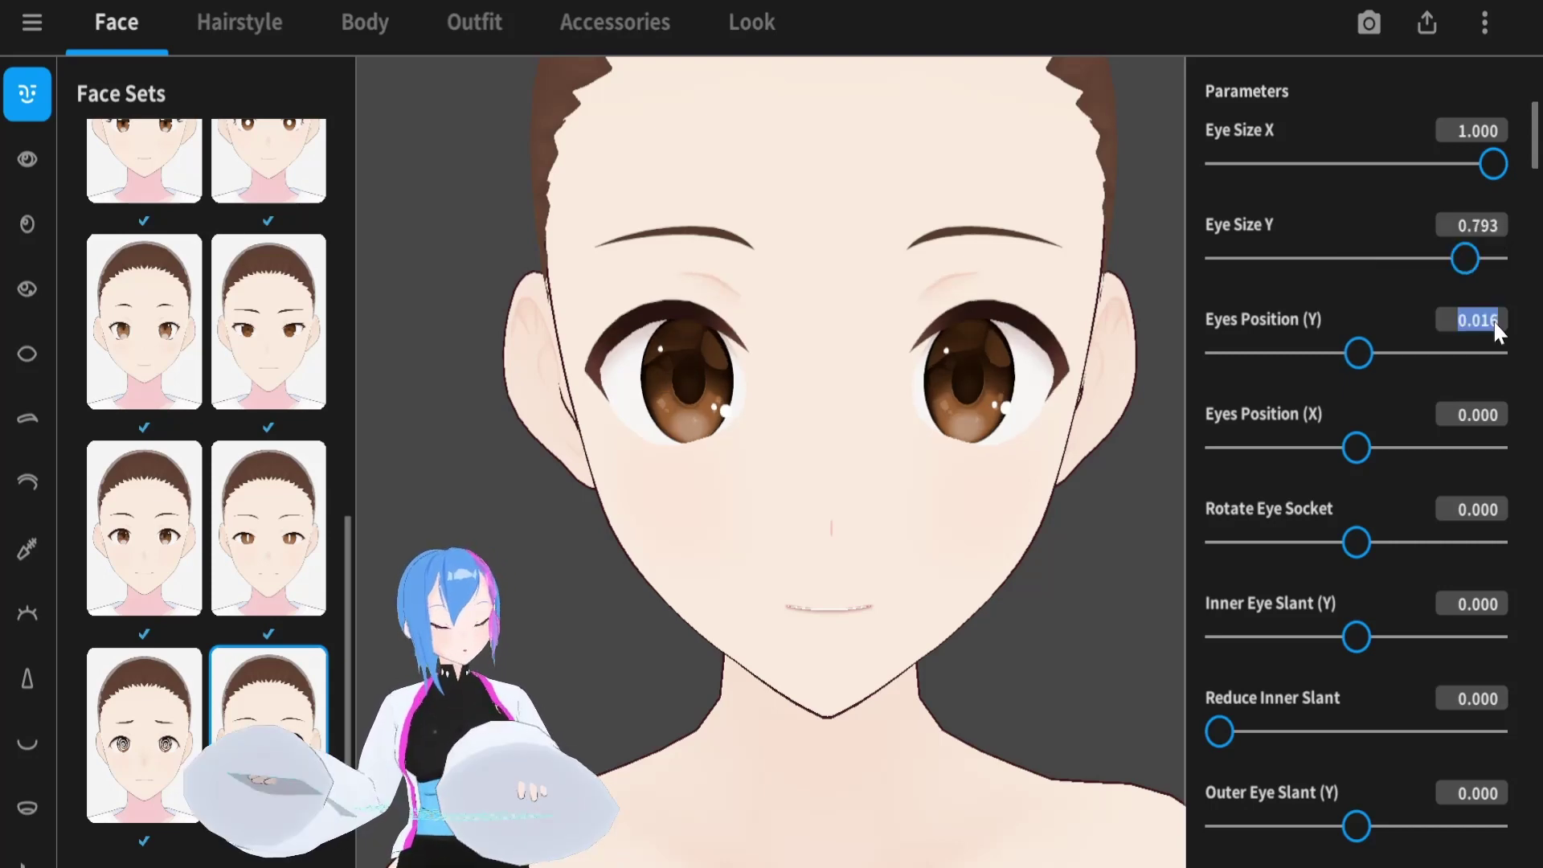
key(BackSpace)
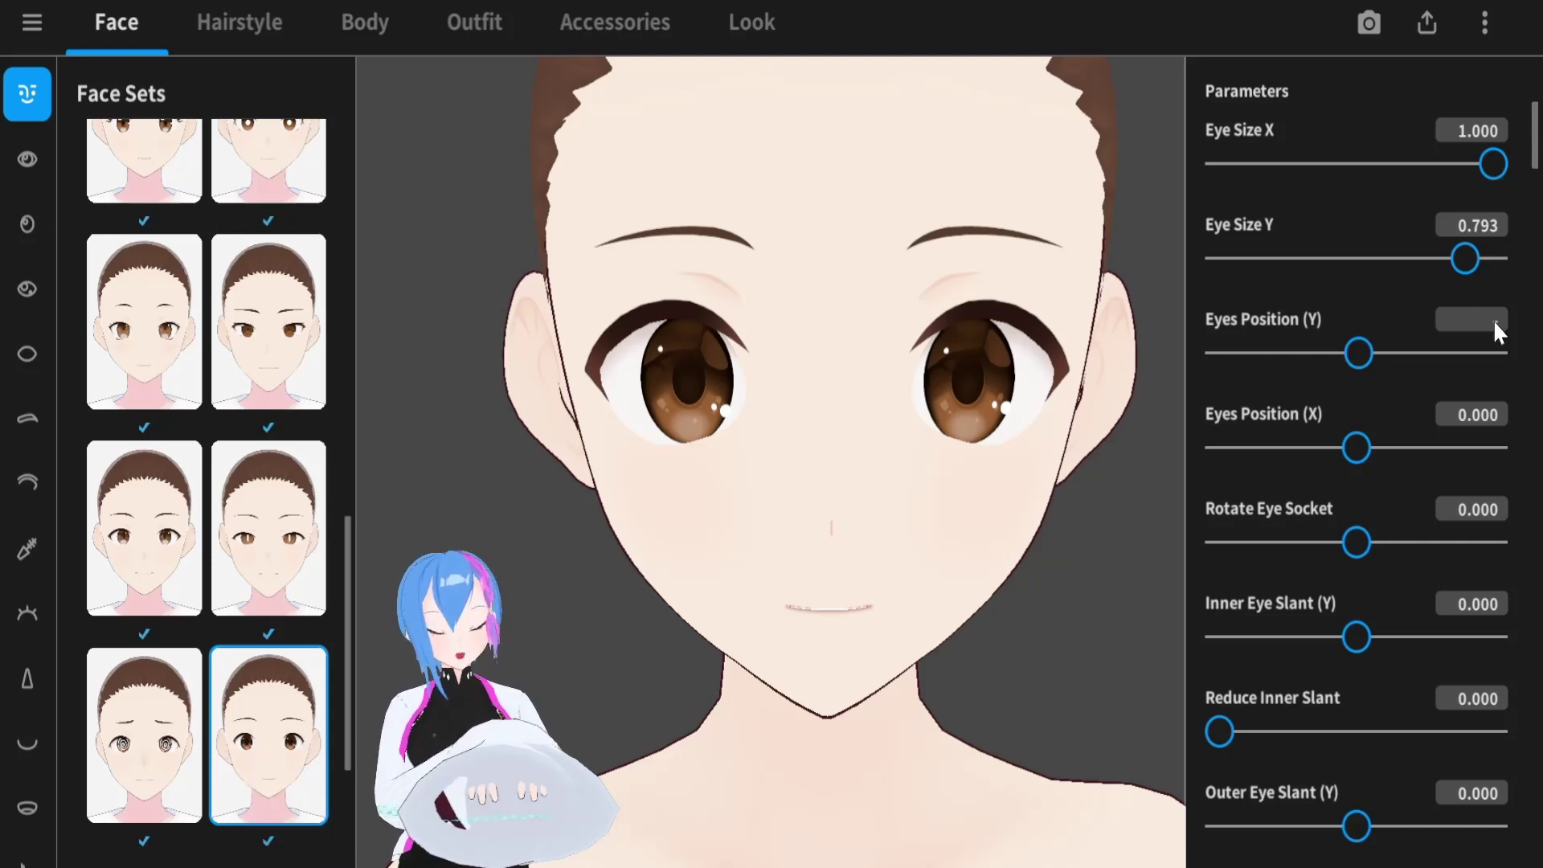
text(-0.5)
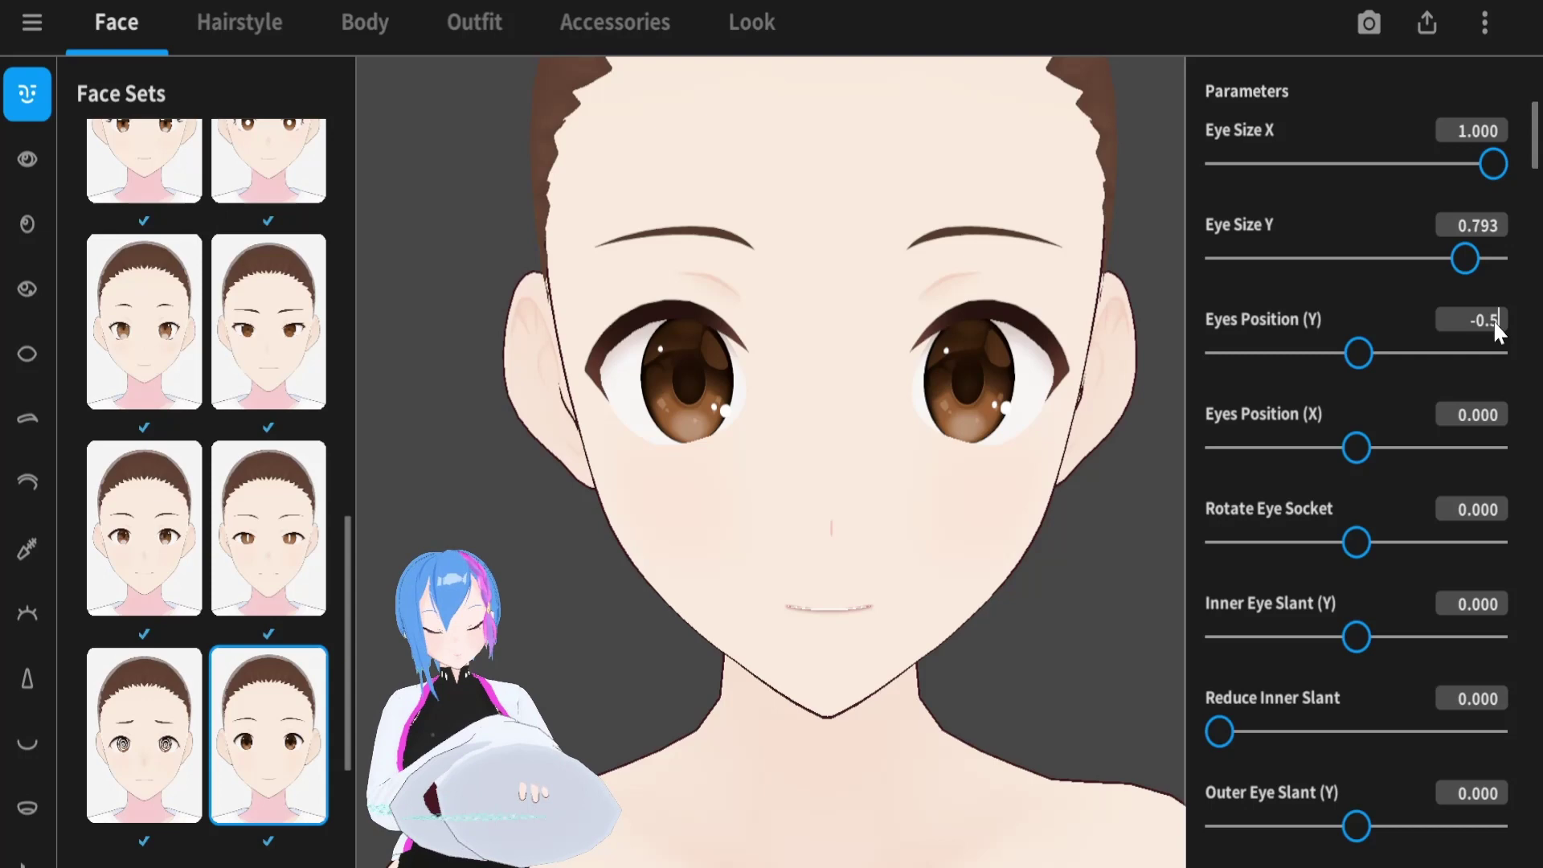
text(81)
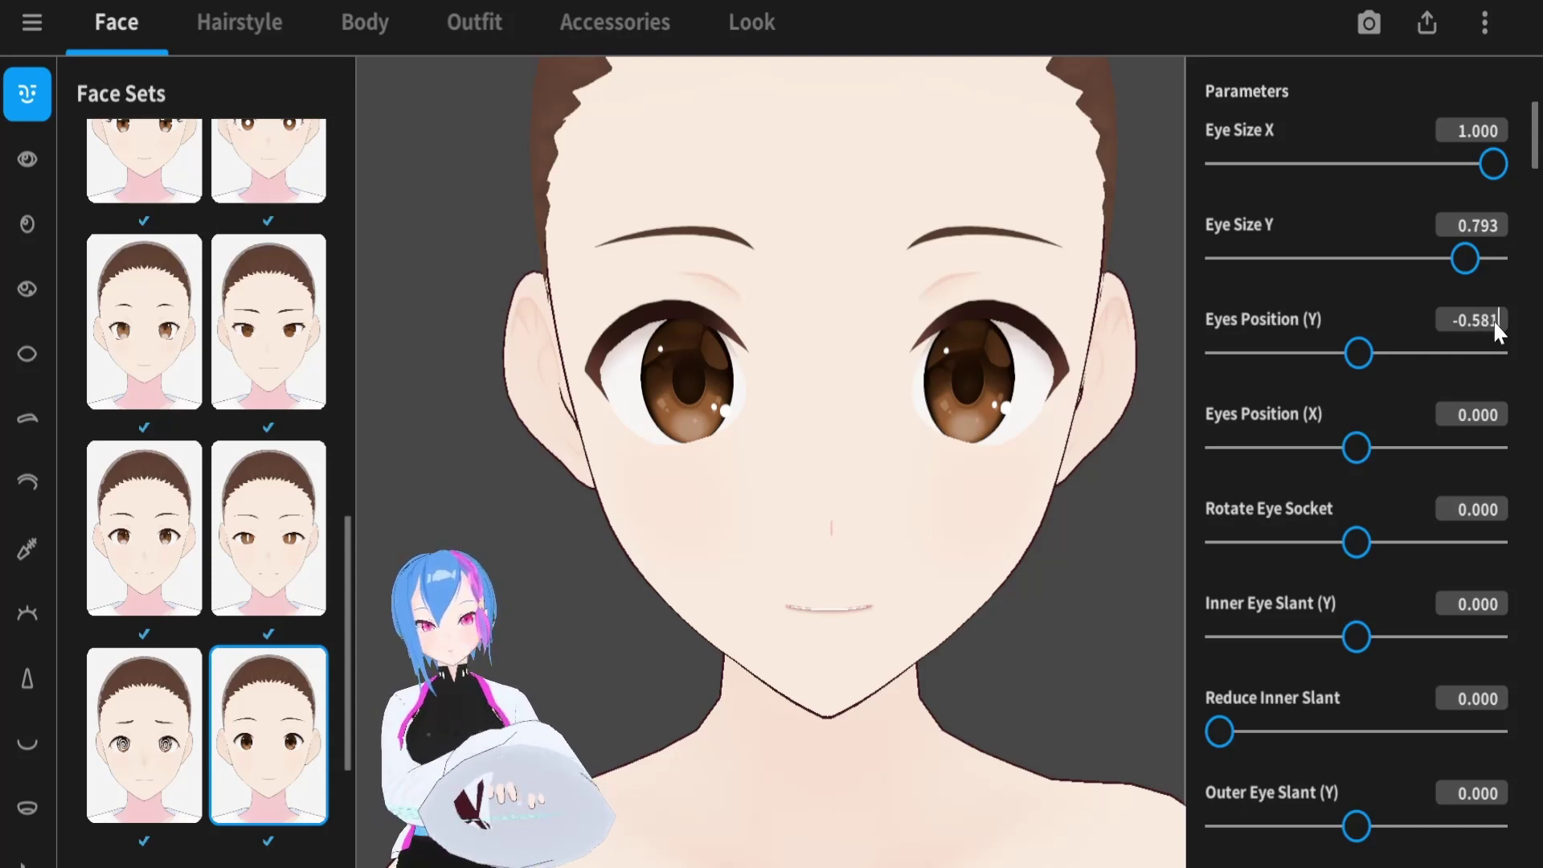
key(Return)
Recentre the view on the eye and raise Eyes Position (Y) to -0.252
scroll(902, 421, up, 5)
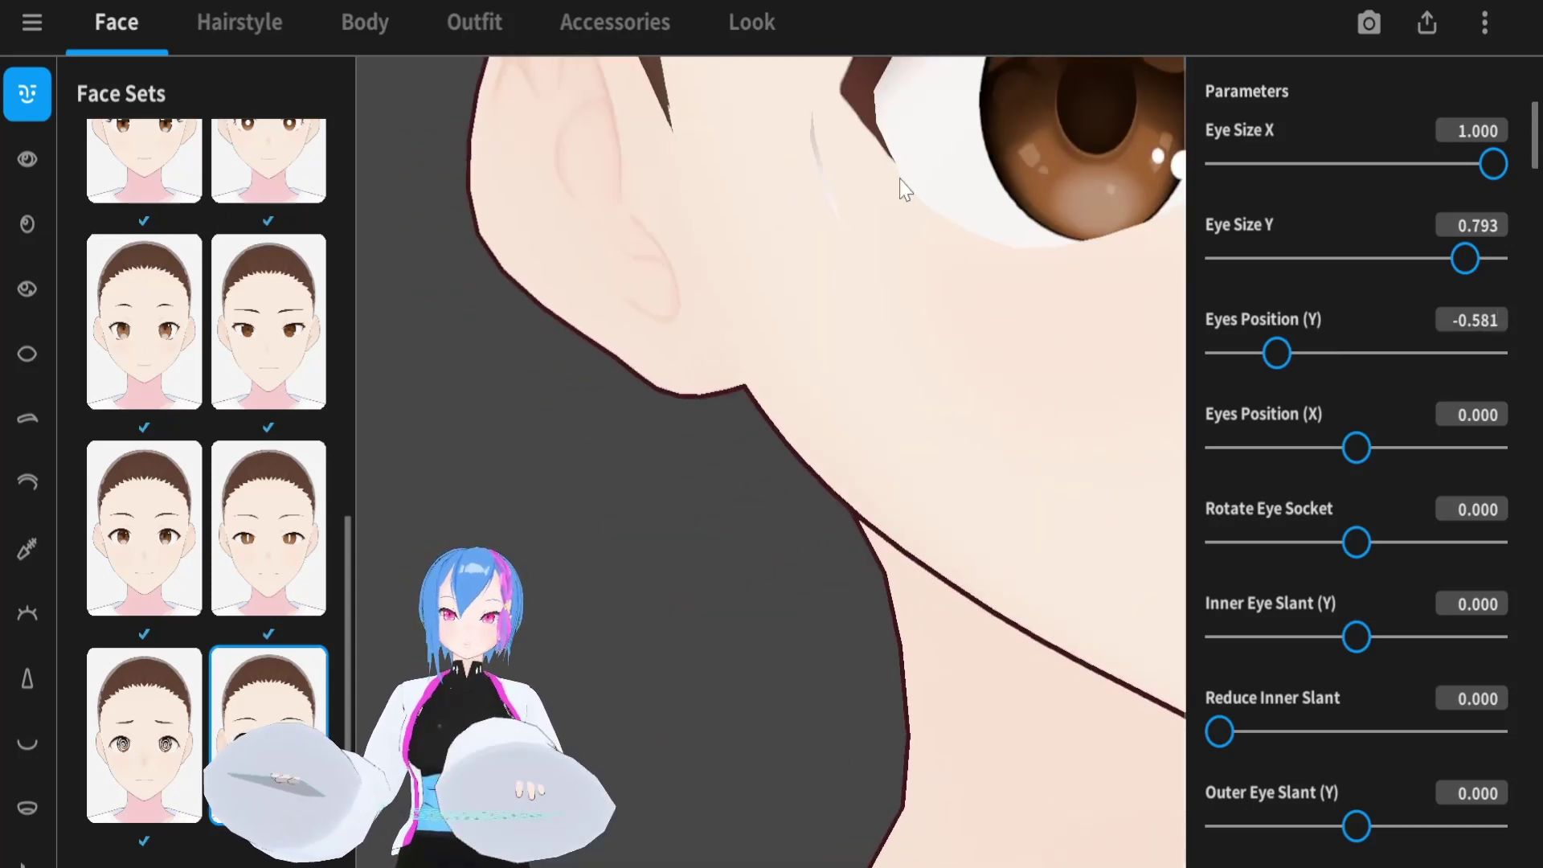
scroll(867, 323, down, 2)
scroll(866, 323, up, 3)
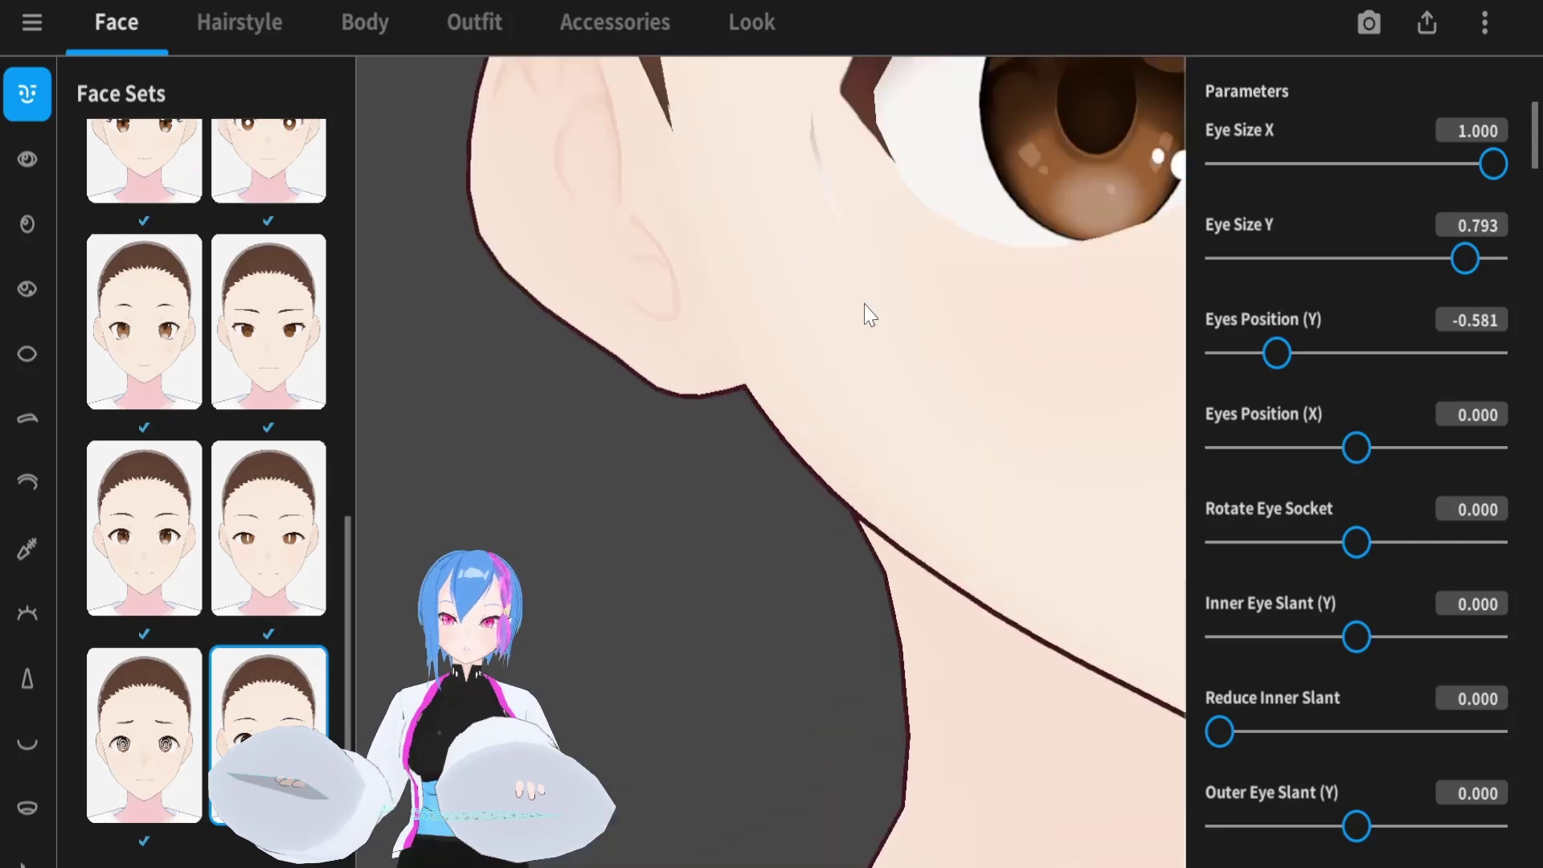
scroll(907, 303, up, 2)
middle_drag(897, 305, 984, 307)
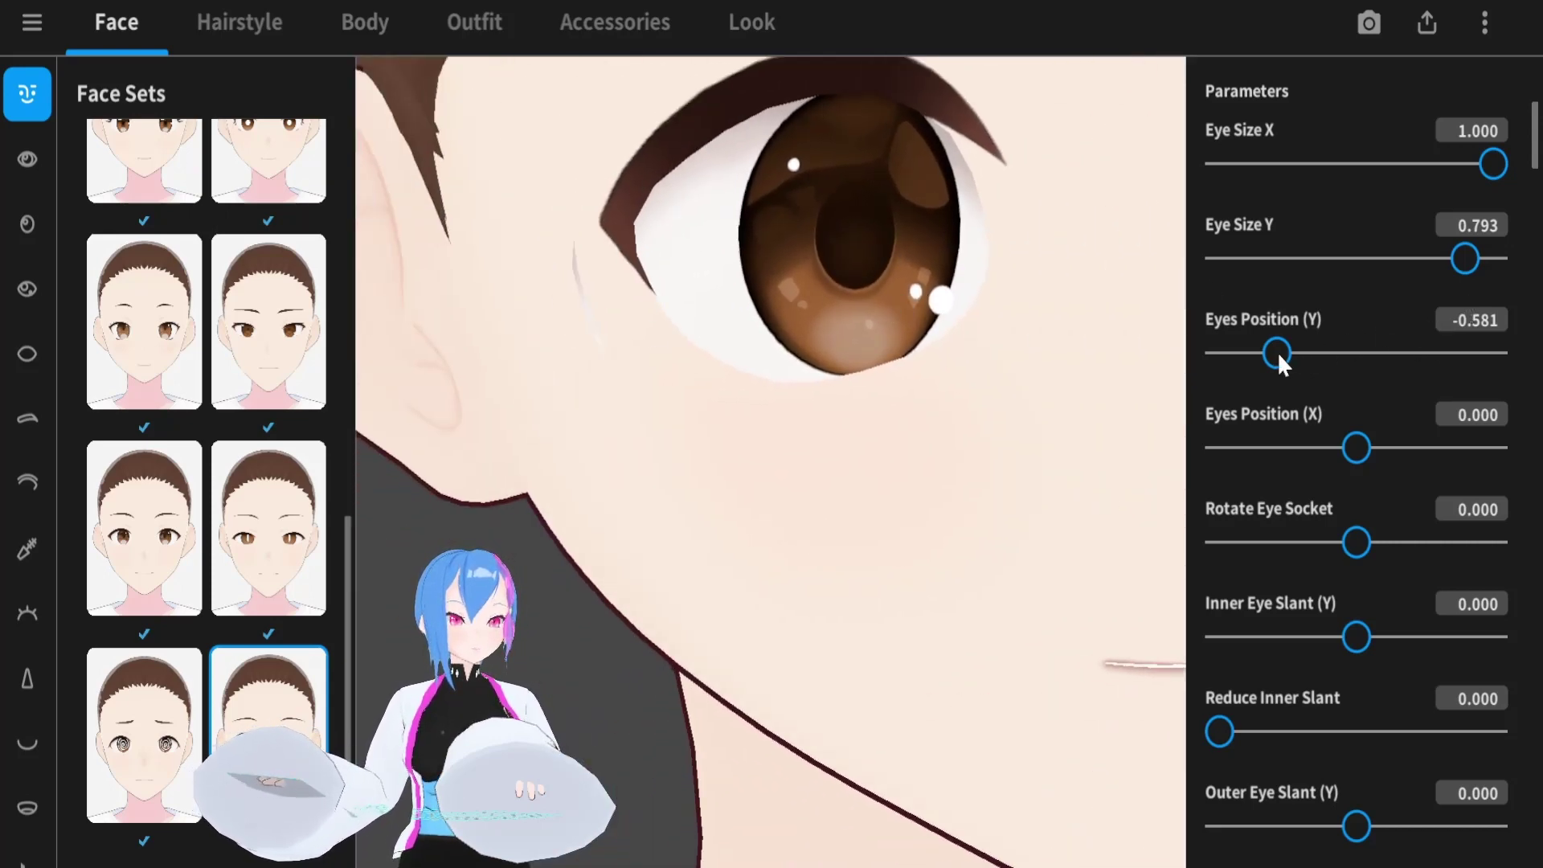
drag(1277, 352, 1309, 352)
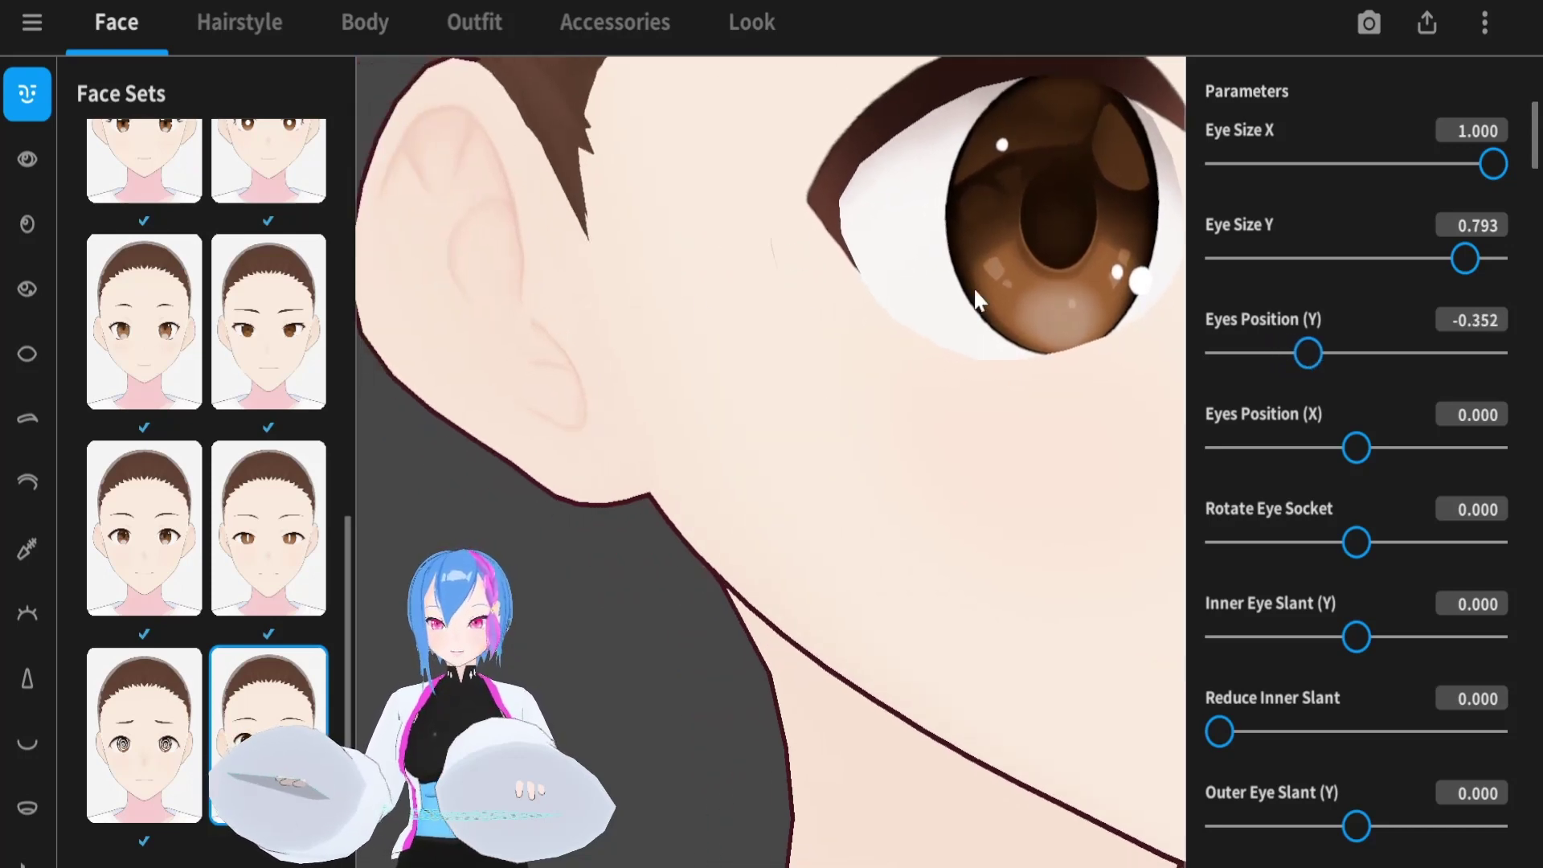
drag(1306, 351, 1322, 352)
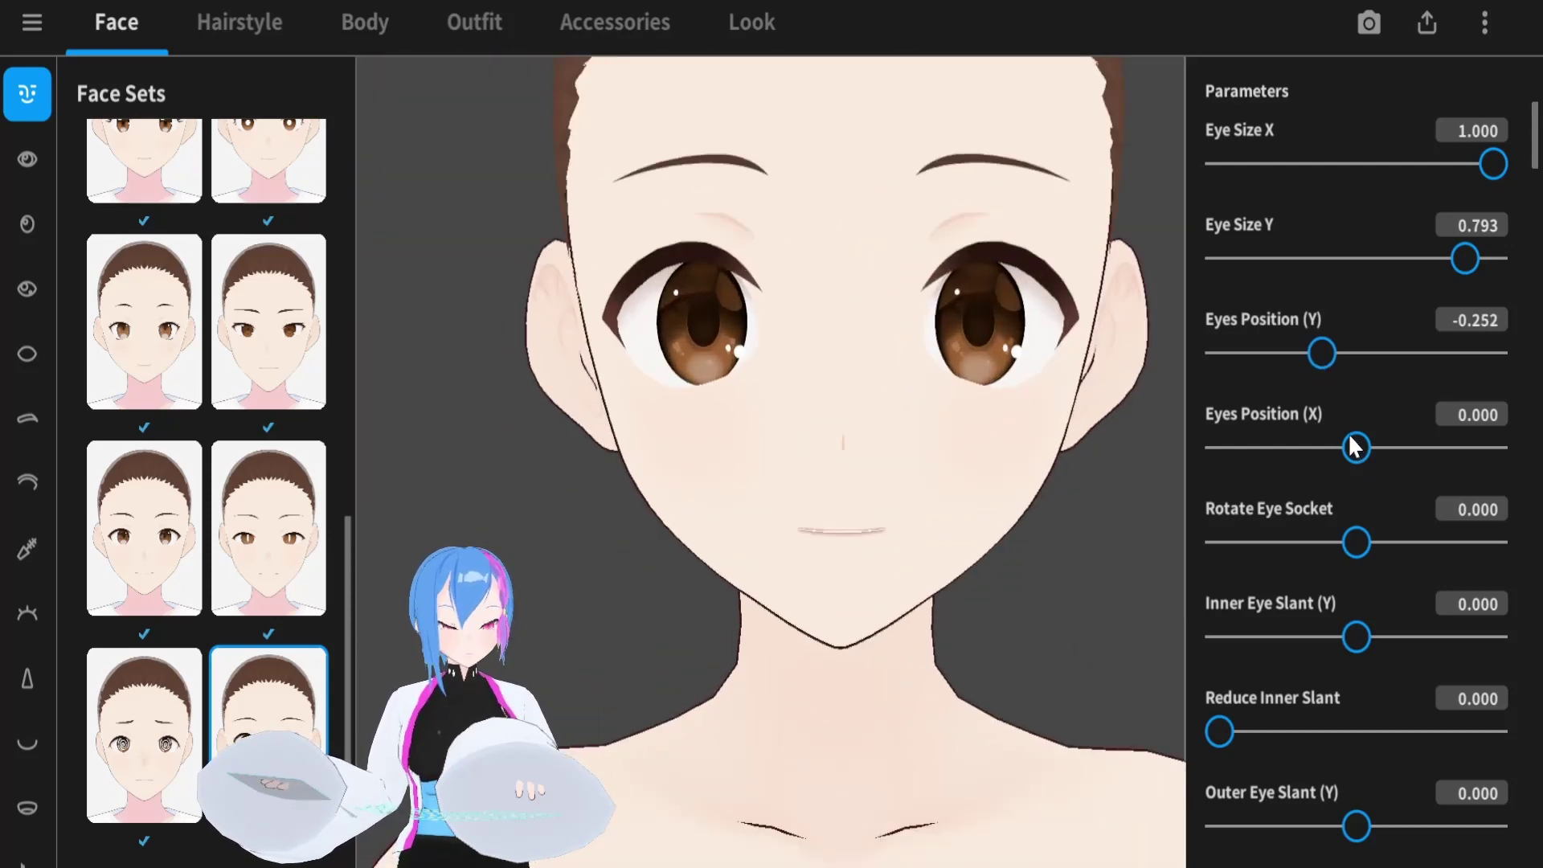
Set Eyes Position (X) to -0.323
click(1471, 415)
text(-0.32)
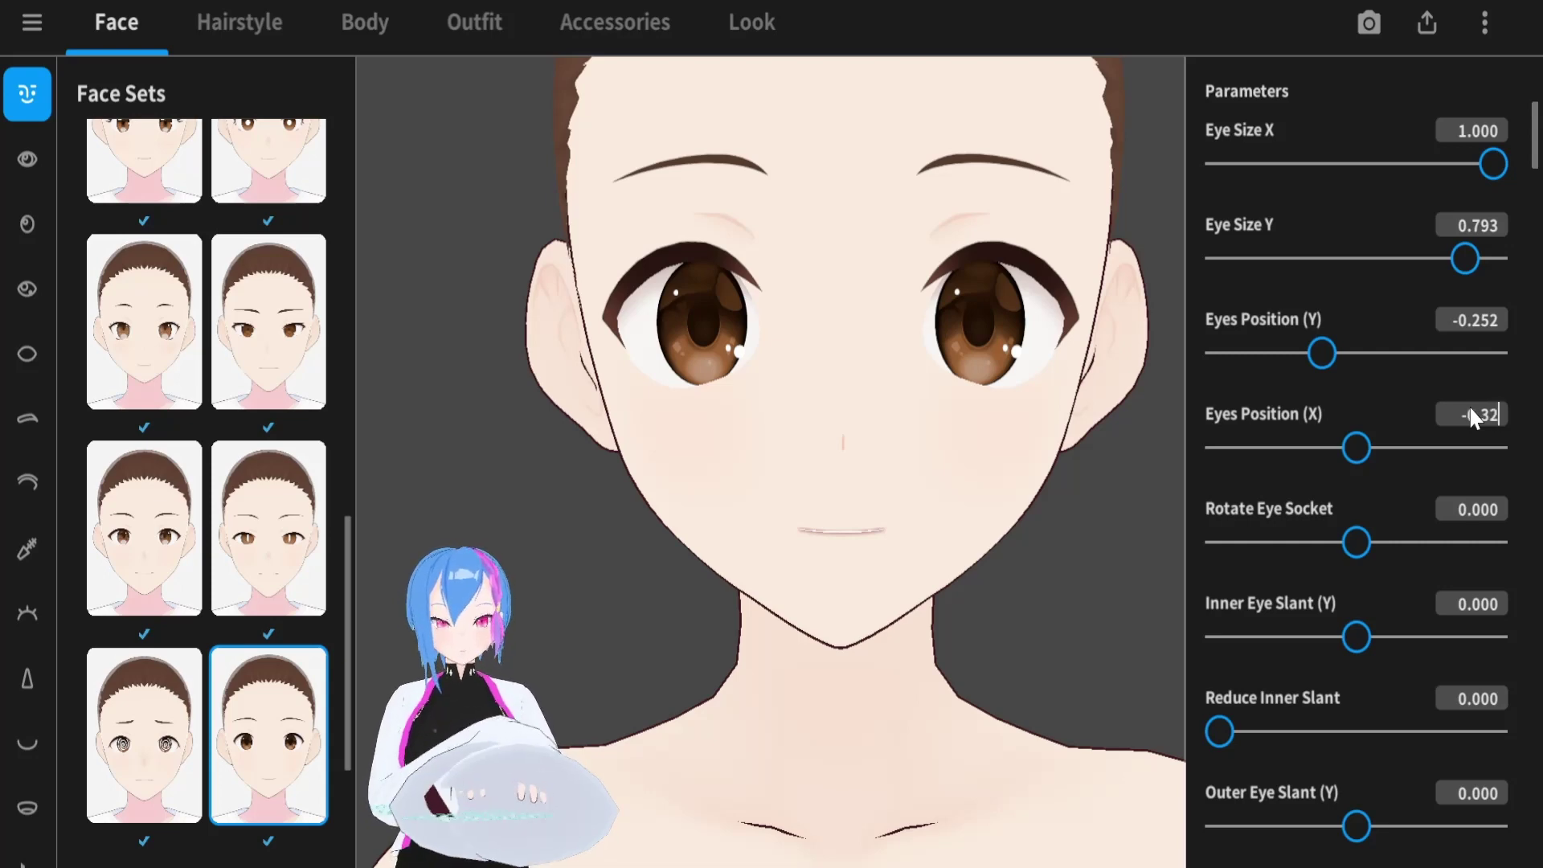
text(123)
key(Return)
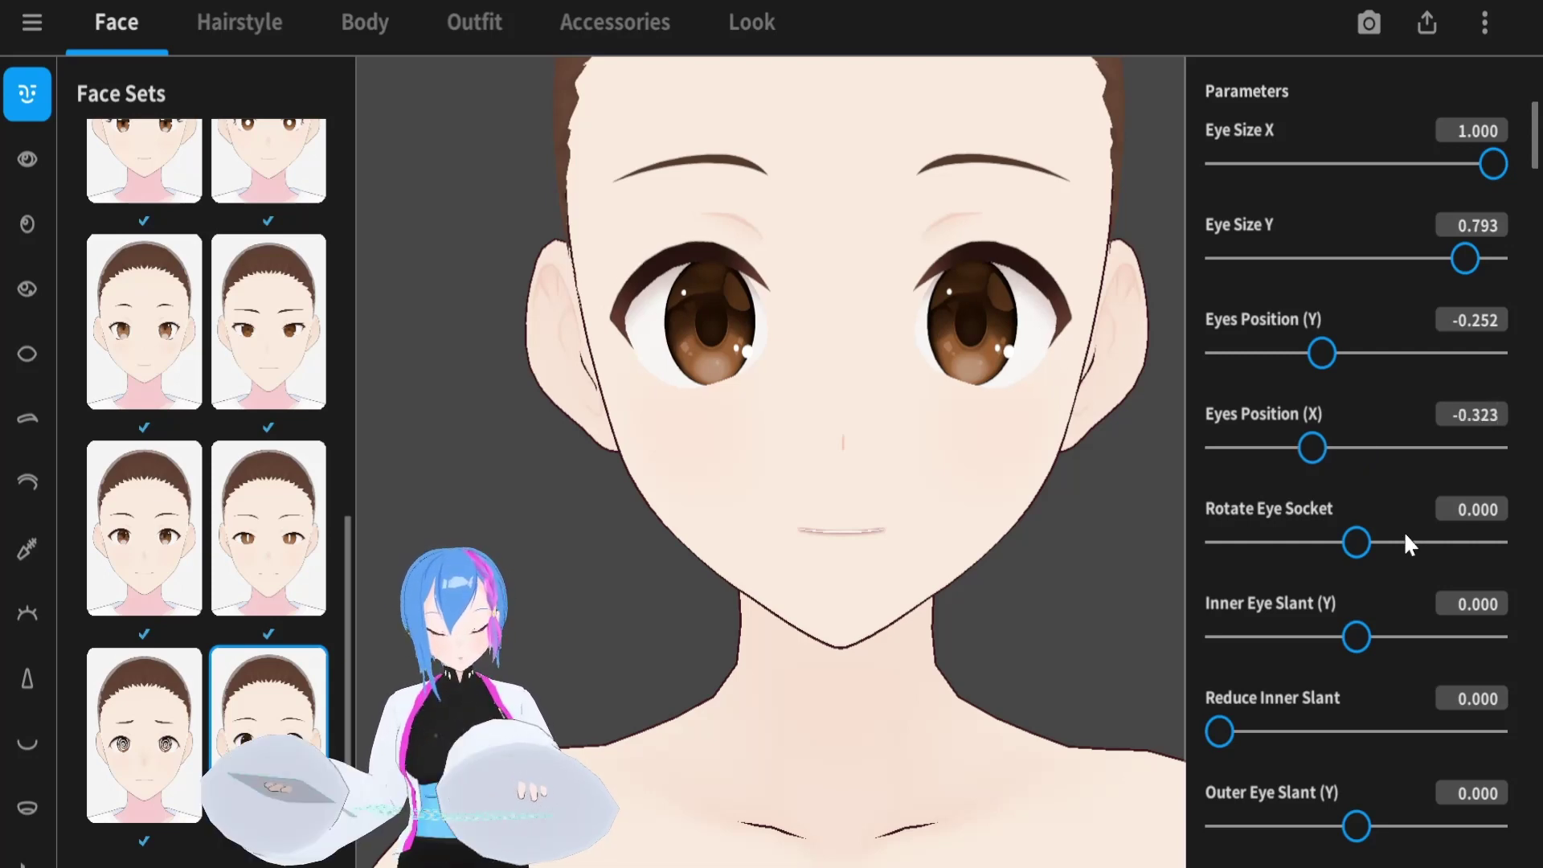
Tilt the eye sockets to a Rotate Eye Socket value of -0.137
drag(1353, 552, 1345, 551)
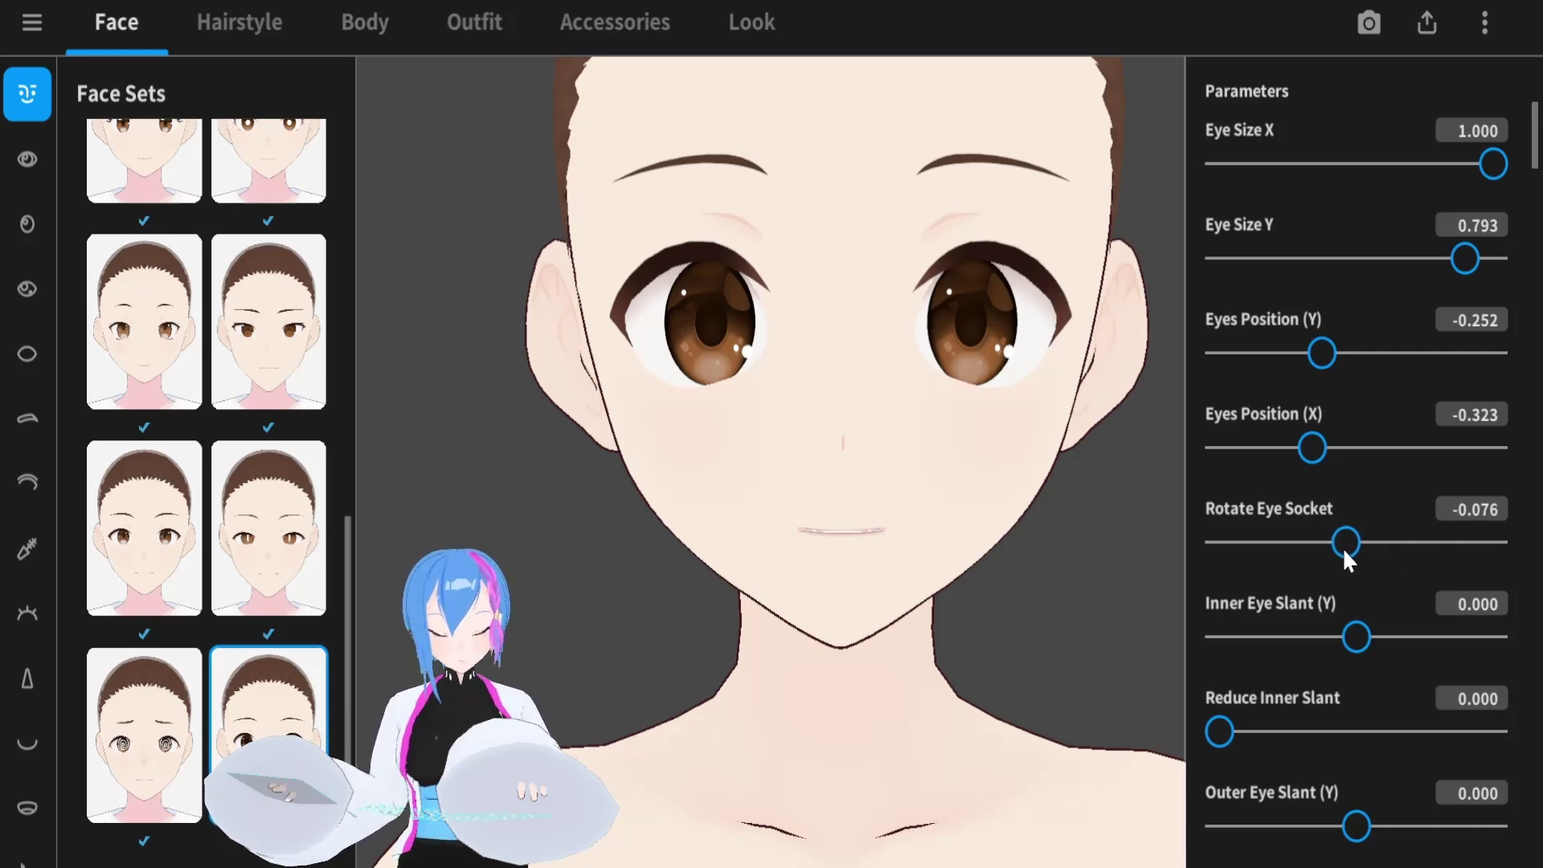
drag(1346, 552, 1338, 551)
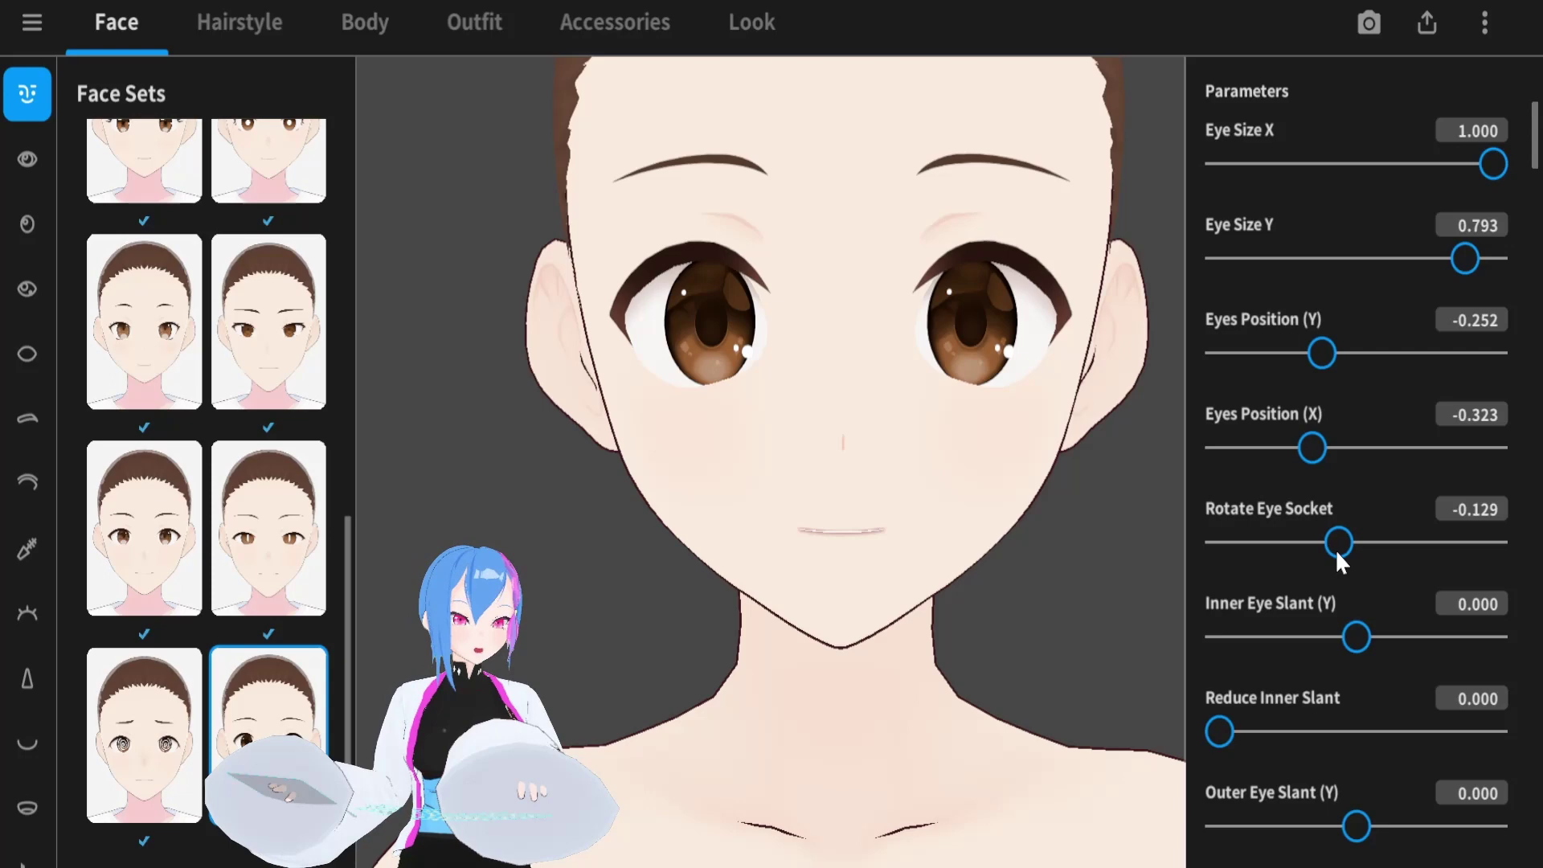
click(1500, 512)
key(BackSpace)
key(BackSpace)
text(37)
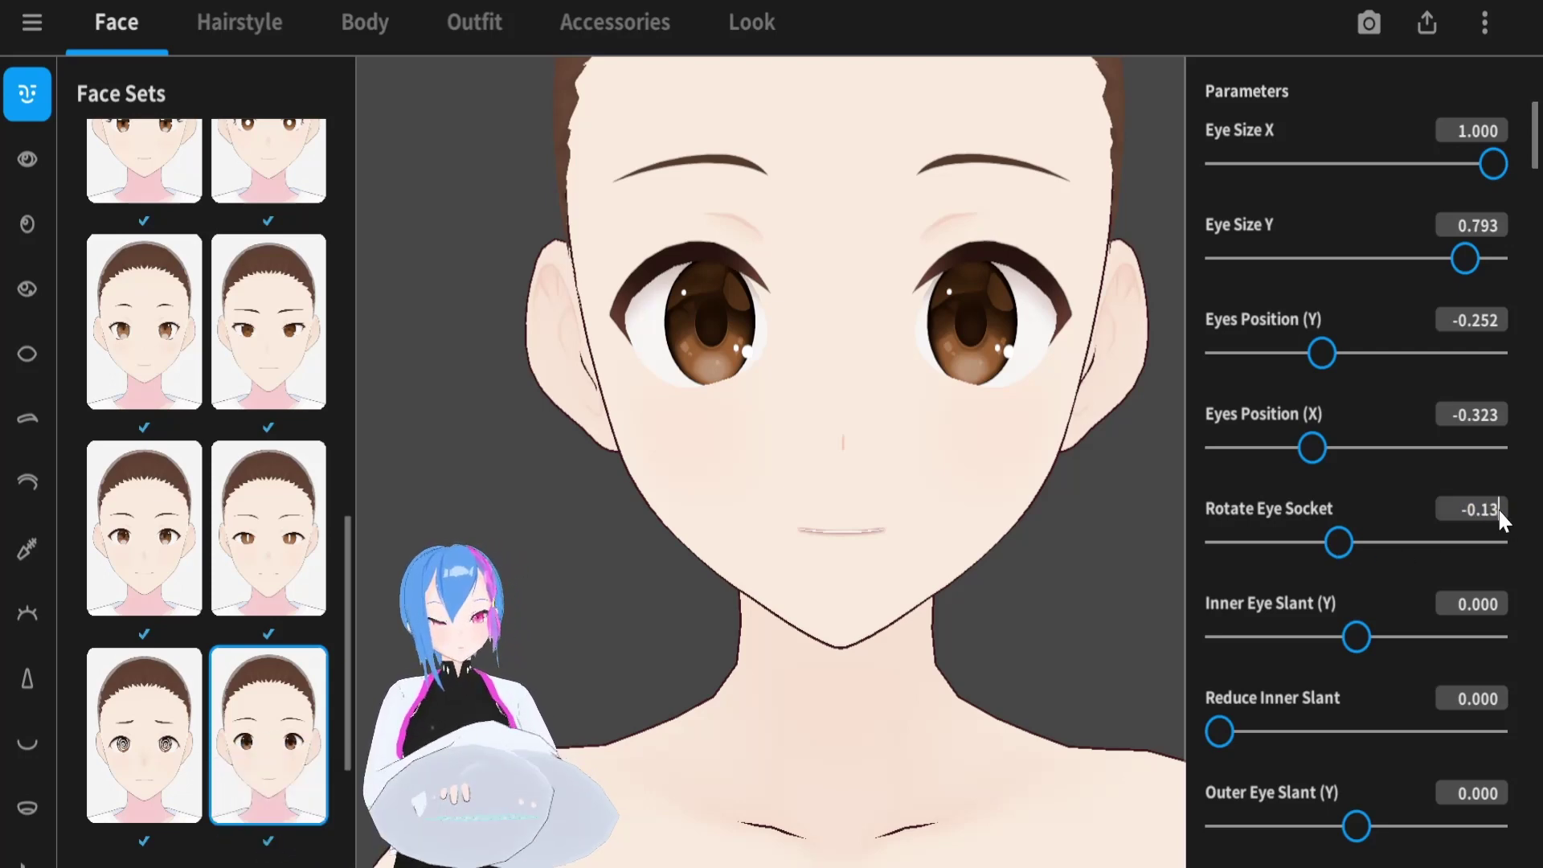
Set Reduce Inner Slant to 0.858 and lower Outer Eye Slant (Y) to -0.129
click(1501, 699)
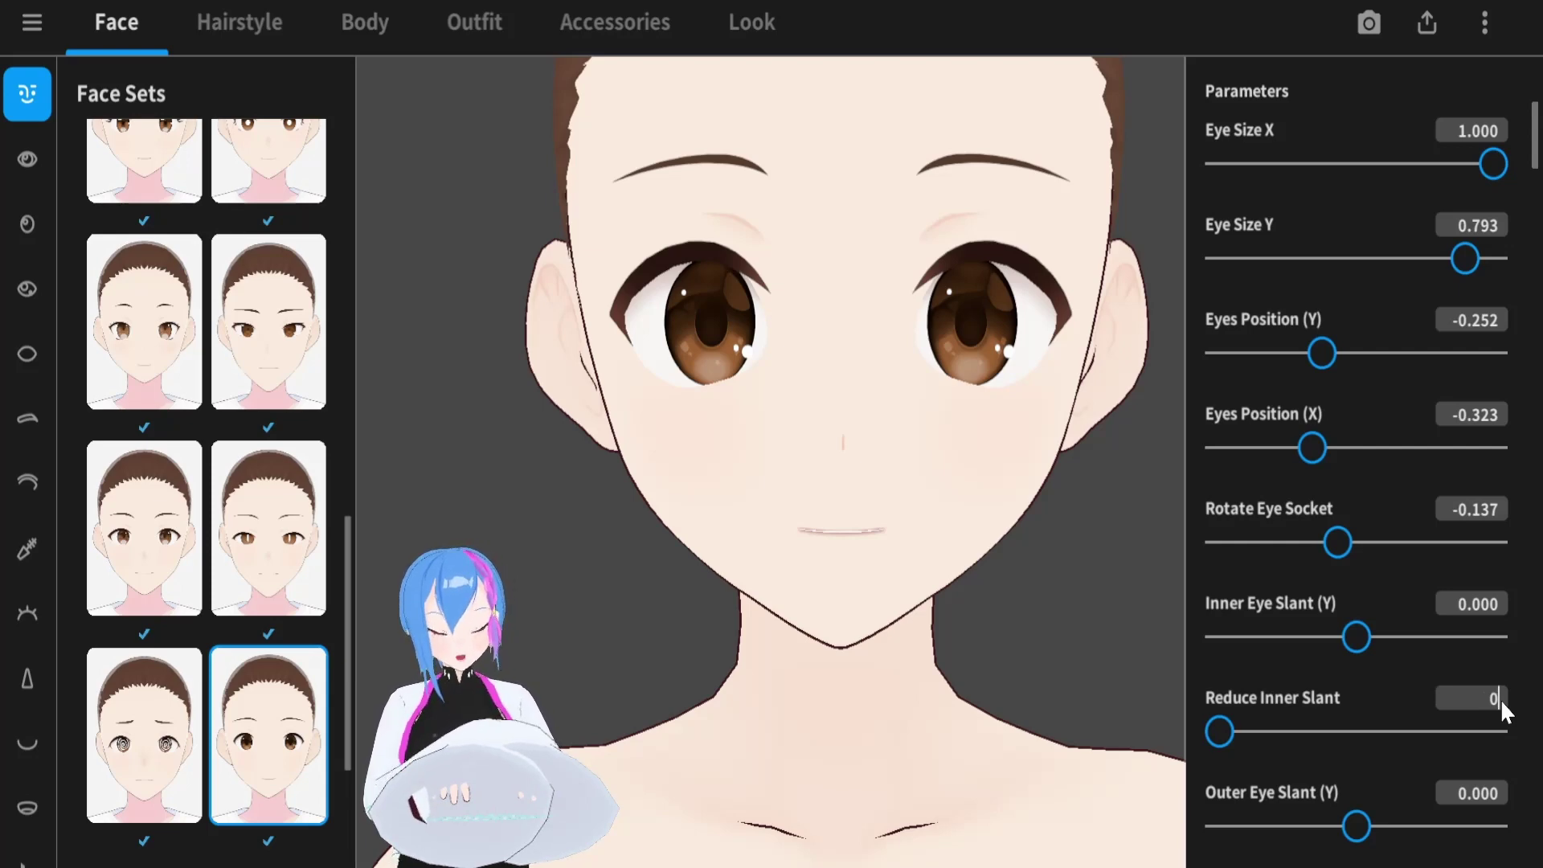
text(.)
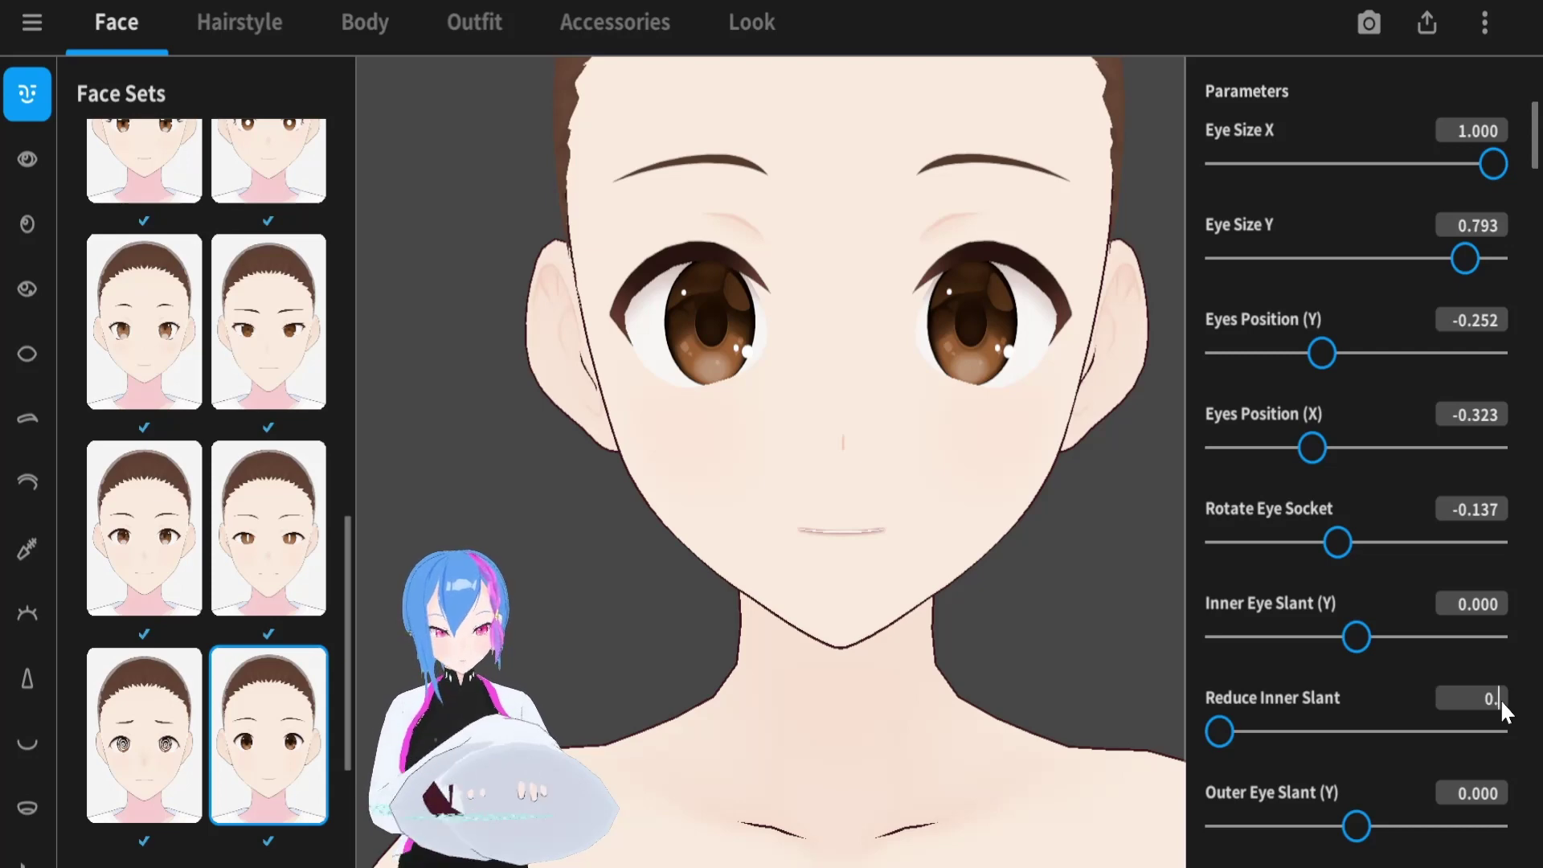
text(858)
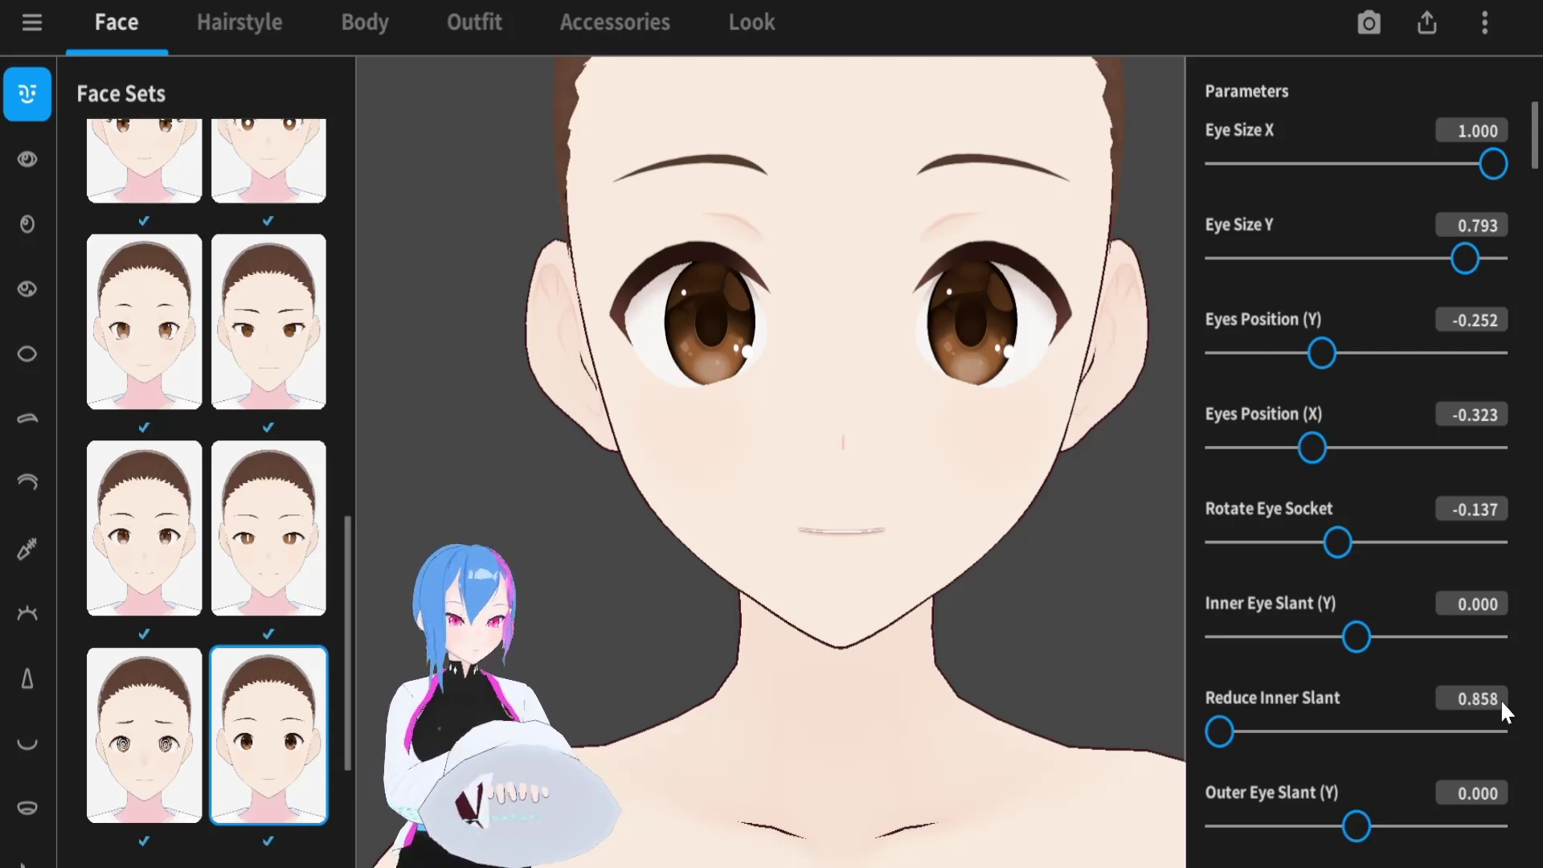
key(Return)
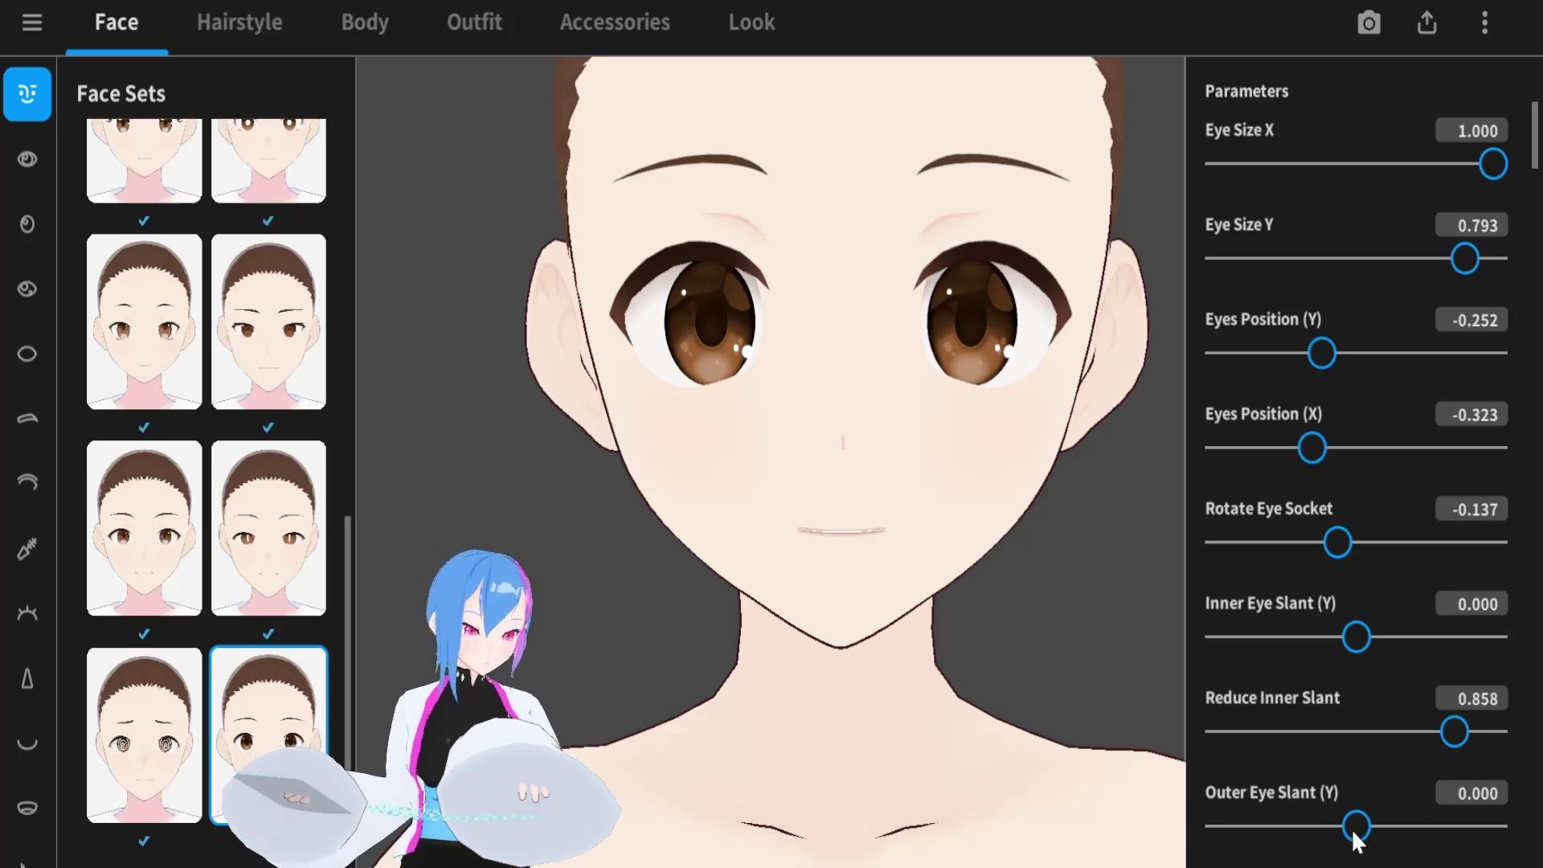
drag(1352, 828, 1333, 823)
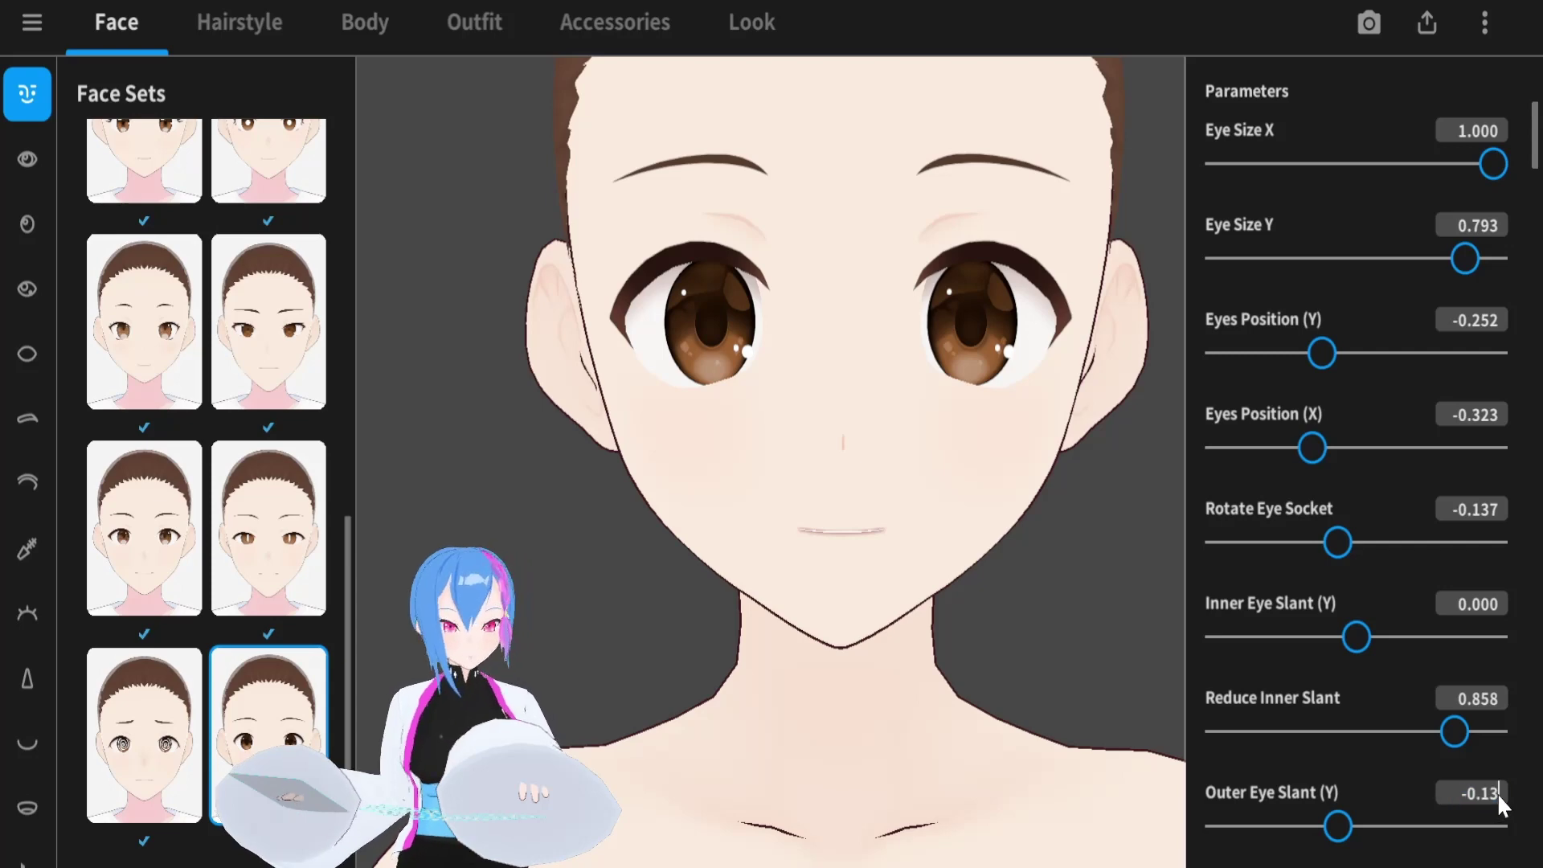
scroll(1498, 793, up, 2)
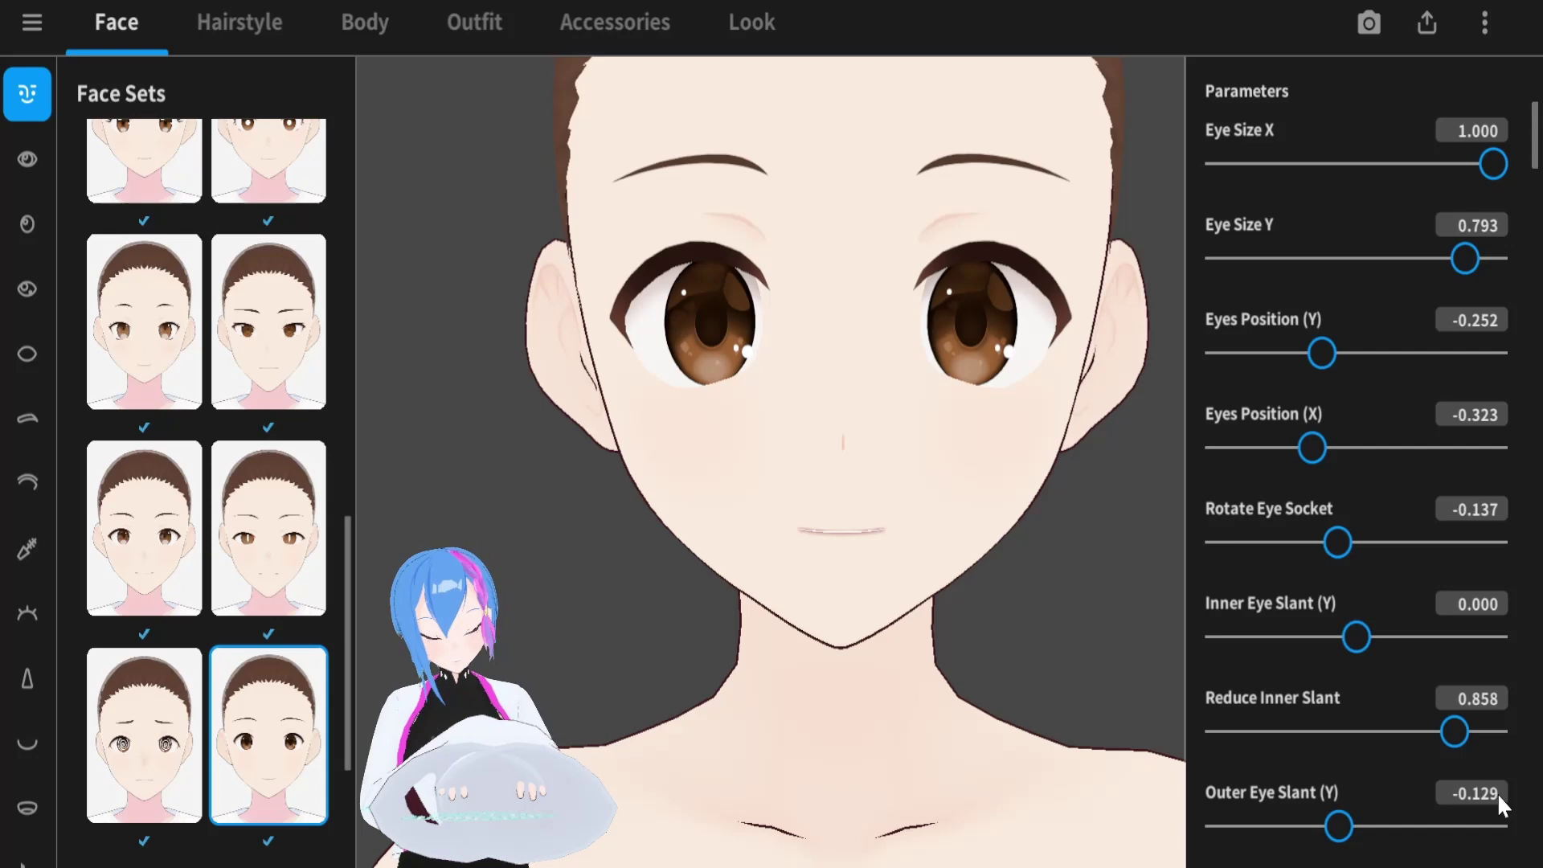
Set Straighten Lower Eyelid to 0.485
scroll(1516, 796, down, 6)
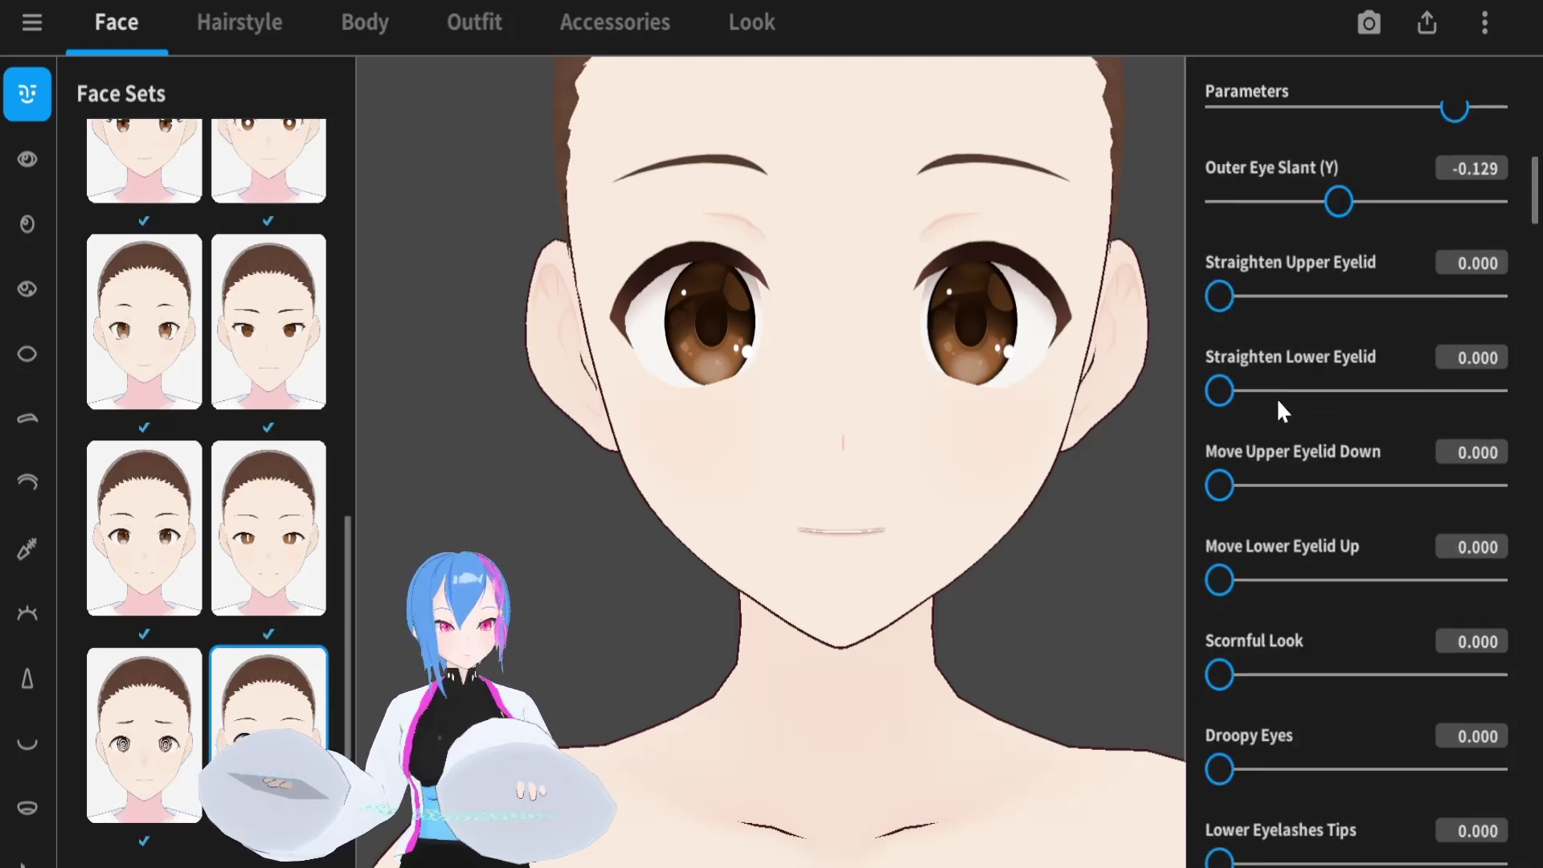
drag(1265, 400, 1354, 415)
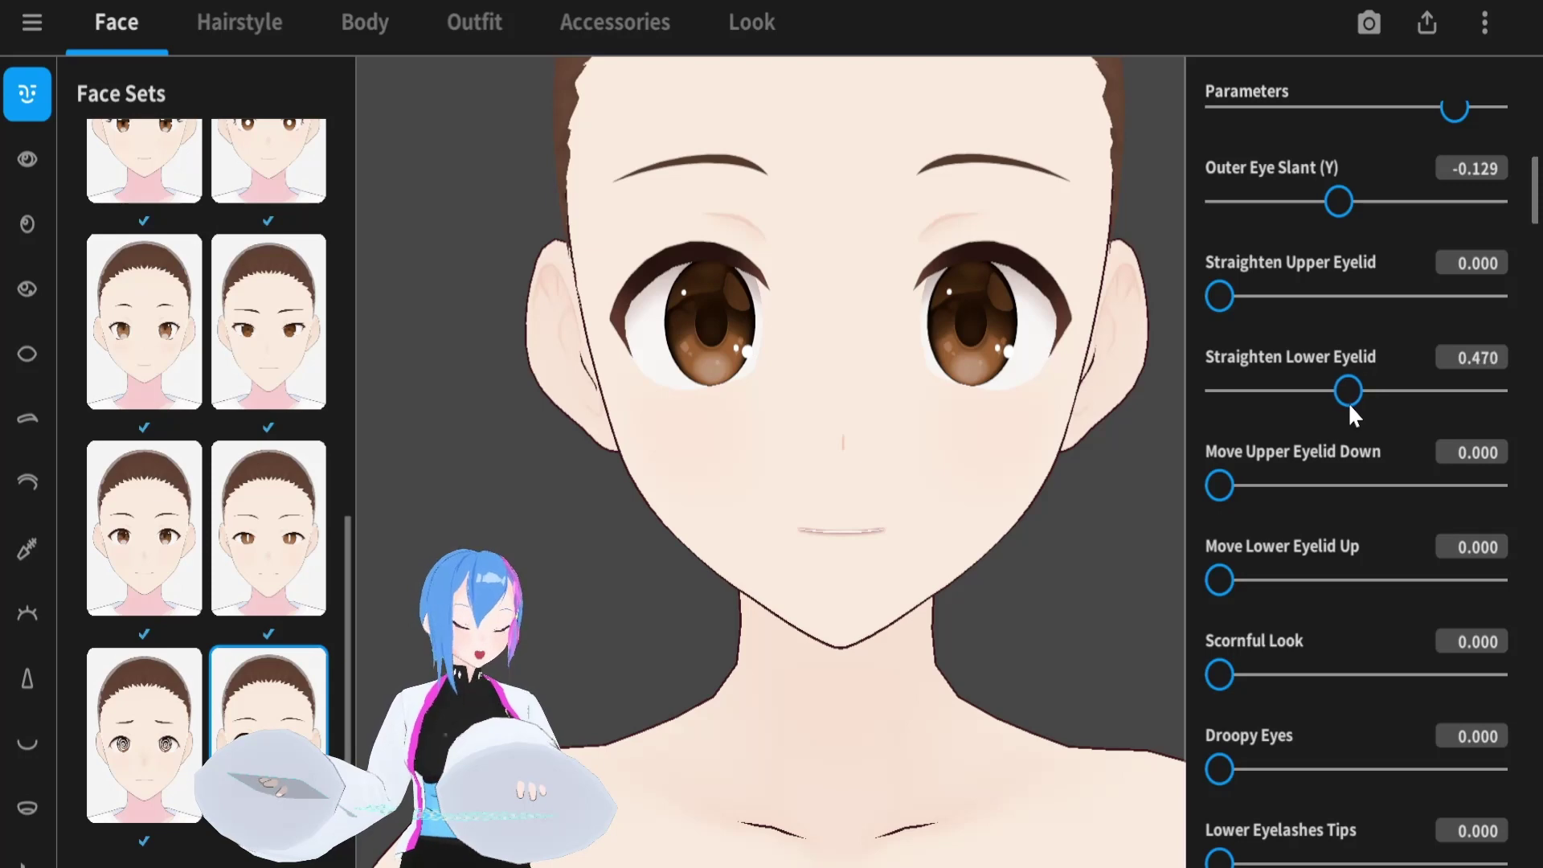
click(1496, 359)
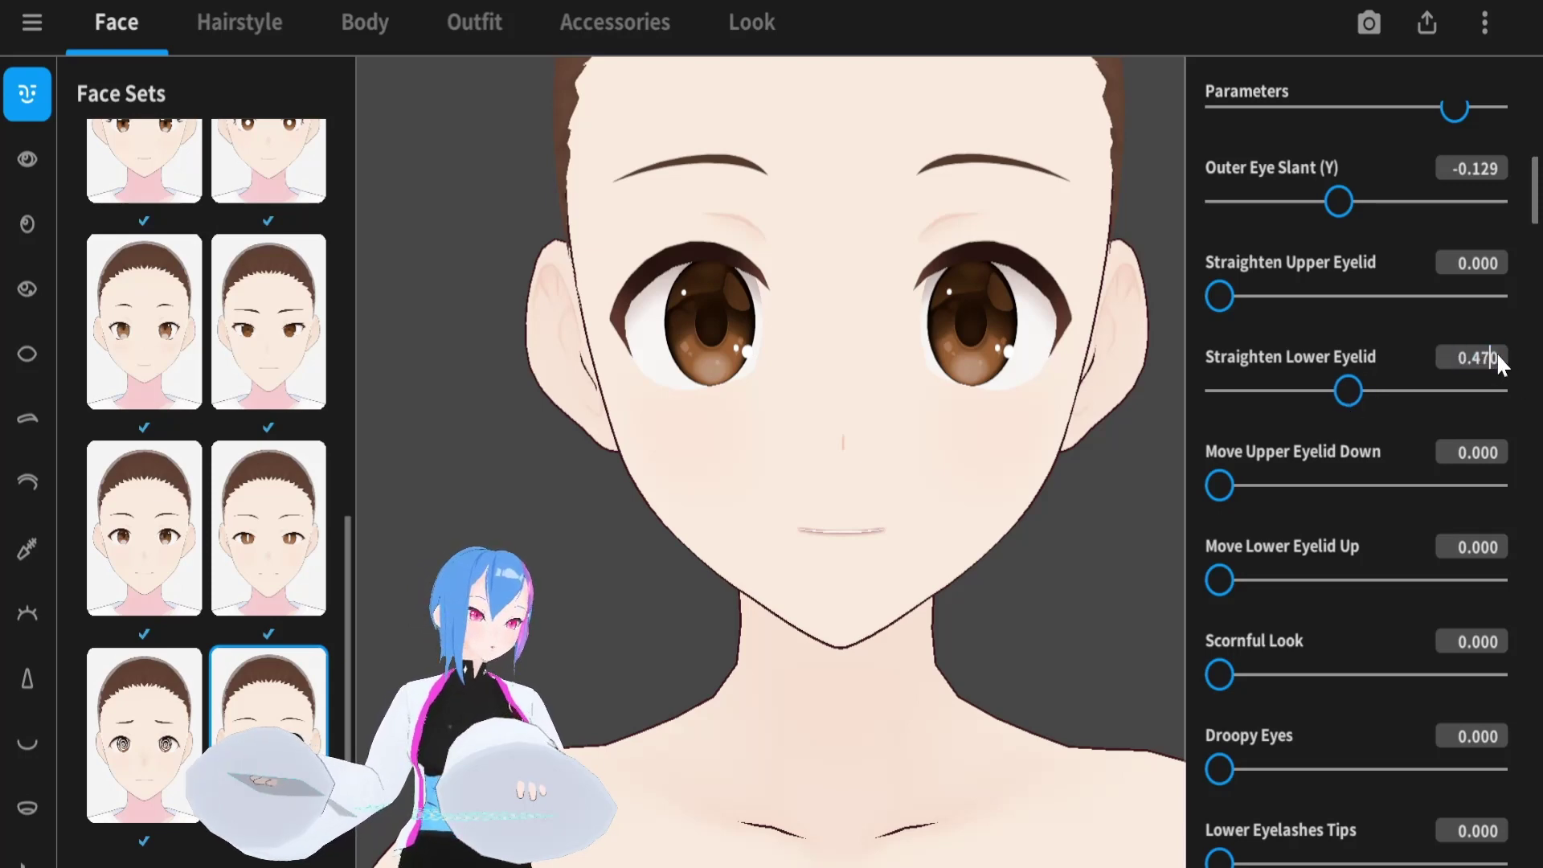
key(BackSpace)
key(BackSpace)
text(85)
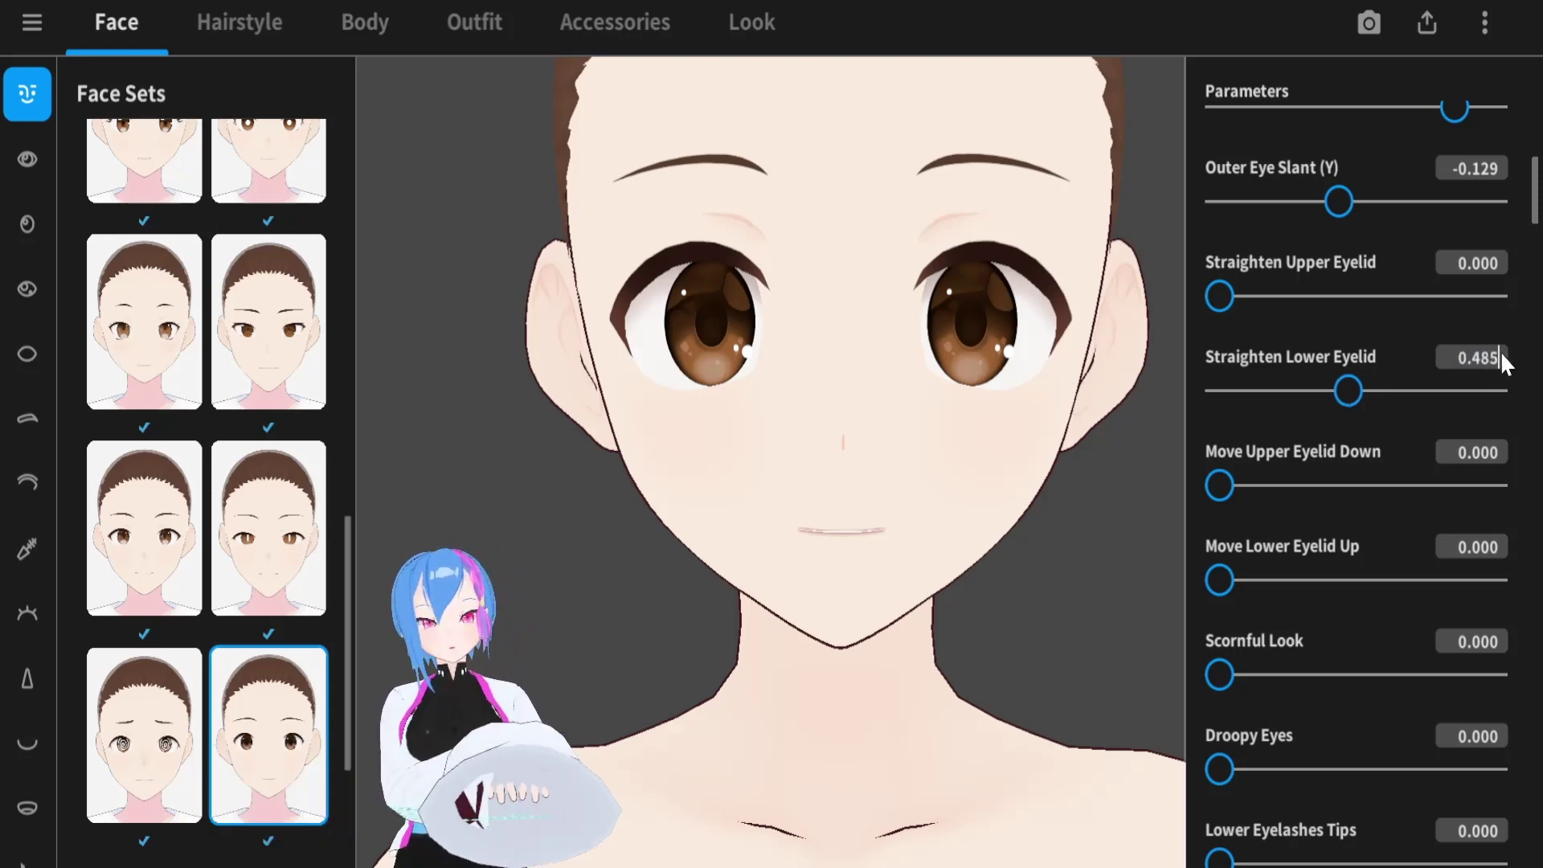
key(Return)
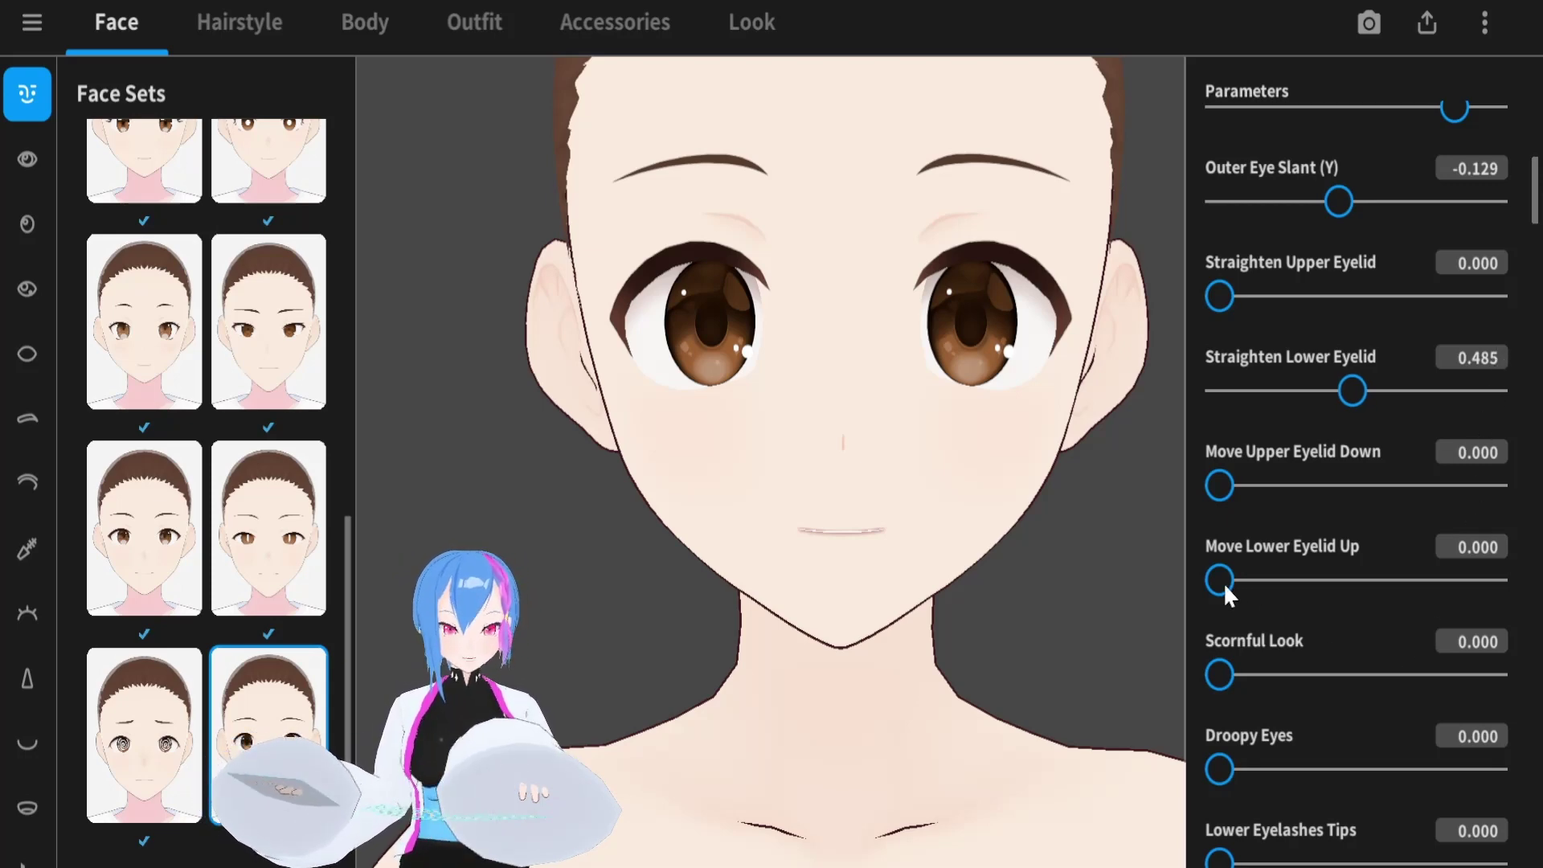
Set Move Lower Eyelid Up to 0.223
mouse_move(1224, 582)
mouse_down()
mouse_move(1262, 595)
mouse_move(1246, 574)
mouse_up()
click(1504, 547)
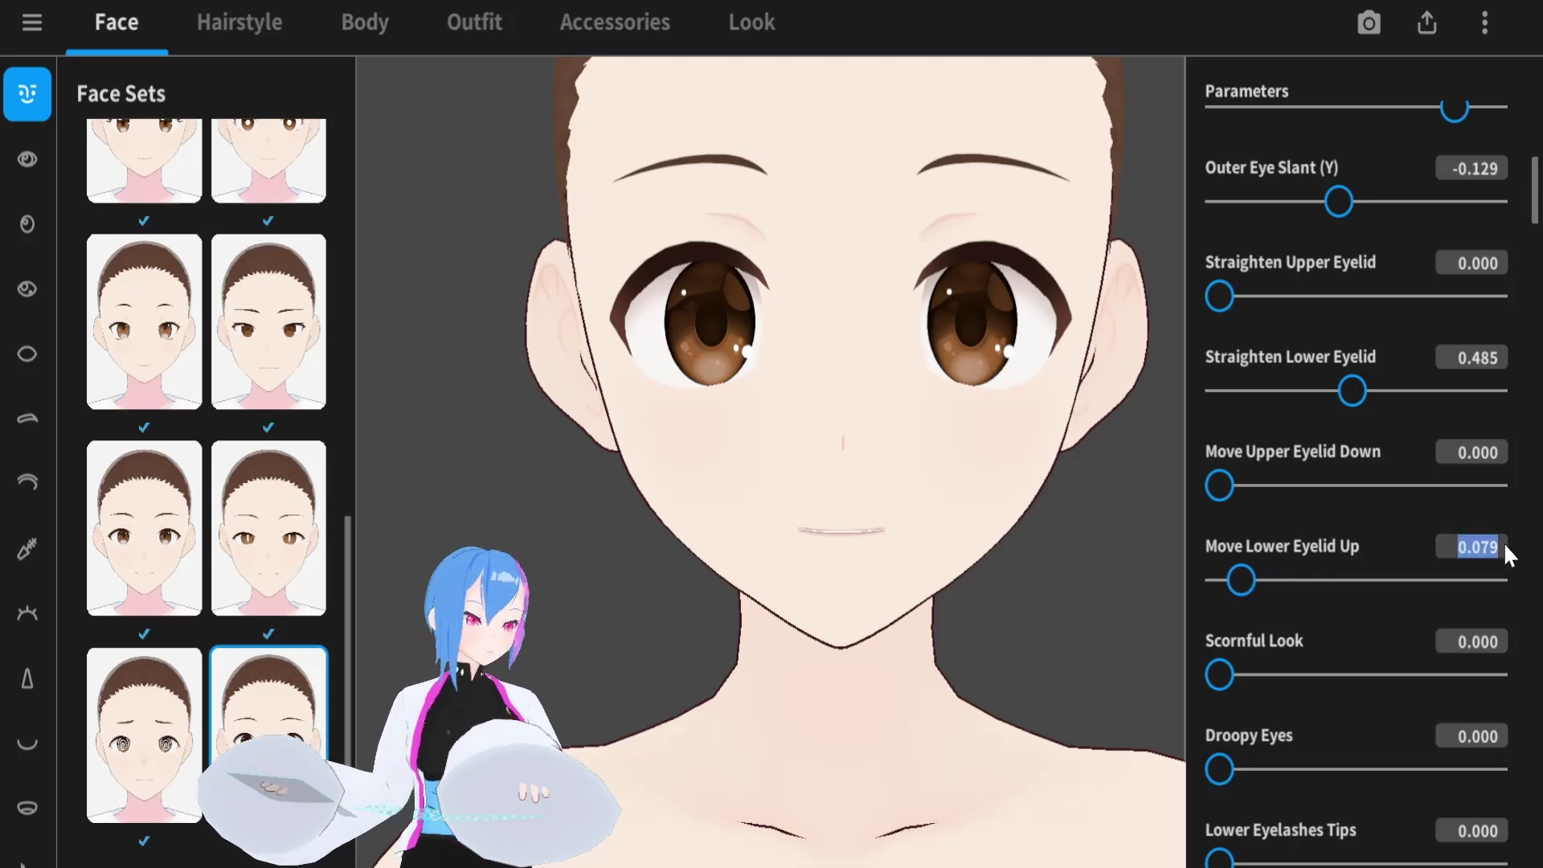
click(1509, 546)
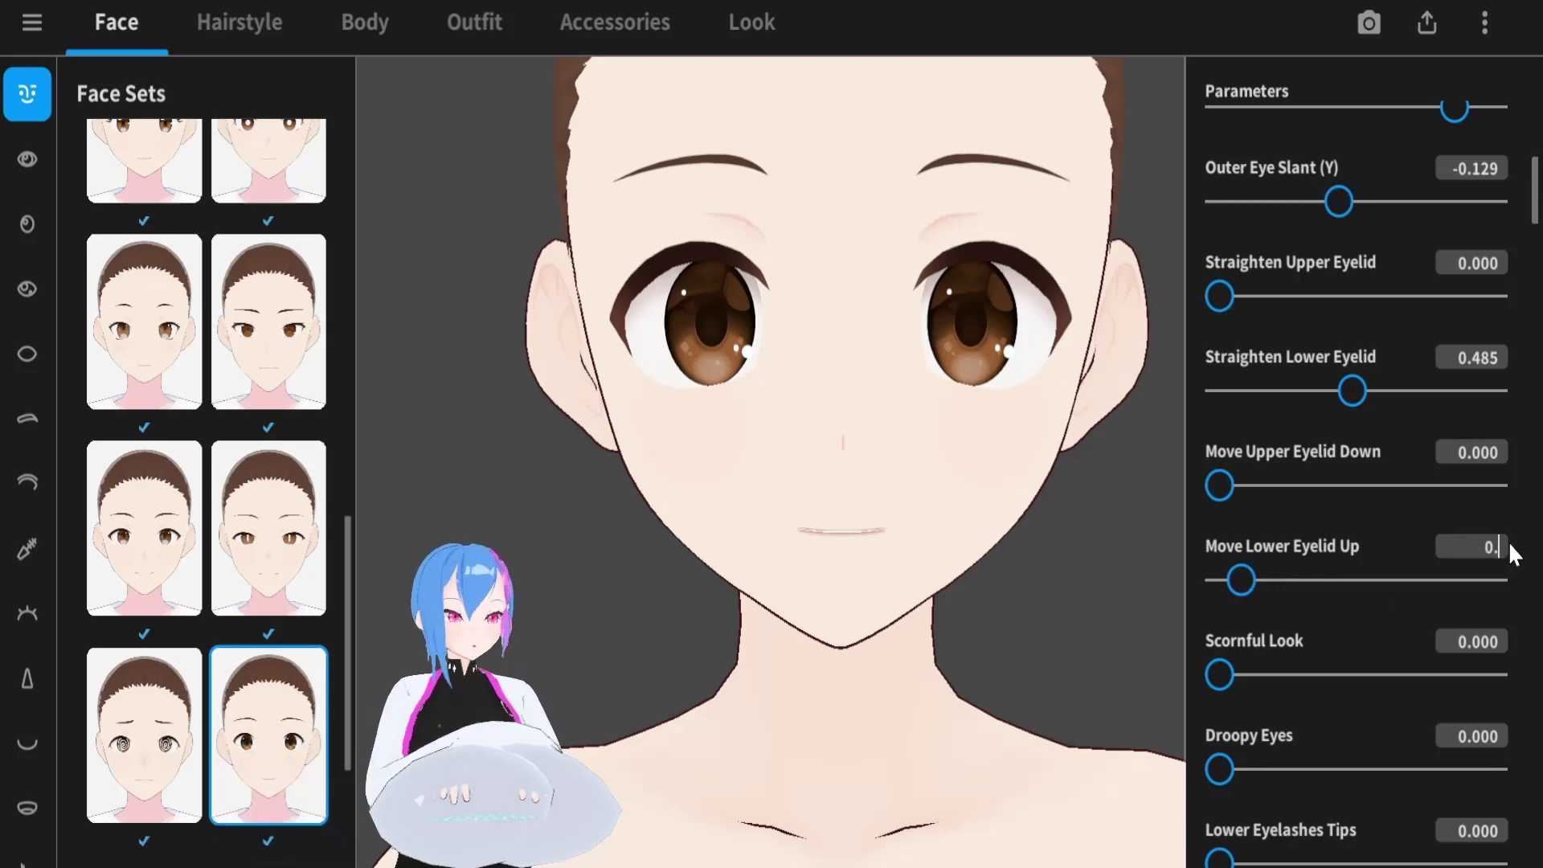
text(223)
key(Return)
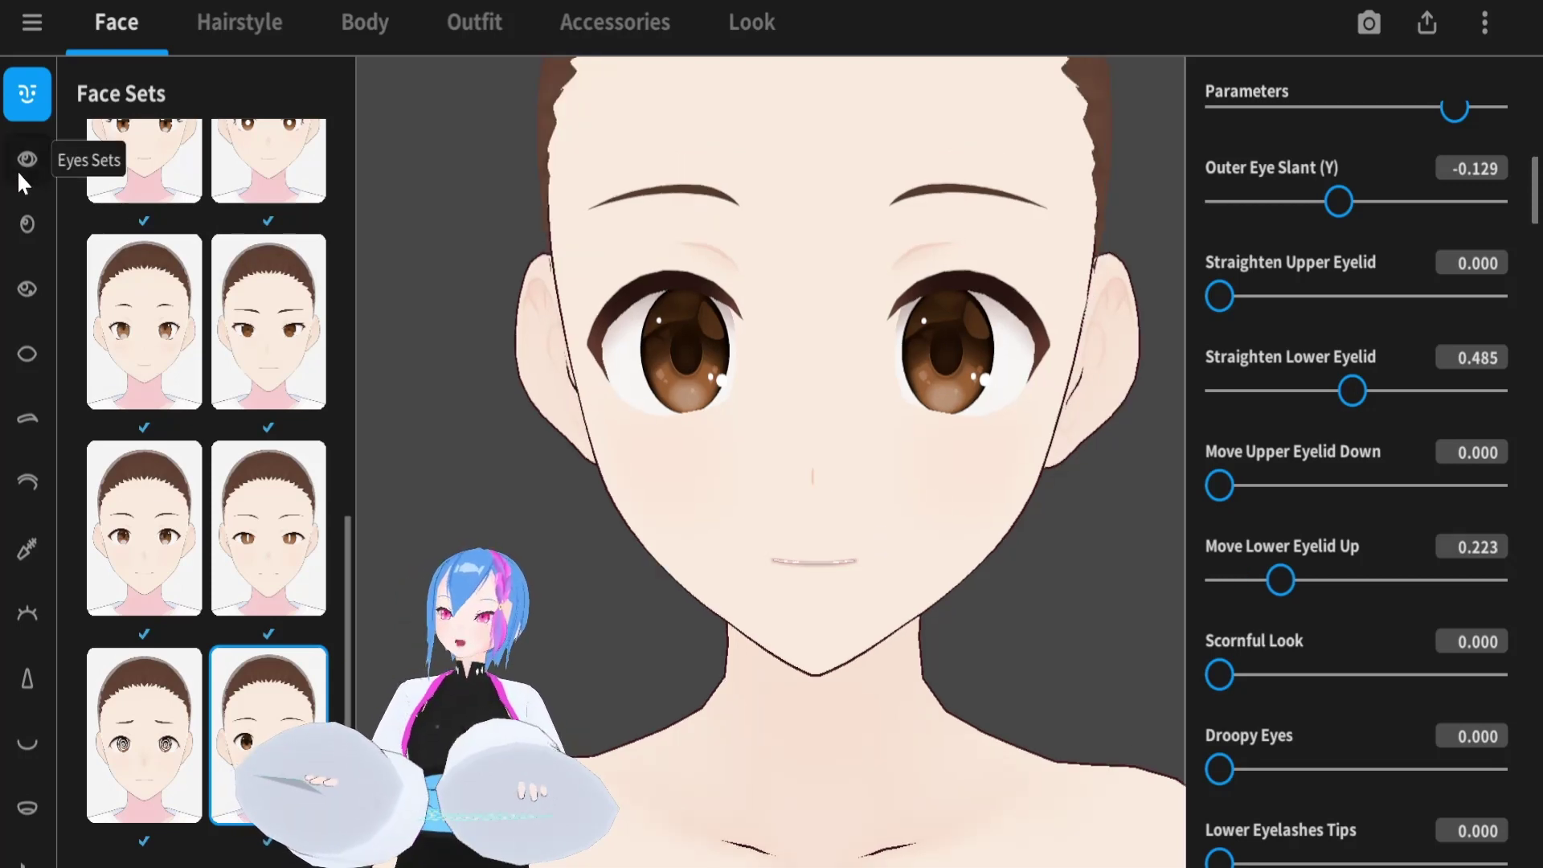
In the Irises category, widen Iris Size X to 0.794
click(28, 223)
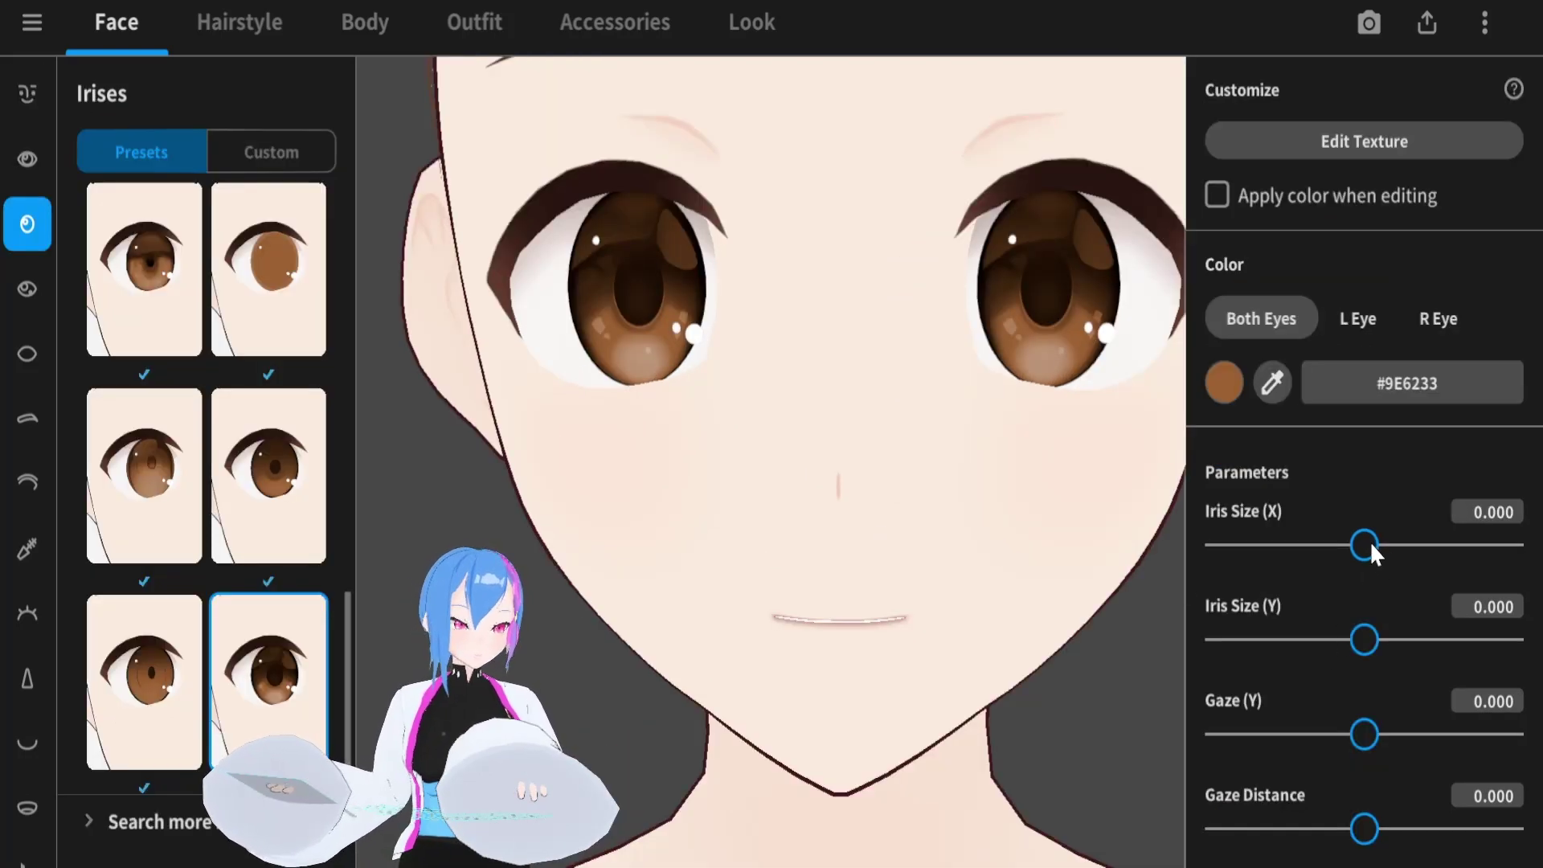
drag(1367, 545, 1412, 541)
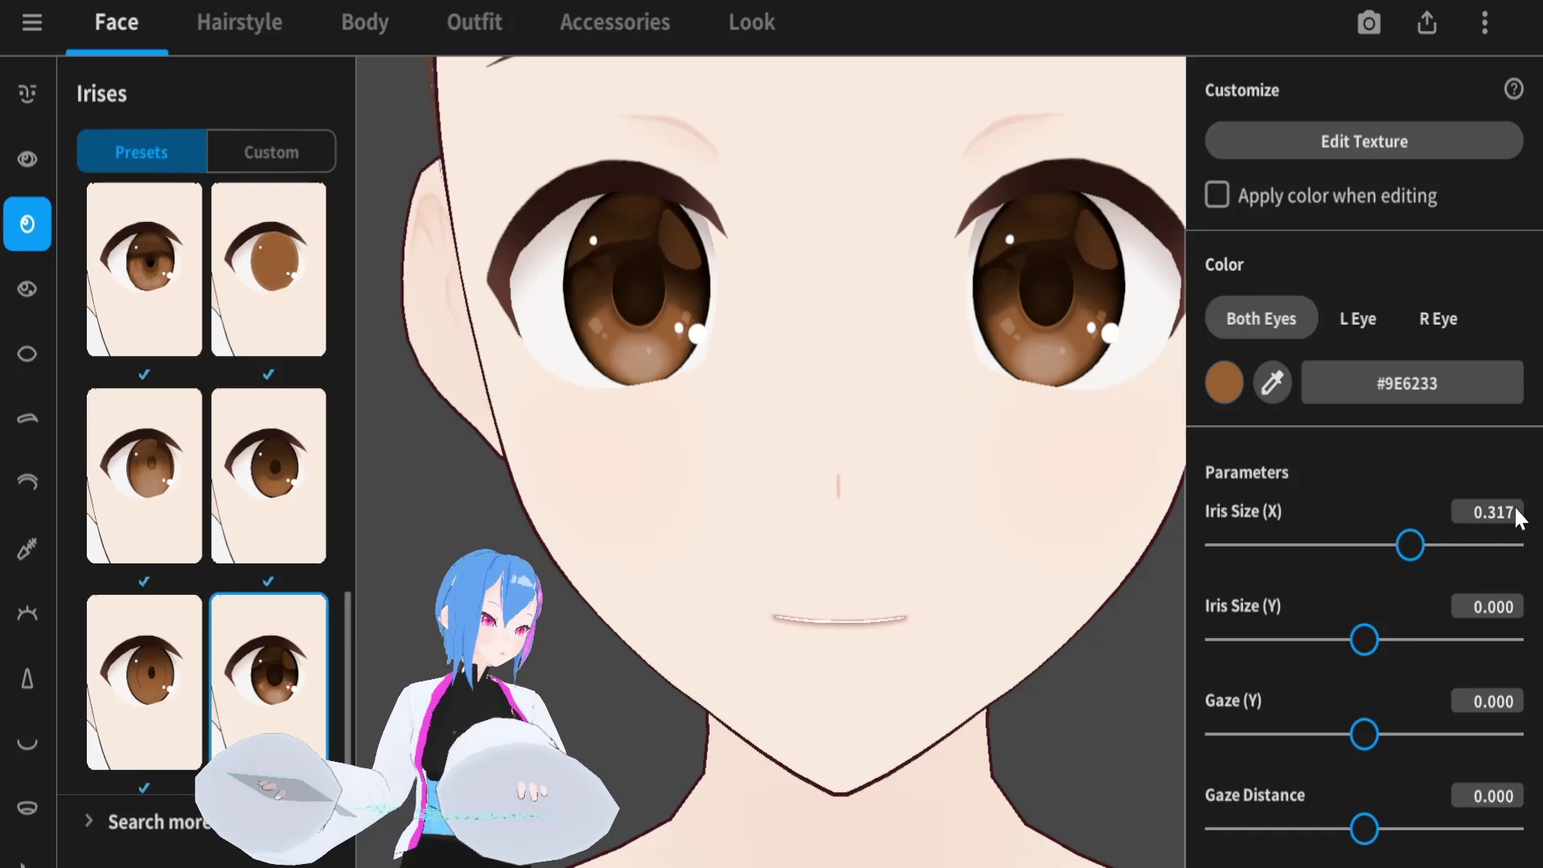
drag(1412, 542, 1417, 545)
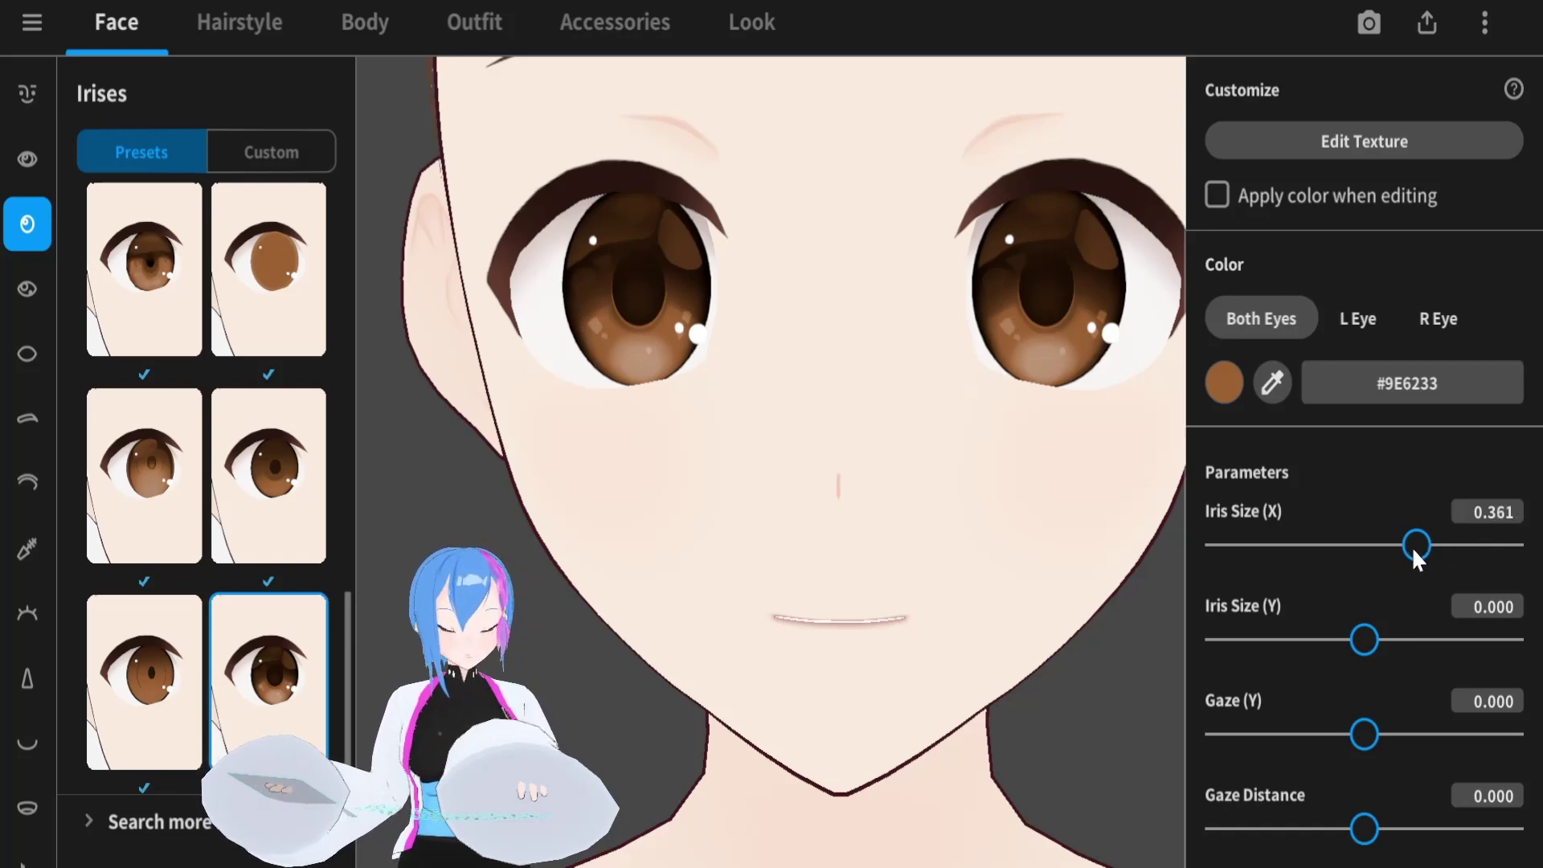
drag(1416, 547, 1478, 555)
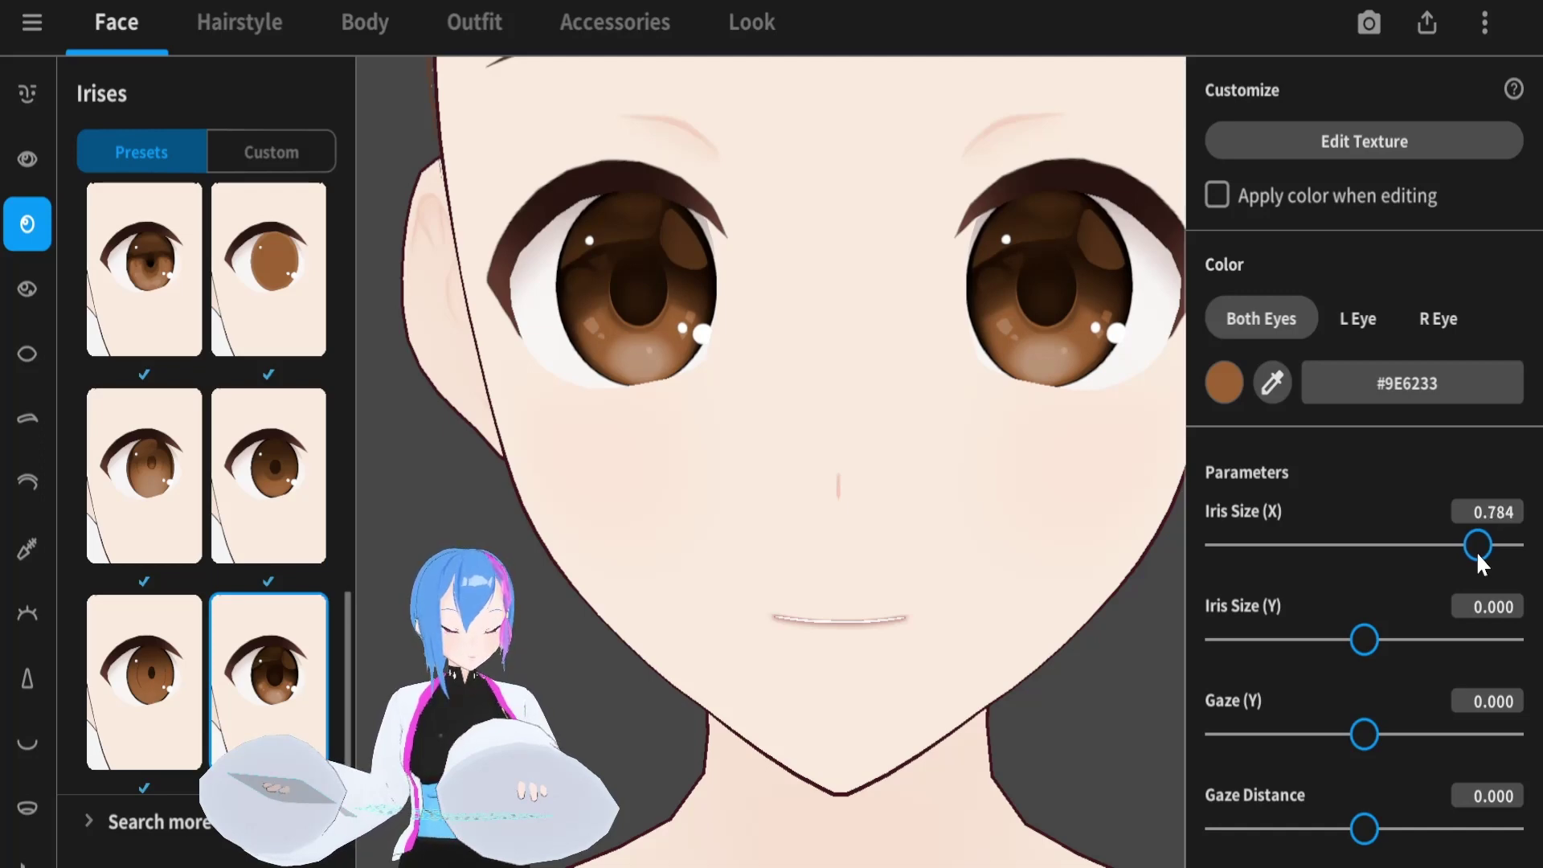
click(1508, 514)
key(BackSpace)
text(9)
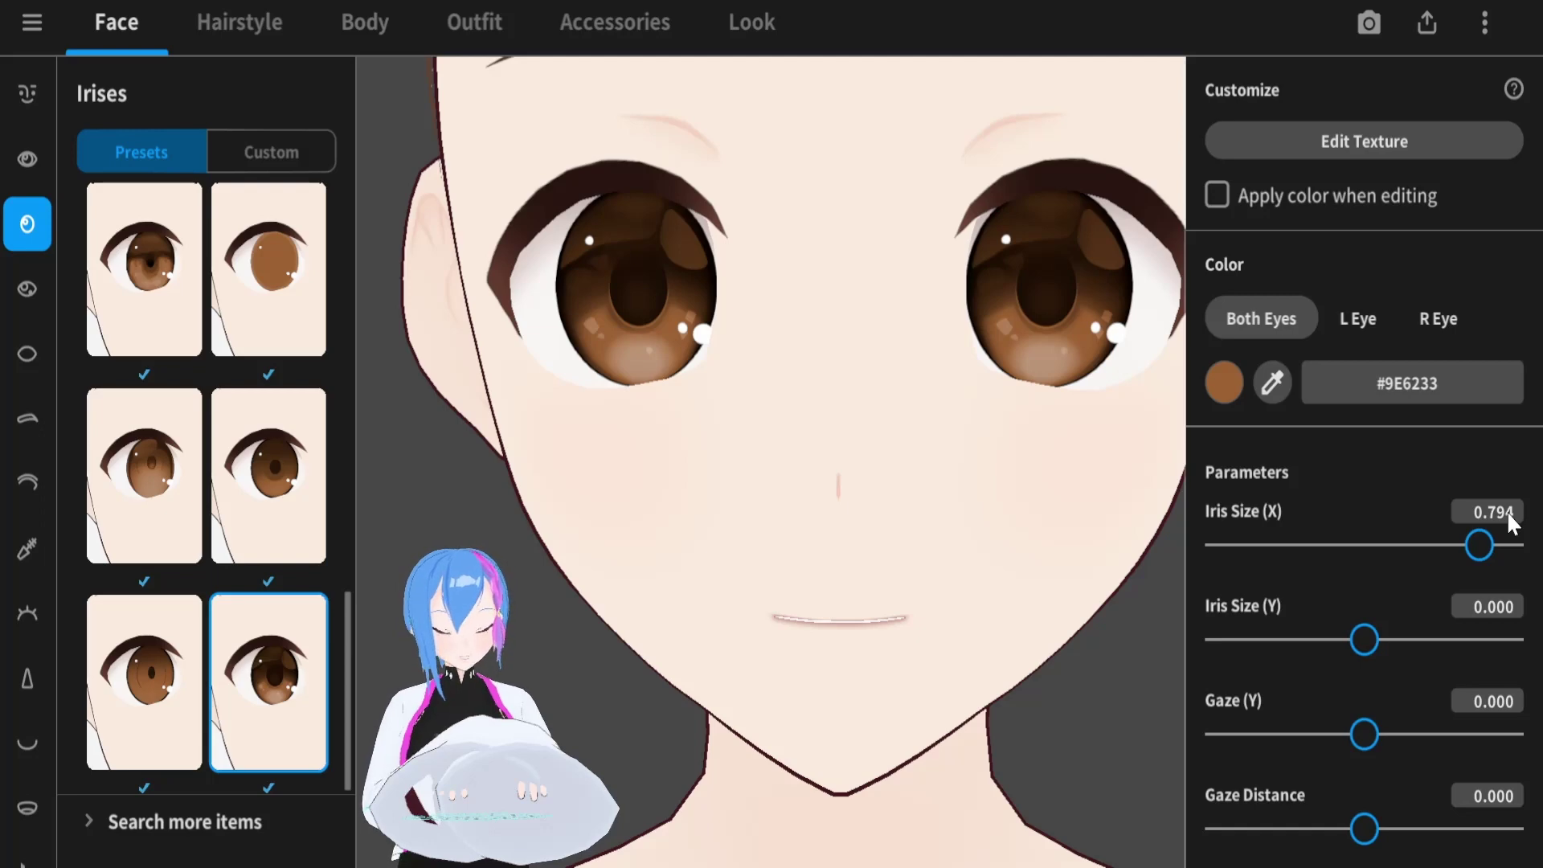
Make the irises taller with Iris Size Y at 0.189
drag(1365, 640, 1395, 642)
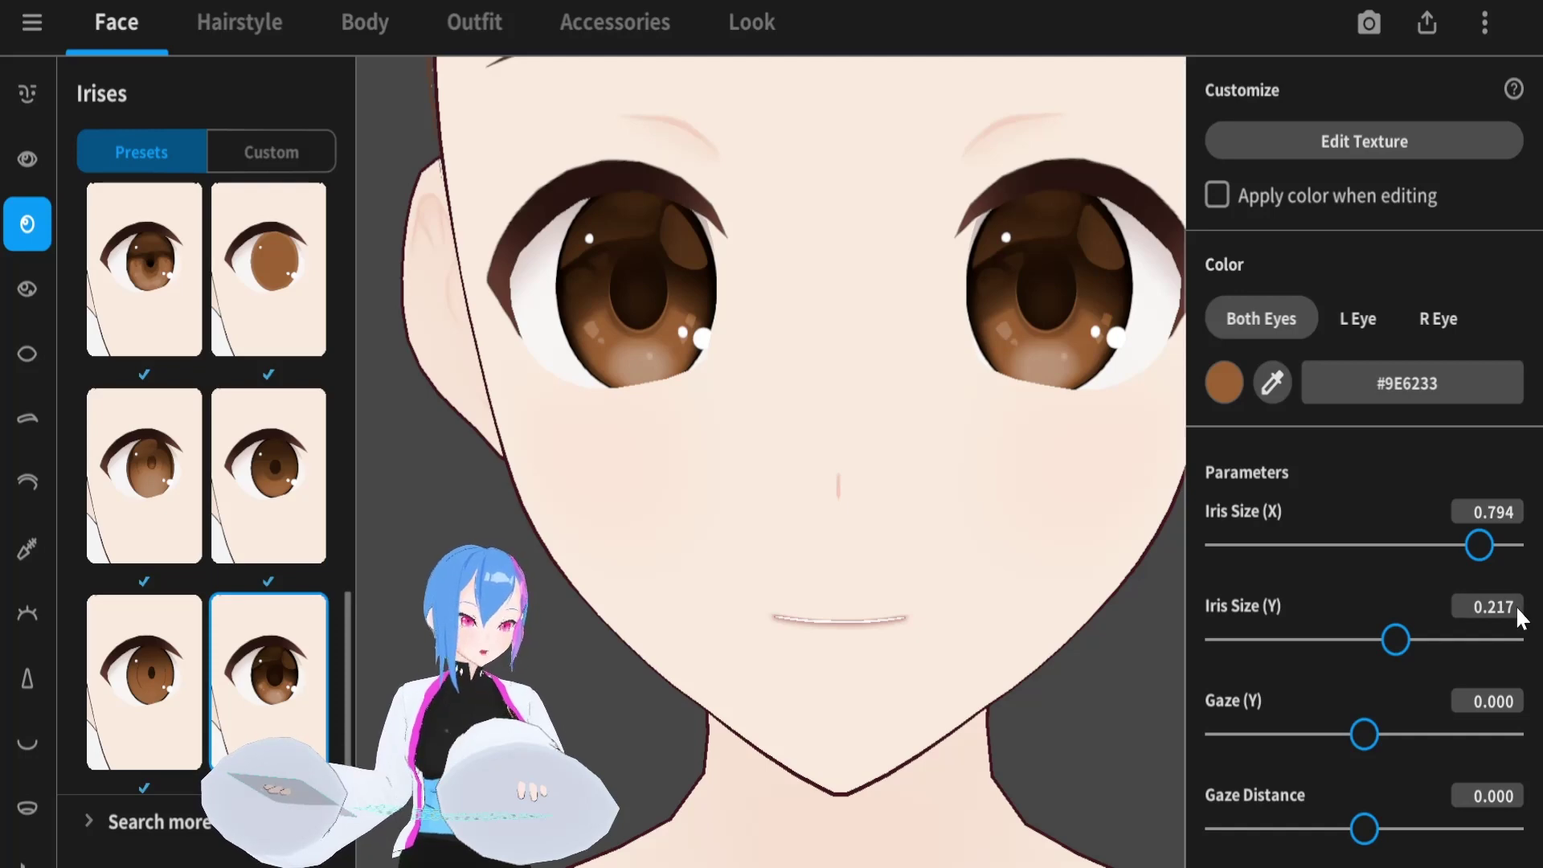
click(1516, 605)
key(BackSpace)
key(BackSpace)
key(BackSpace)
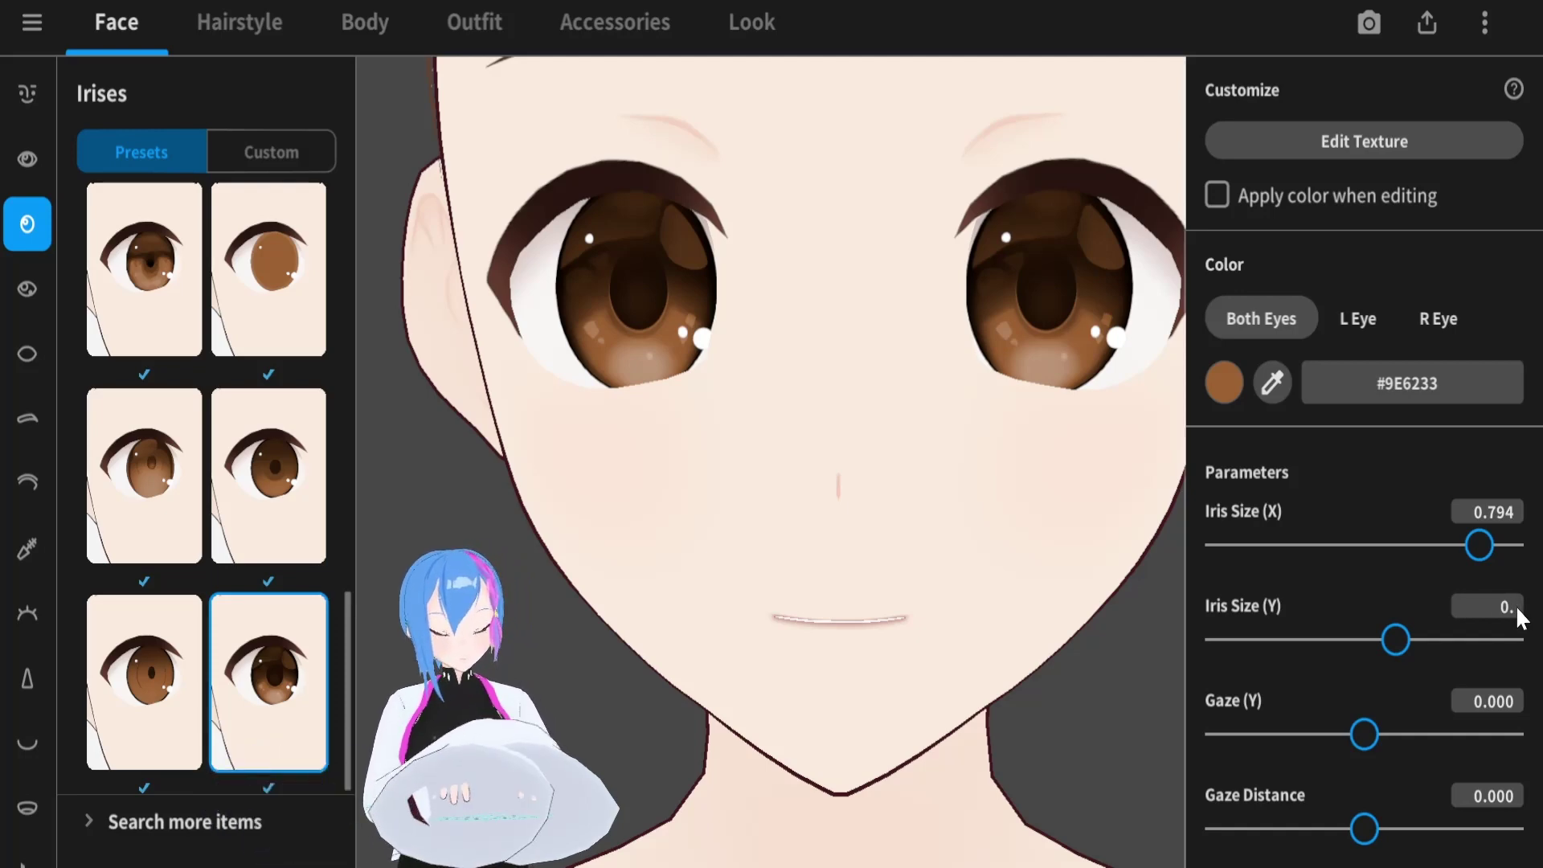
text(189)
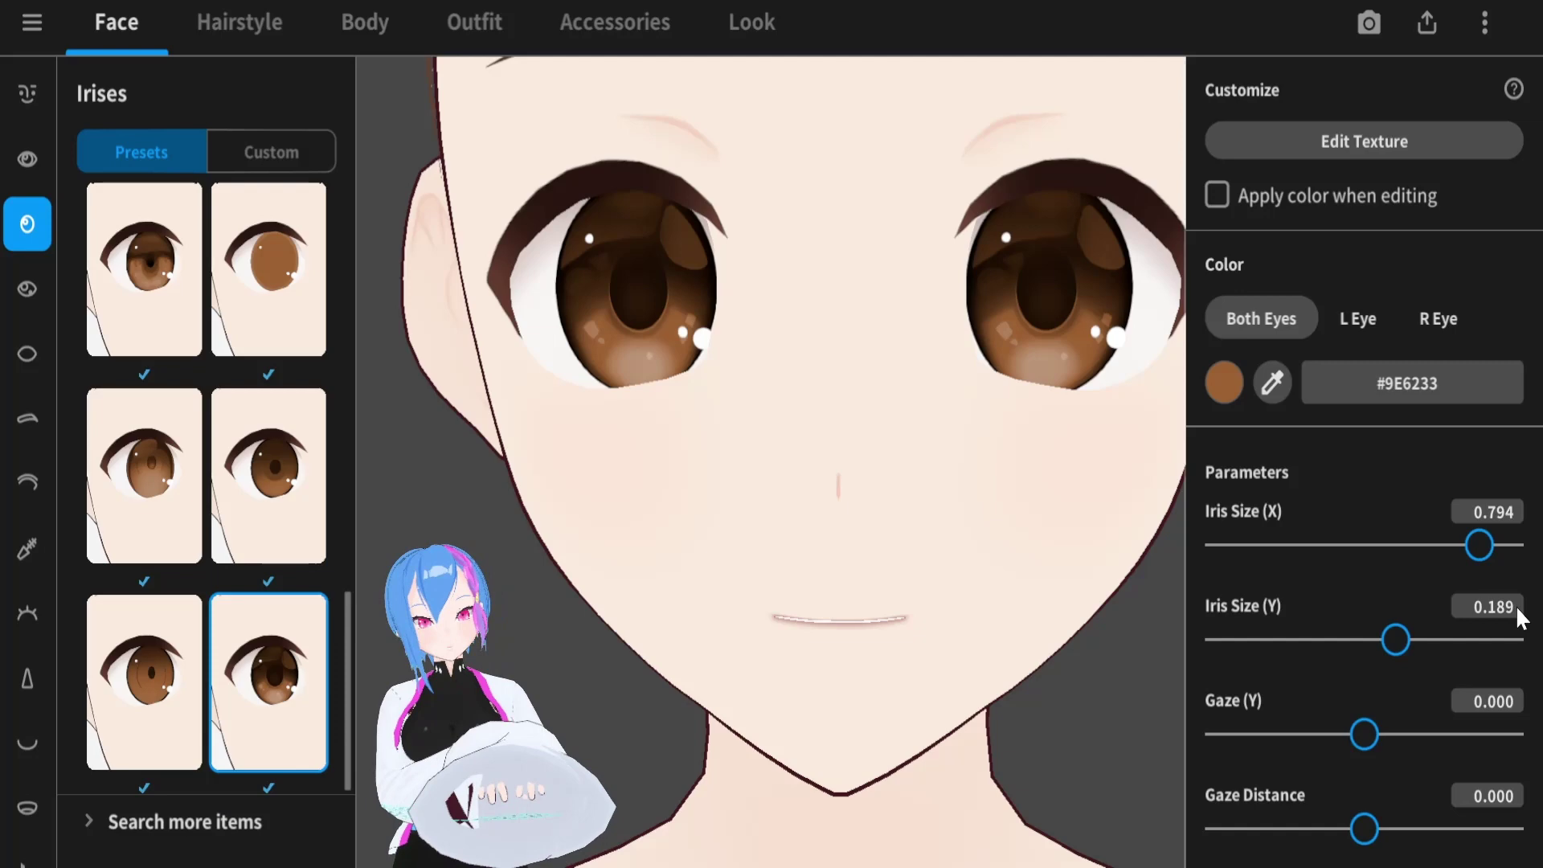
key(Return)
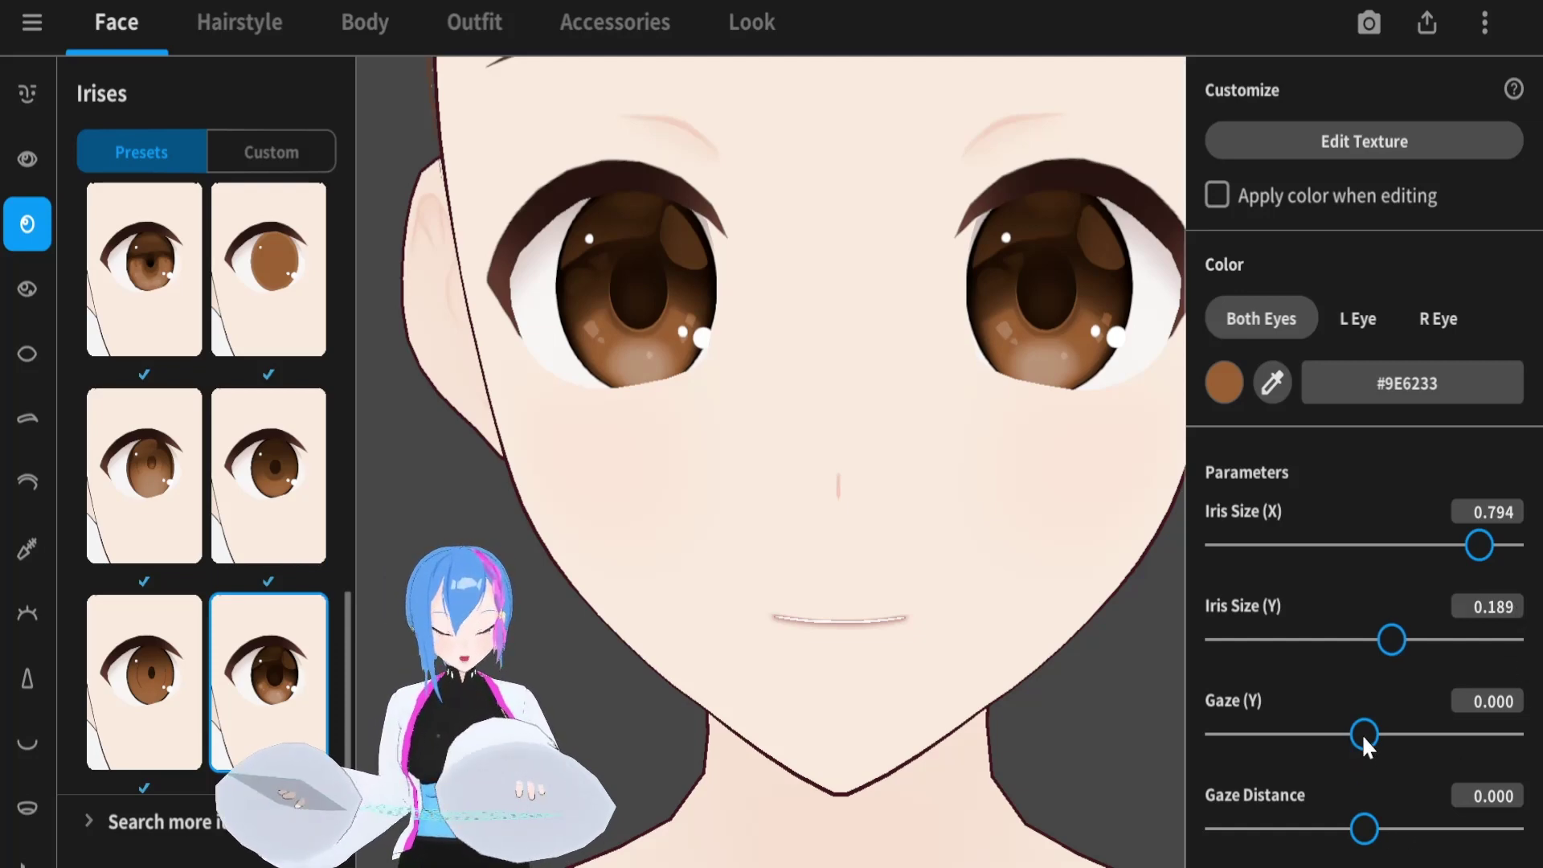
Set Gaze (Y) to -0.311 and Gaze Distance to 0.150
drag(1362, 735, 1320, 735)
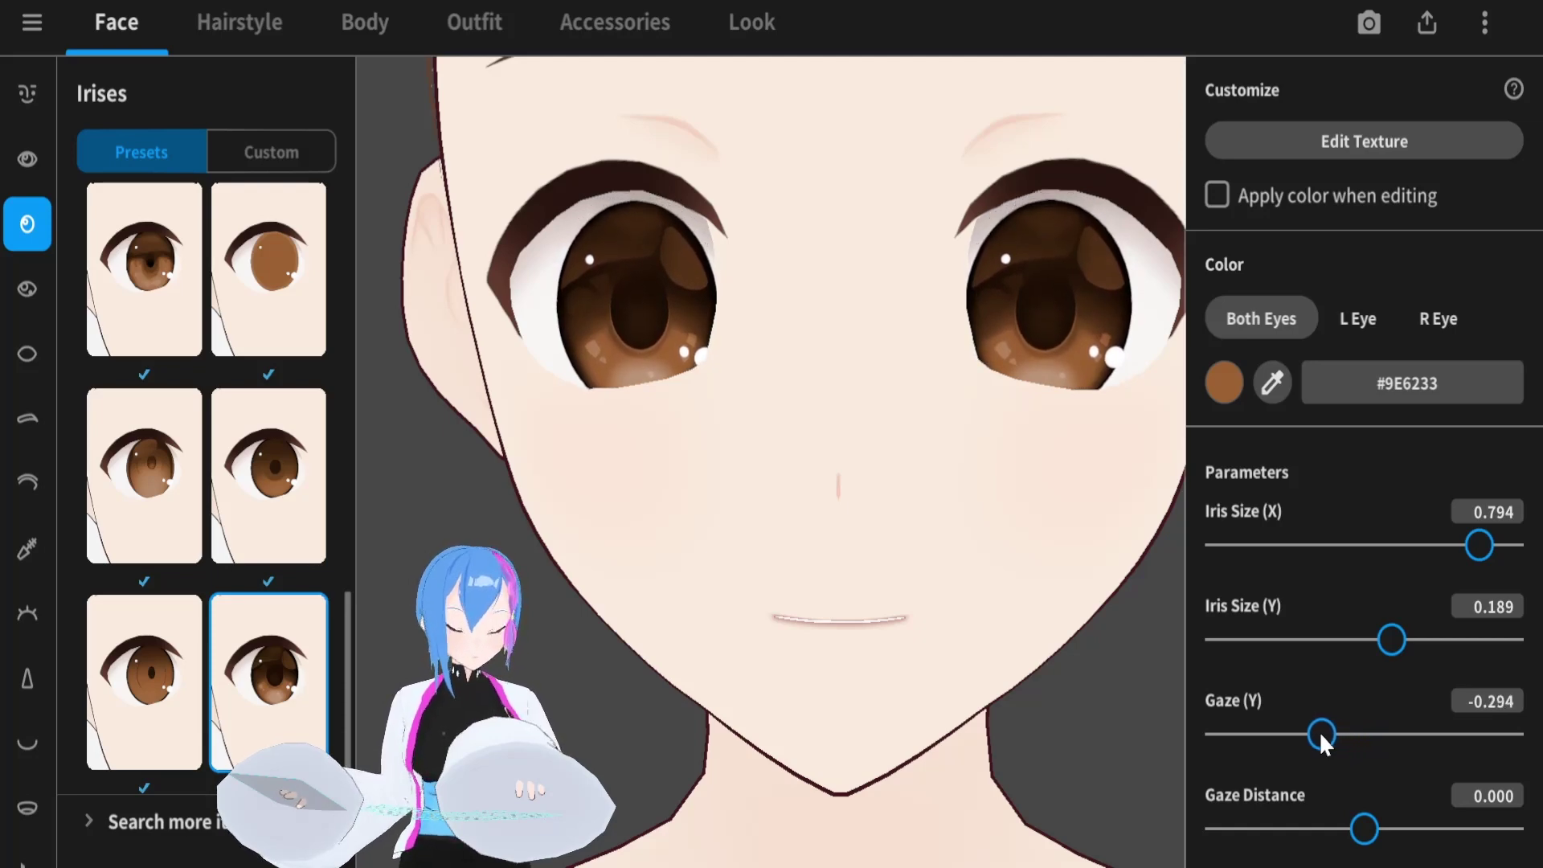
drag(1320, 733, 1317, 735)
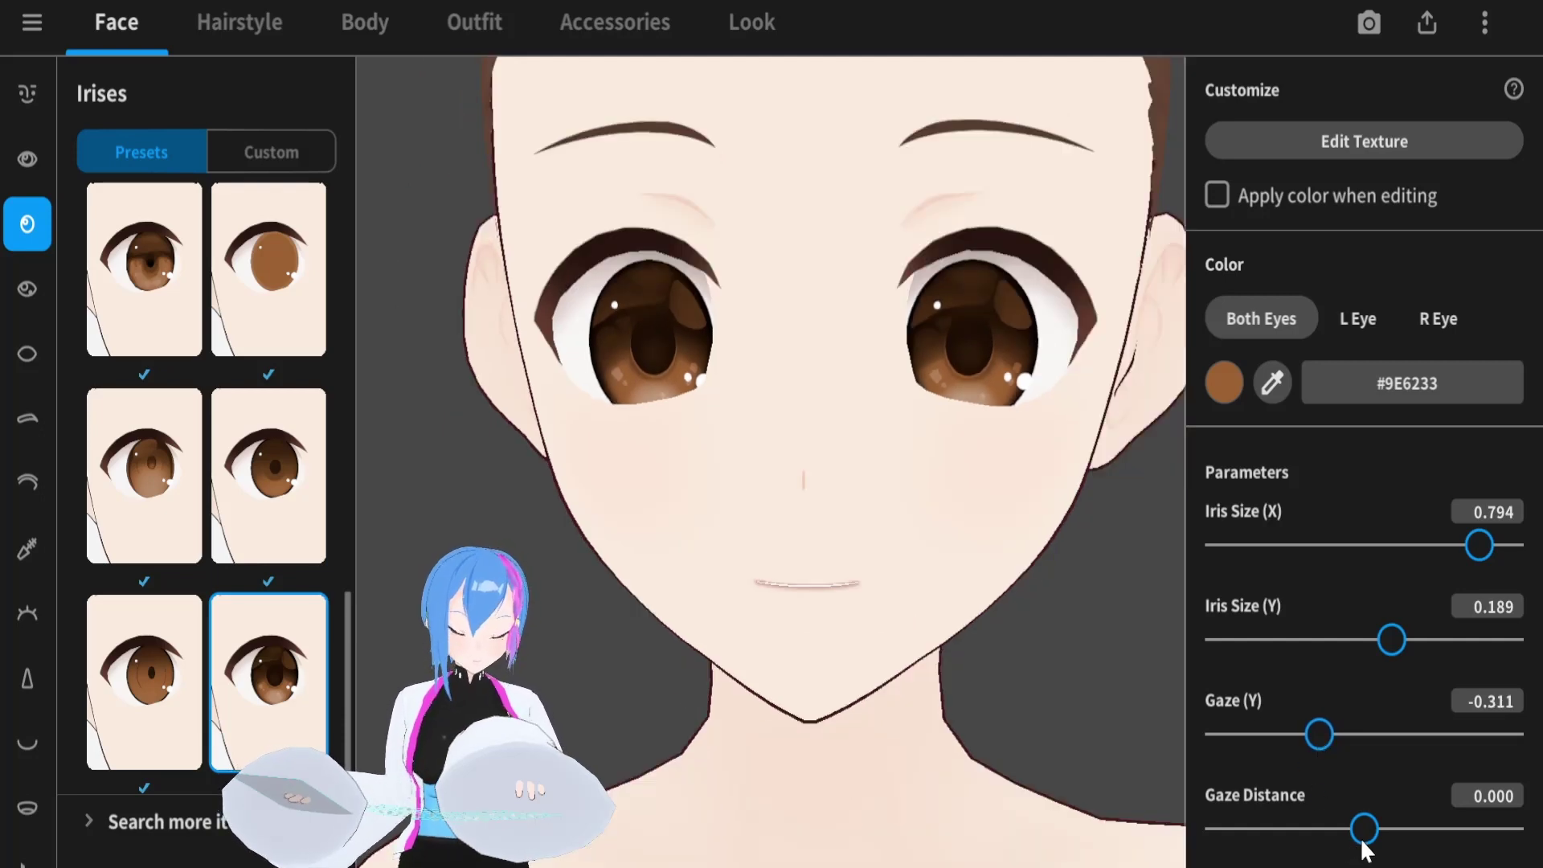
drag(1364, 845, 1393, 844)
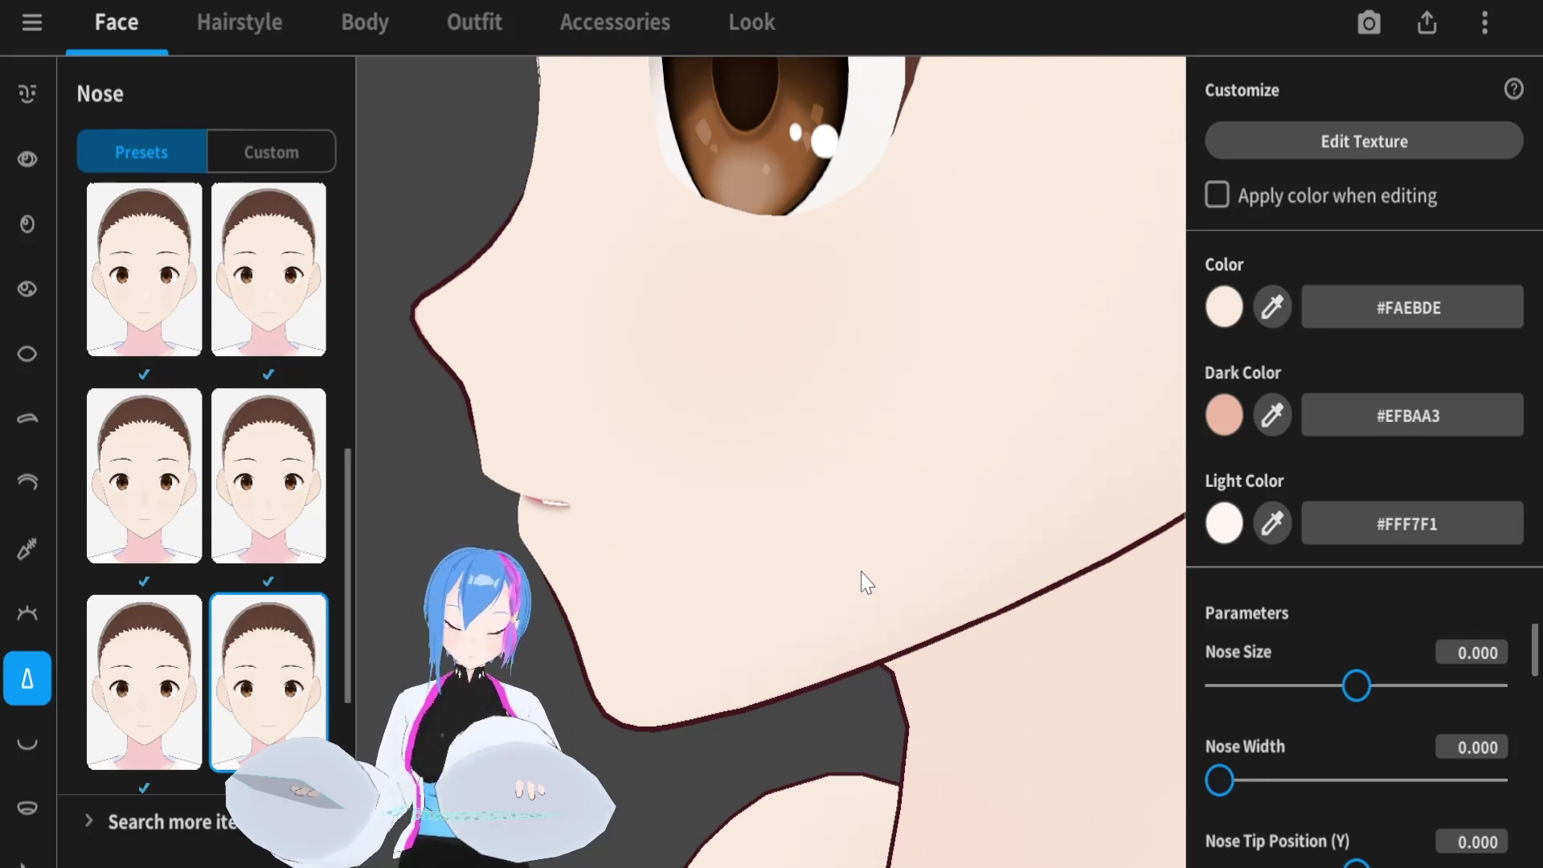
Raise Nose Tip Position (Y) to 0.269, then switch to the Mouth category
scroll(1347, 749, down, 1)
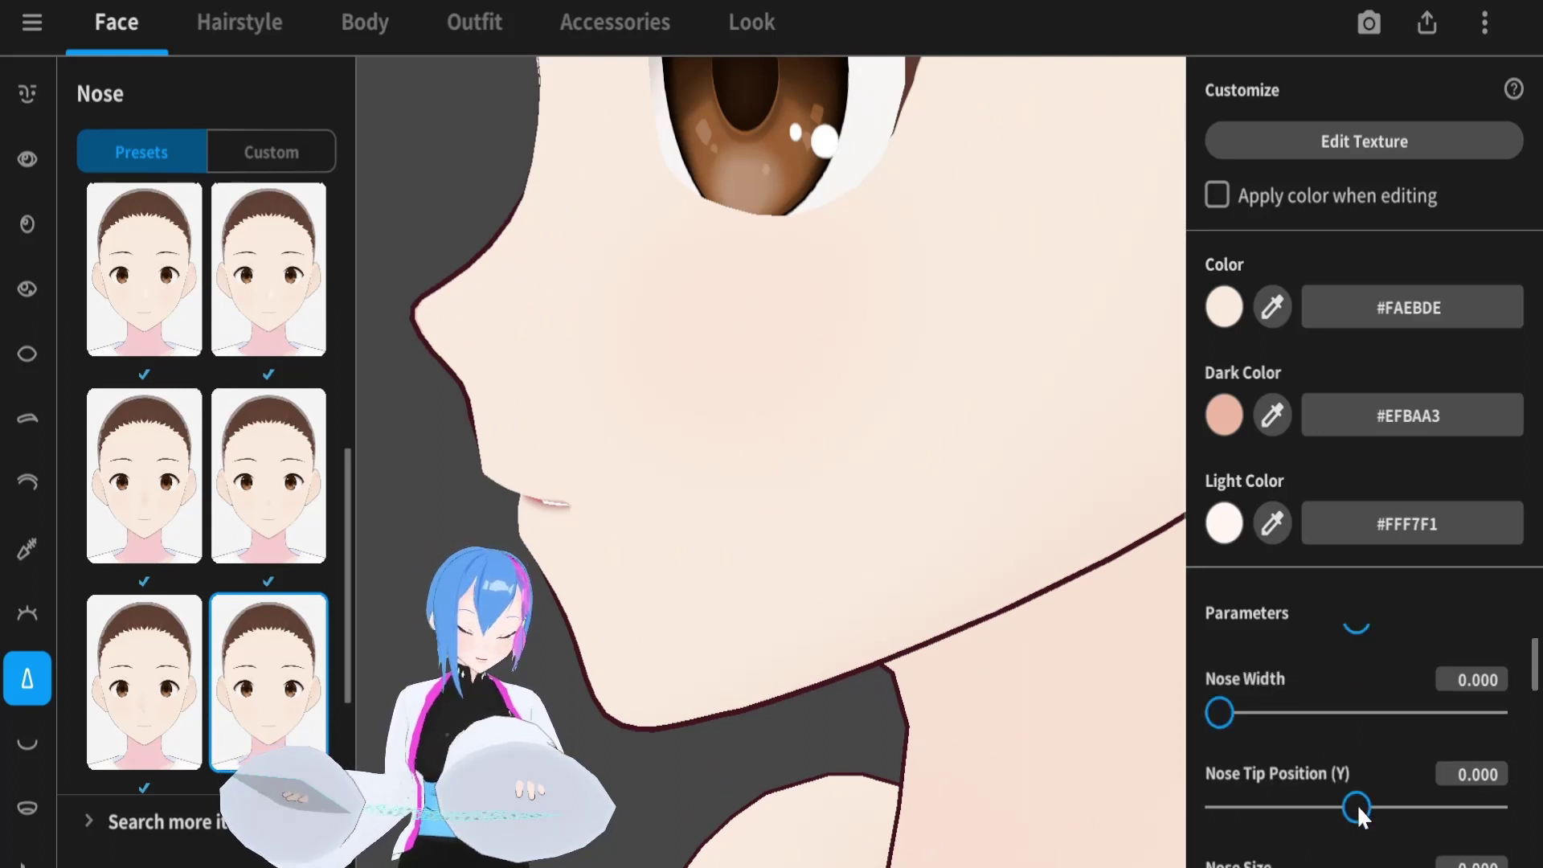
drag(1358, 808, 1397, 808)
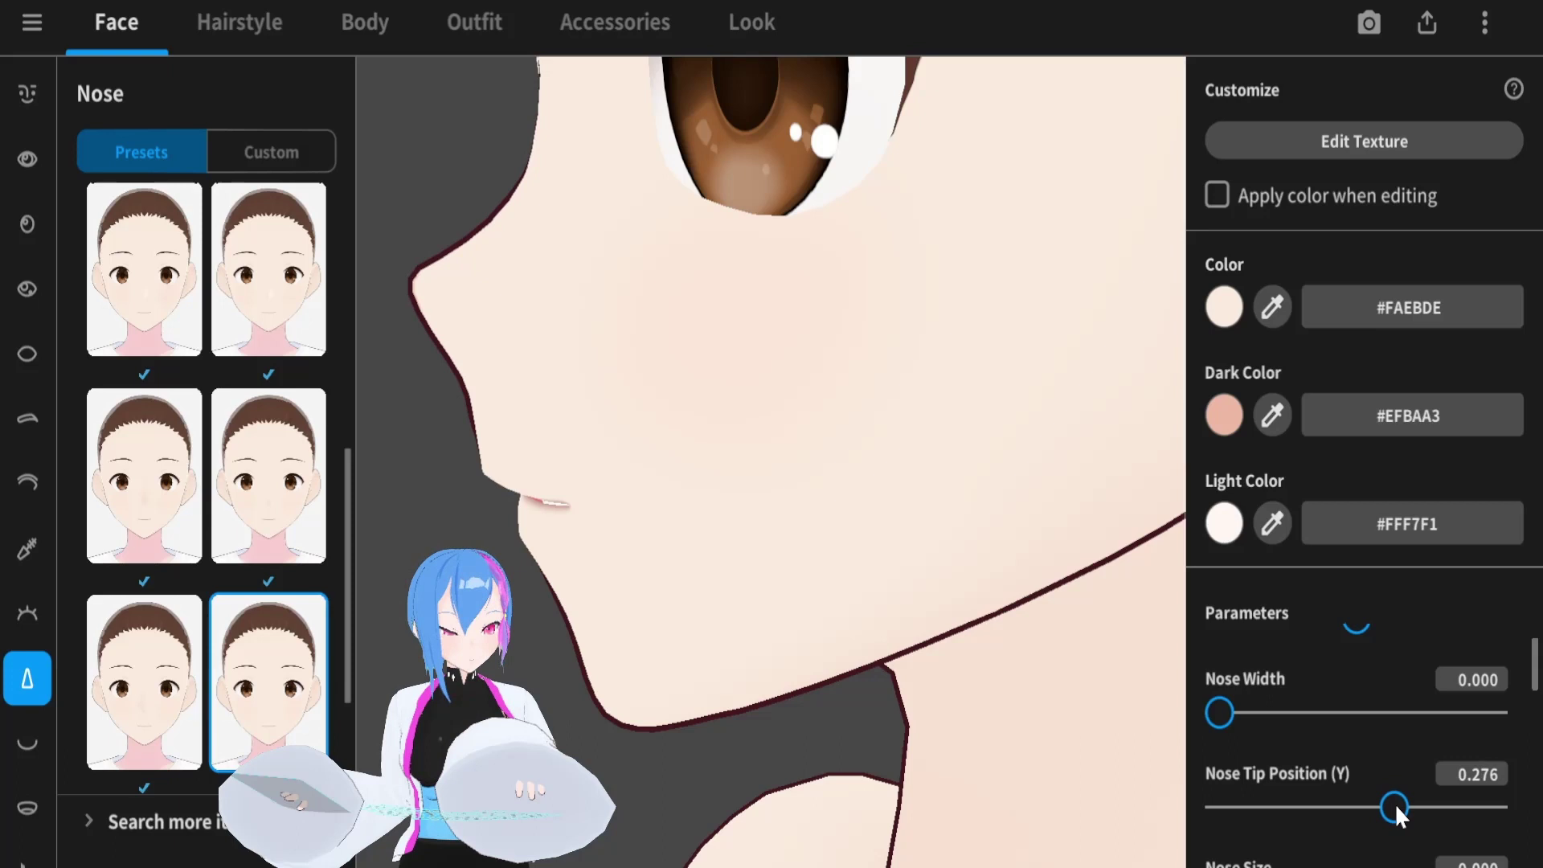
click(1495, 770)
key(BackSpace)
key(BackSpace)
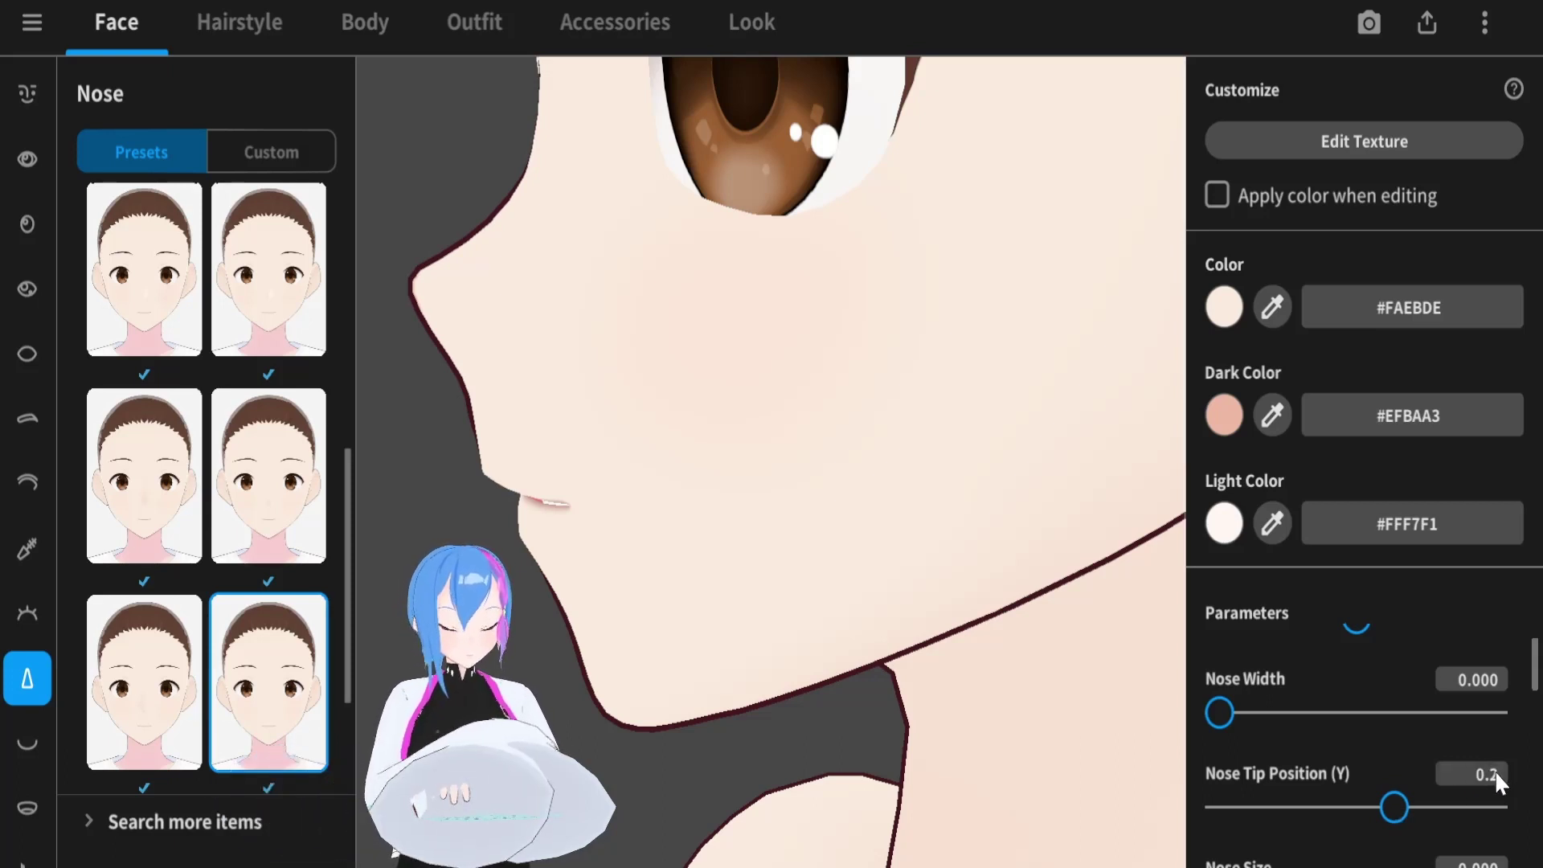
text(69)
key(Return)
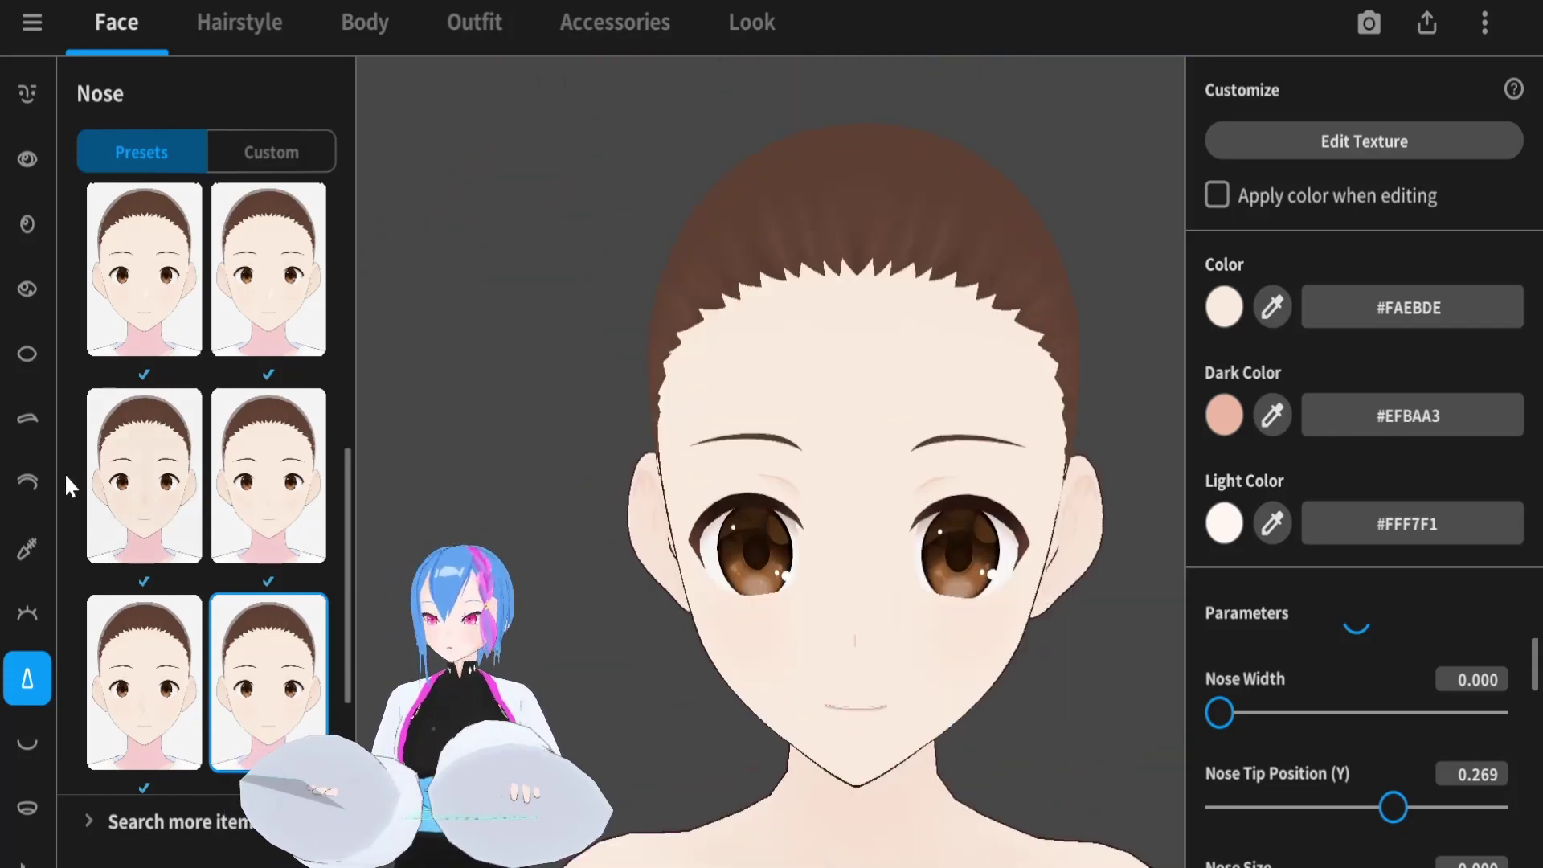
click(27, 742)
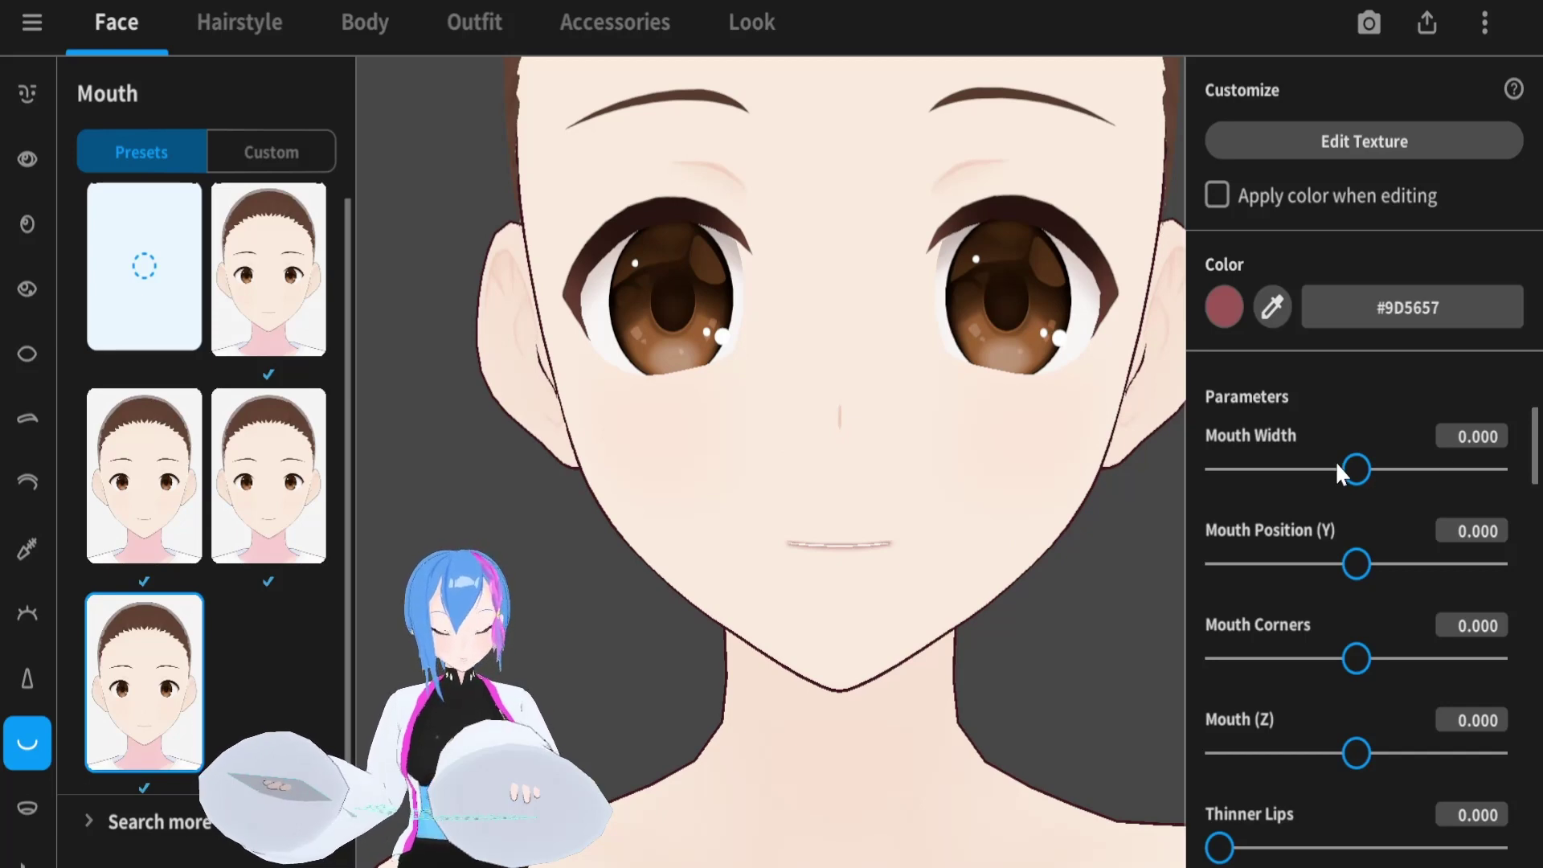
Narrow Mouth Width to -0.646 and turn the face view toward the side
drag(1337, 466, 1268, 468)
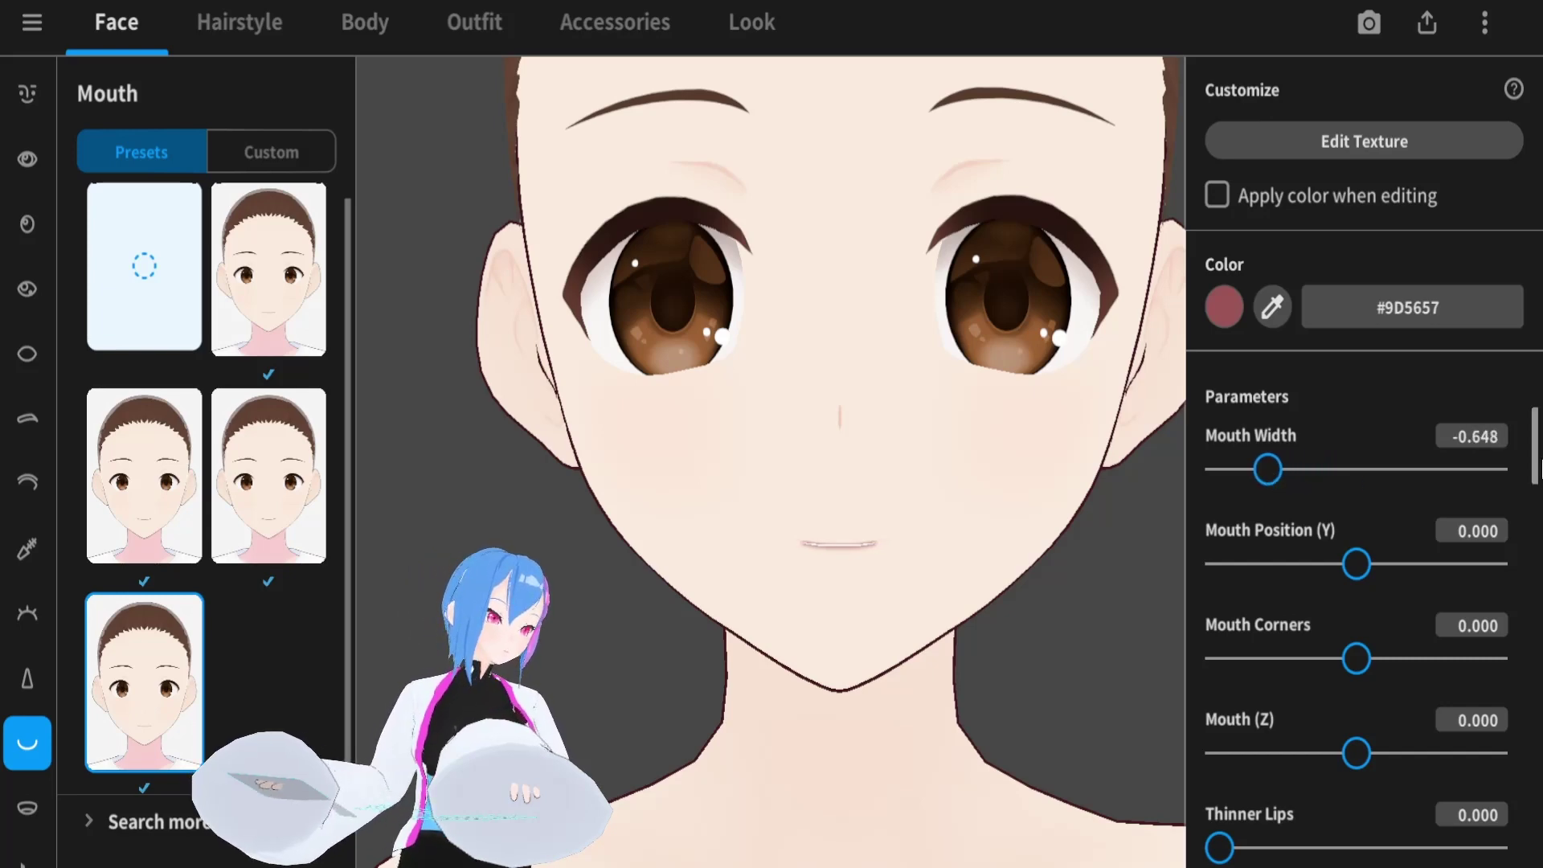
key(BackSpace)
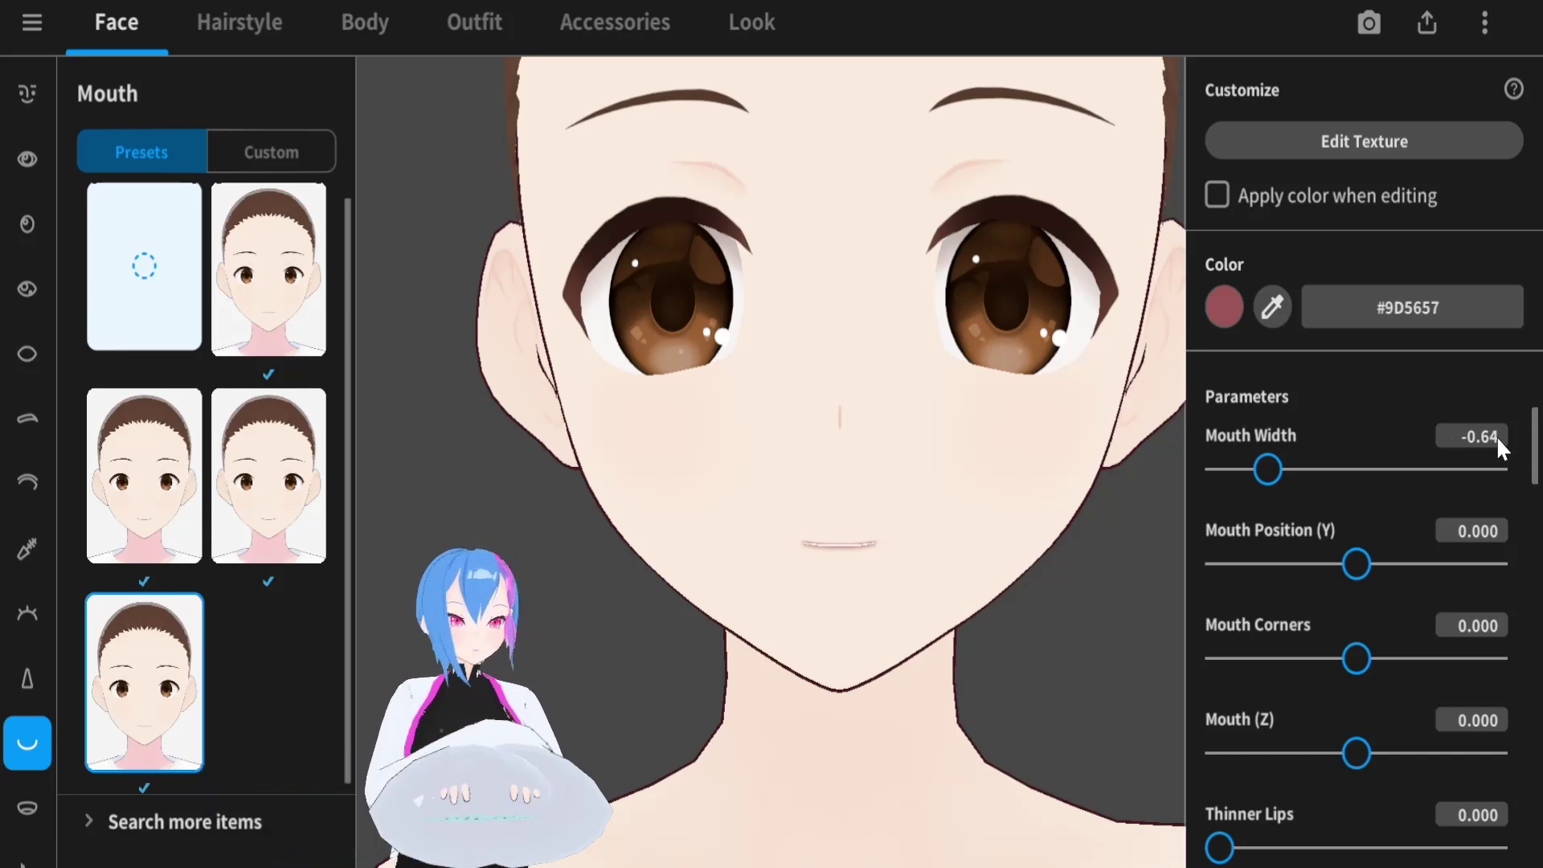
right_drag(1136, 609, 1072, 614)
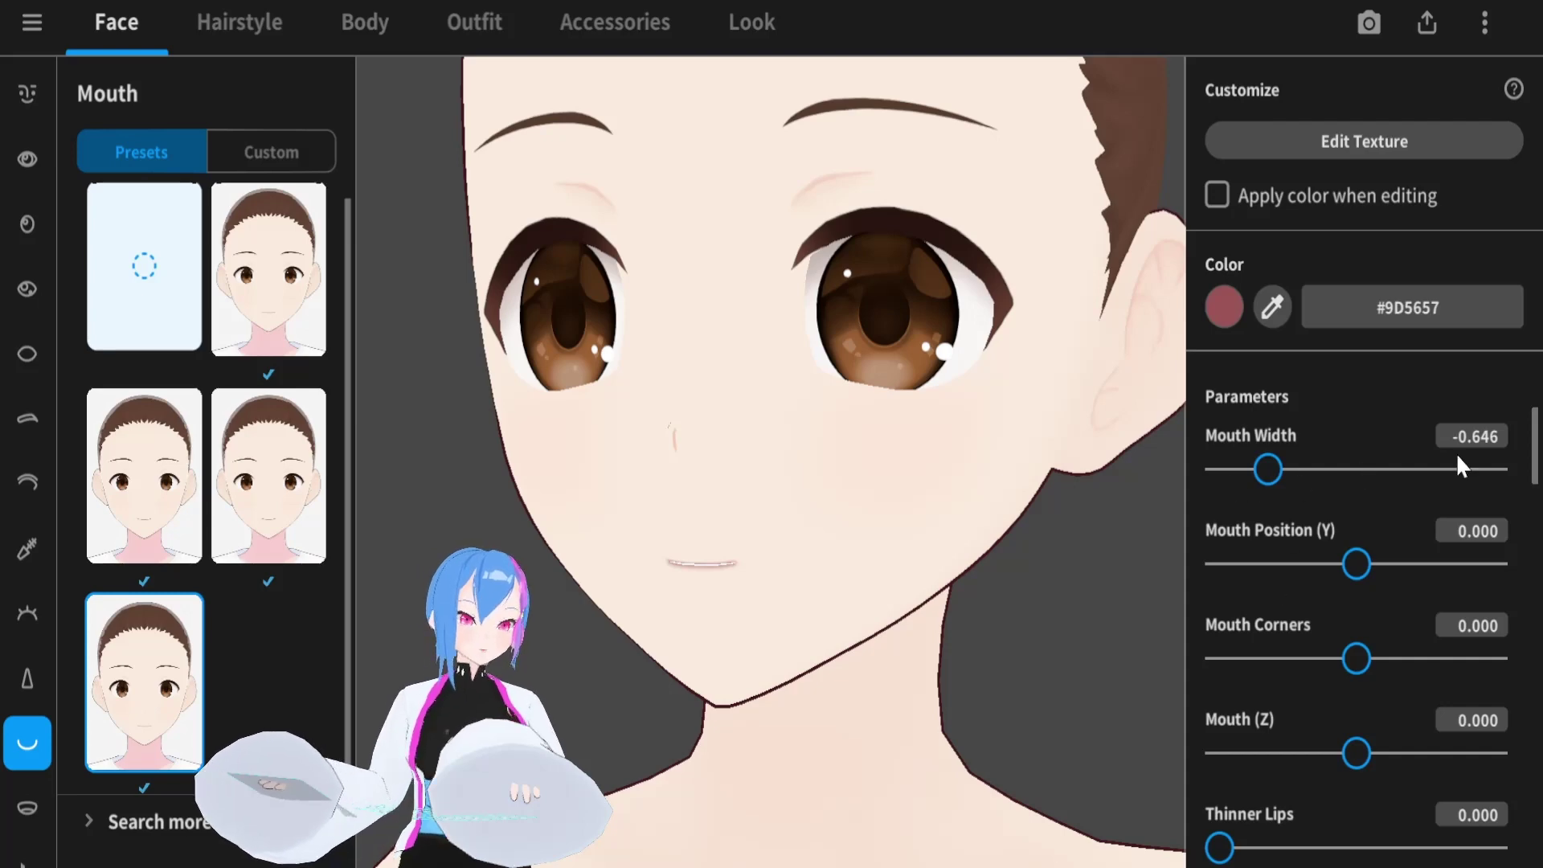
right_drag(836, 558, 799, 563)
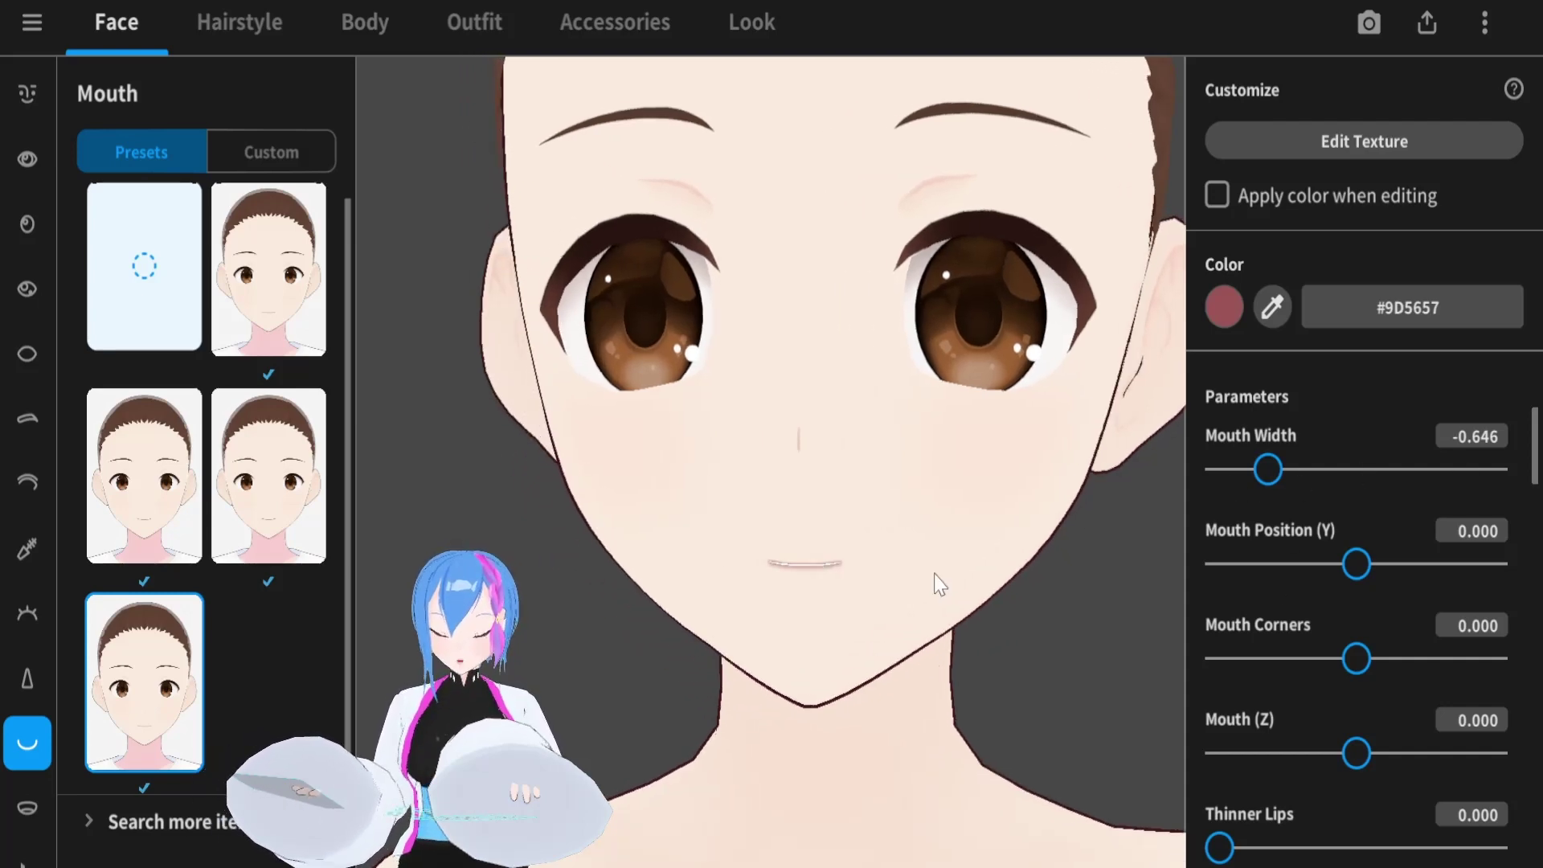
Set Mouth Position (Y) to -0.129 and turn Mouth Corners up to about 0.159
drag(1355, 563, 1324, 562)
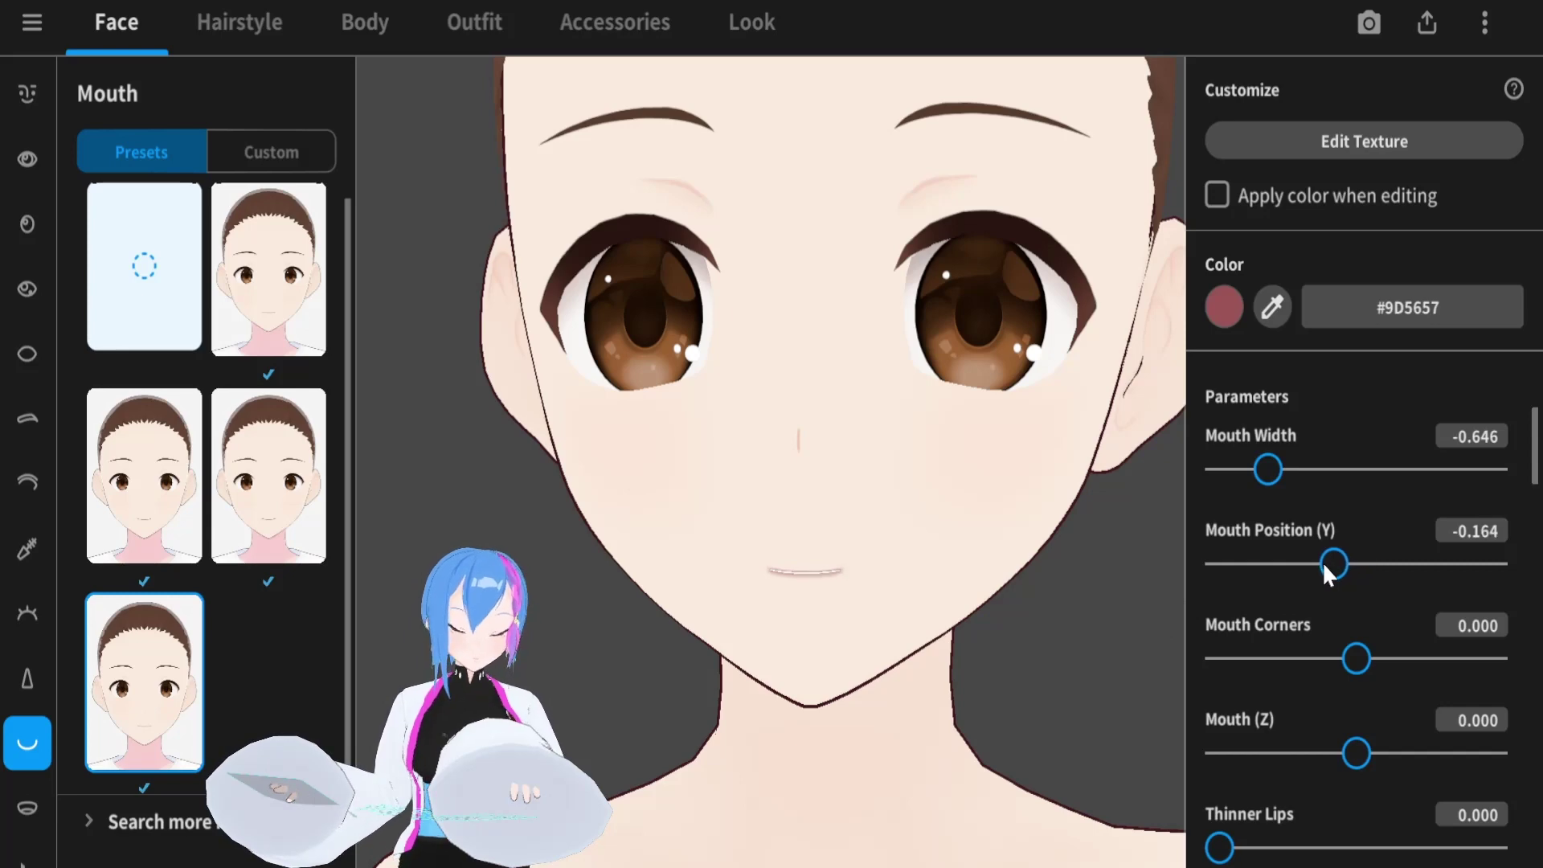
click(1494, 534)
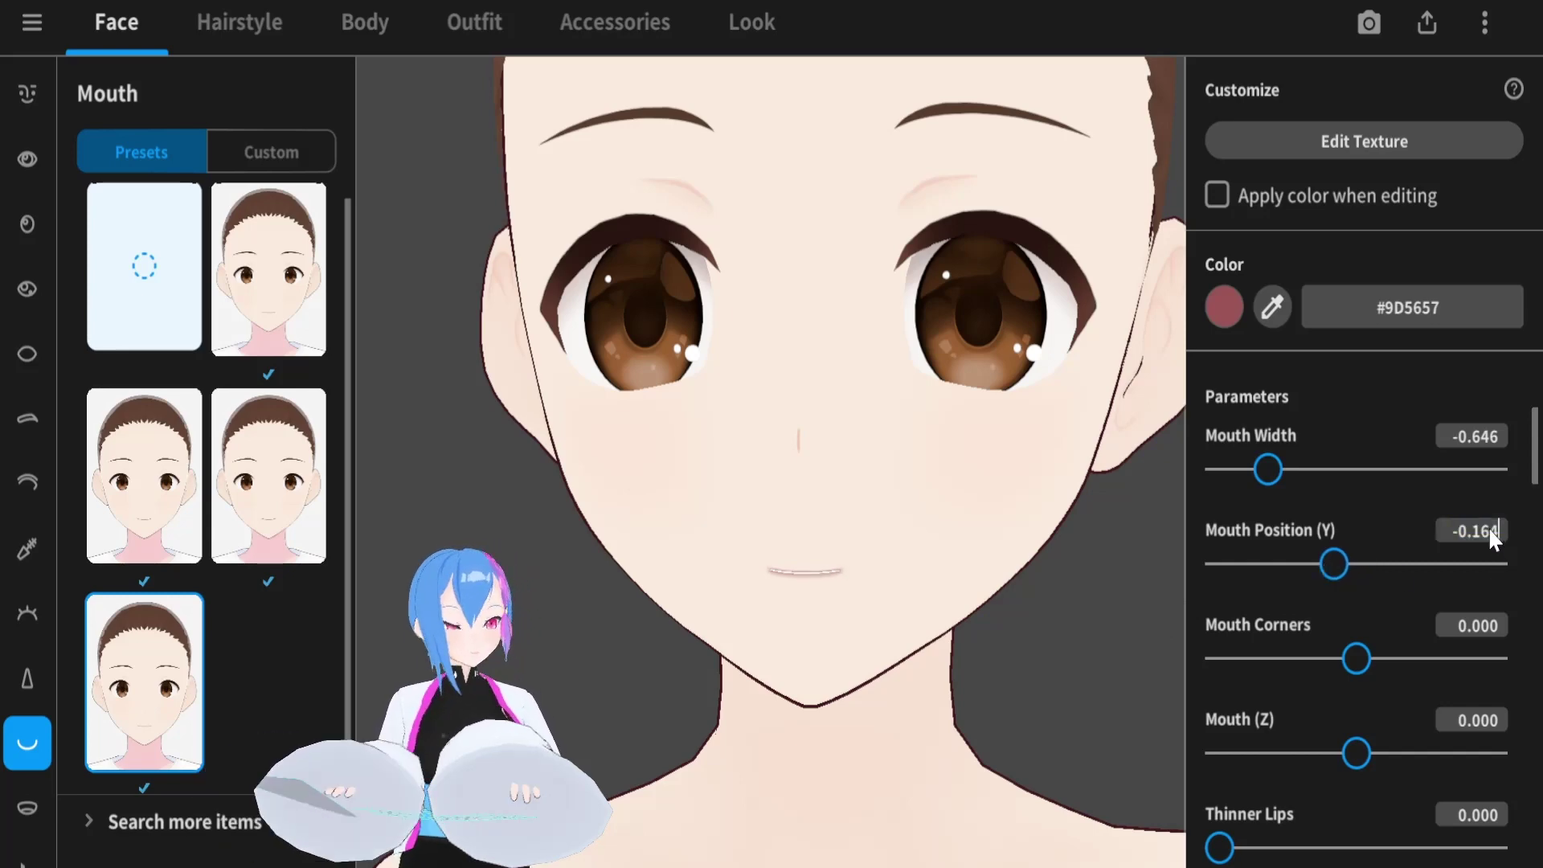
key(BackSpace)
key(BackSpace)
text(29)
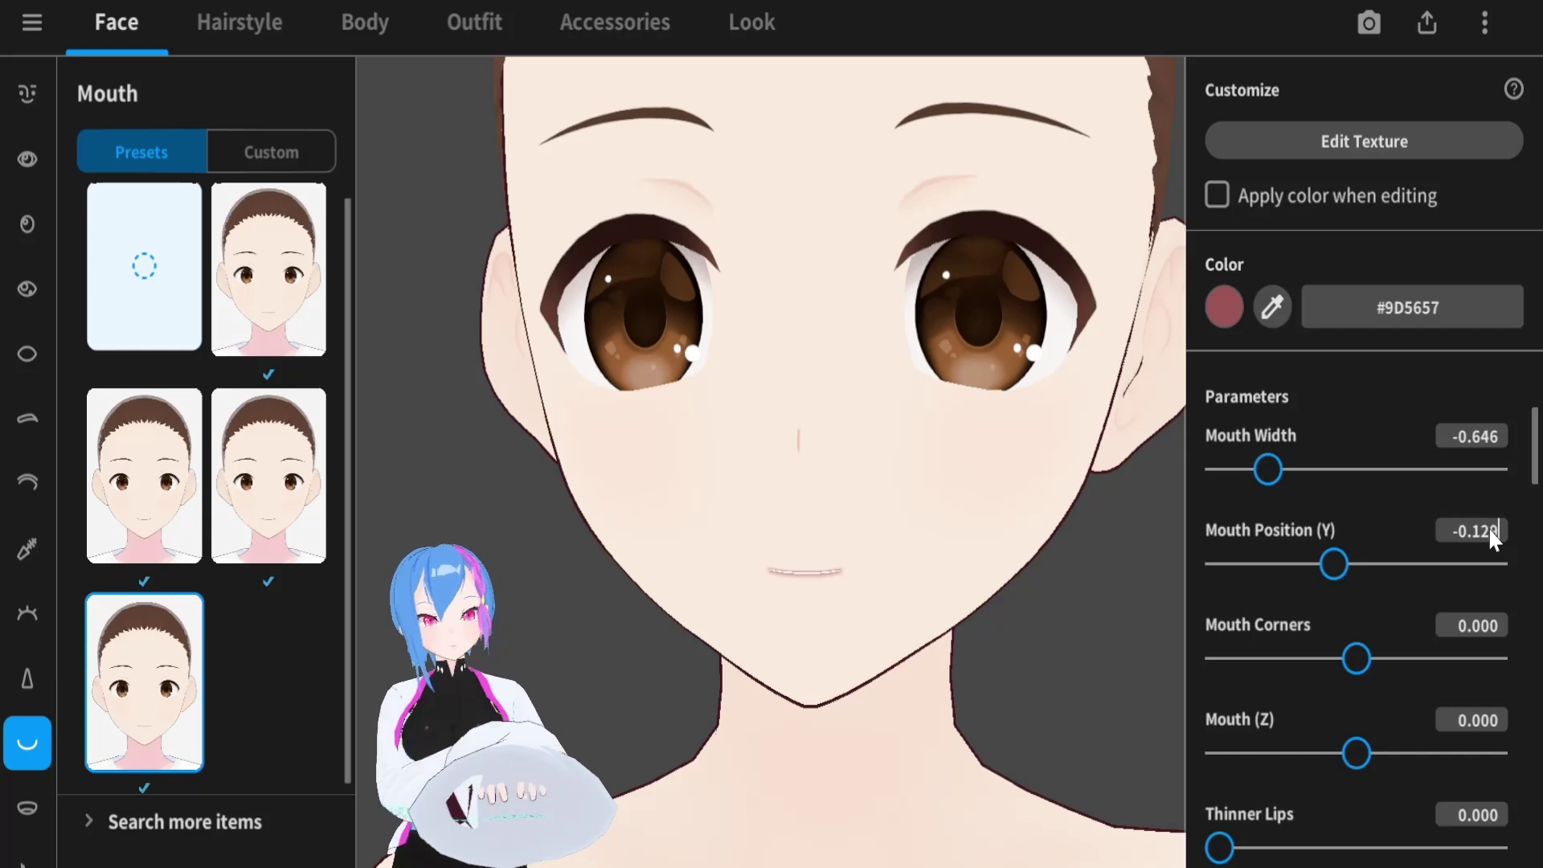
key(Return)
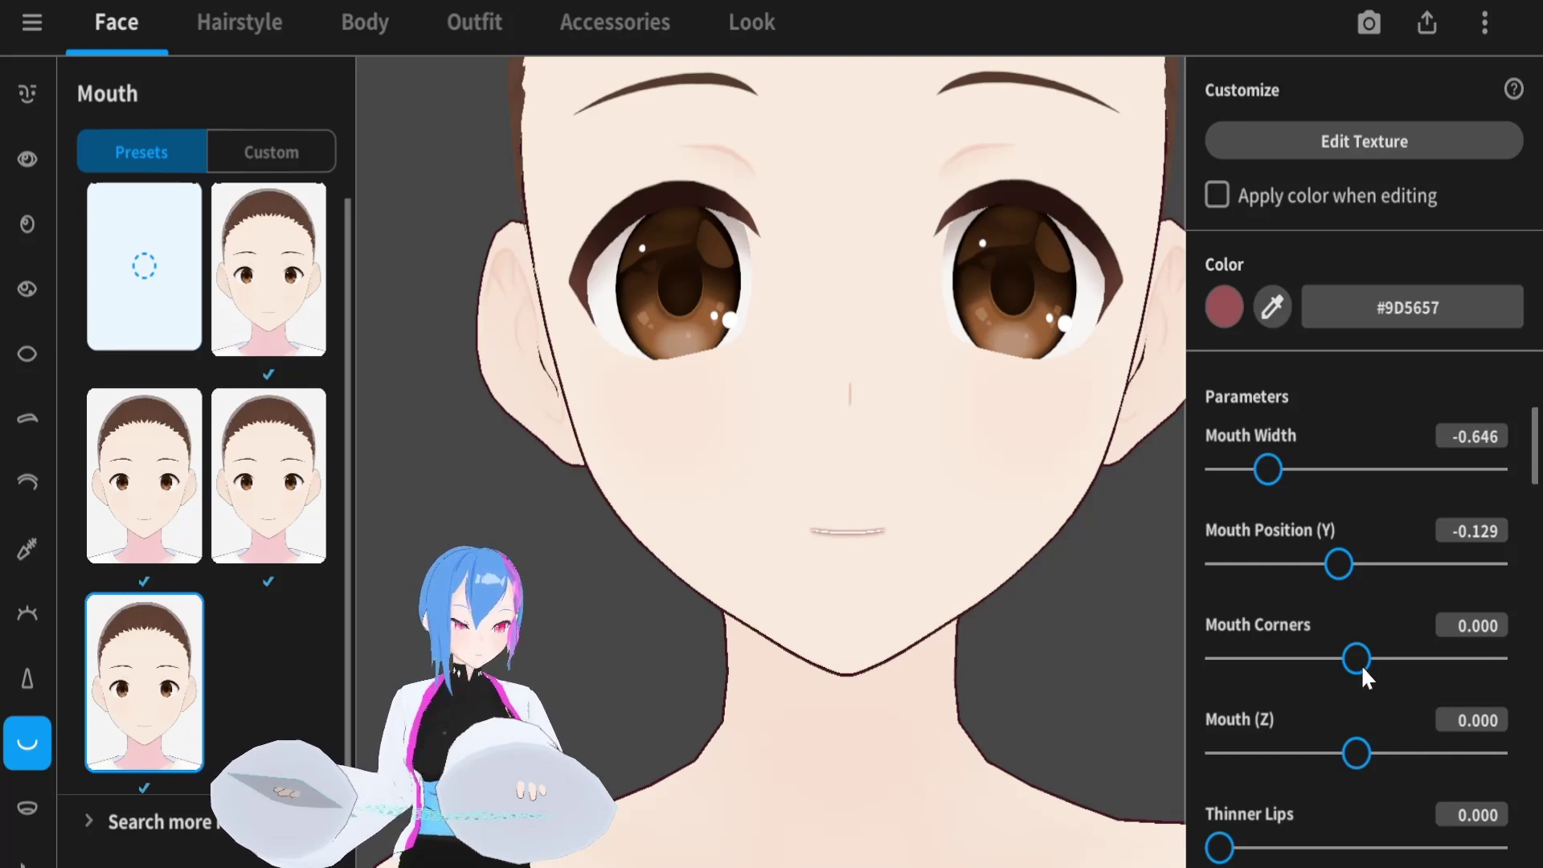
mouse_move(1354, 657)
mouse_down()
mouse_move(1388, 659)
mouse_move(1375, 652)
mouse_up()
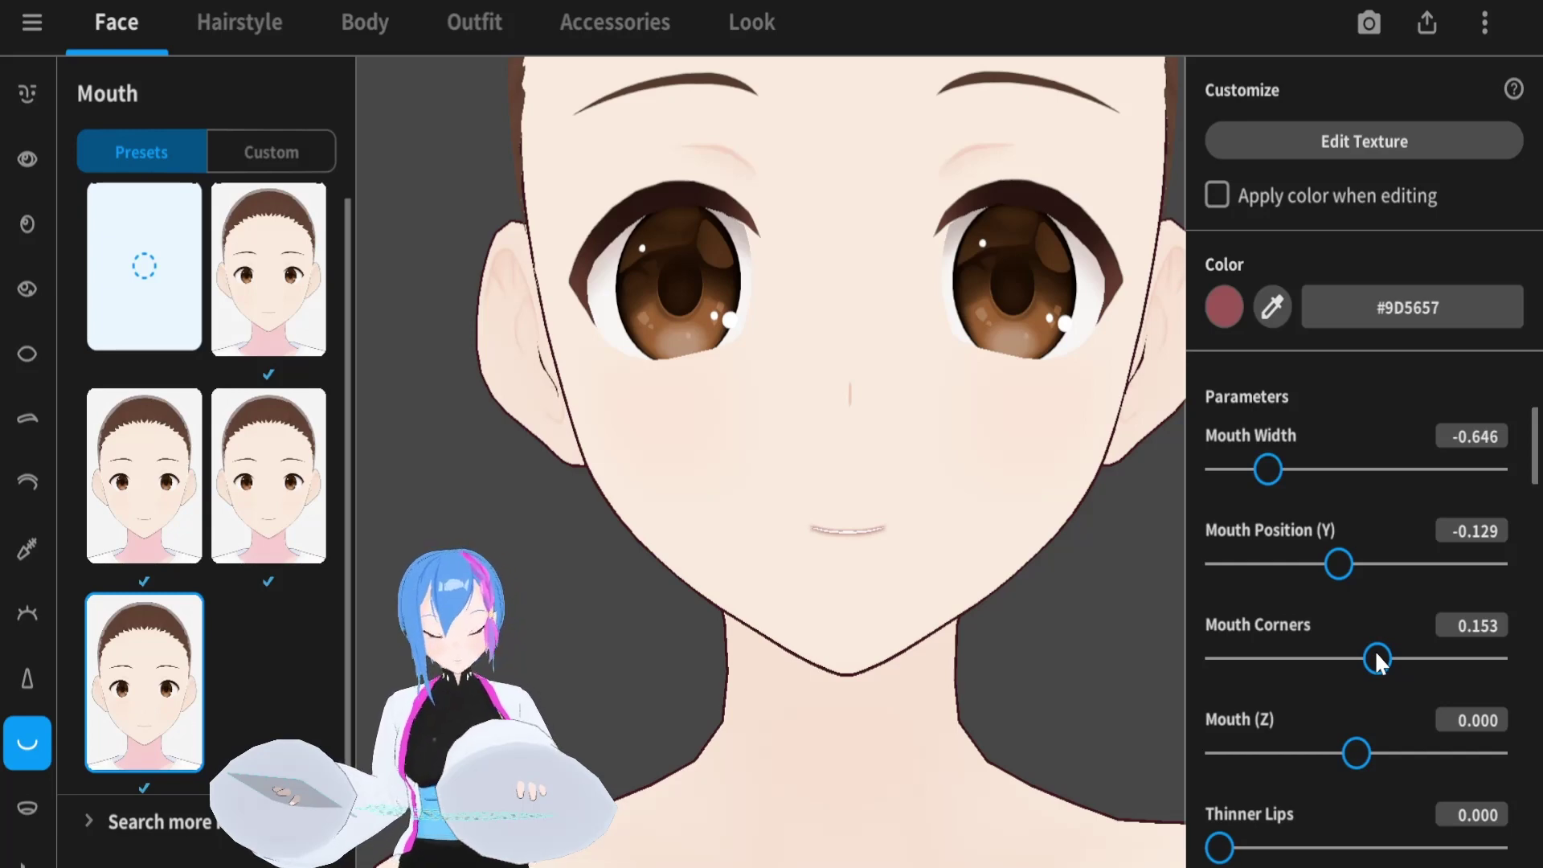
drag(1375, 650, 1377, 650)
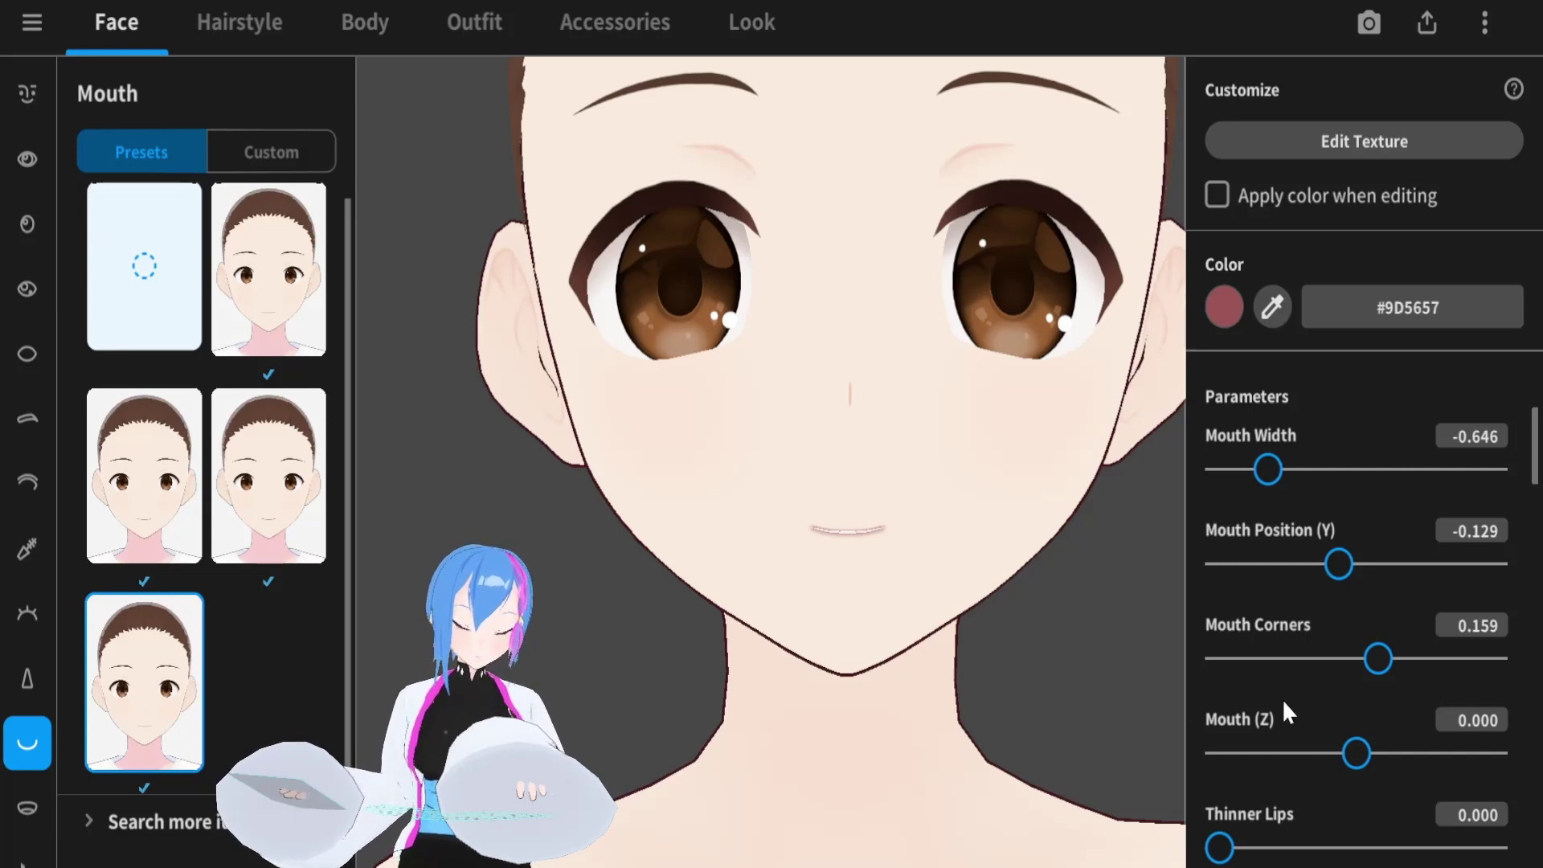
Thicken the upper lip to Thicker Upper Lip (Fem) 54.626
scroll(1384, 756, down, 3)
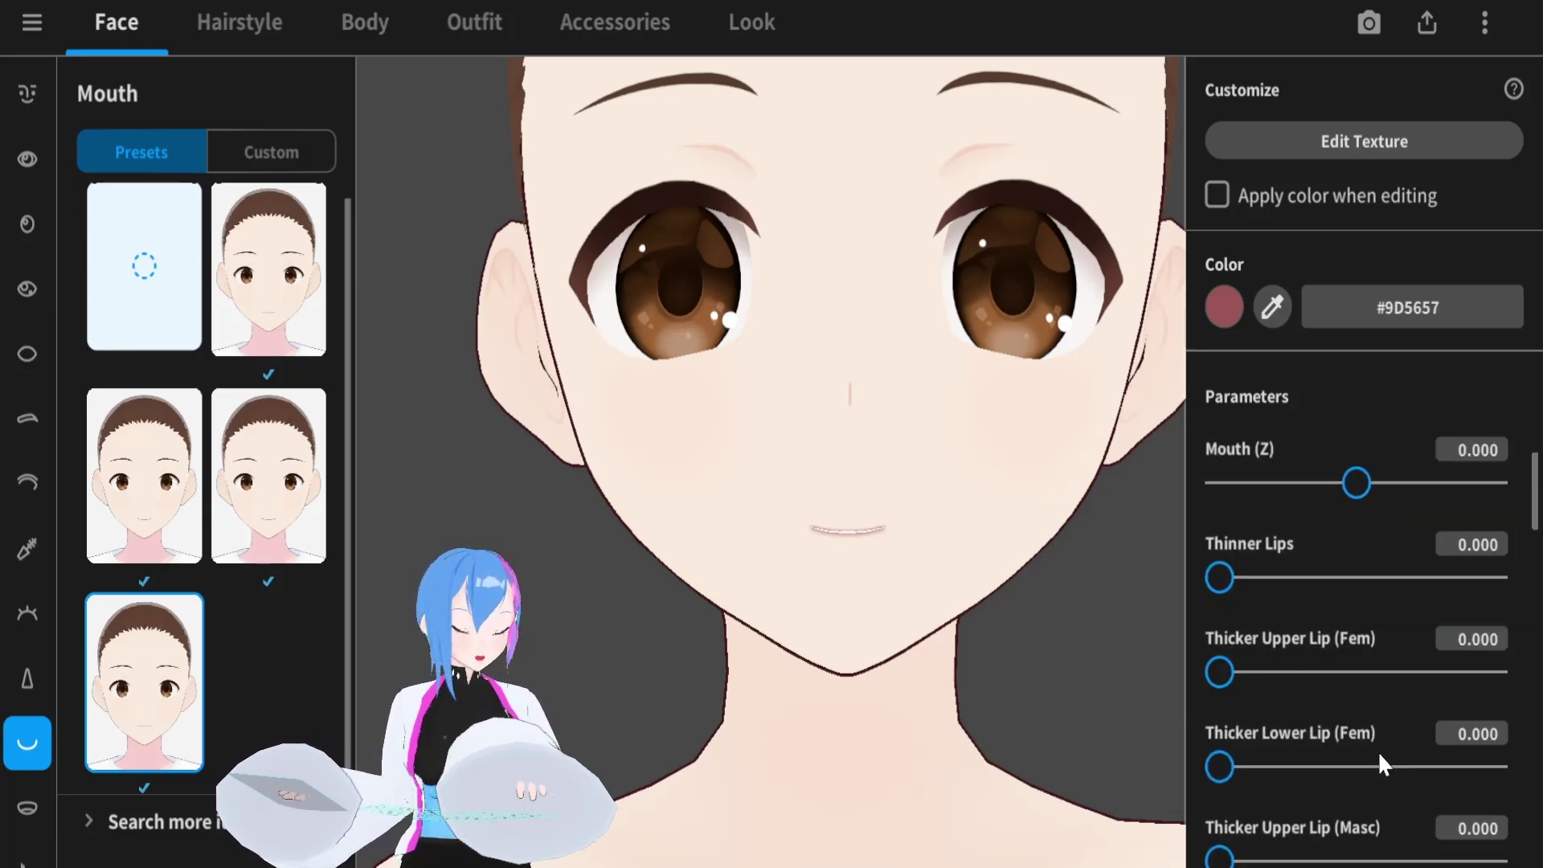
scroll(1378, 751, down, 1)
drag(1005, 635, 917, 577)
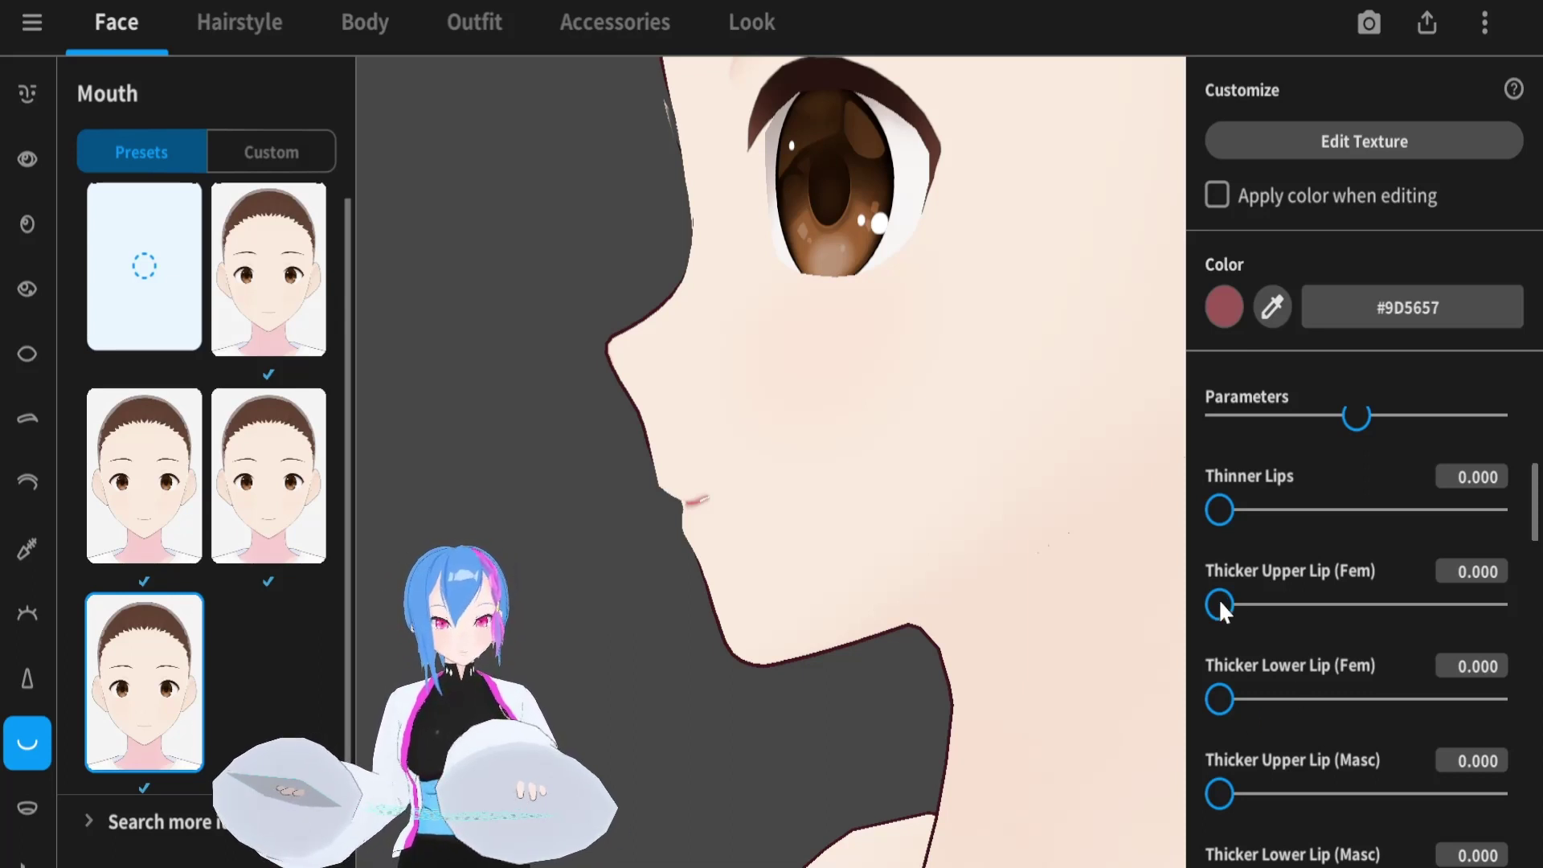
drag(1221, 603, 1369, 603)
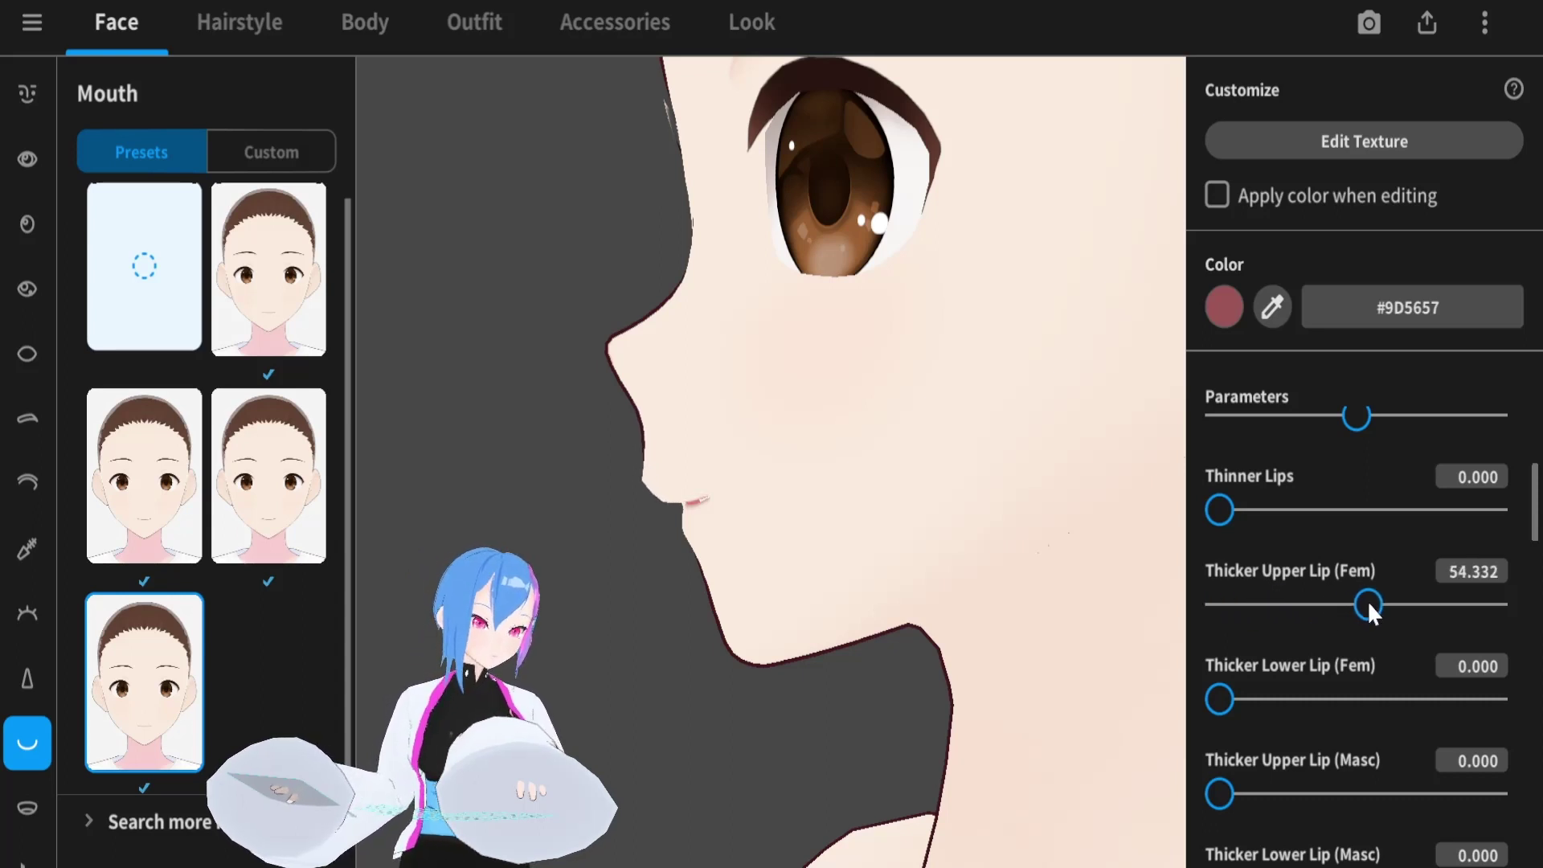
click(1498, 571)
key(BackSpace)
key(BackSpace)
key(BackSpace)
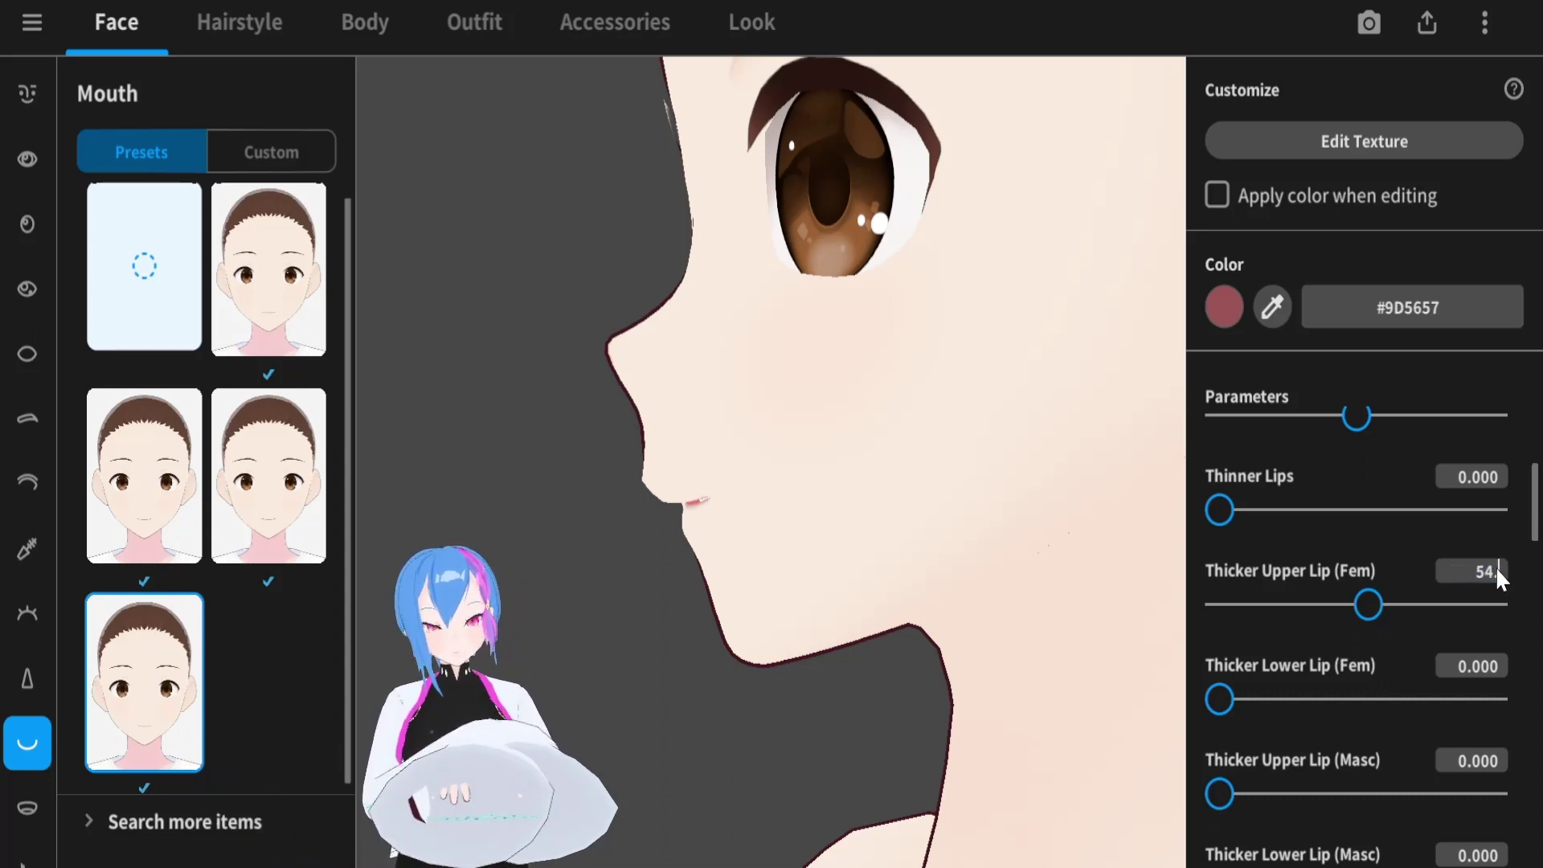
text(626)
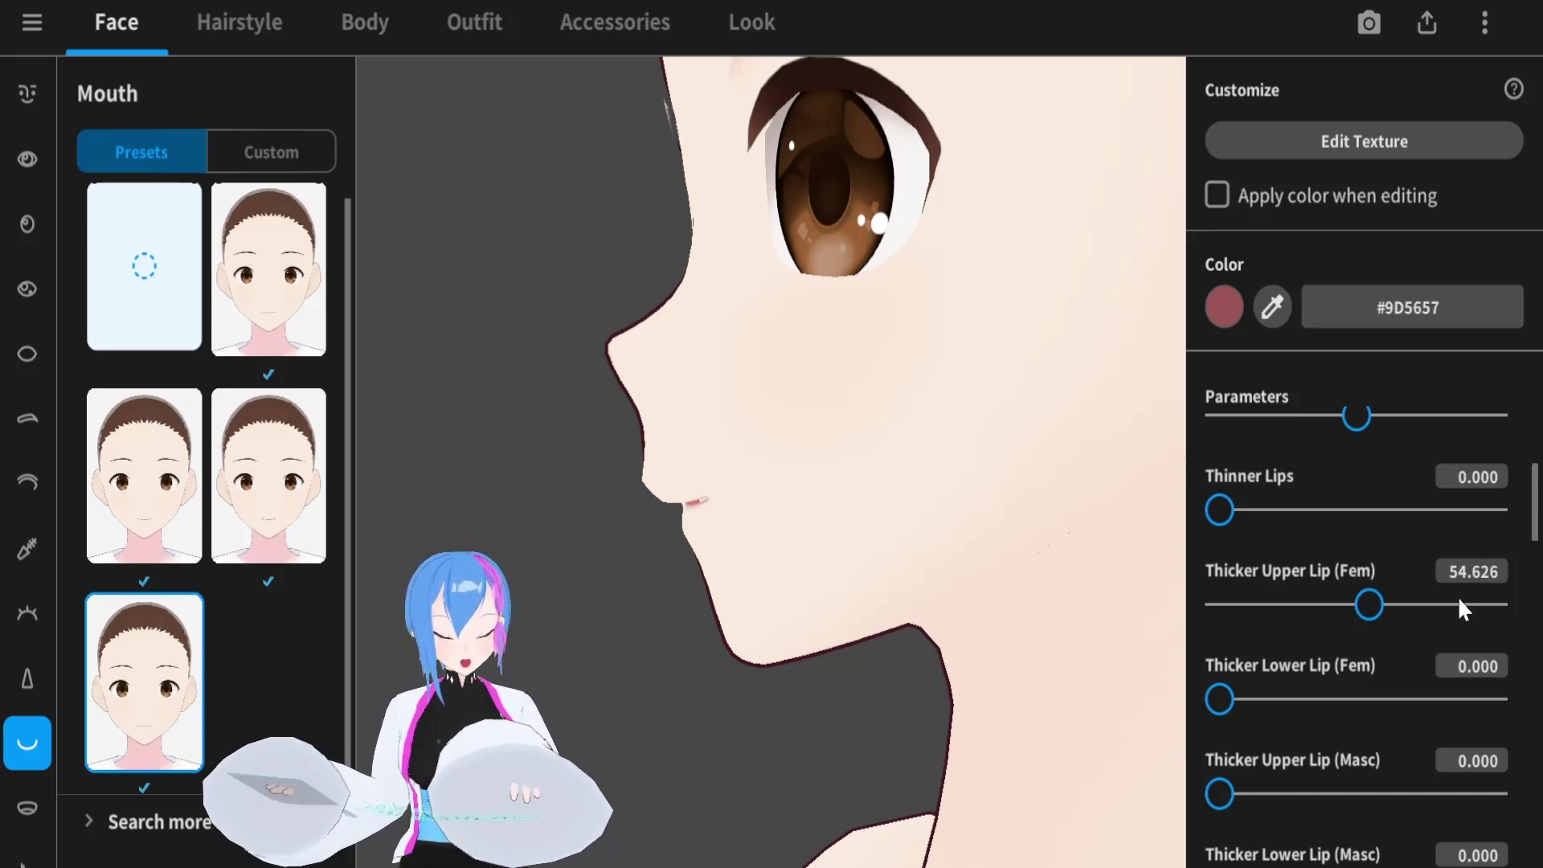
Thicken the lower lip to Thicker Lower Lip (Fem) 24.082
drag(1217, 699, 1278, 701)
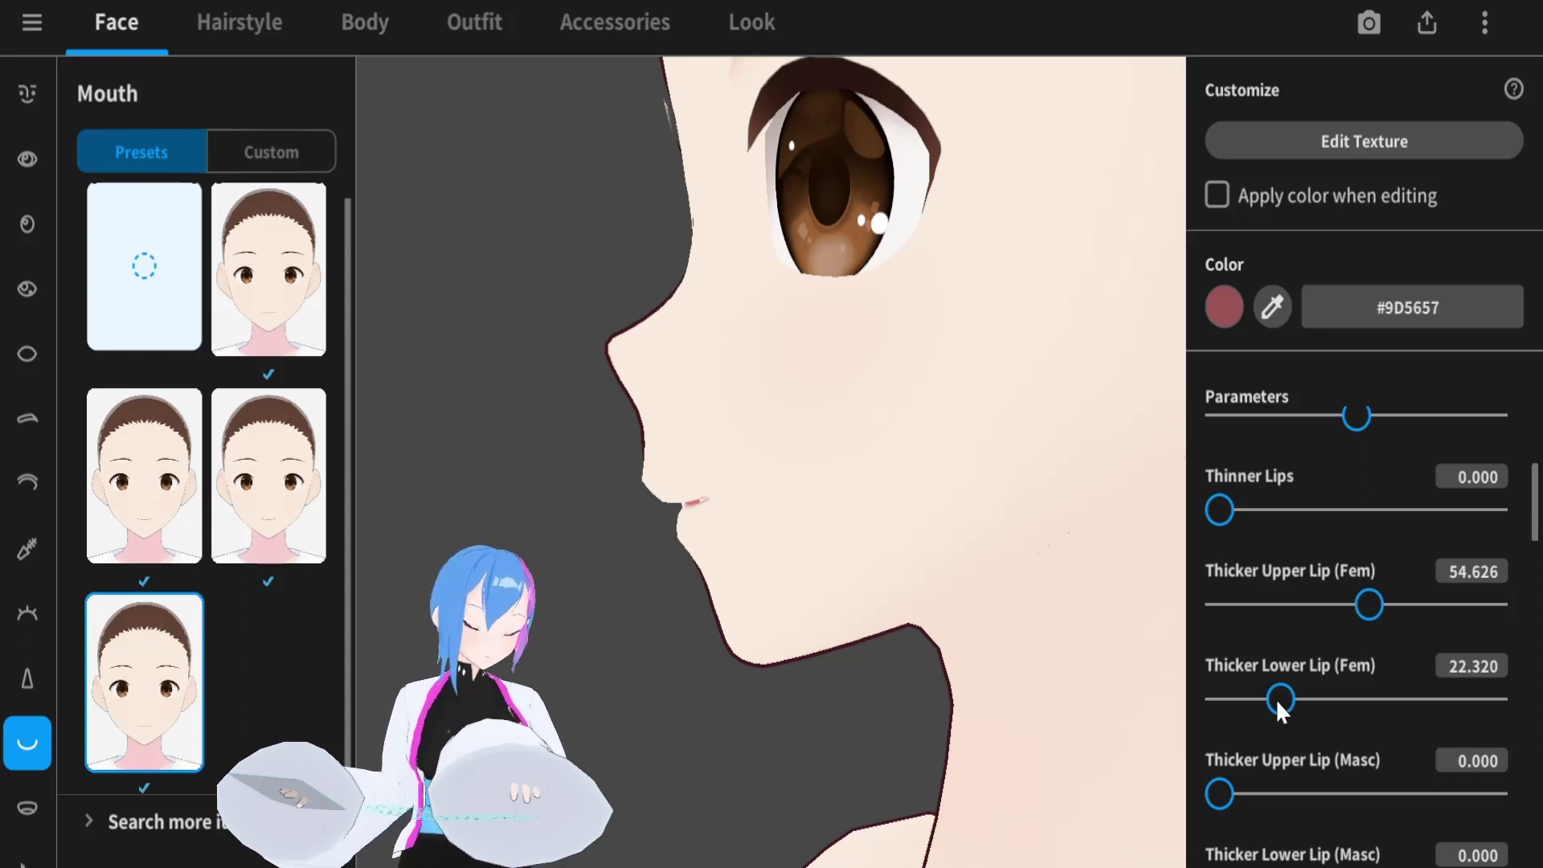
drag(1276, 698, 1281, 701)
click(1500, 665)
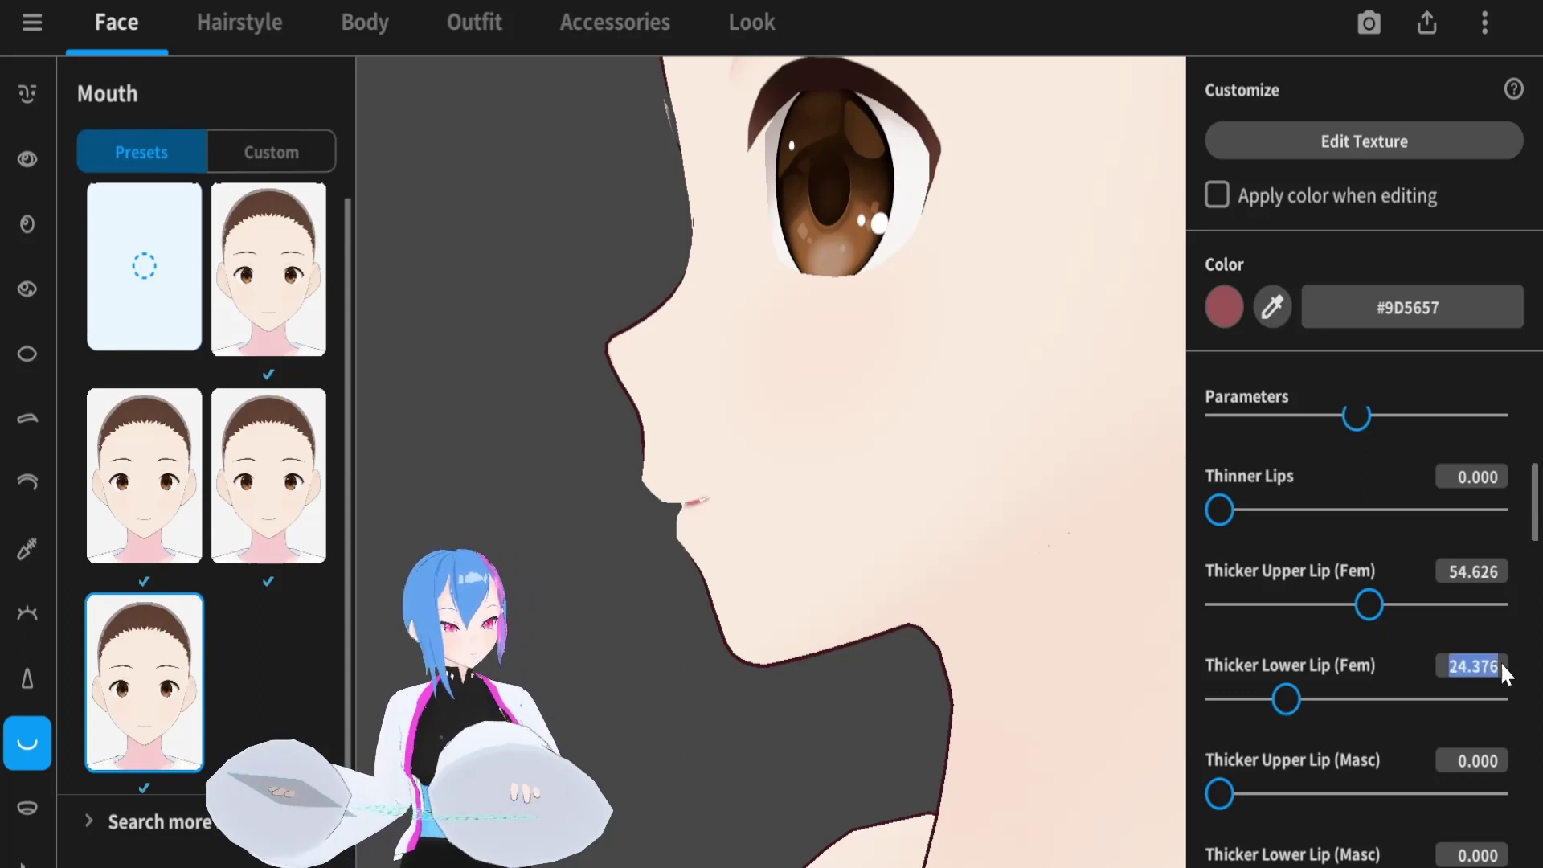
key(BackSpace)
key(BackSpace)
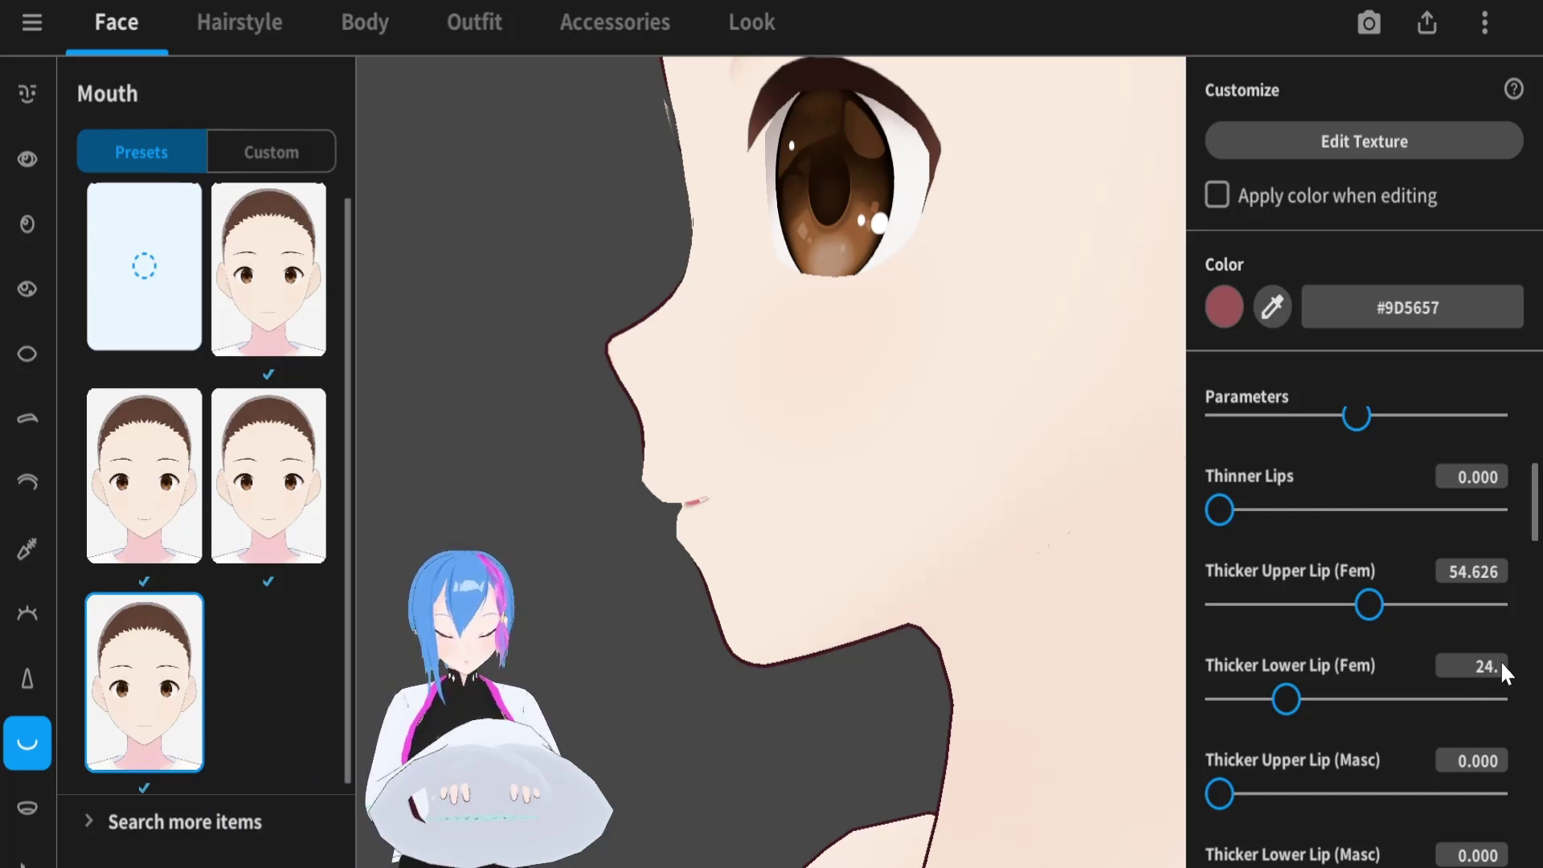
text(0)
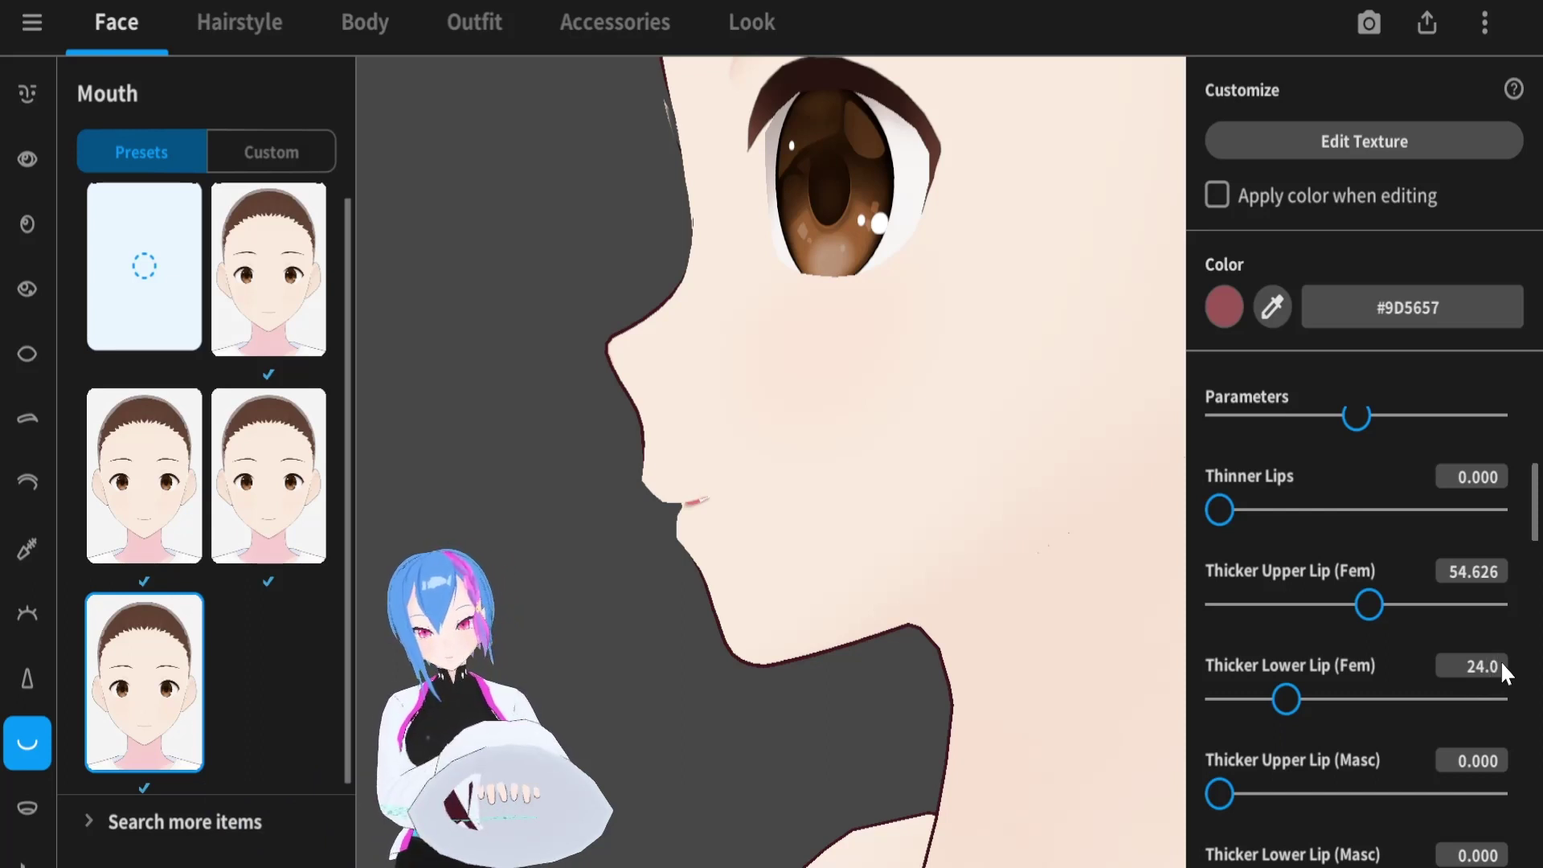
text(82)
key(Return)
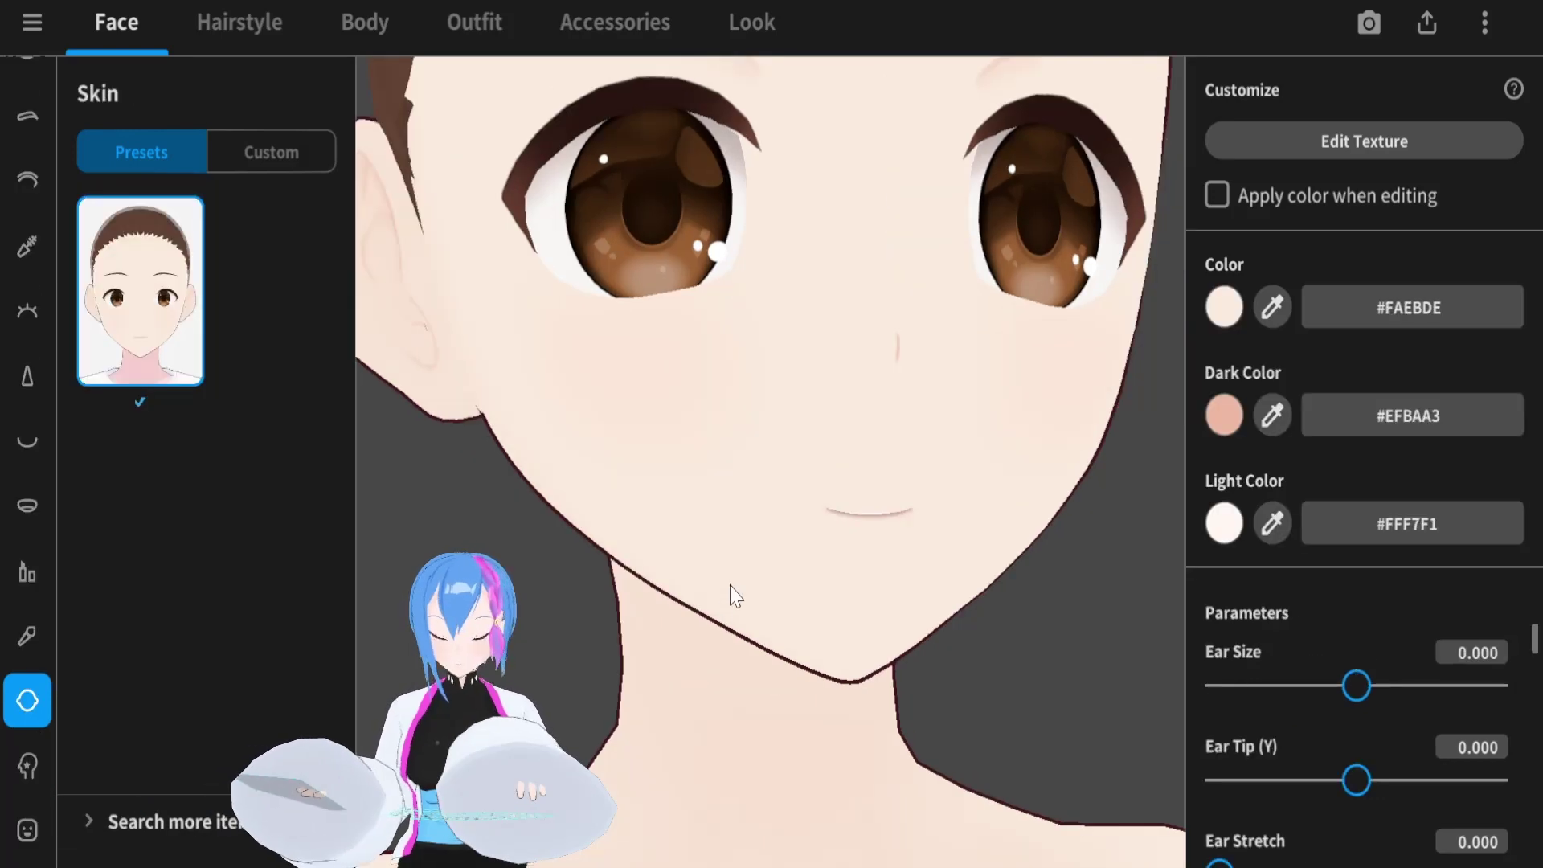
In the Skin settings, shrink Ear Size to -0.195
drag(734, 593, 768, 615)
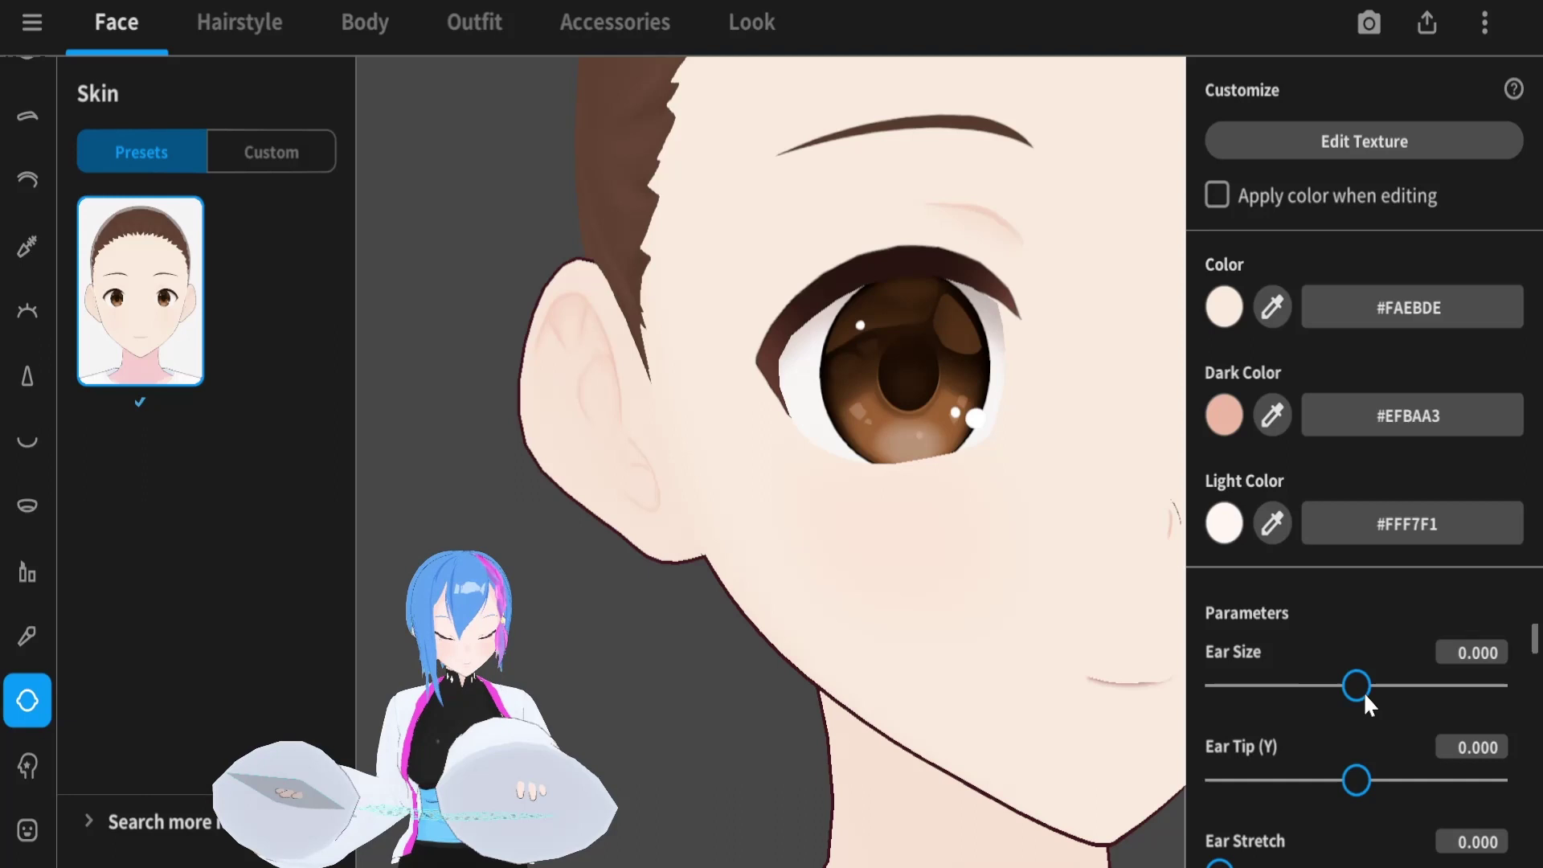
drag(1347, 686, 1318, 692)
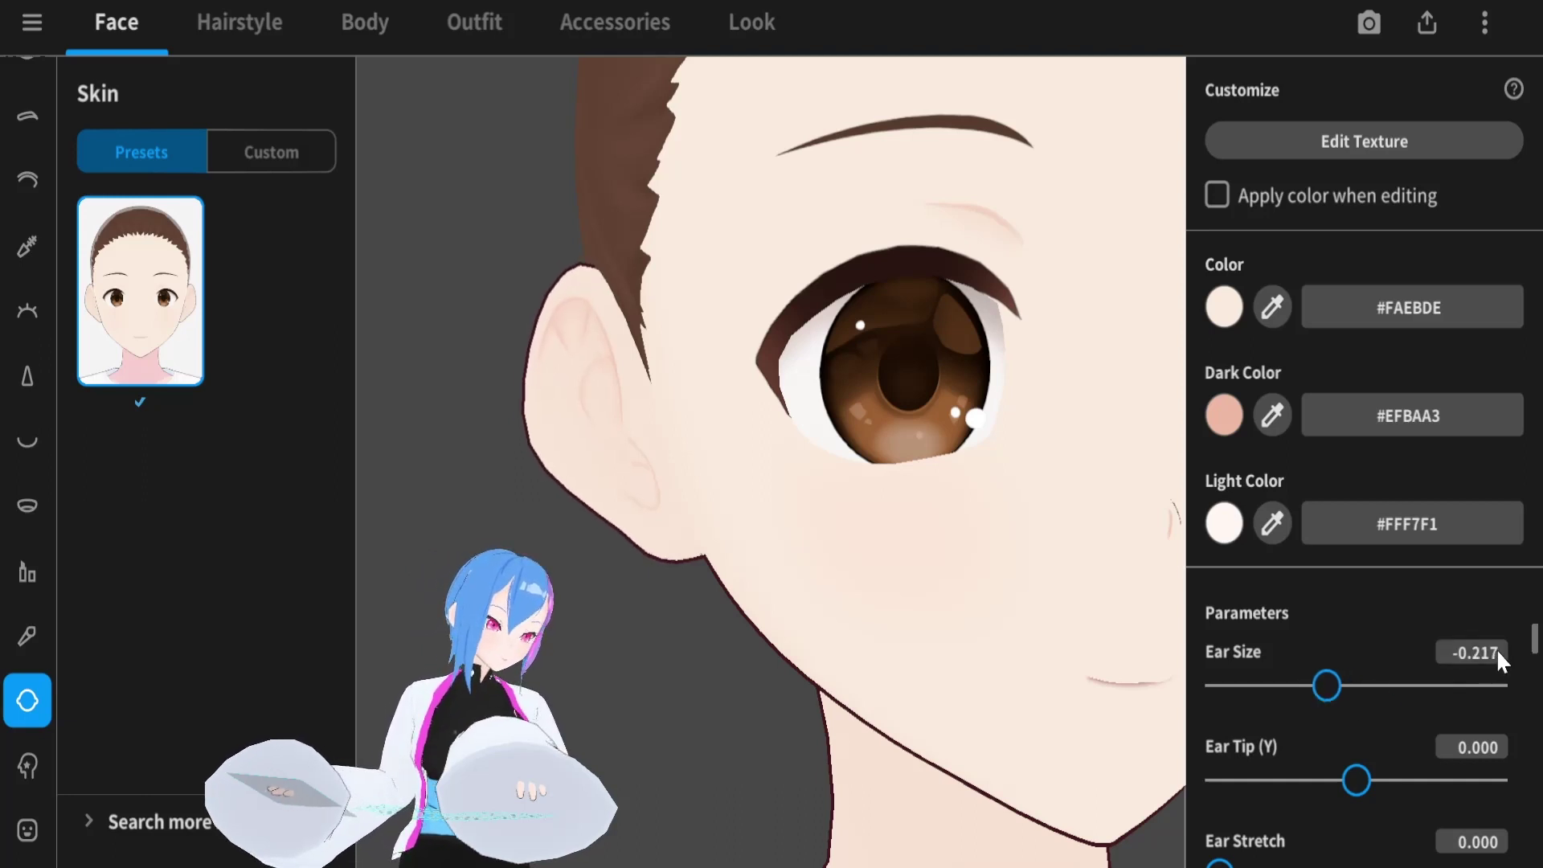
key(BackSpace)
key(BackSpace)
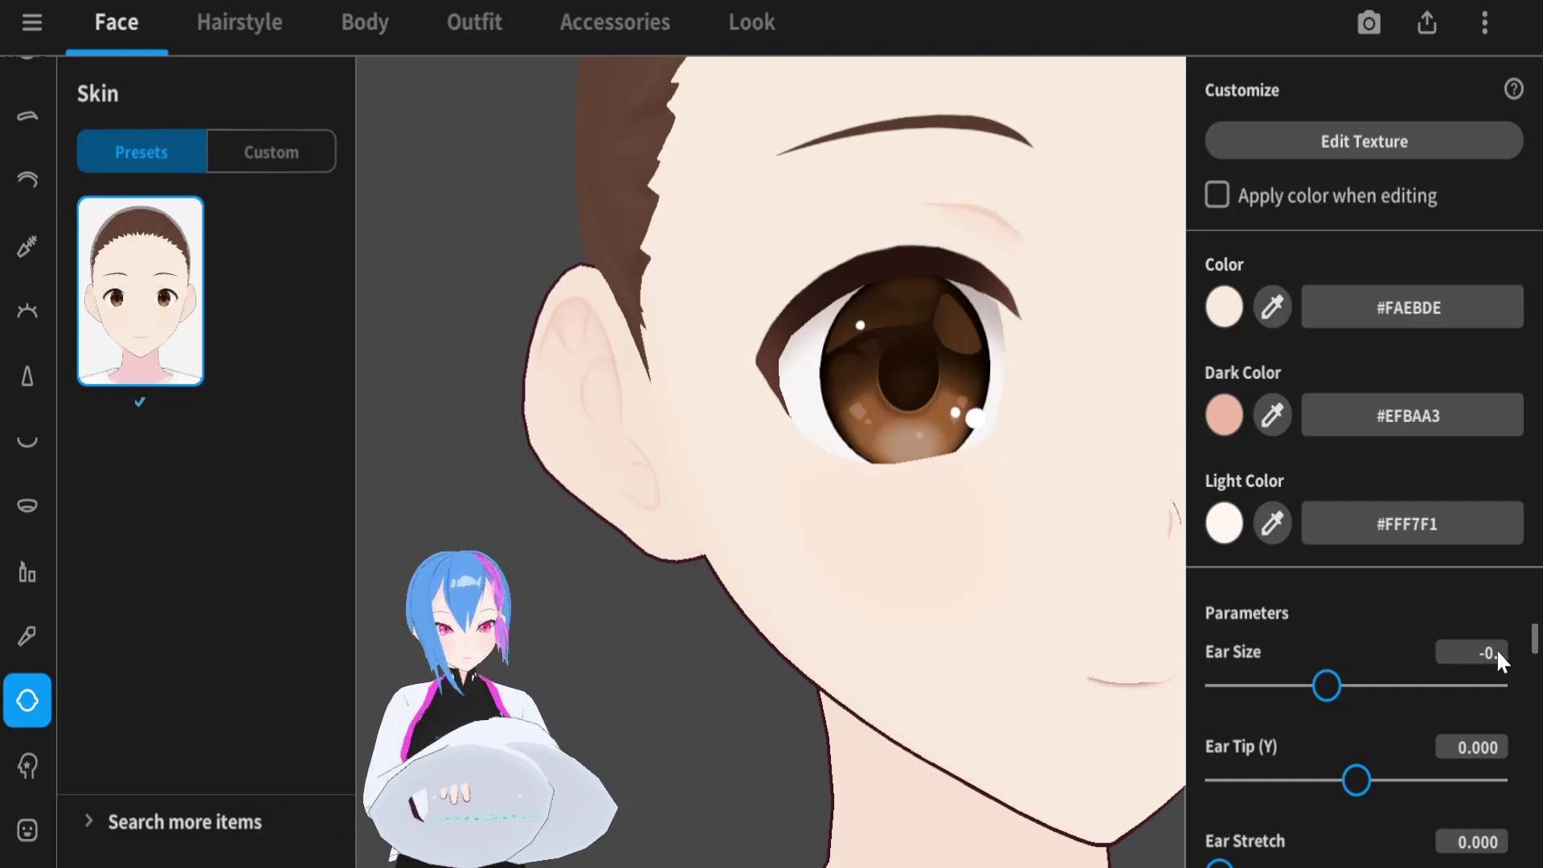
text(195)
key(Return)
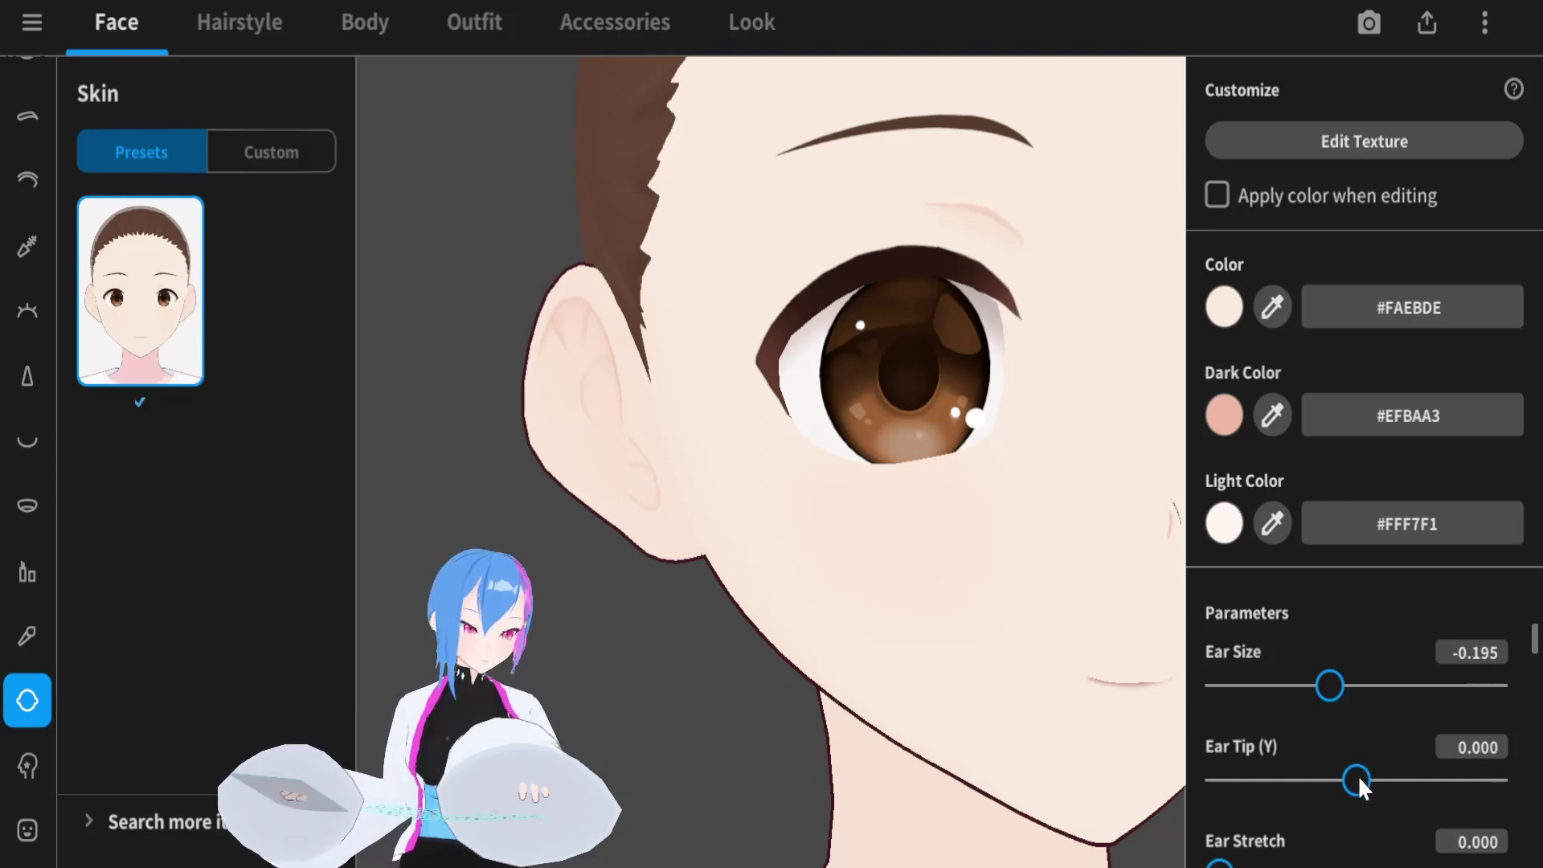
Make the ears stick out with Ear Prominence at 0.515
scroll(1356, 784, down, 3)
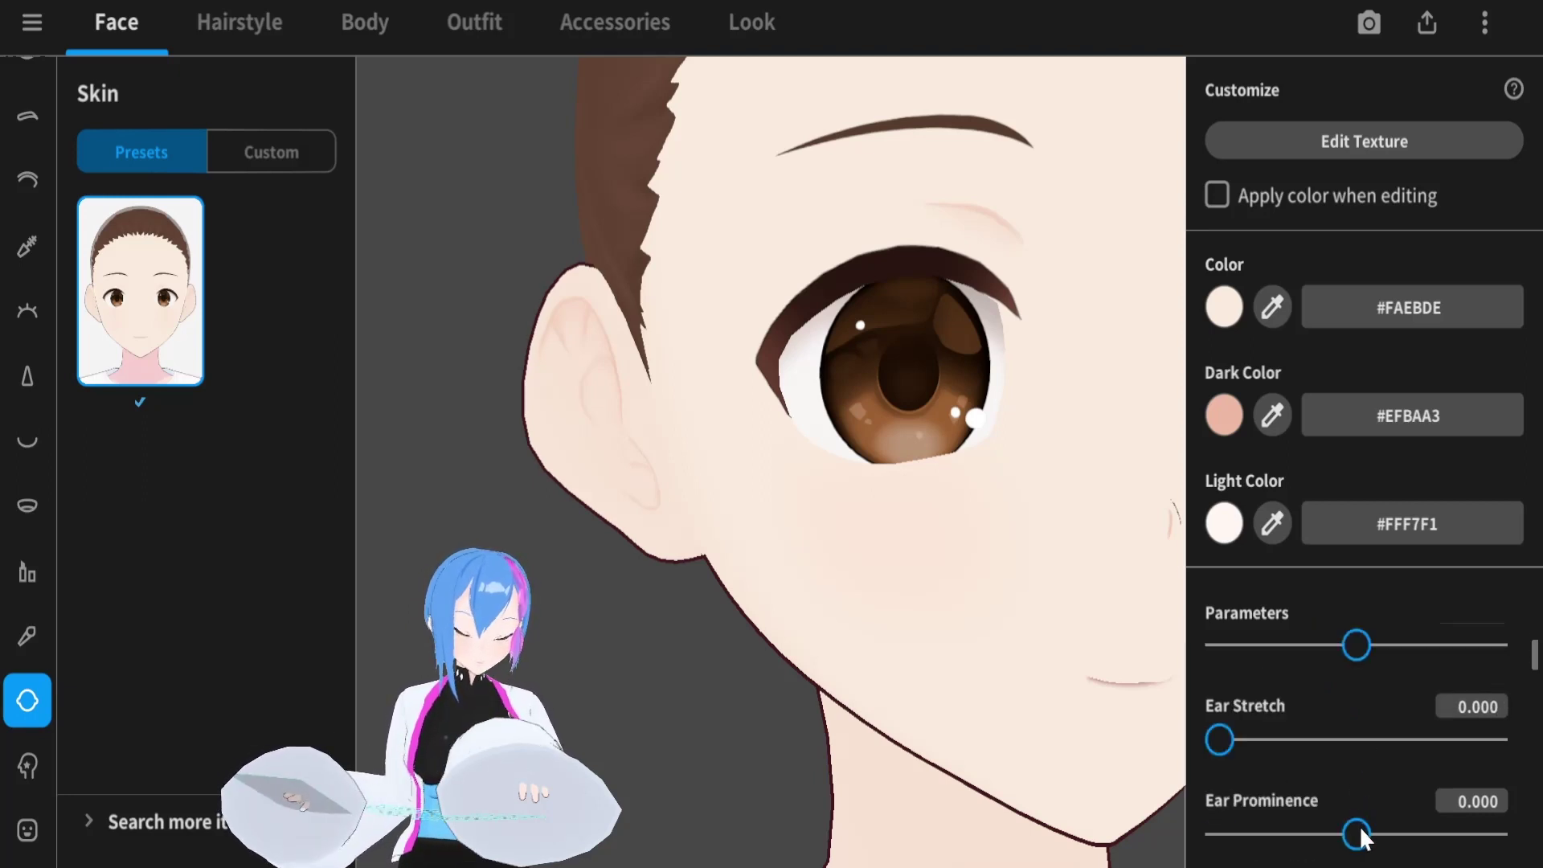
drag(1359, 833, 1431, 840)
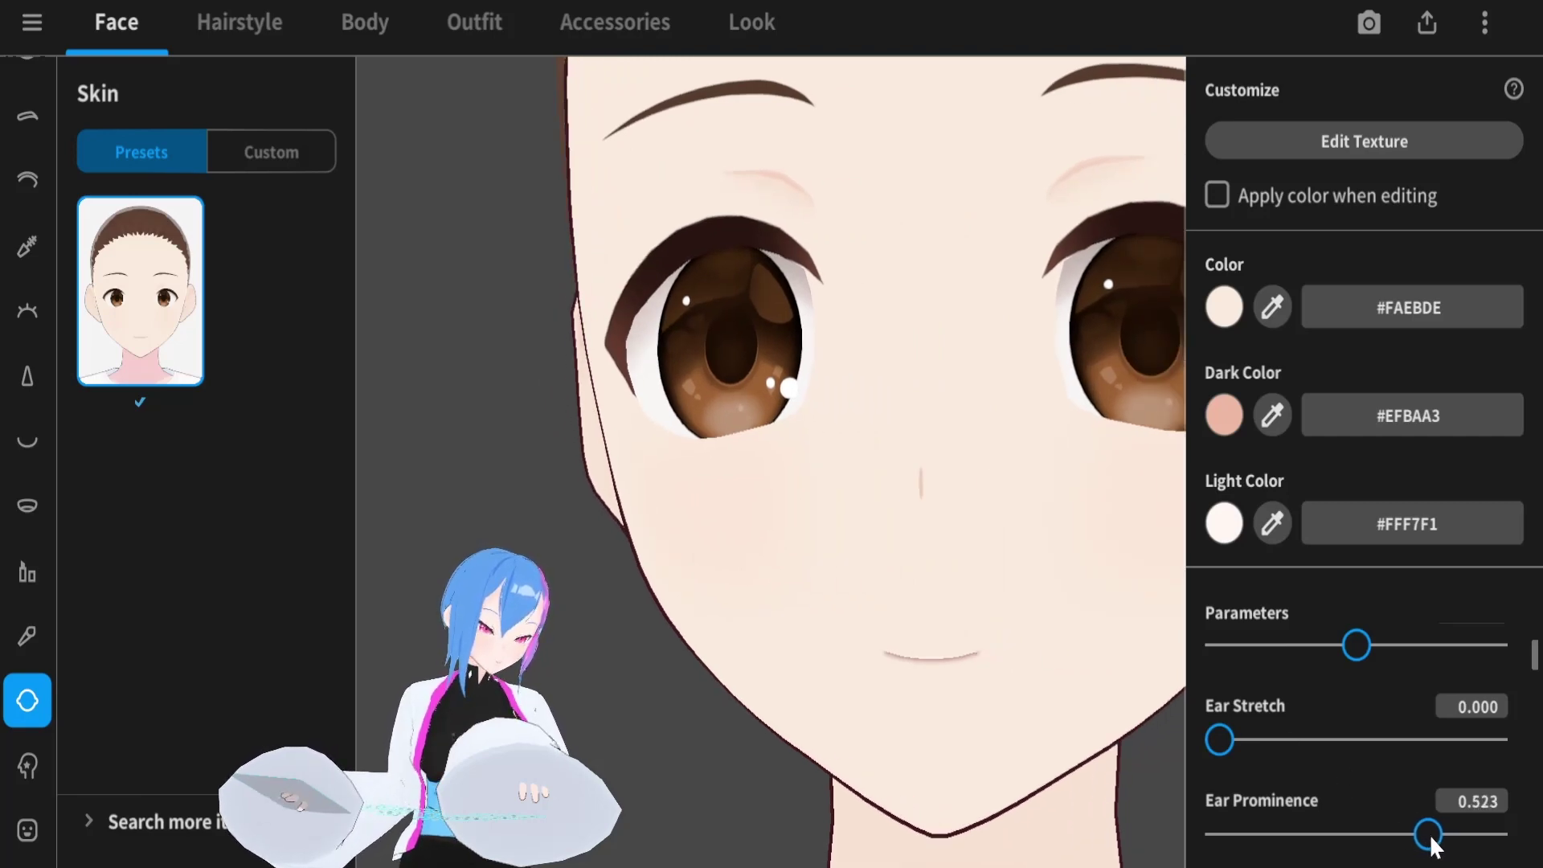
click(1500, 799)
key(BackSpace)
key(BackSpace)
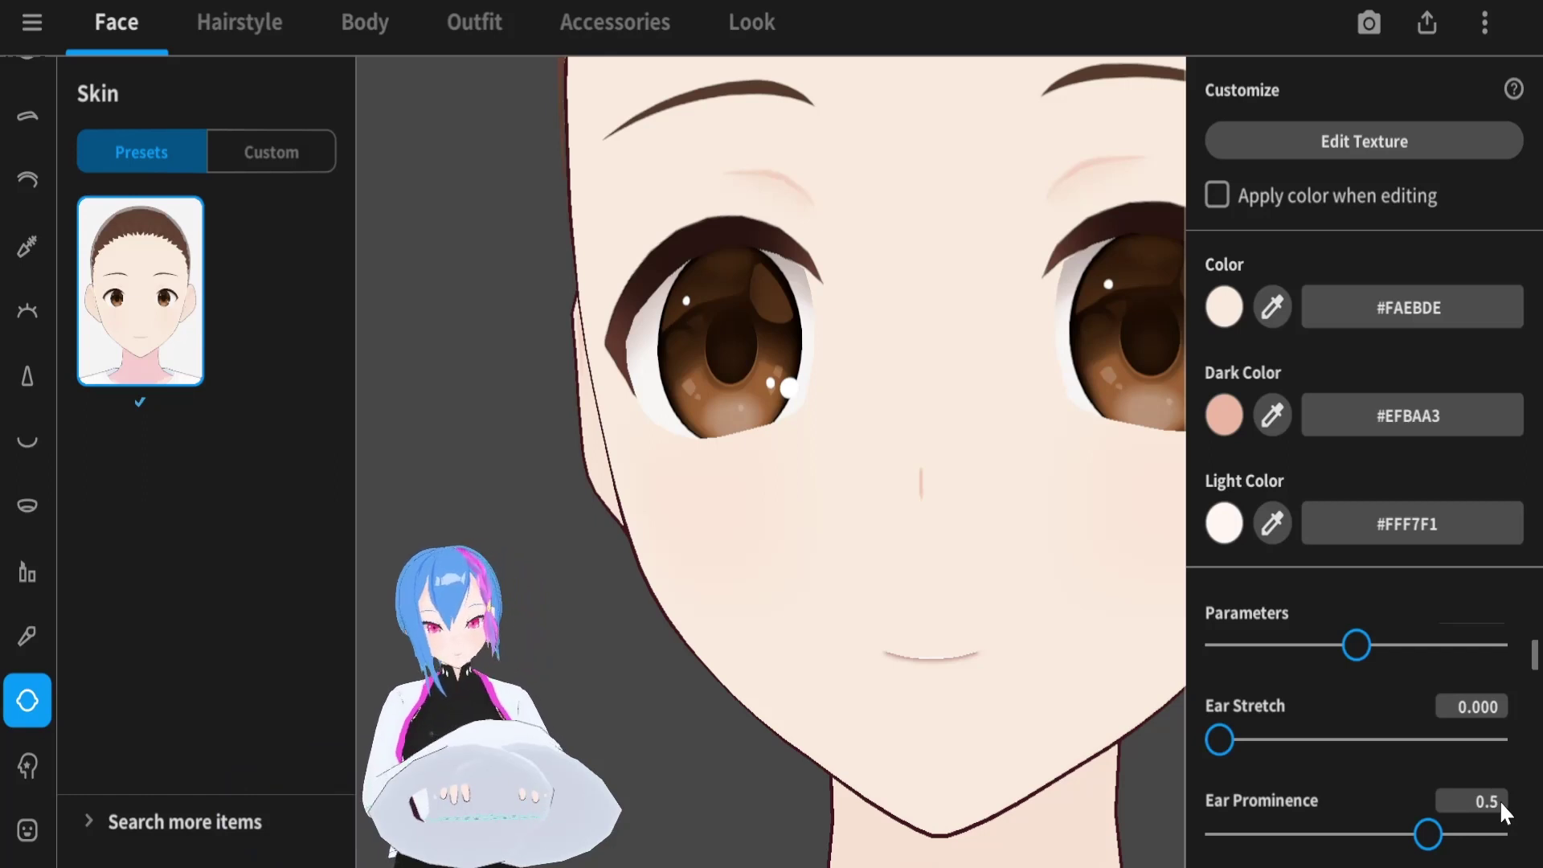
text(15)
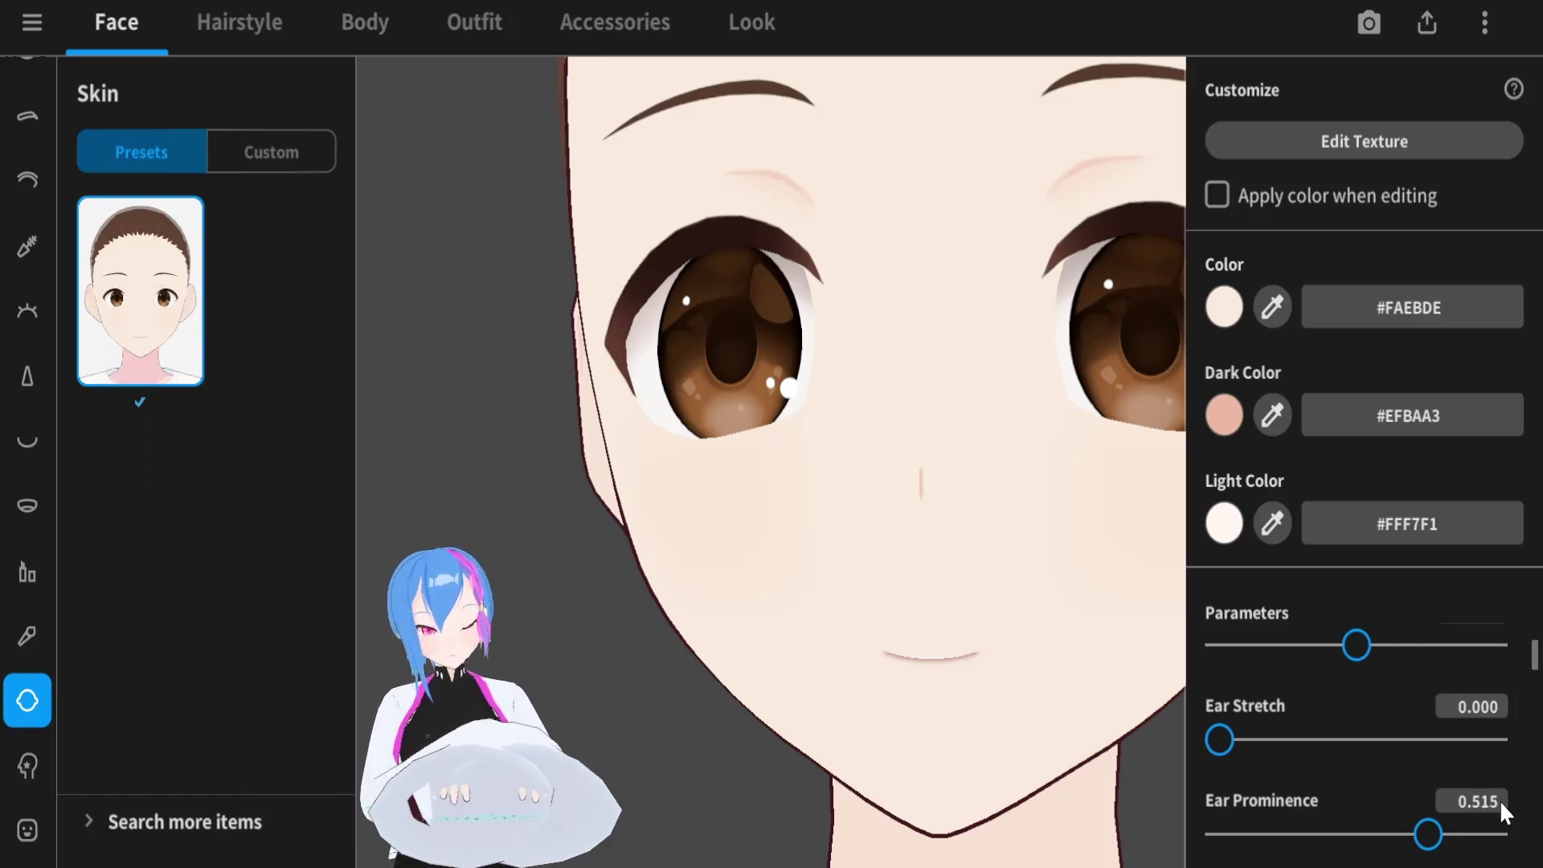
key(Return)
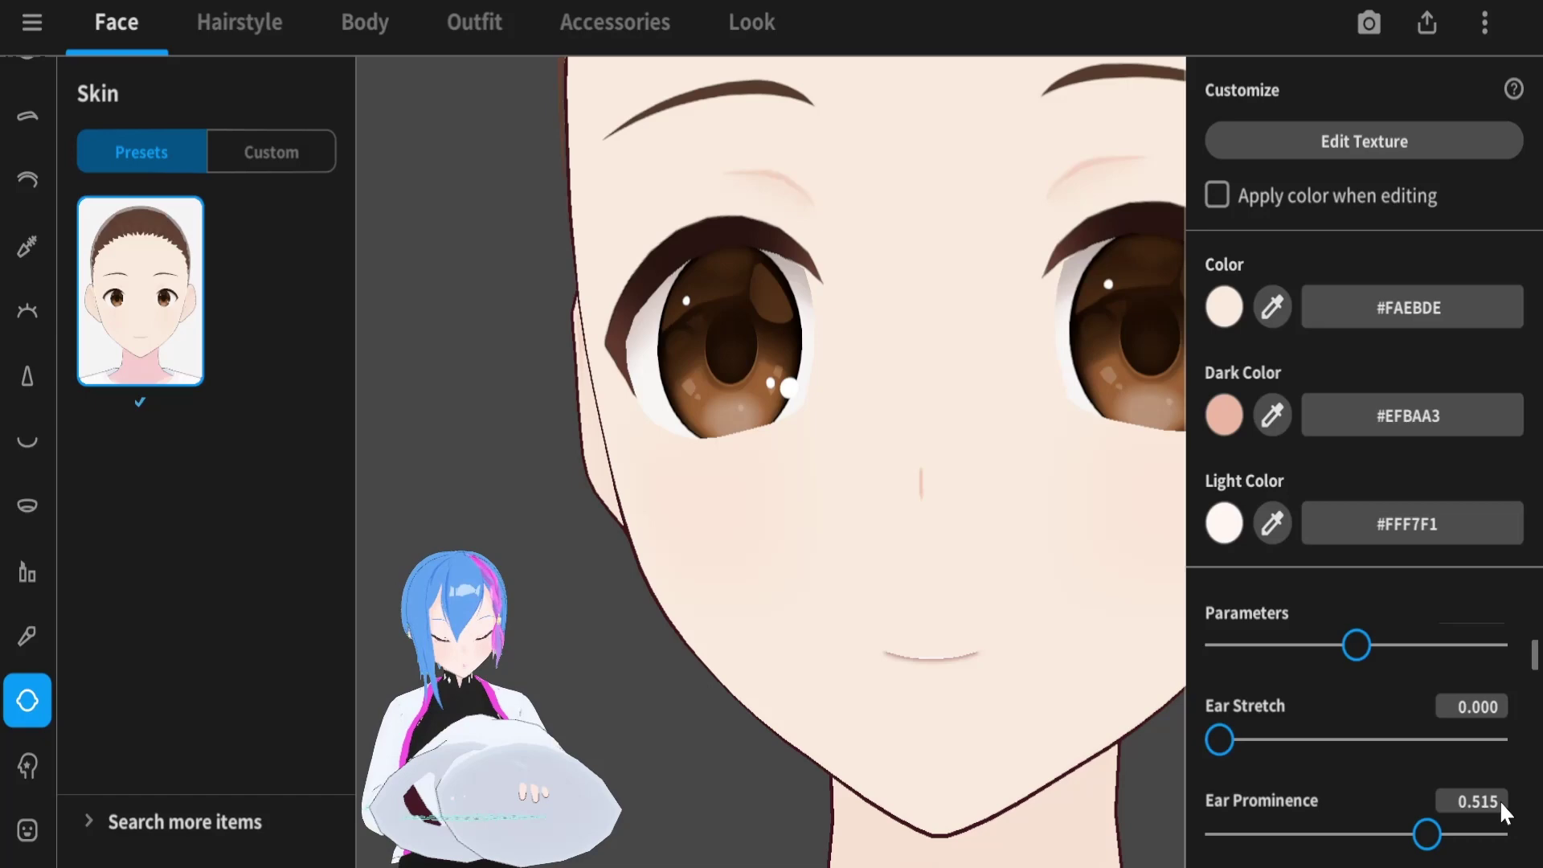
scroll(1427, 762, down, 2)
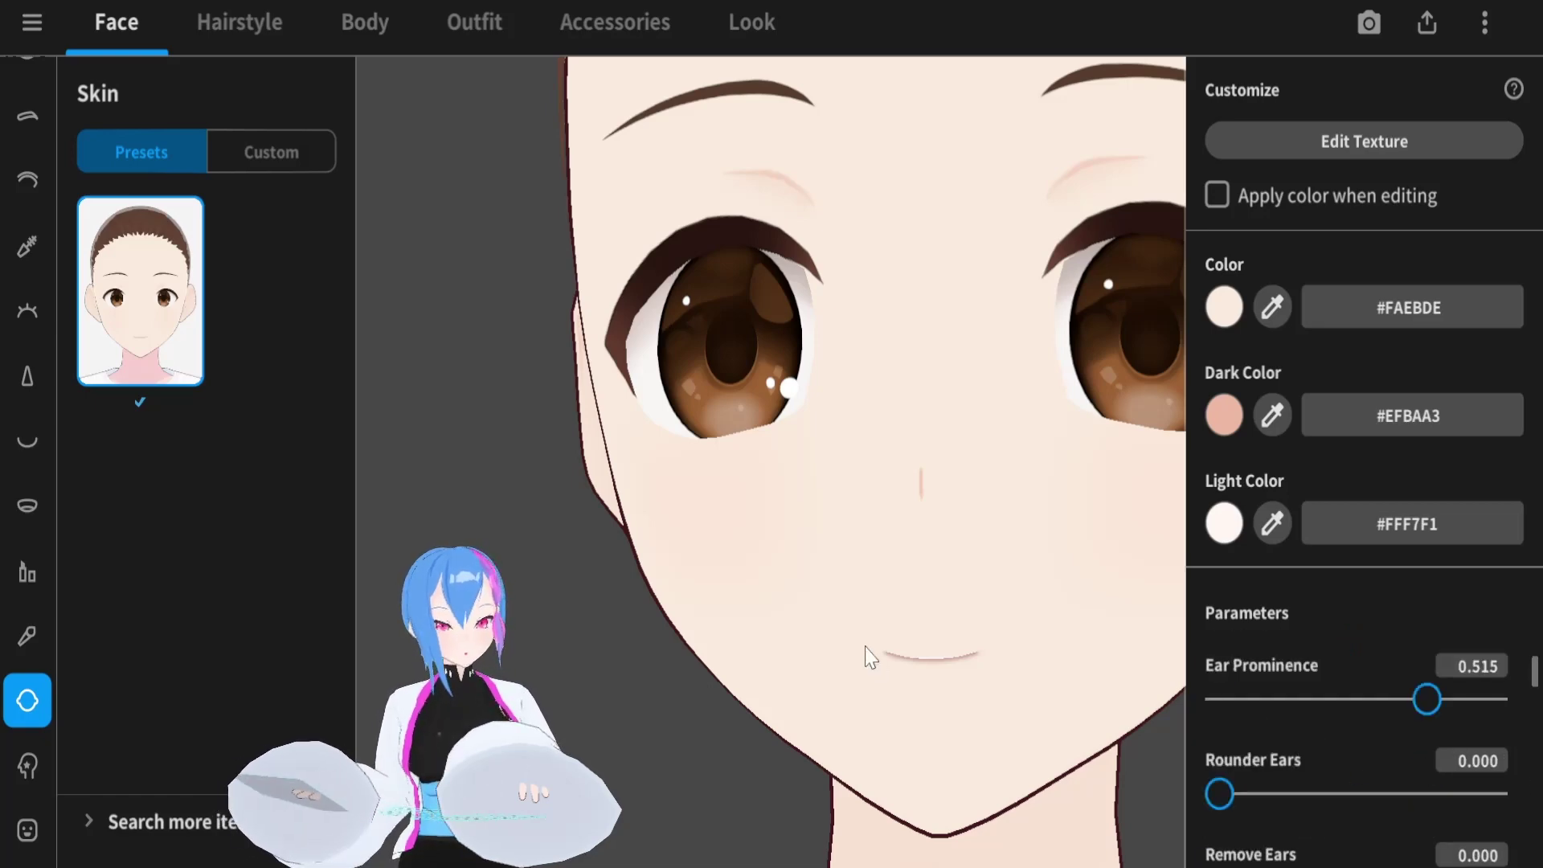
Fully round the ears and set Jaw Position (Y) to -0.401
scroll(873, 653, down, 3)
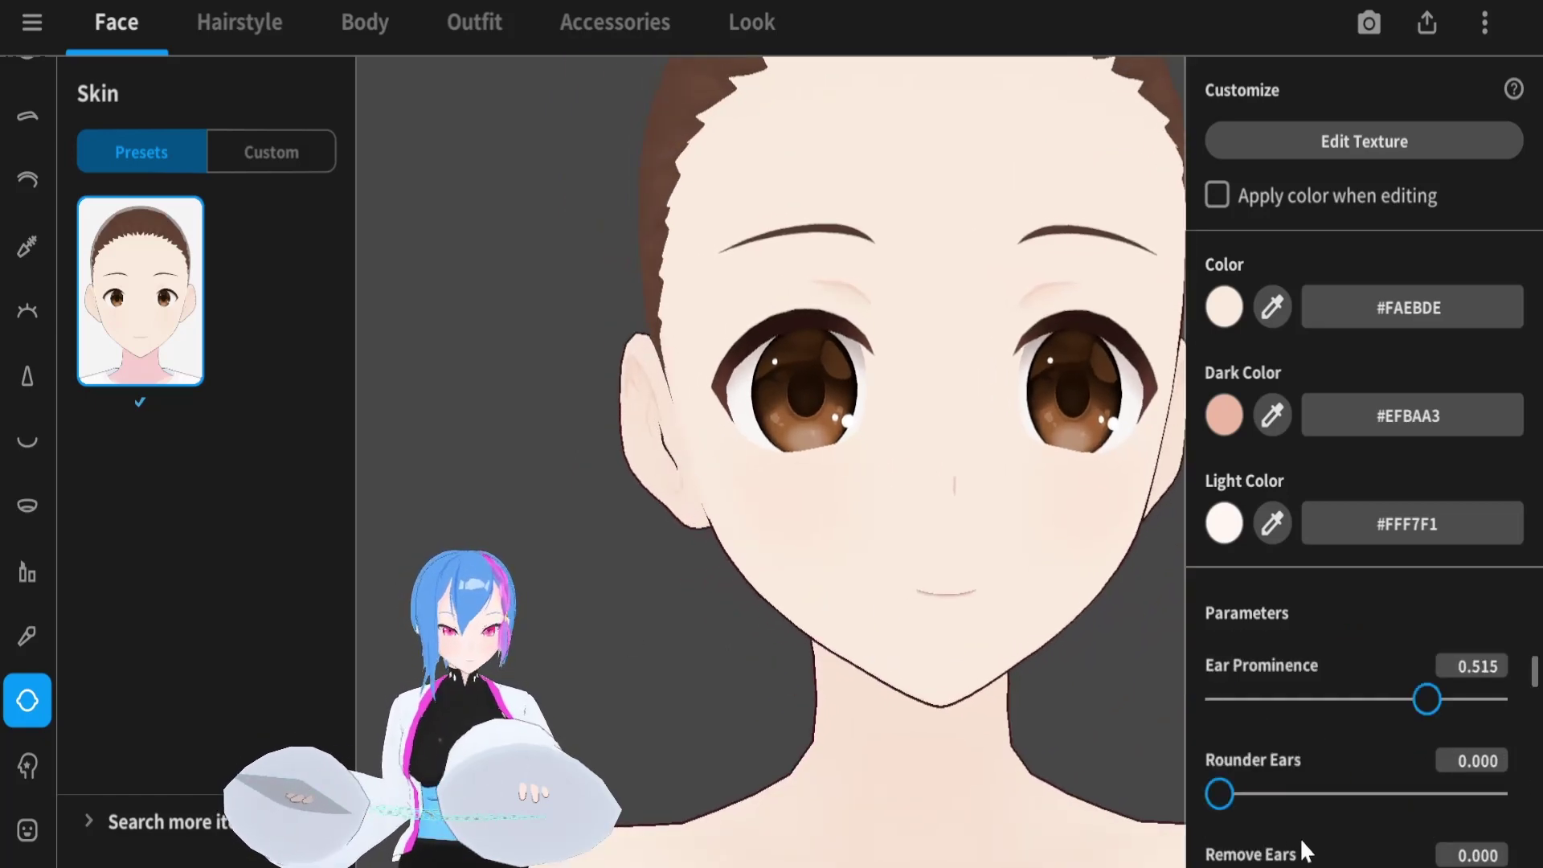
drag(1215, 794, 1531, 800)
scroll(1415, 770, down, 3)
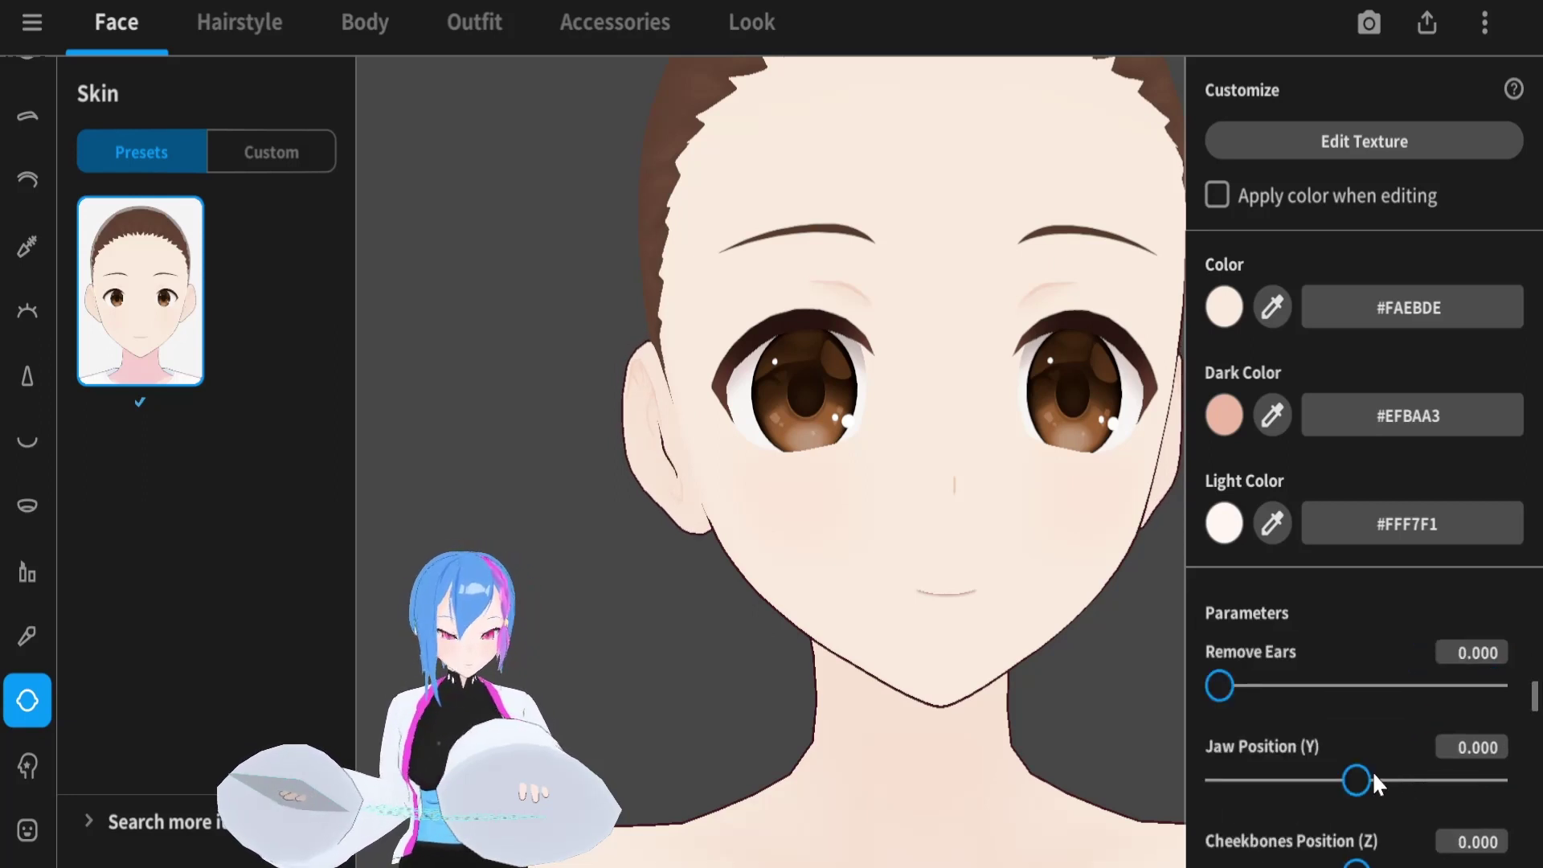
drag(1346, 780, 1291, 794)
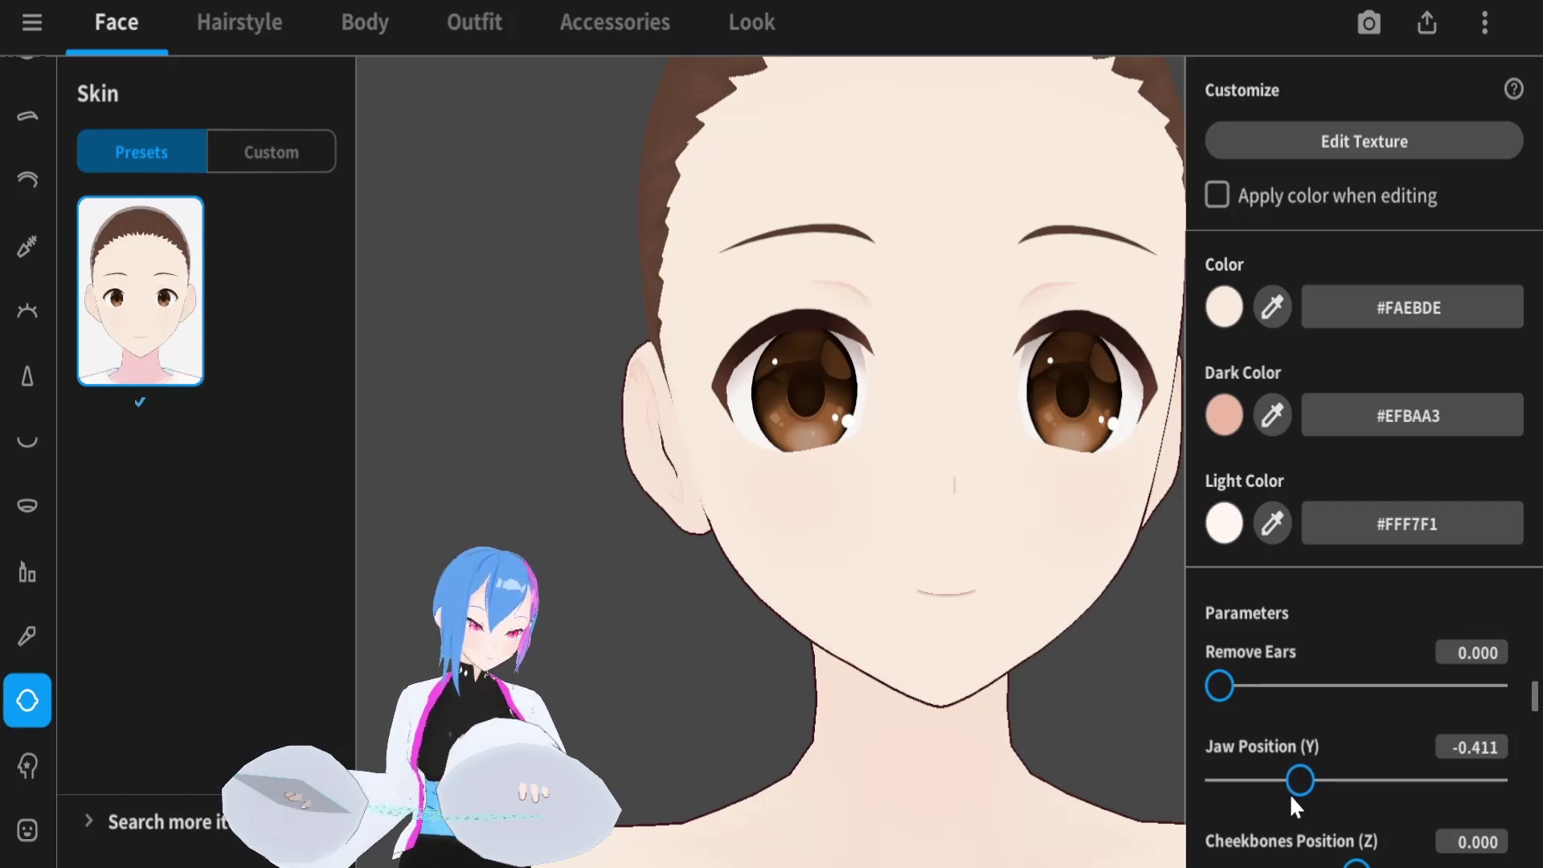
click(1501, 751)
key(BackSpace)
key(BackSpace)
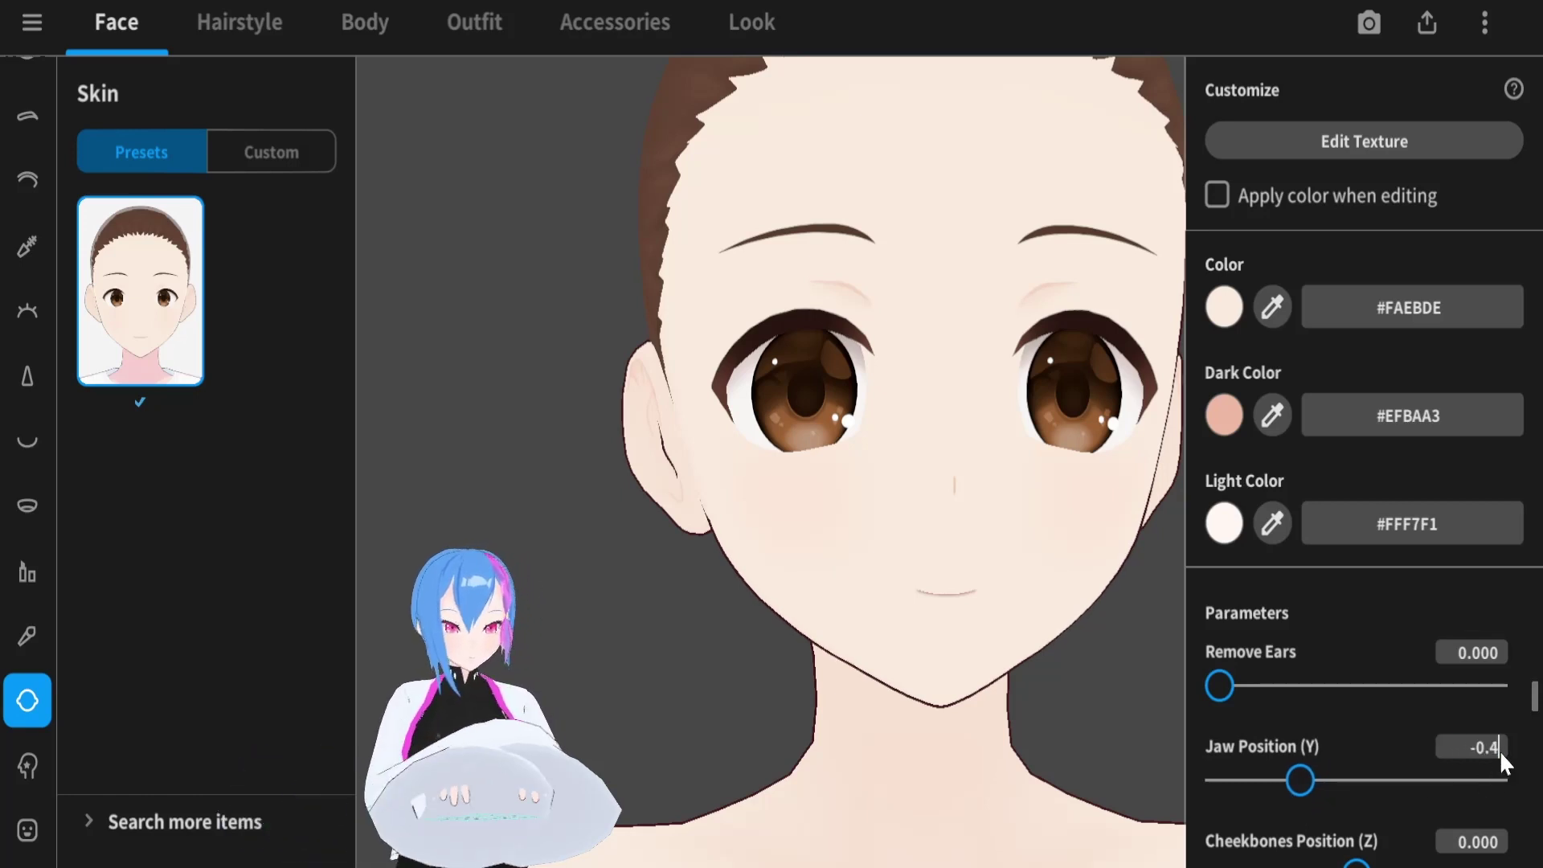
key(Return)
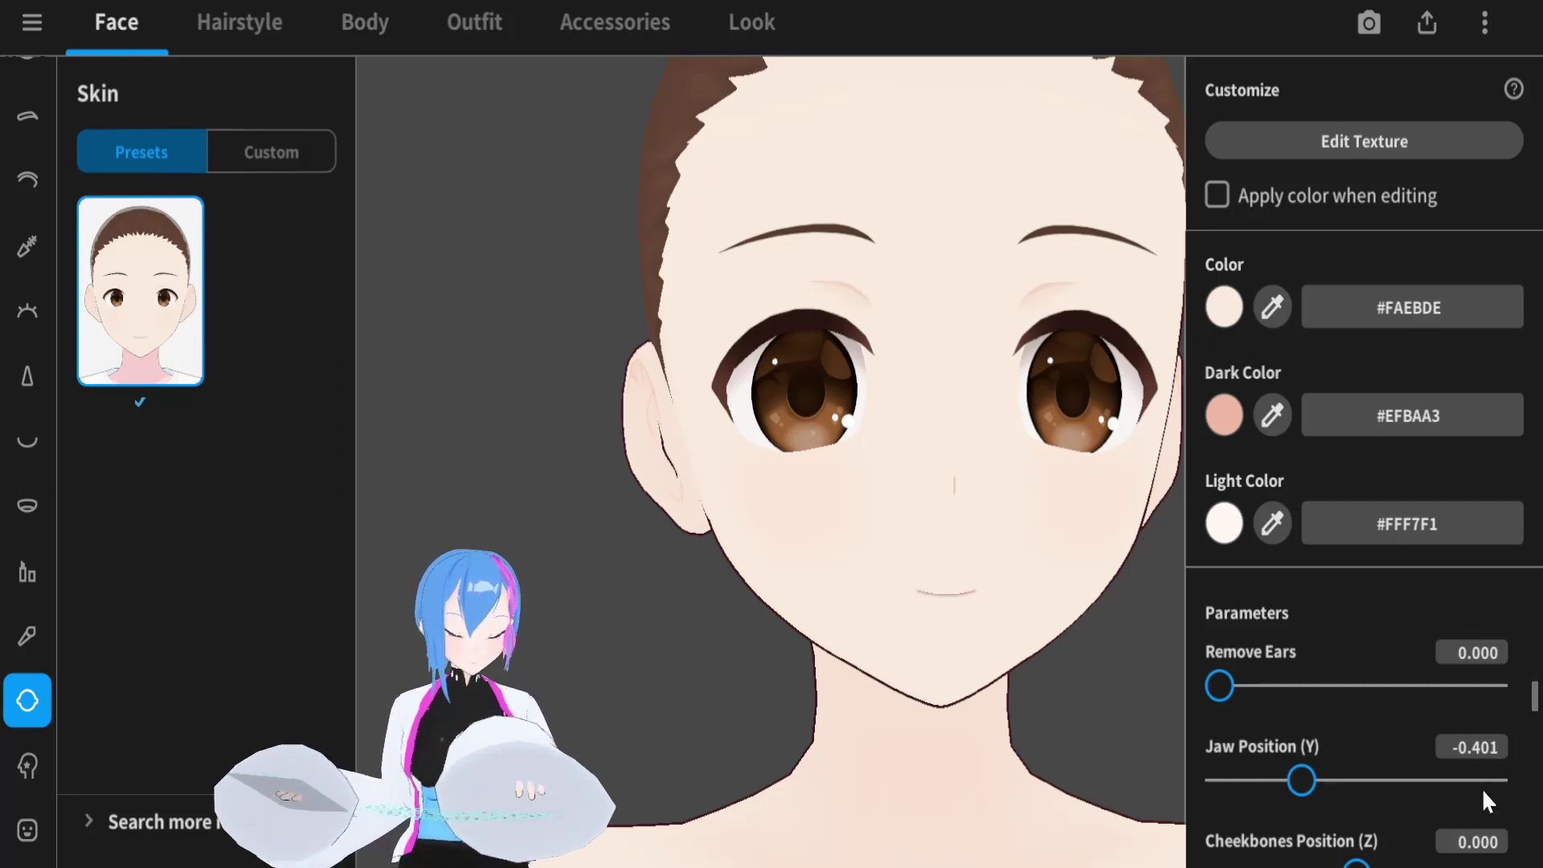
Push Cheekbones Position (Z) forward to 1.500
scroll(1373, 815, down, 2)
drag(1355, 740, 1494, 740)
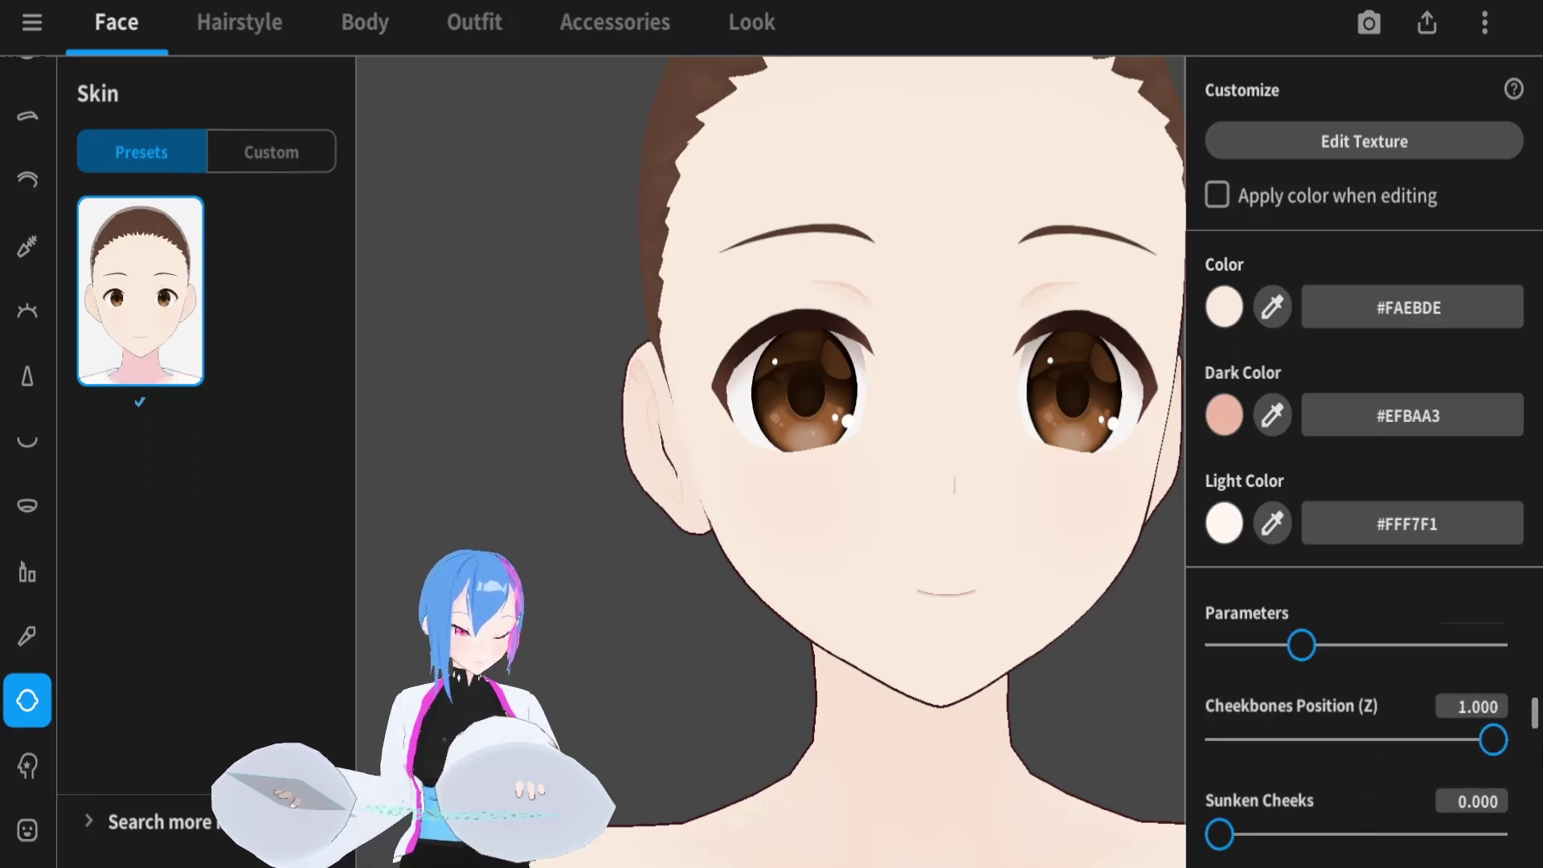
click(1482, 710)
click(1483, 710)
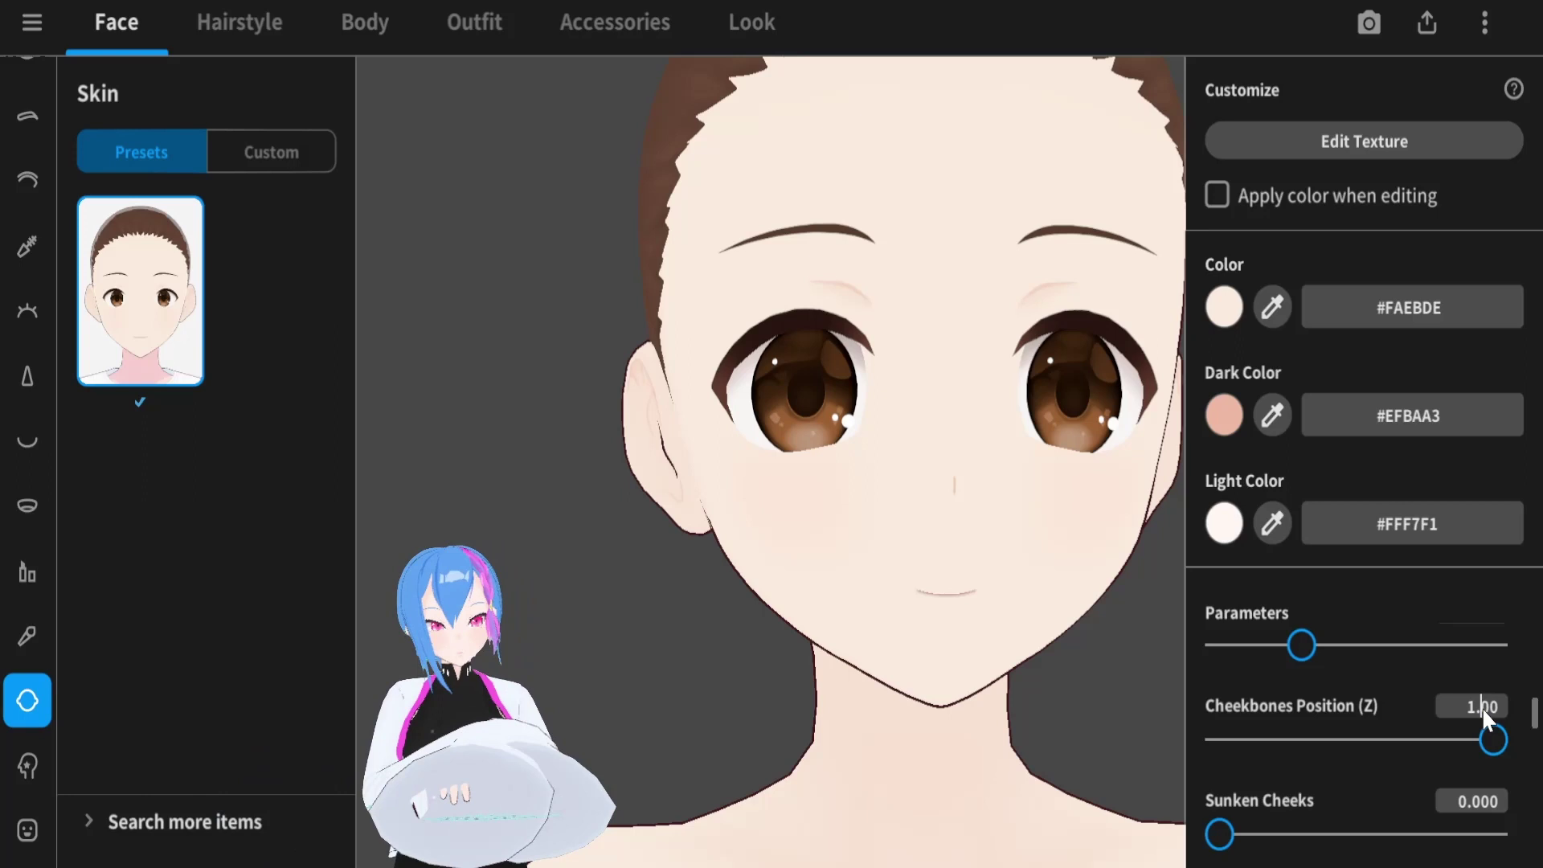
text(5)
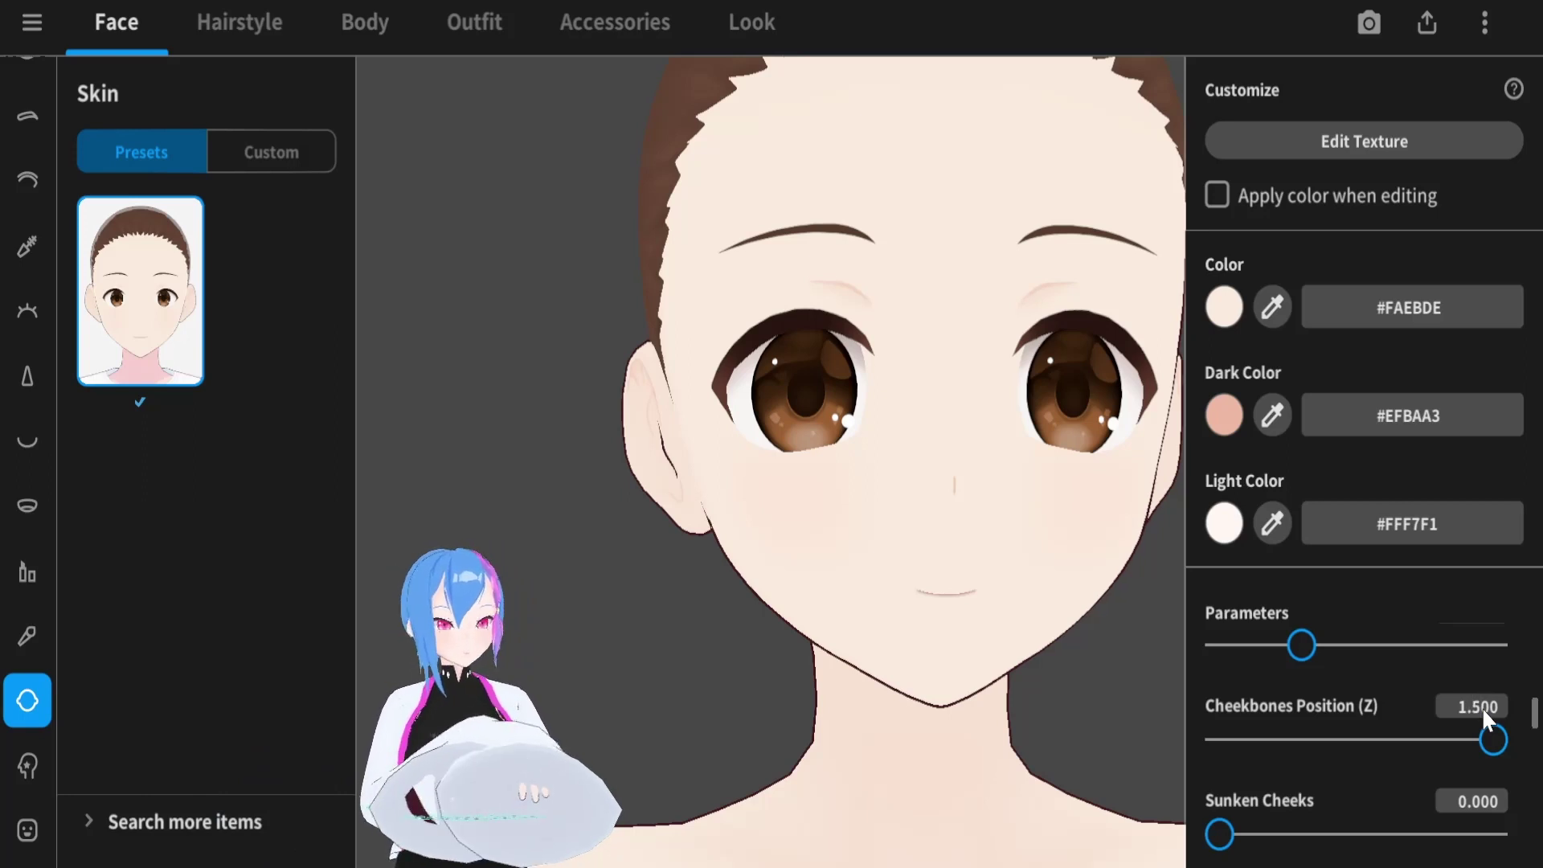
scroll(1483, 708, down, 3)
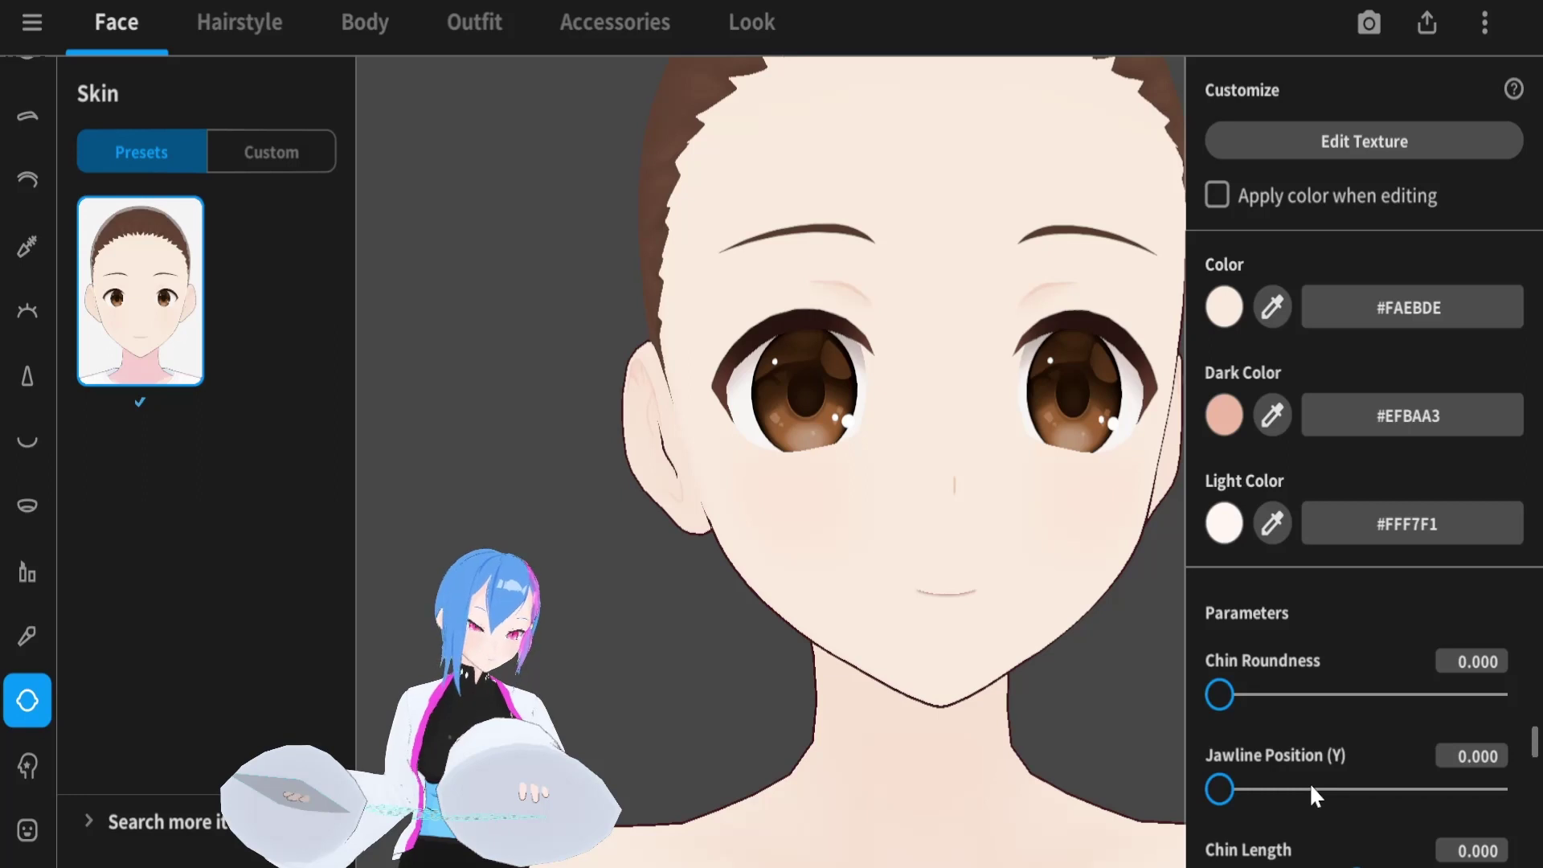
Make the chin fully rounded and raise Jawline Position (Y) to 1.000
drag(1226, 684, 1495, 697)
drag(1220, 784, 1494, 786)
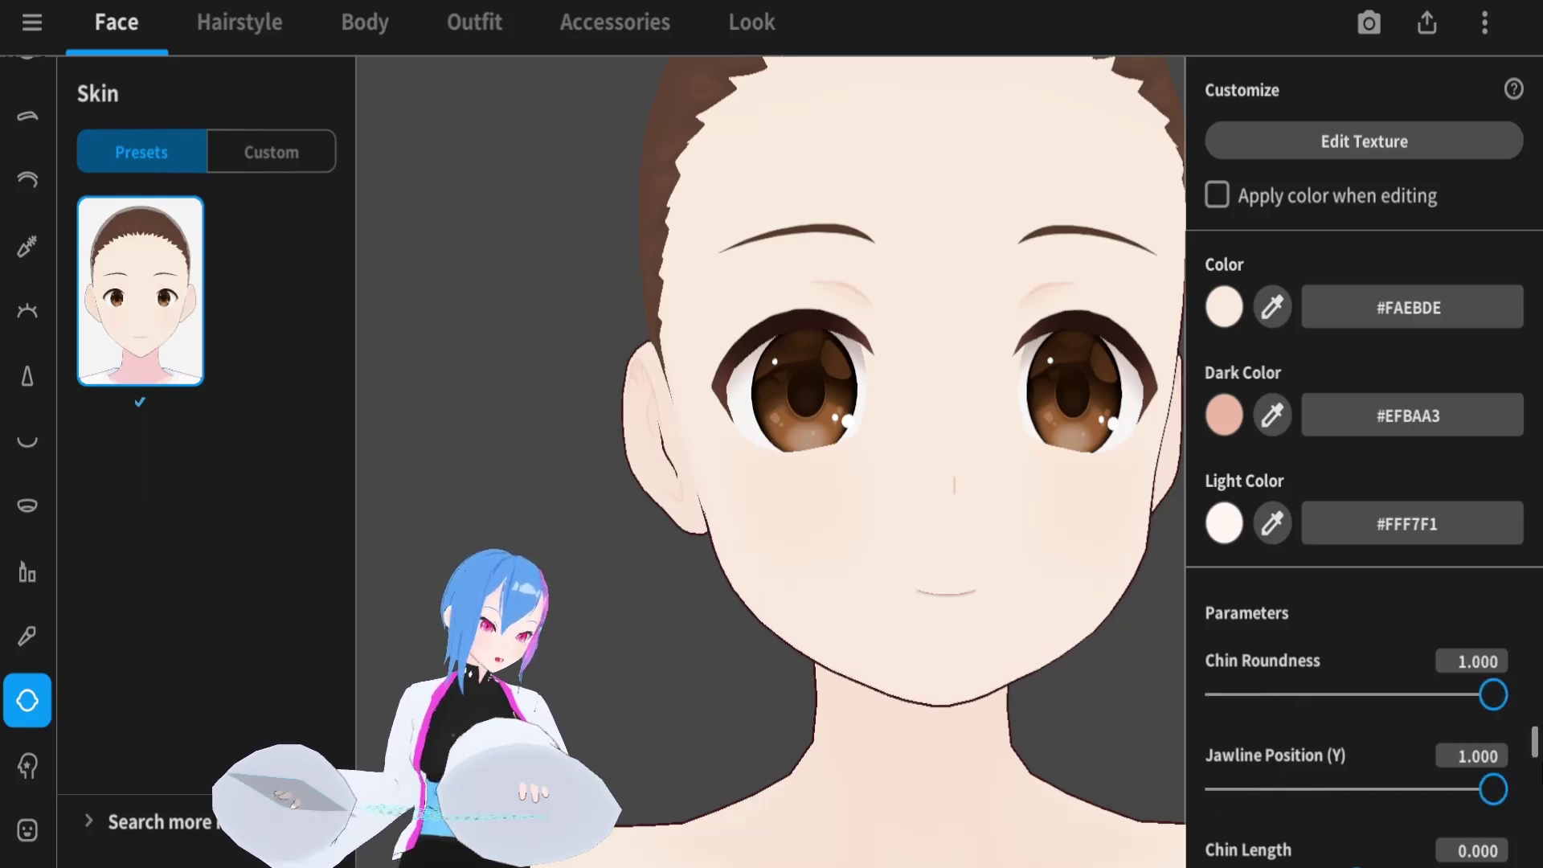
scroll(1457, 735, down, 2)
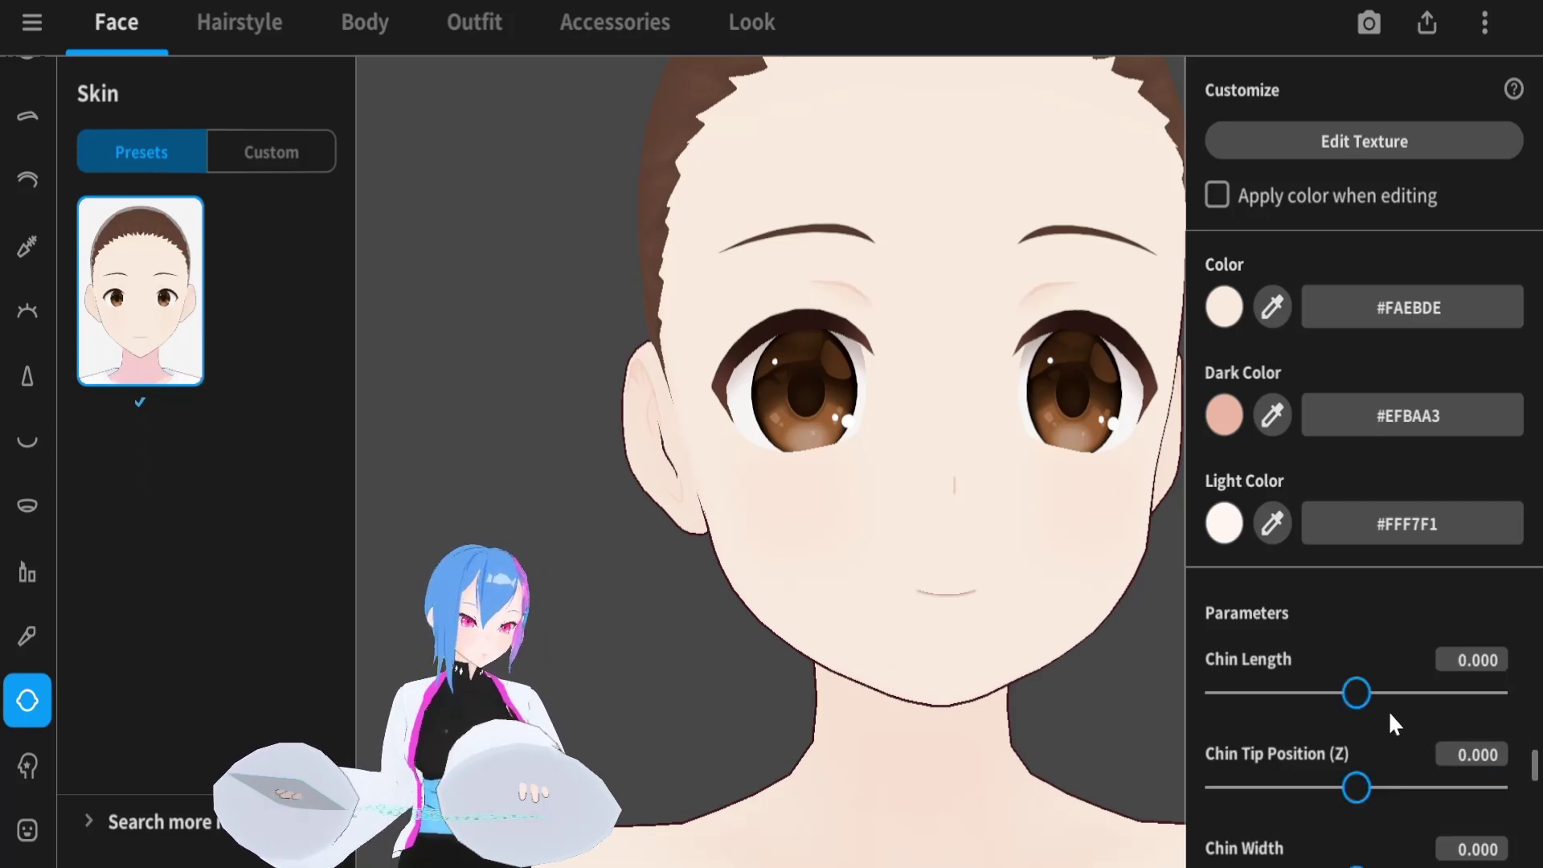
Shorten Chin Length to -0.441 and bring Chin Tip Position (Z) forward to 0.270
drag(1360, 696, 1299, 687)
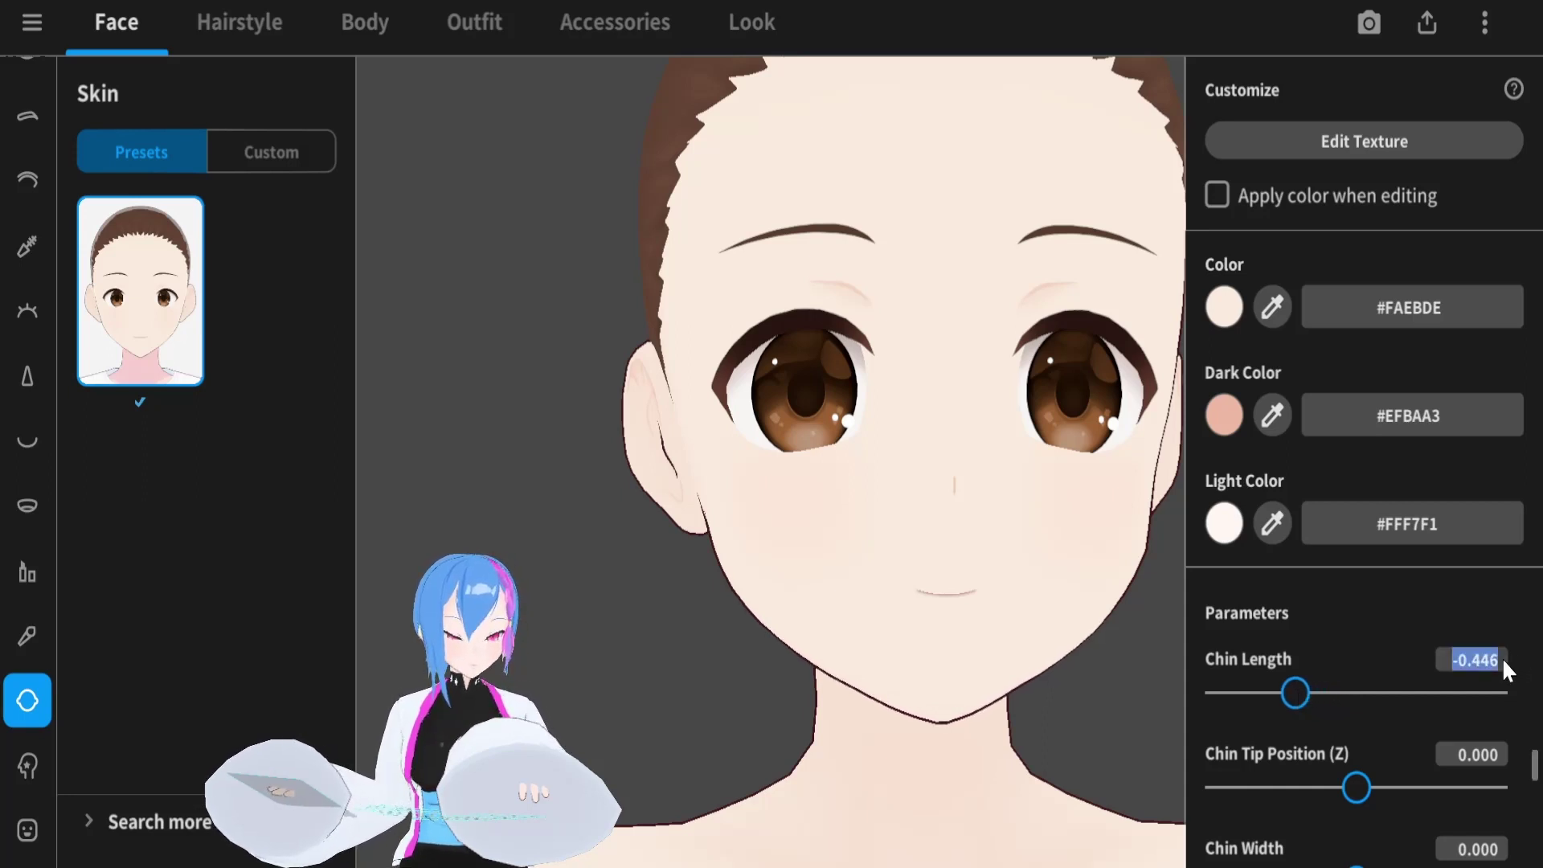
key(BackSpace)
text(1)
key(Return)
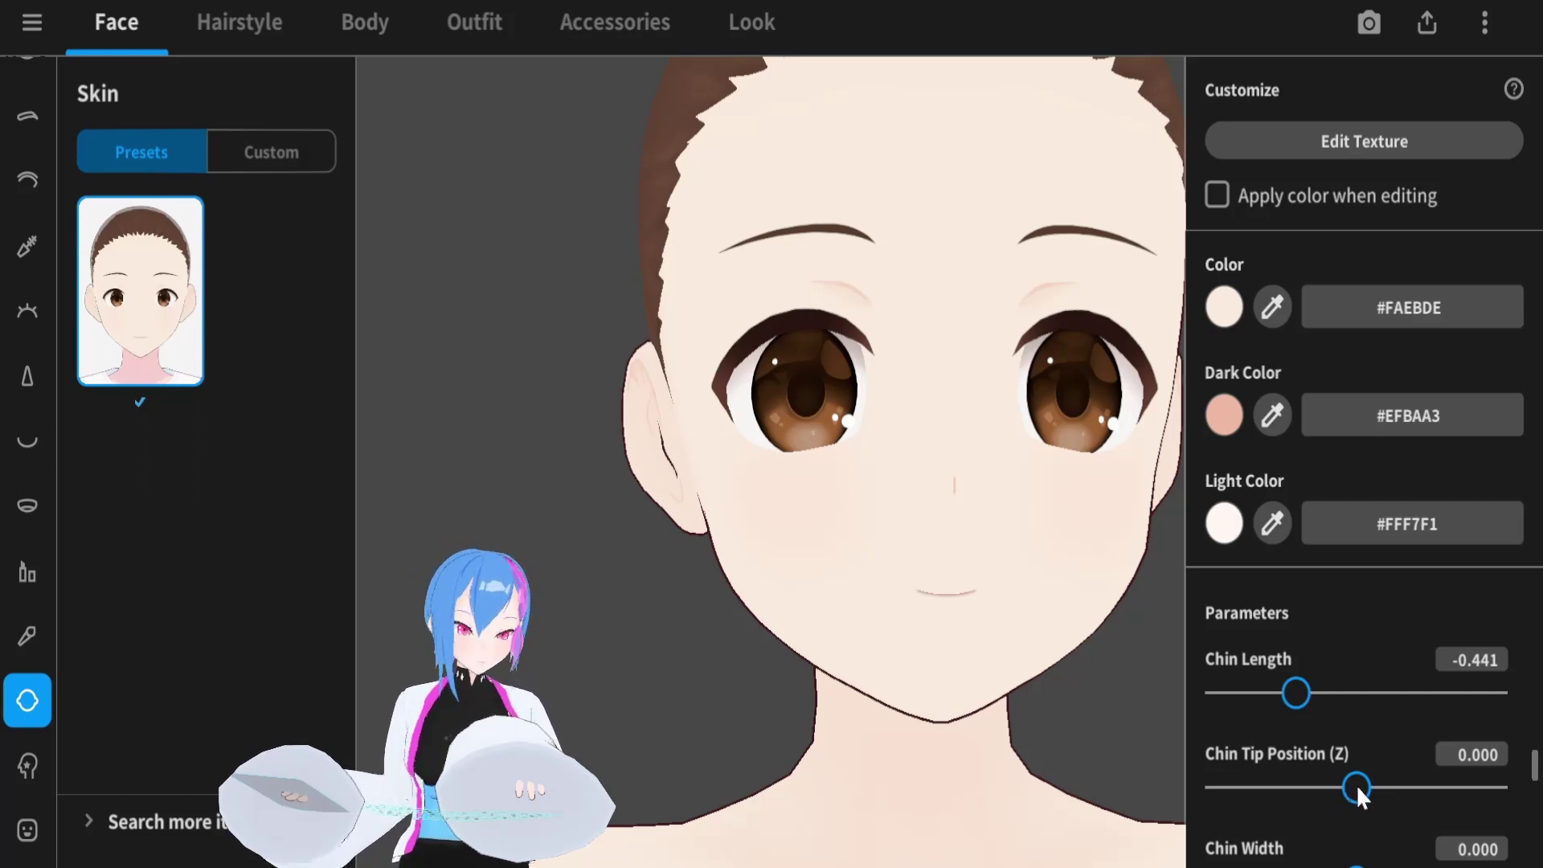
drag(1357, 784, 1393, 794)
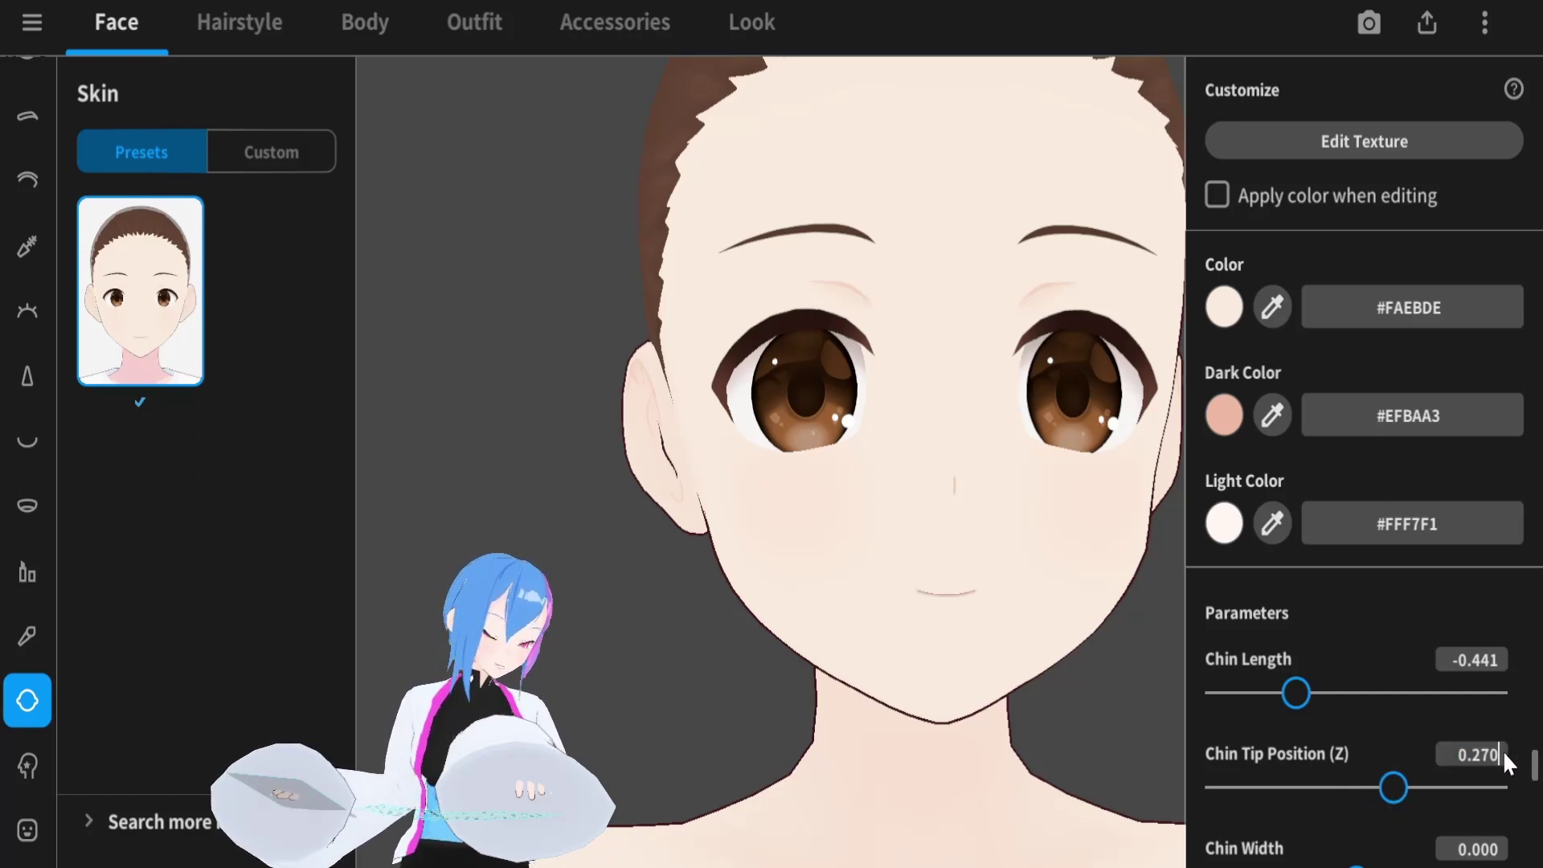
Set Chin Width to -0.028 and raise Jaw Angle (Increase) to 0.323
scroll(1502, 750, down, 2)
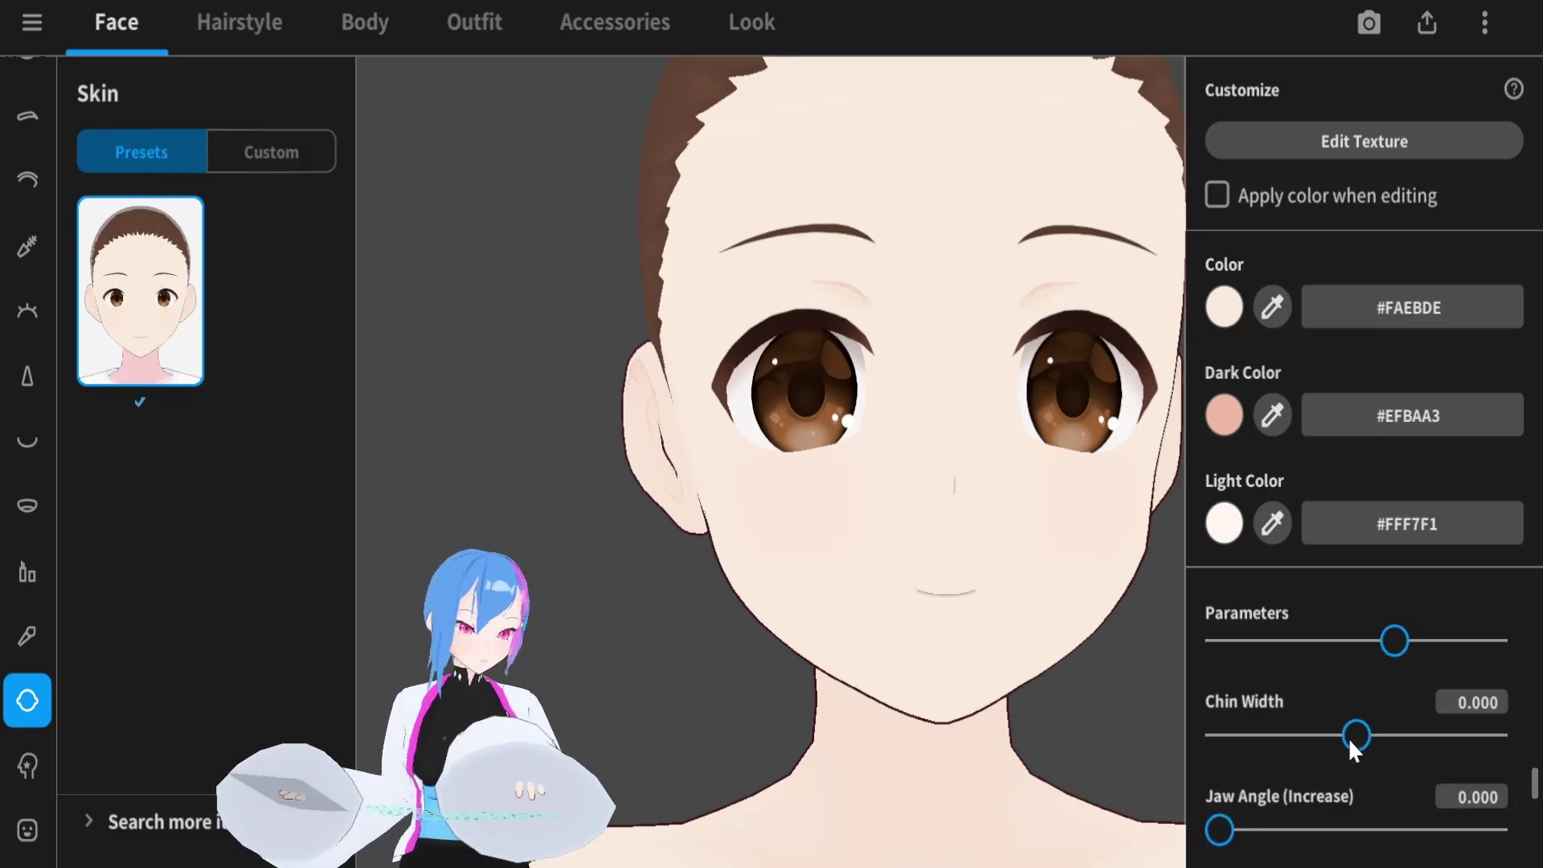
drag(1355, 735, 1351, 734)
click(1503, 705)
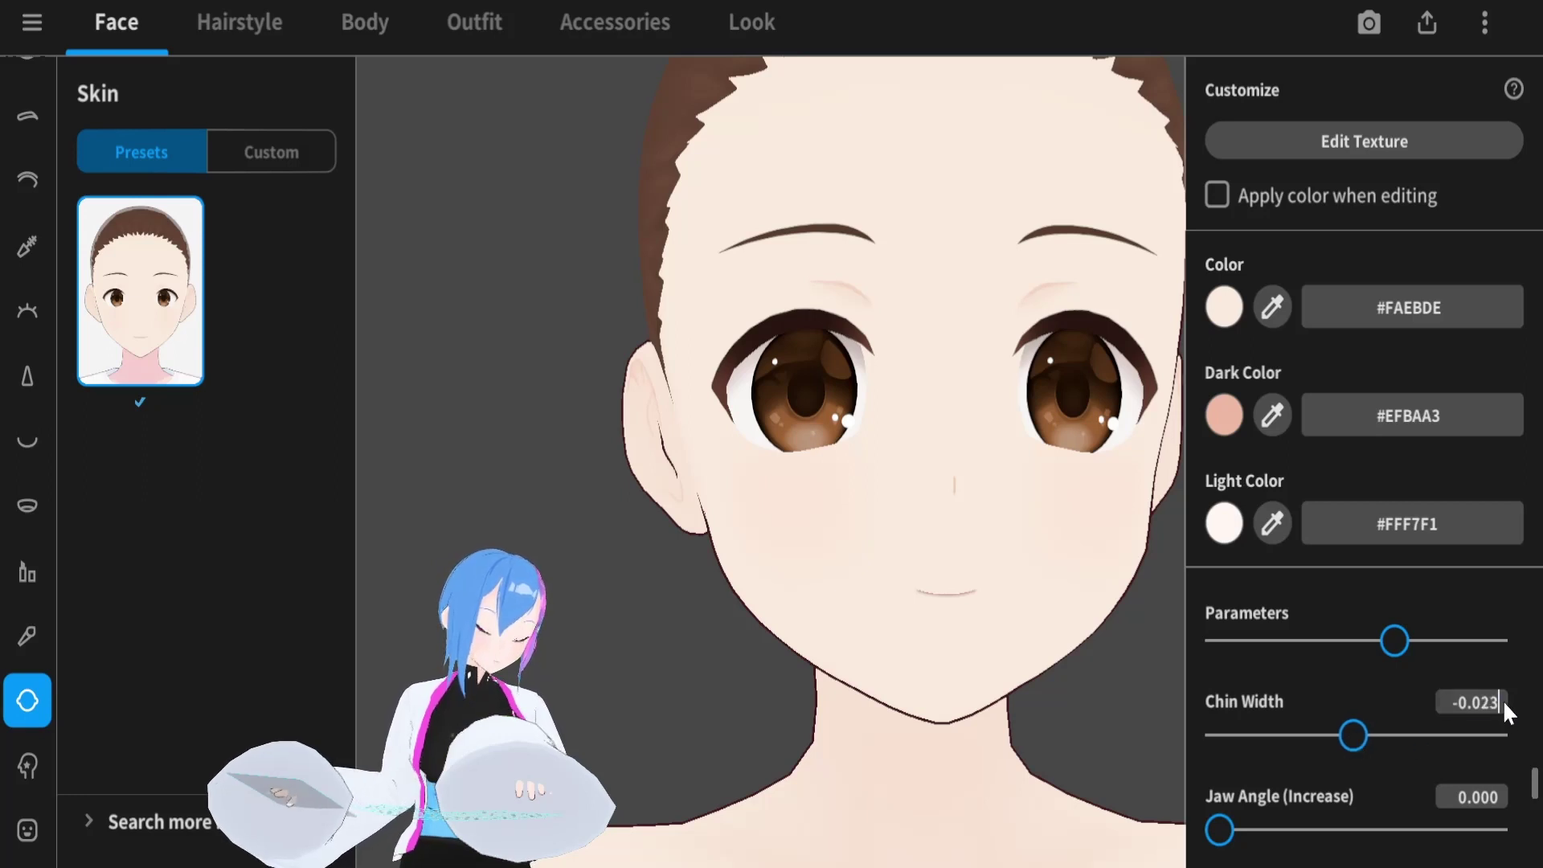
key(BackSpace)
text(8)
key(Return)
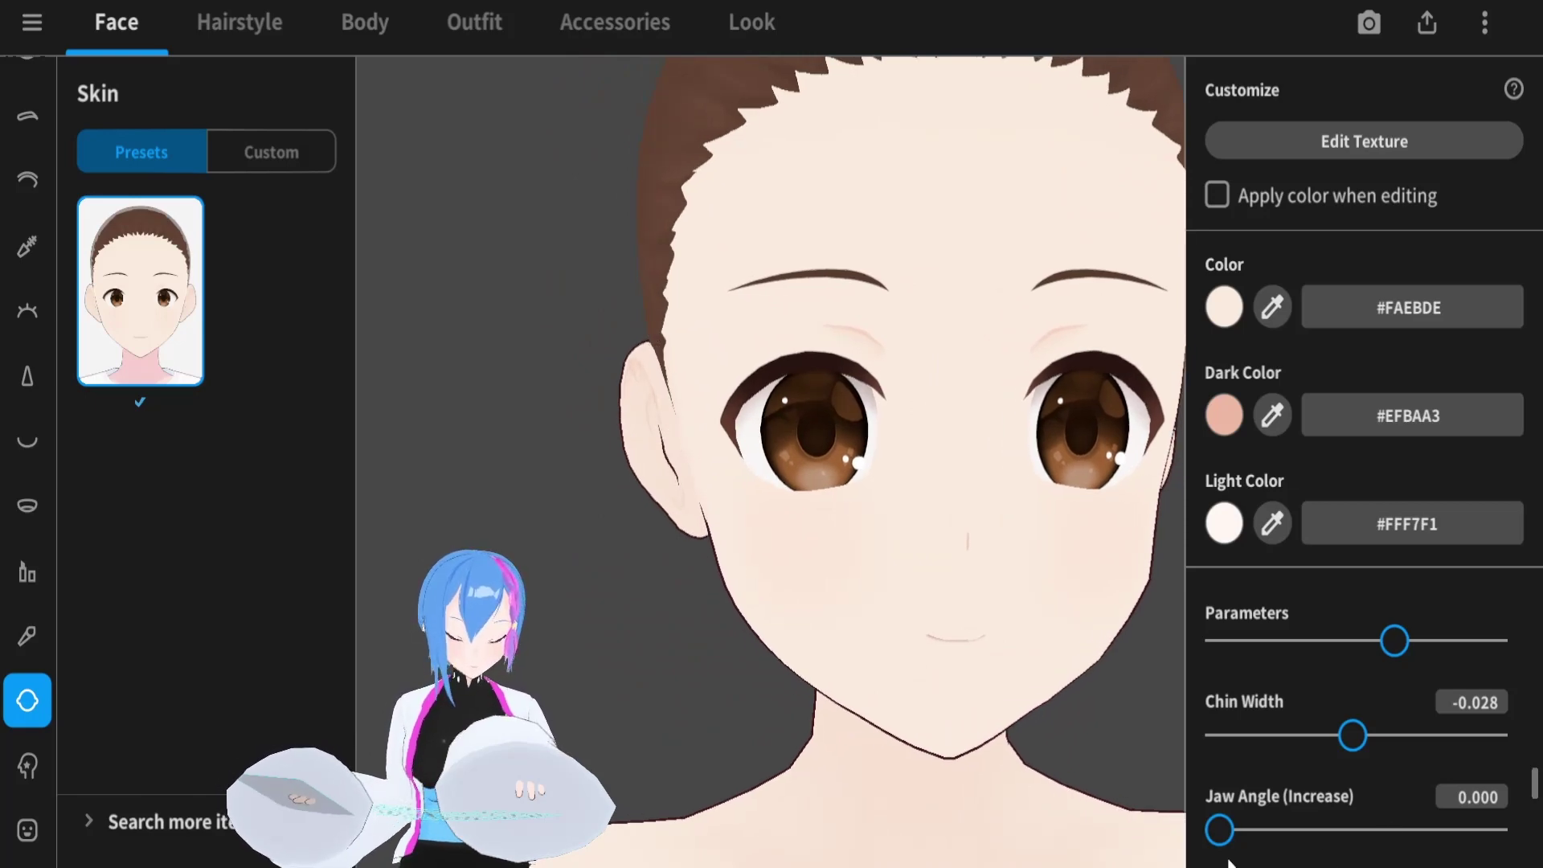
drag(1216, 844, 1300, 843)
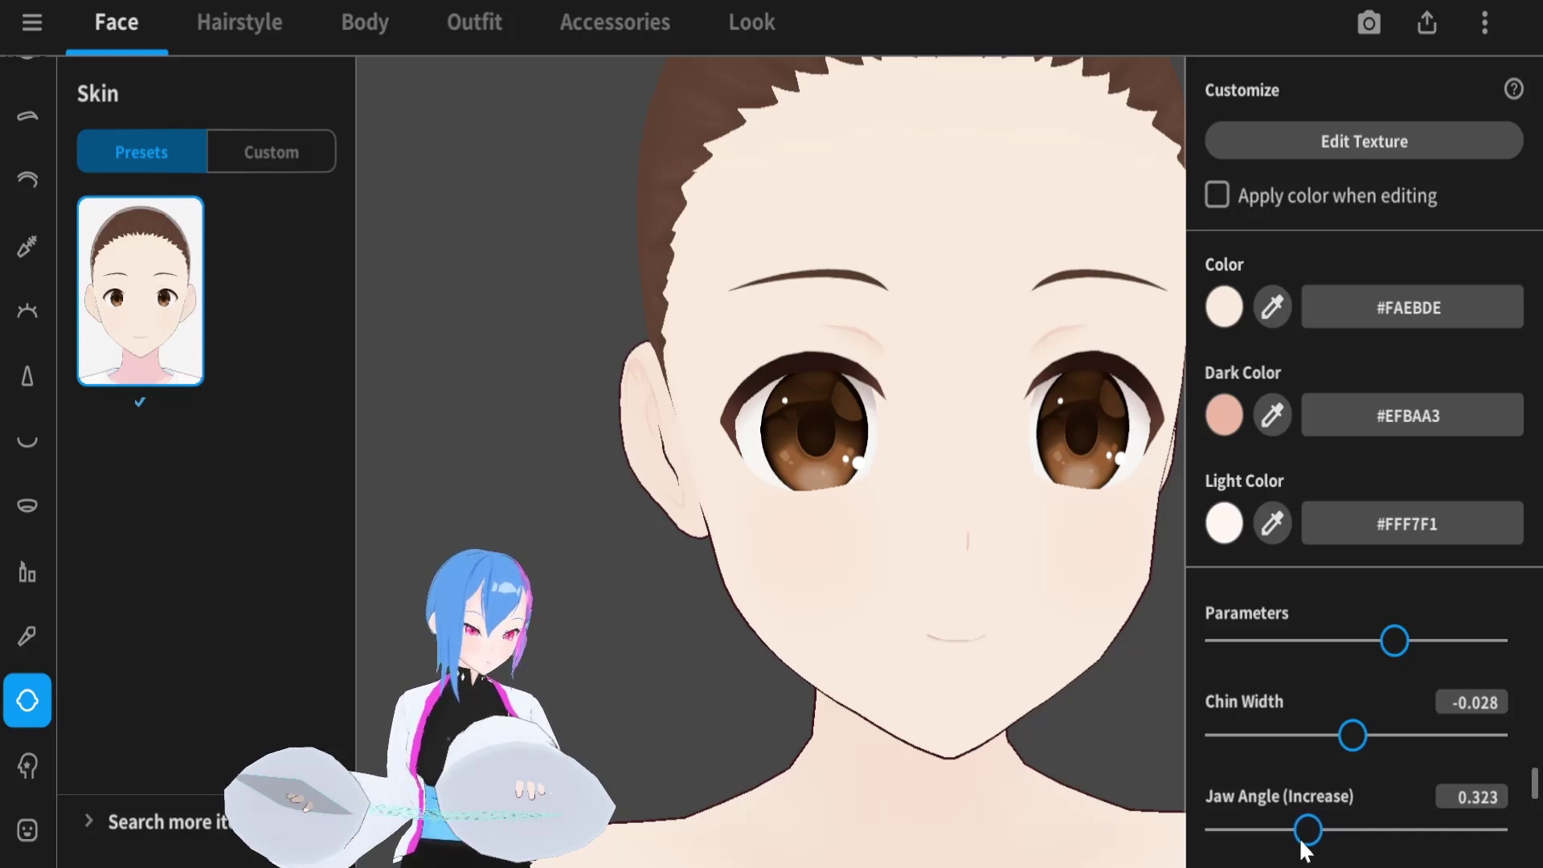
mouse_move(1034, 684)
mouse_down()
mouse_move(1074, 690)
mouse_move(1051, 712)
mouse_move(1034, 686)
mouse_up()
Import the skin texture into the Body Suit's Layer 1
scroll(1029, 684, down, 4)
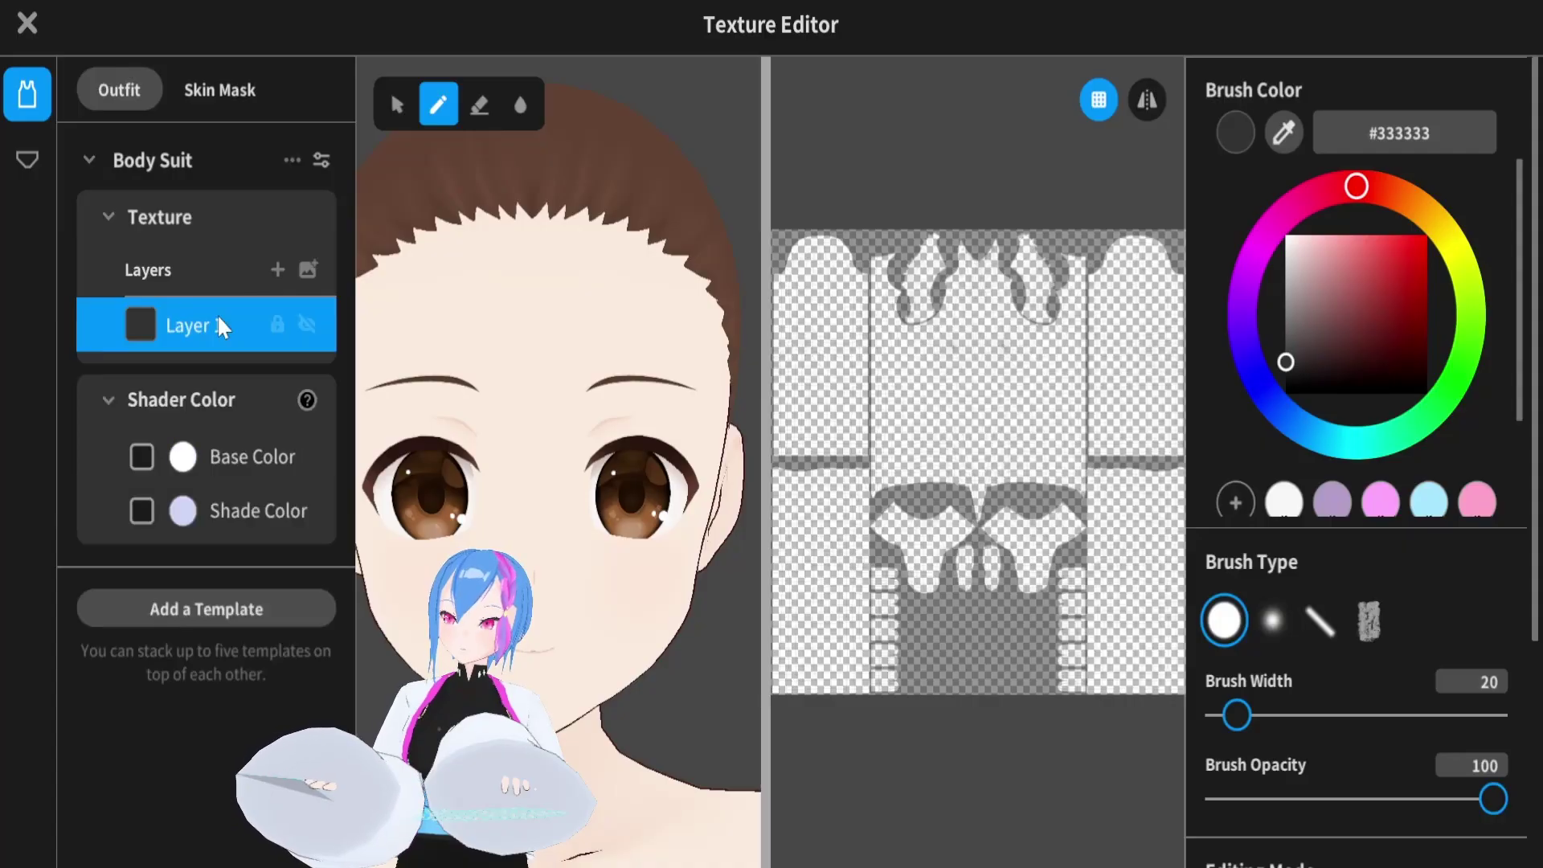
right_click(222, 322)
click(281, 294)
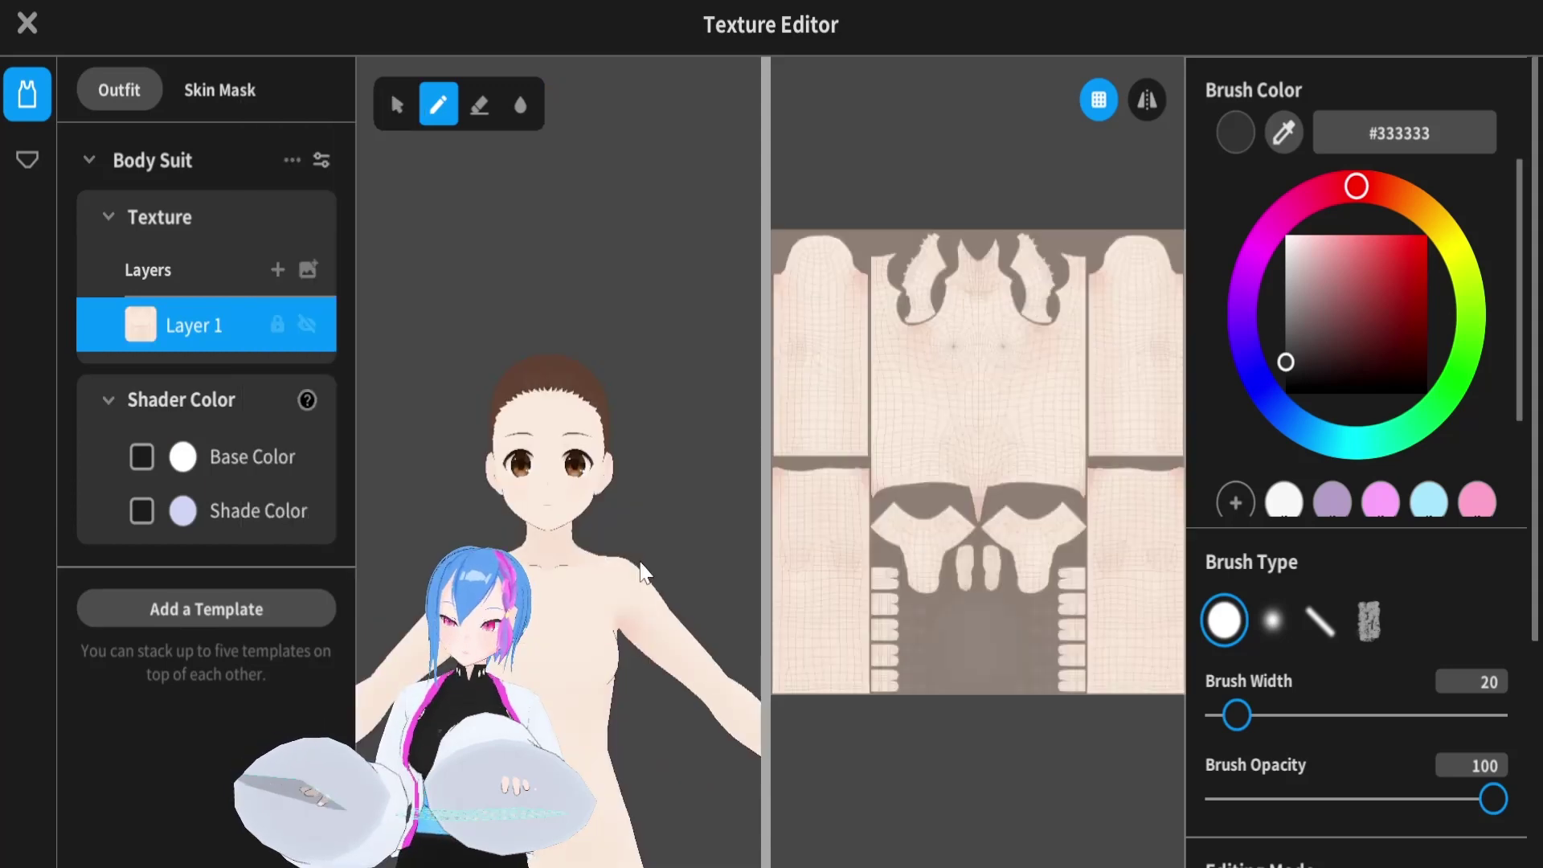
Set the Body Suit's Neck Width to 100 and Neck Thickness to 300
click(321, 159)
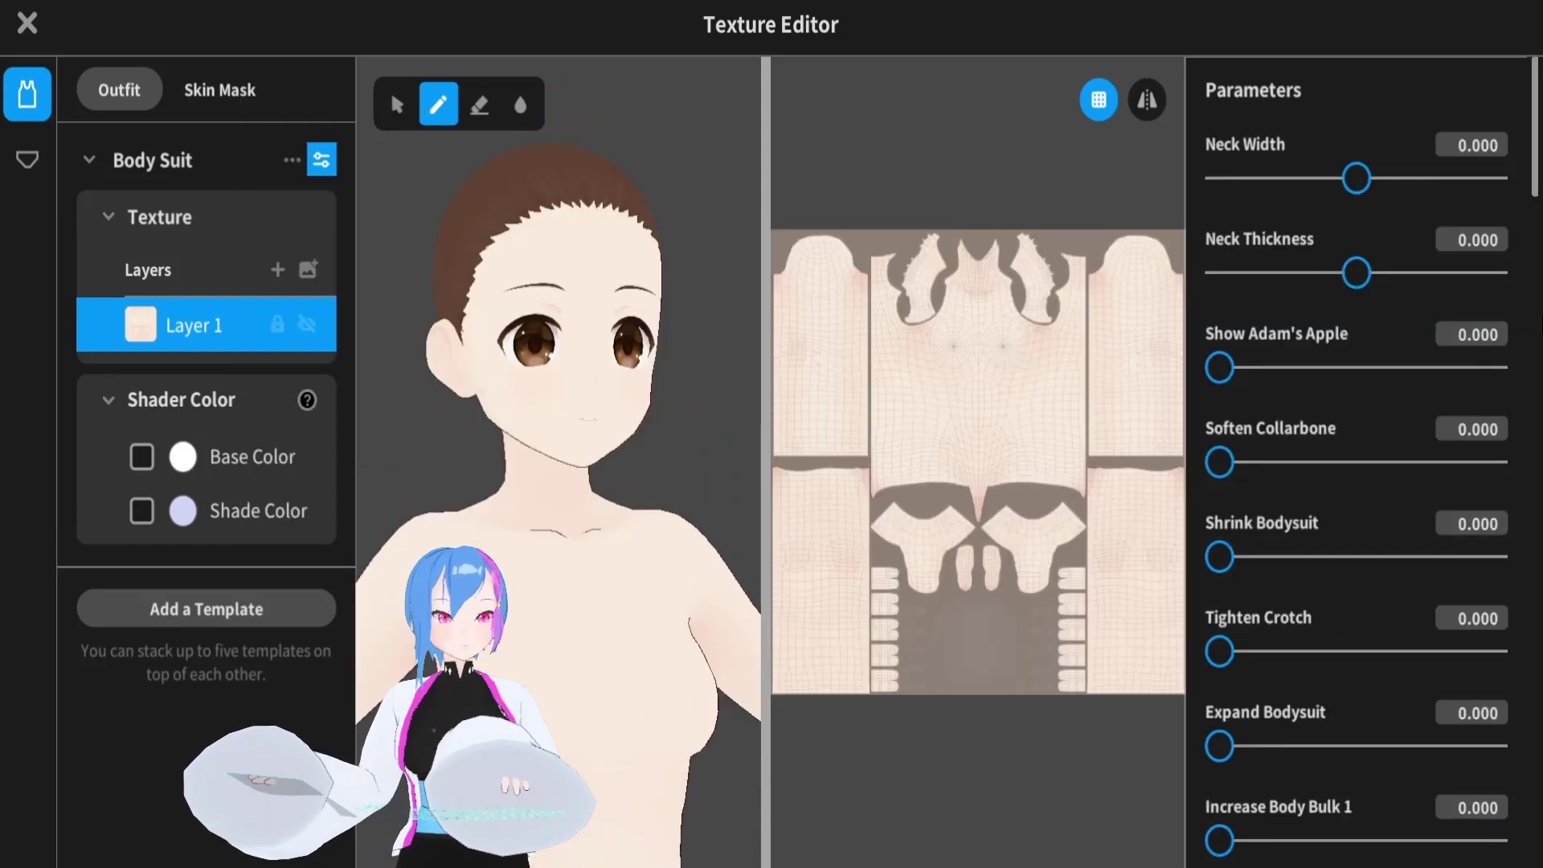
drag(1360, 180, 1517, 189)
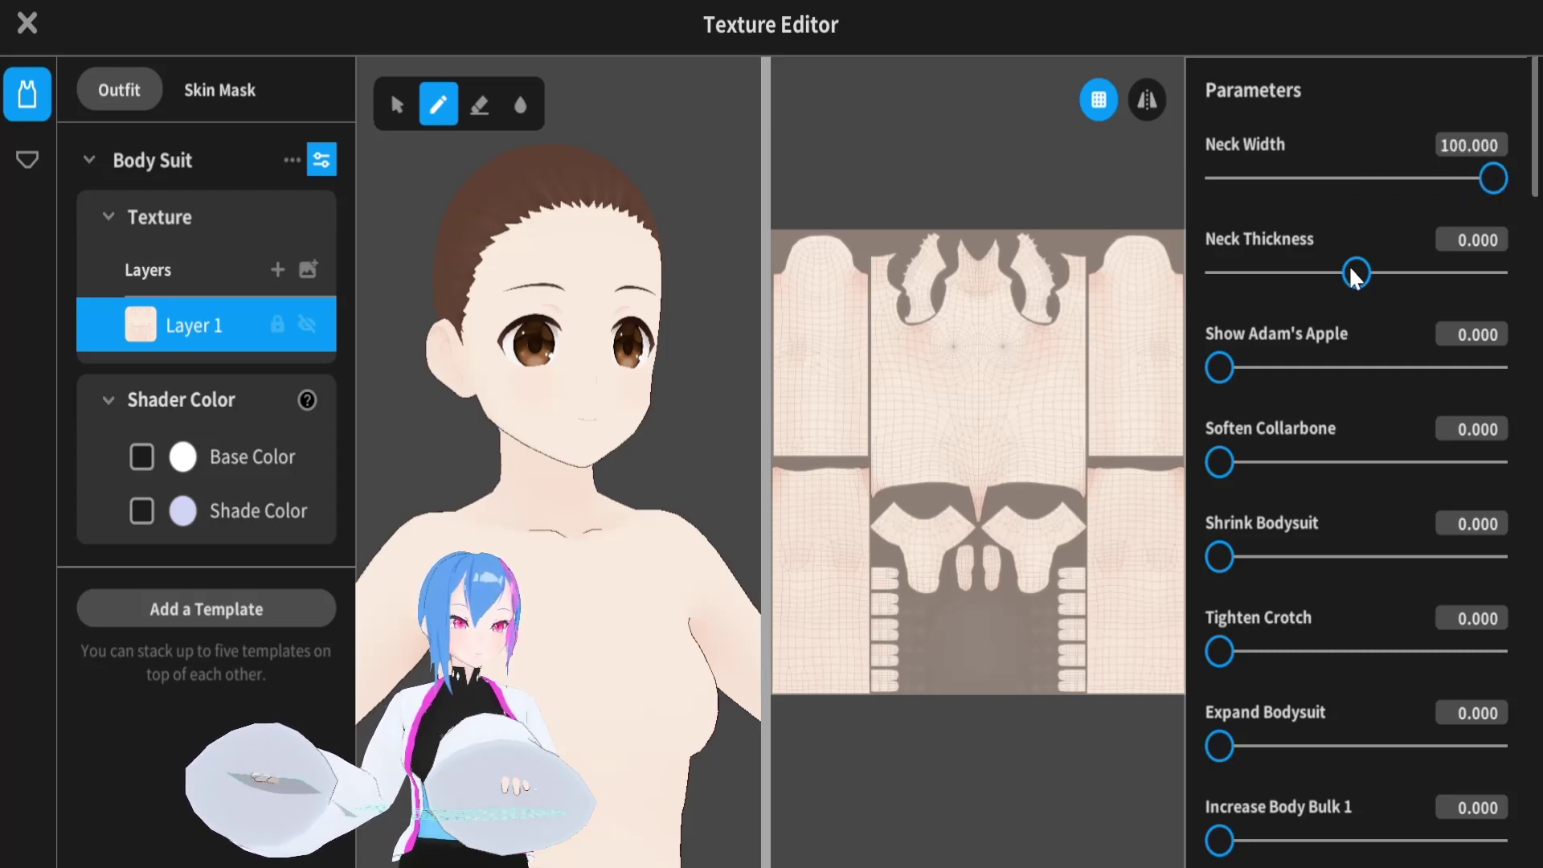
drag(1357, 274, 1494, 275)
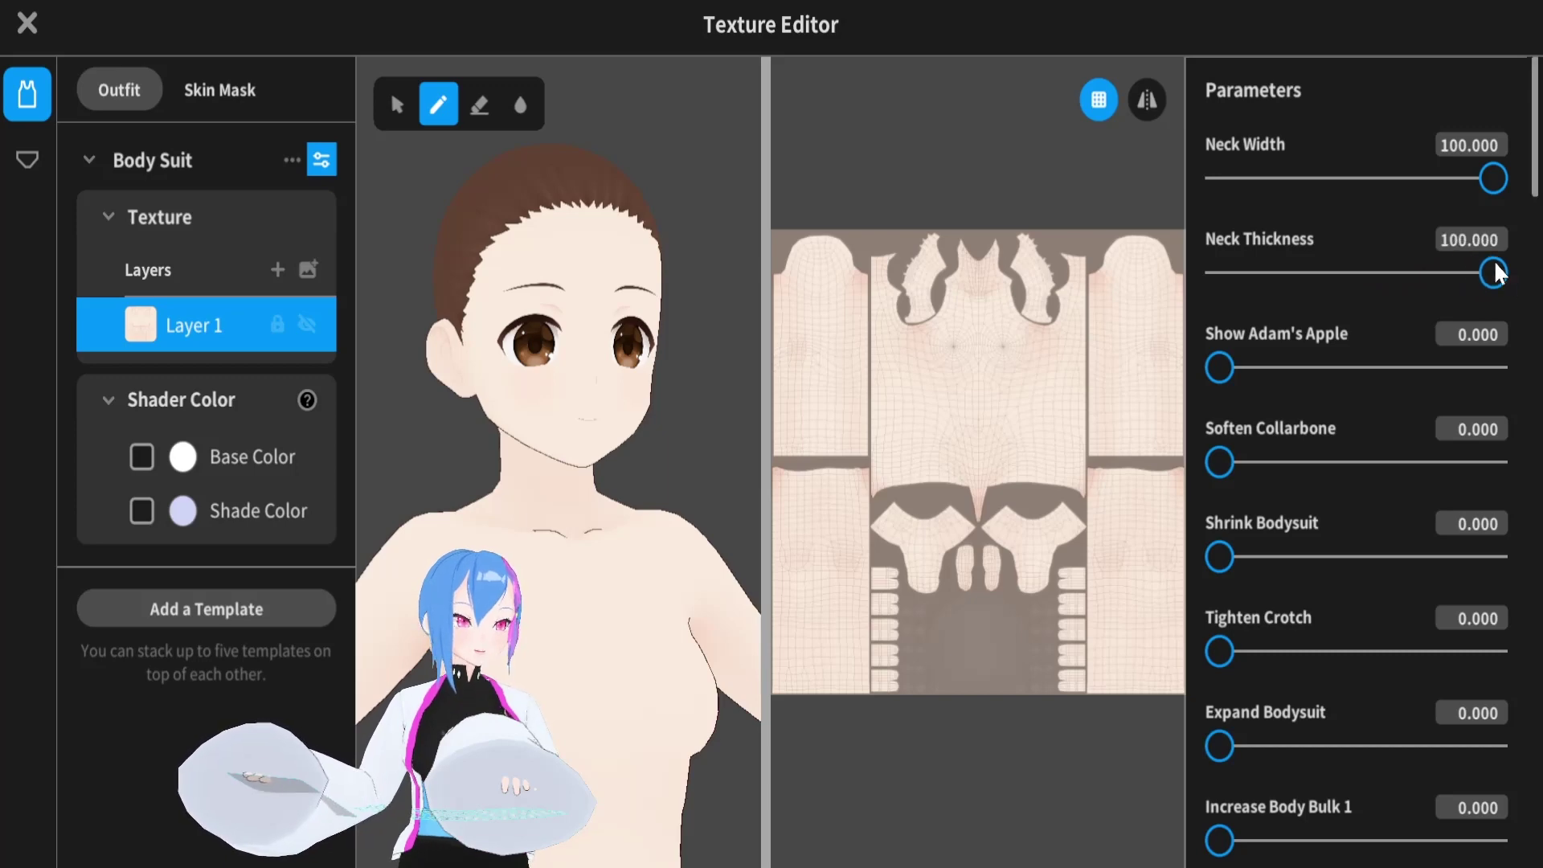
click(1457, 248)
click(1455, 248)
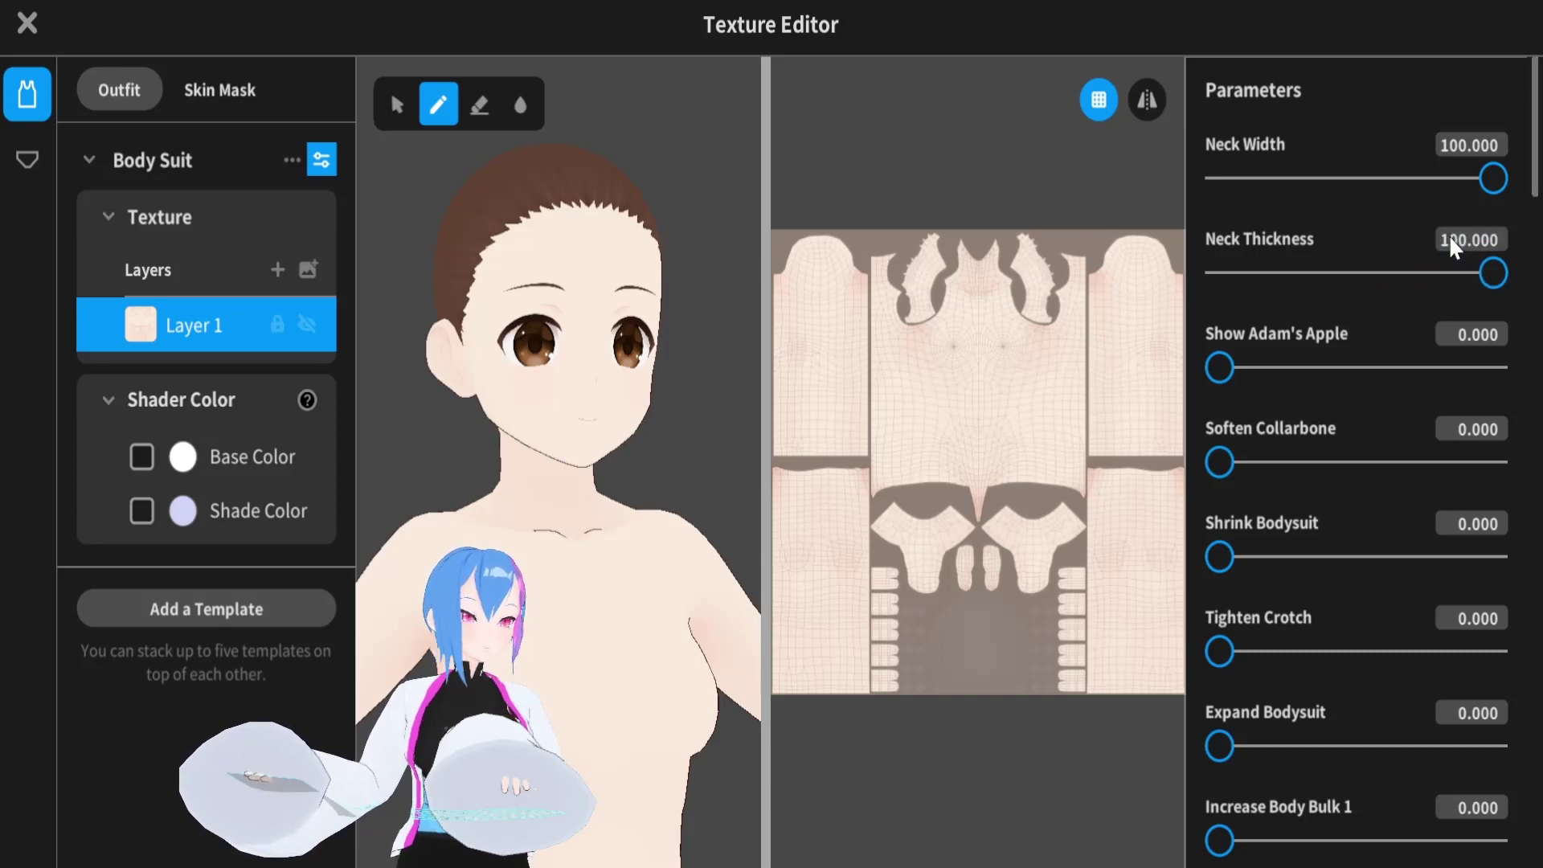
key(BackSpace)
text(3)
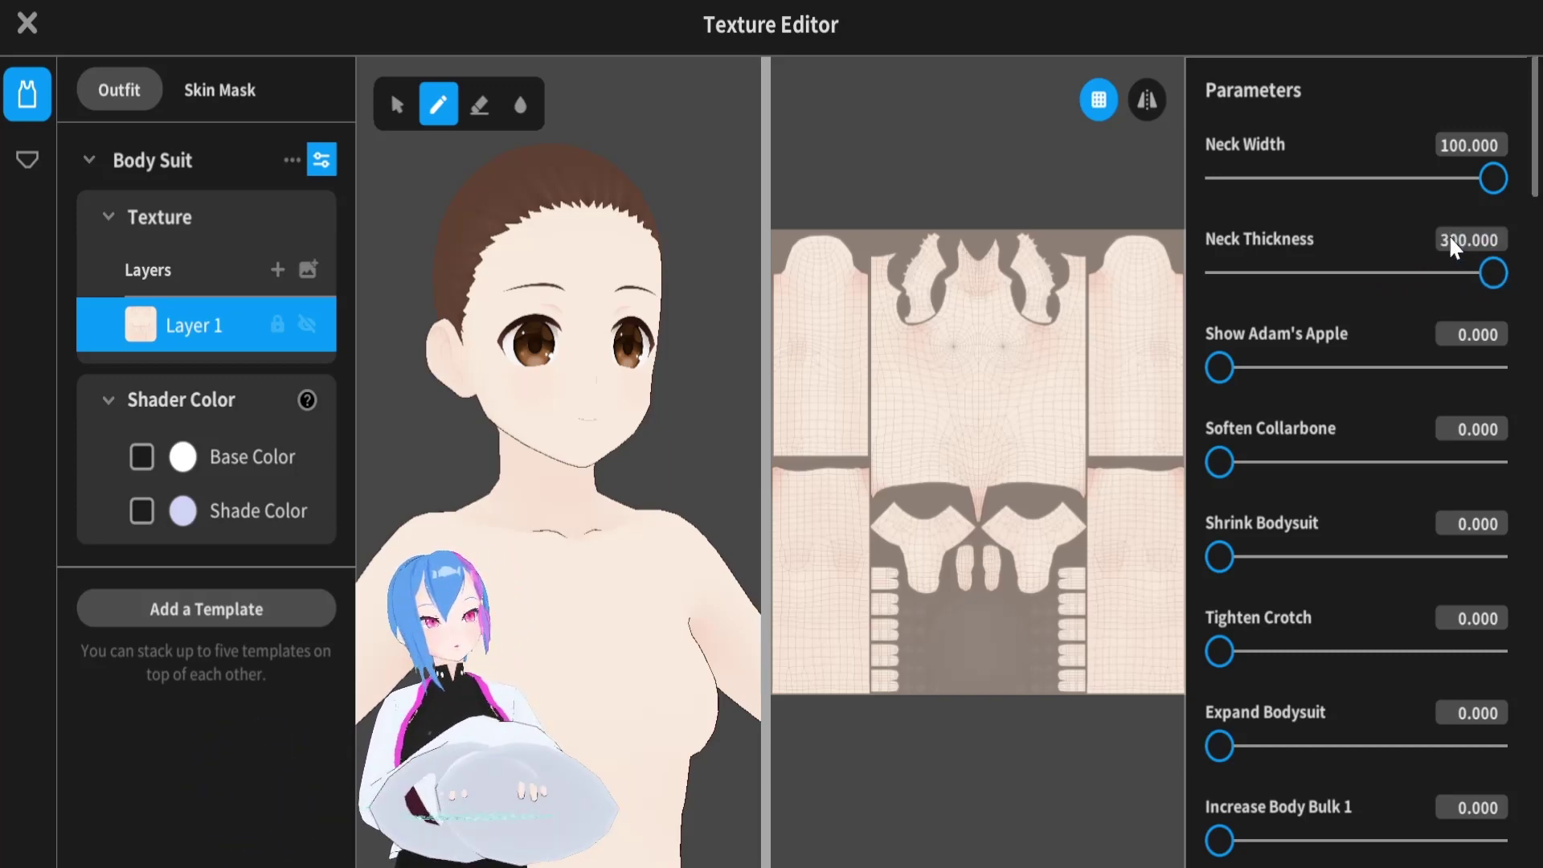
key(Return)
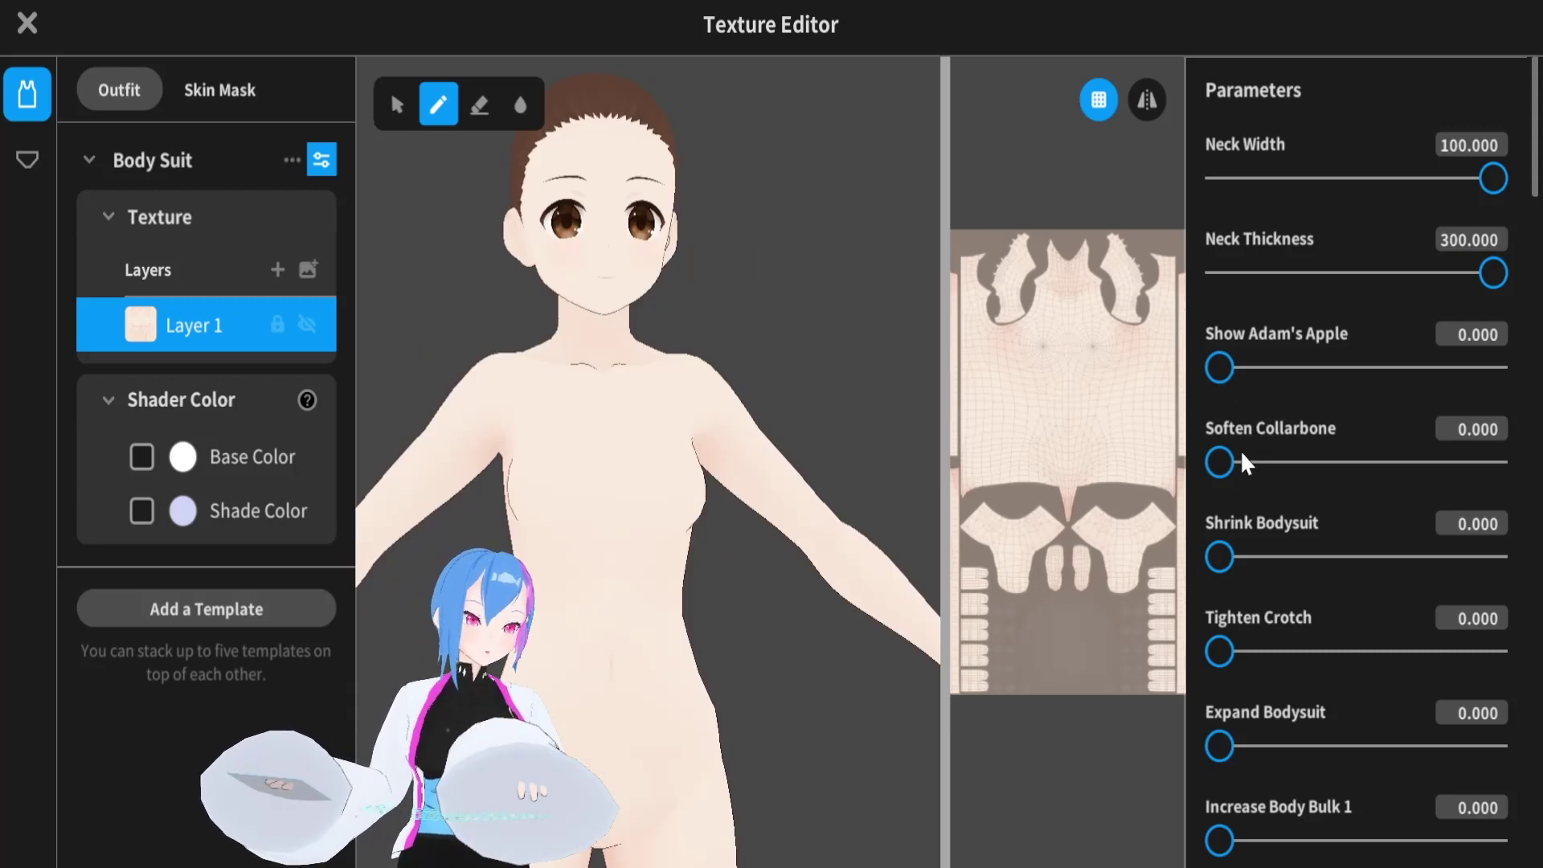
Max out the collarbone softening, Body Bulk 1 and Arm Bulk sliders to 100
drag(1223, 460, 1497, 463)
scroll(1278, 631, down, 5)
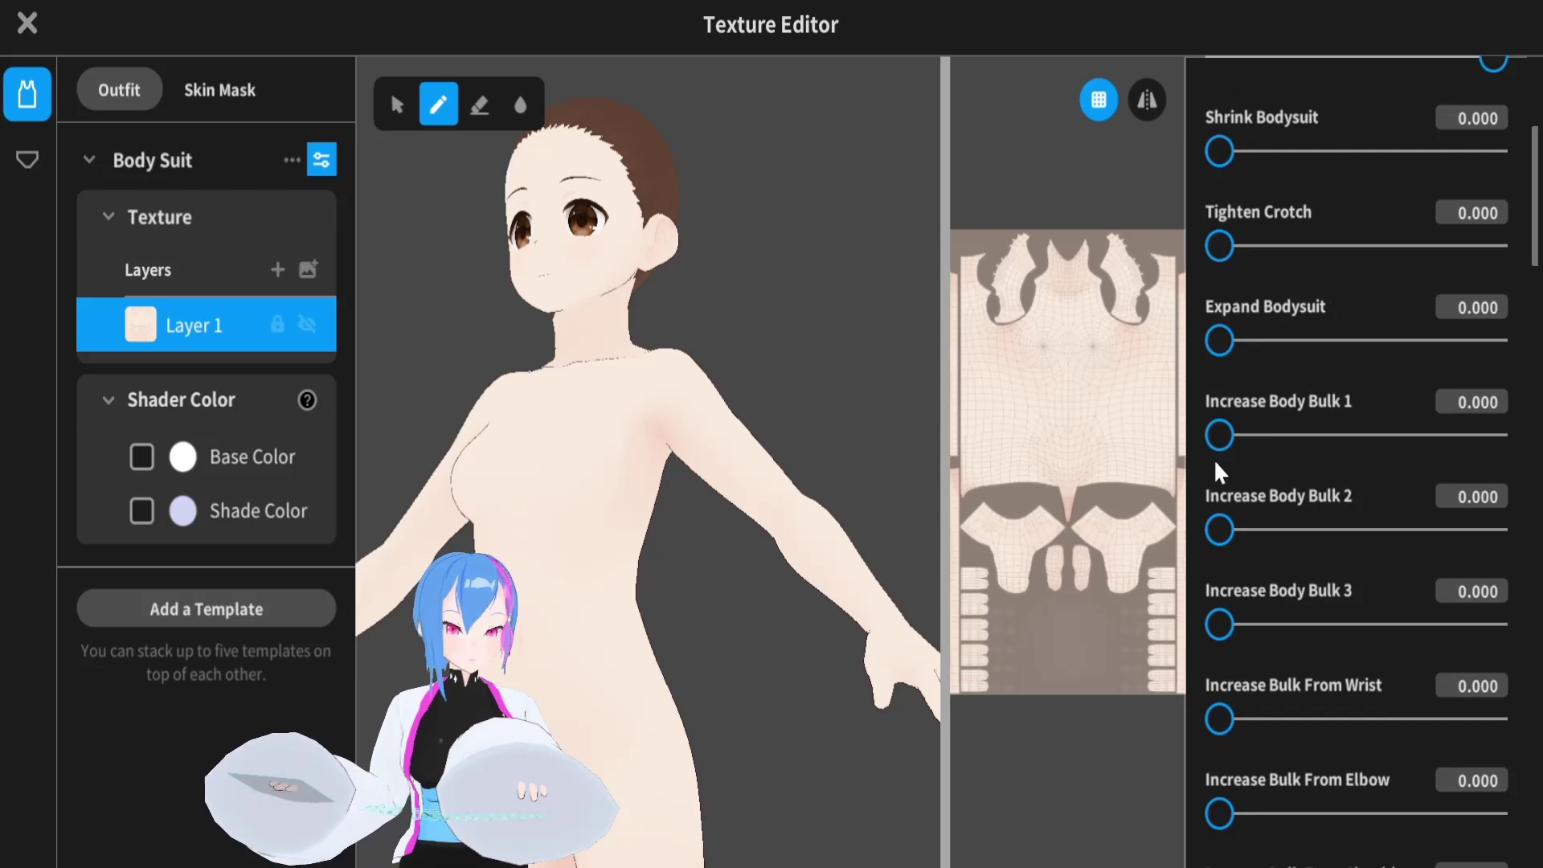
drag(1221, 436, 1495, 438)
scroll(1495, 438, down, 3)
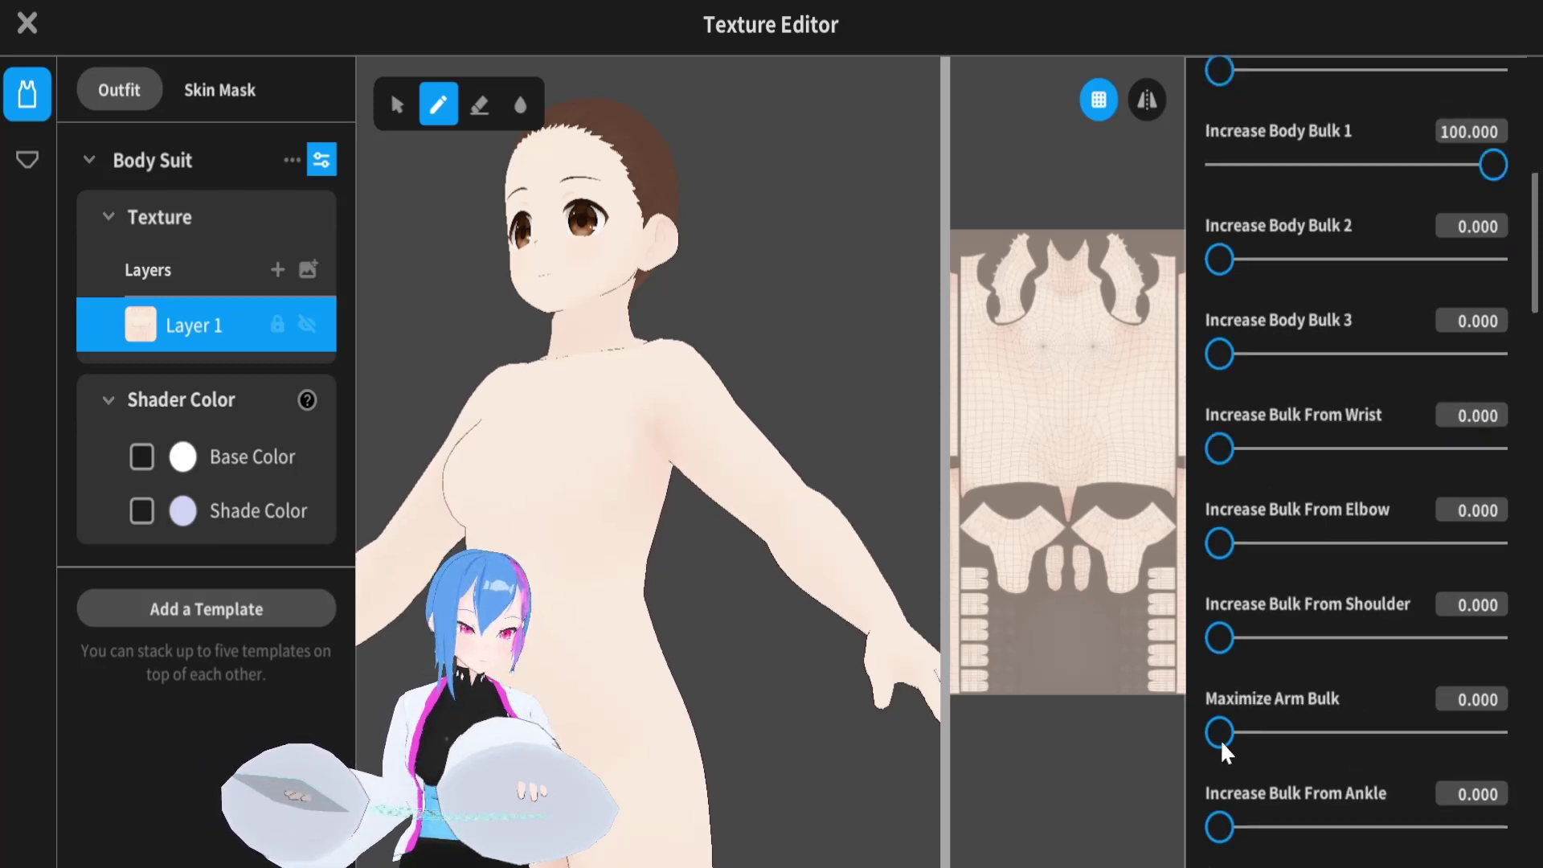
drag(1220, 733, 1495, 733)
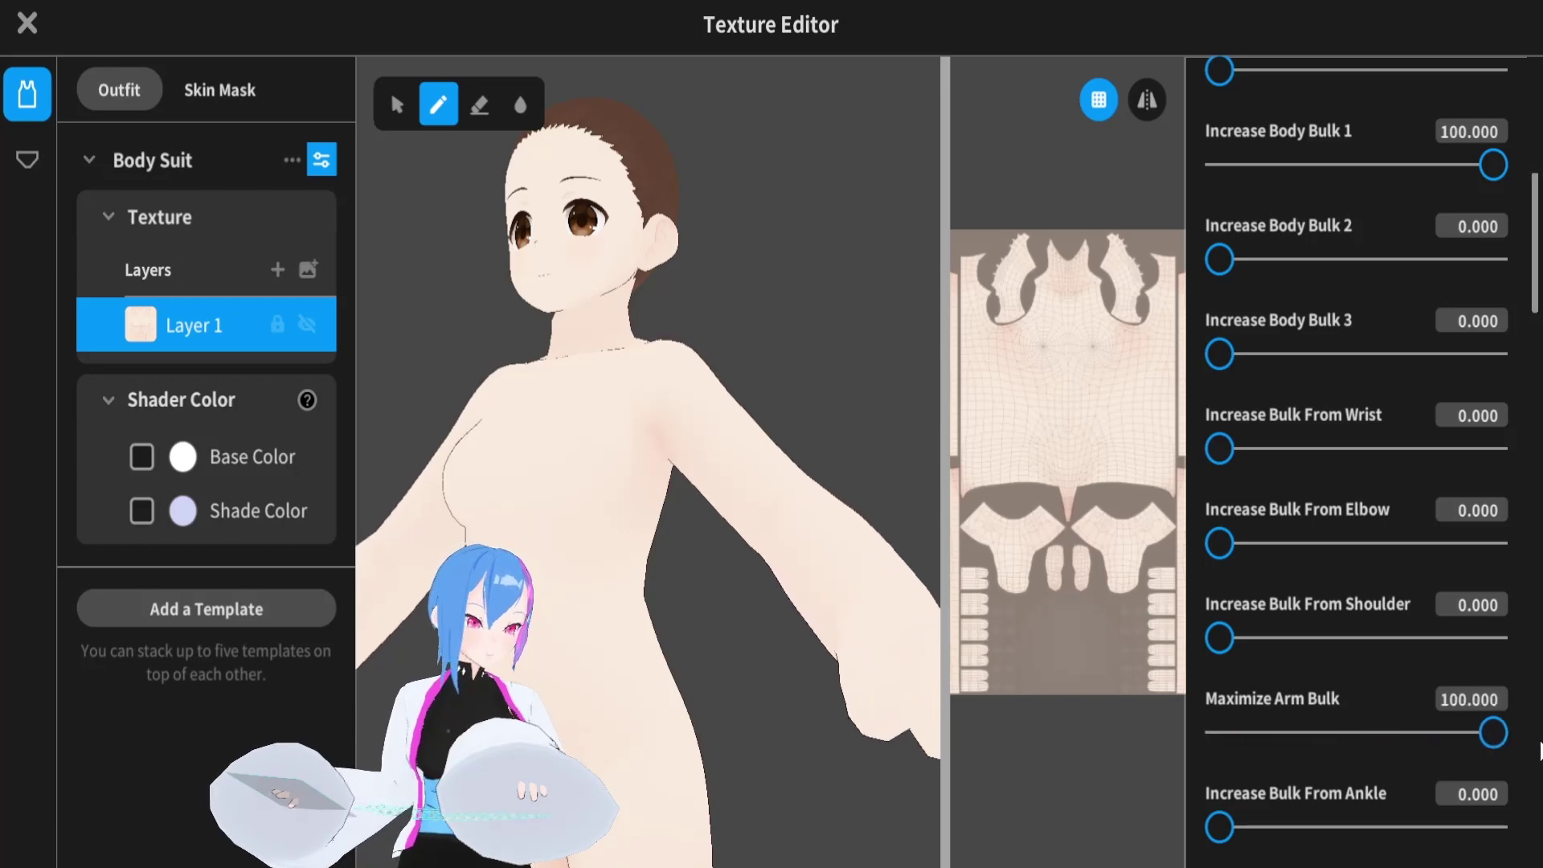
scroll(1350, 690, down, 2)
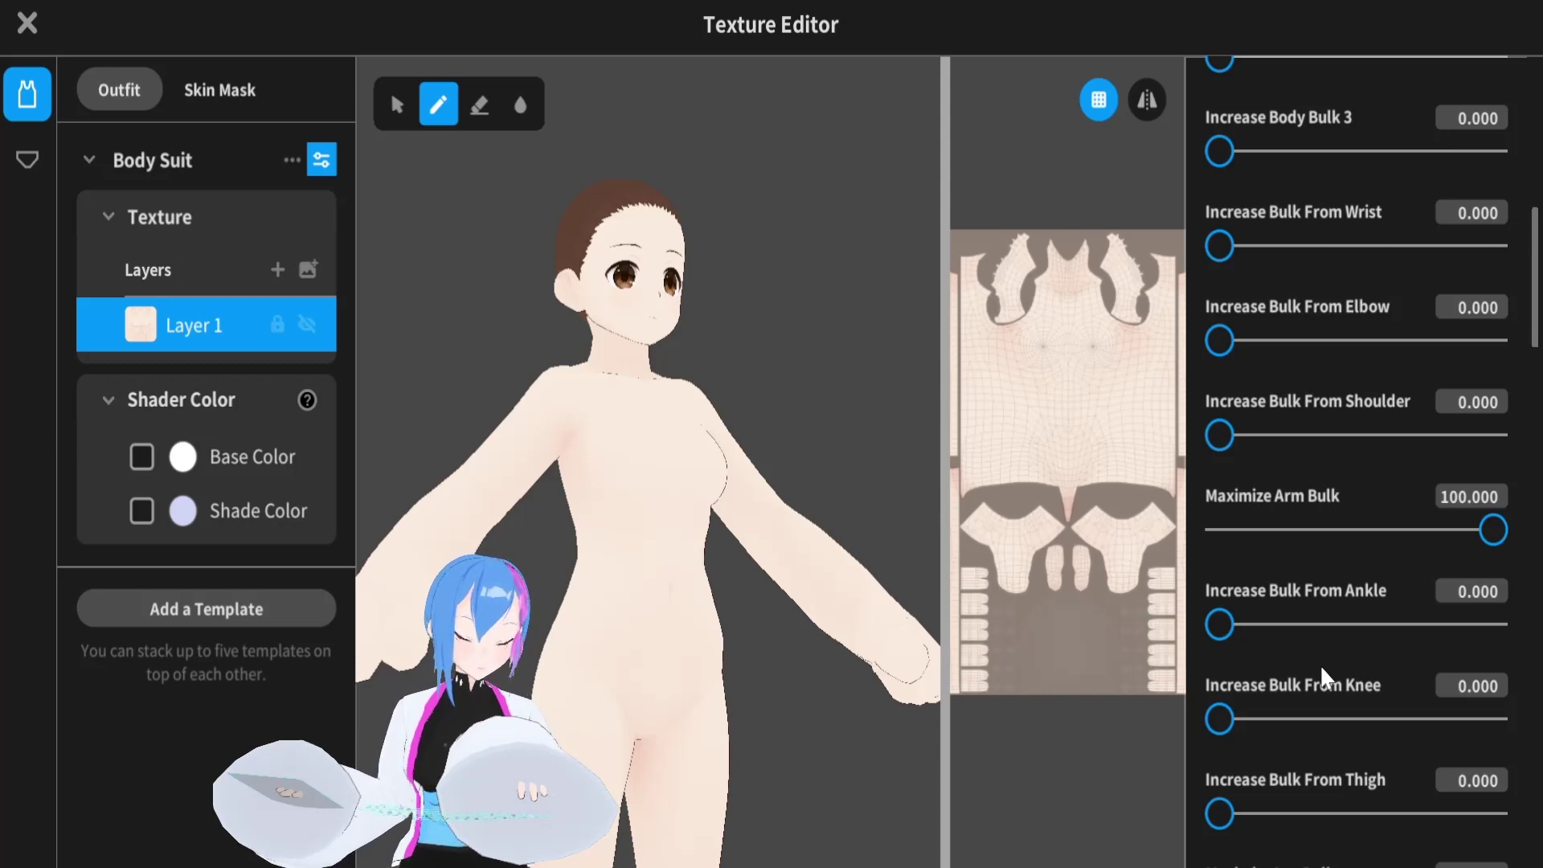
Set the Ankle, Knee, Thigh and Maximize Leg Bulk sliders to 100
drag(1220, 625, 1493, 627)
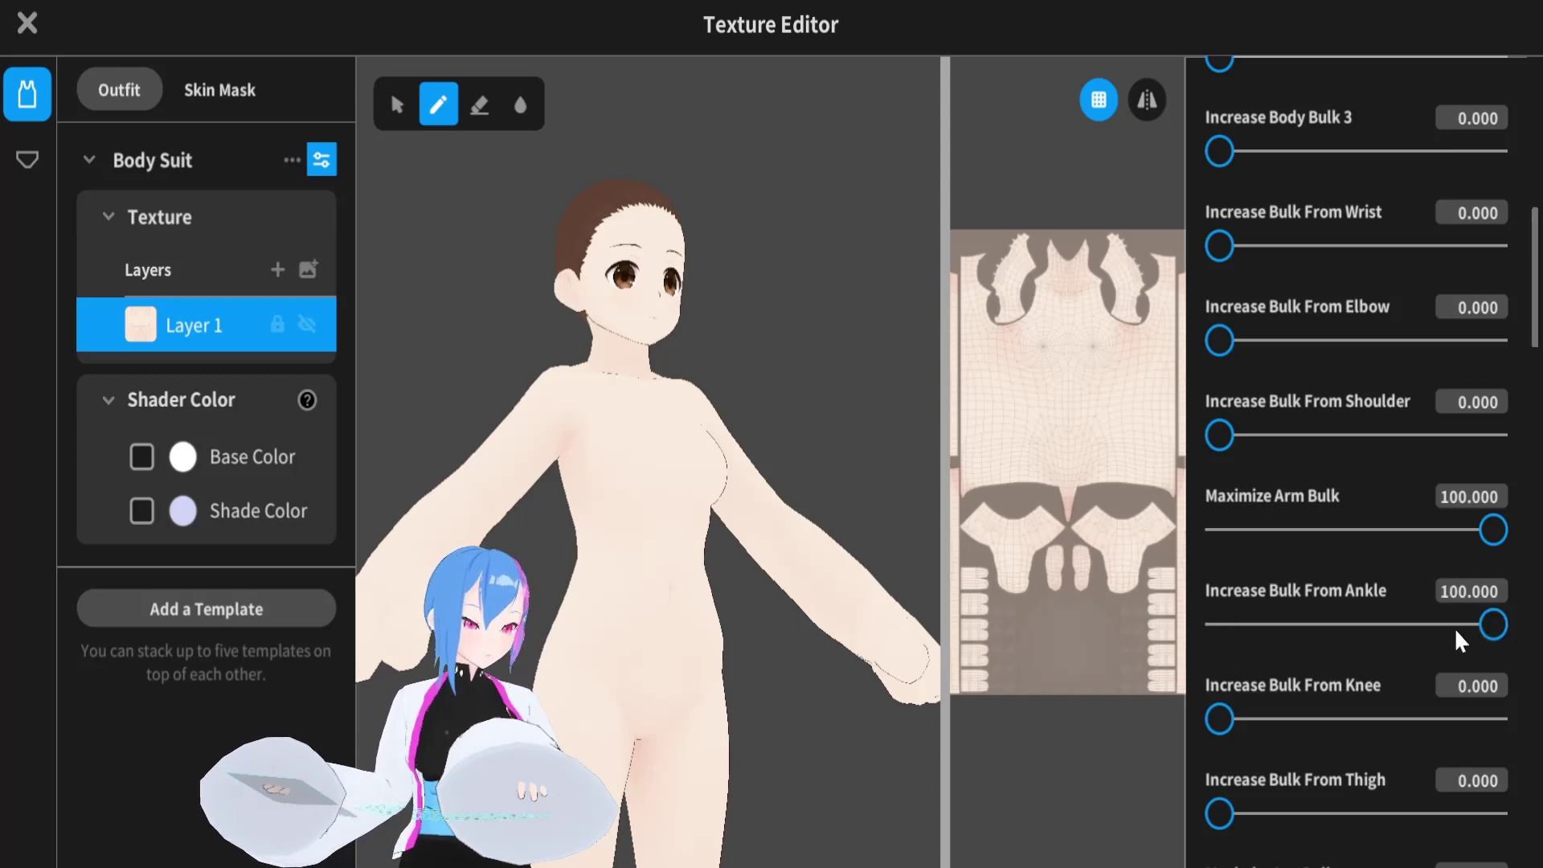
drag(1236, 718, 1494, 720)
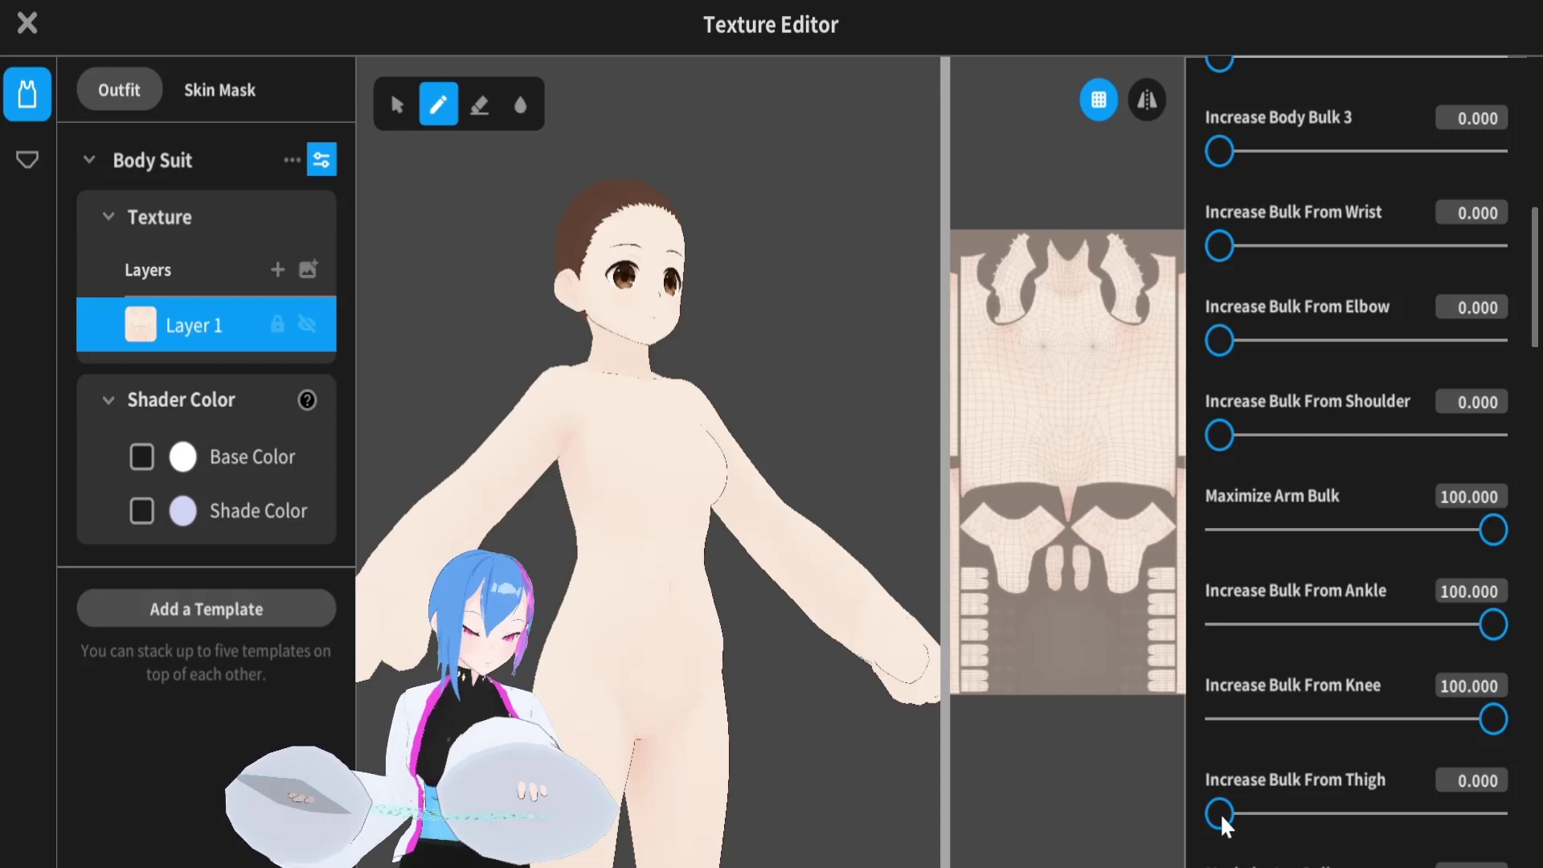
drag(1223, 815, 1493, 814)
scroll(1226, 852, down, 2)
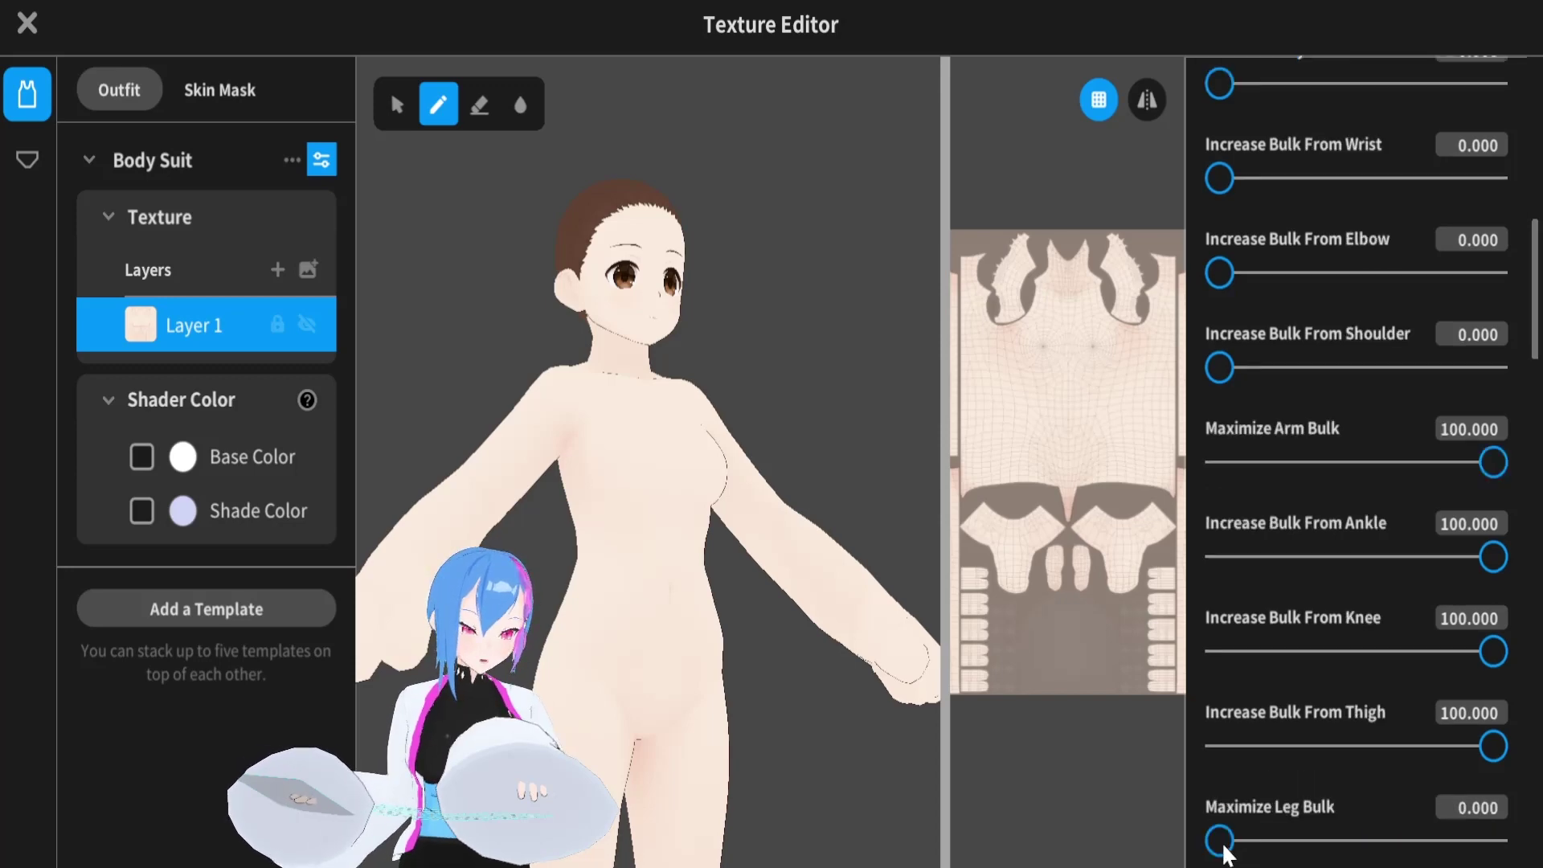
drag(1220, 840, 1494, 840)
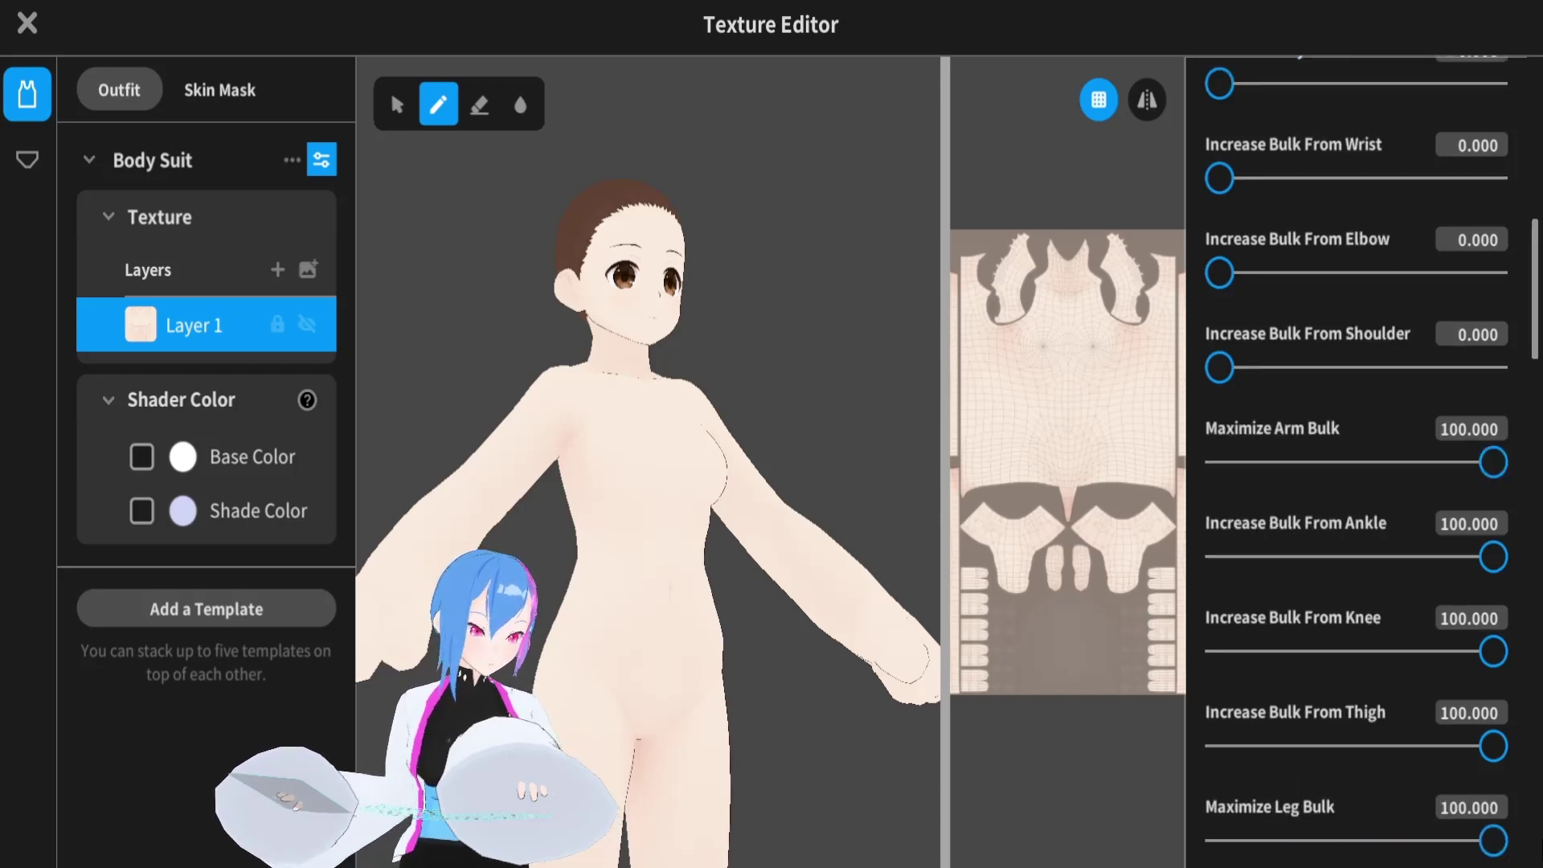
Fully flatten the torso and the upper butt to 100
scroll(1406, 724, down, 10)
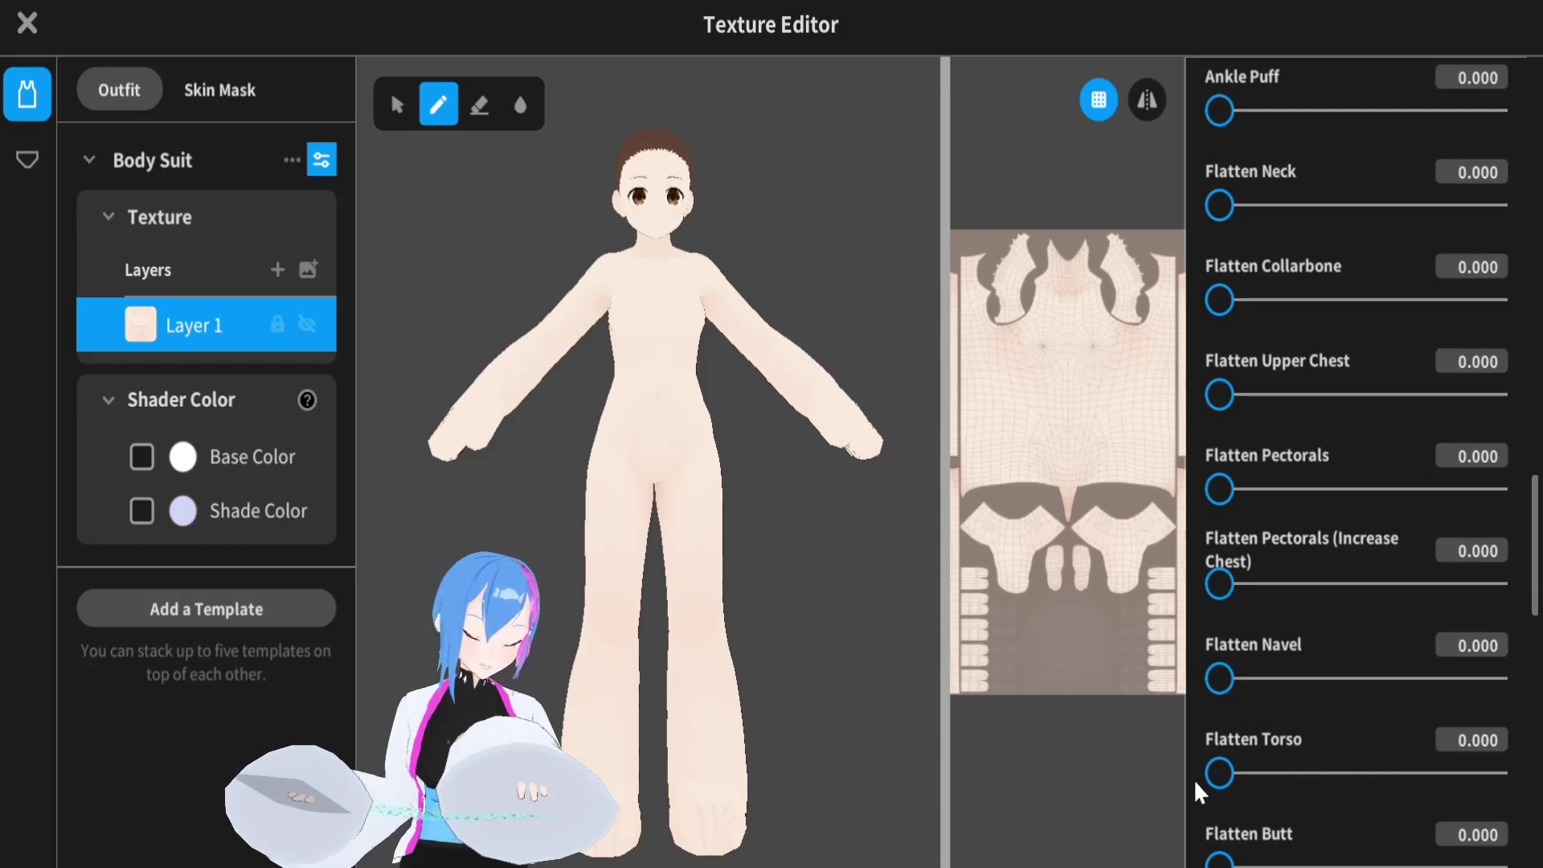
right_drag(563, 602, 1022, 672)
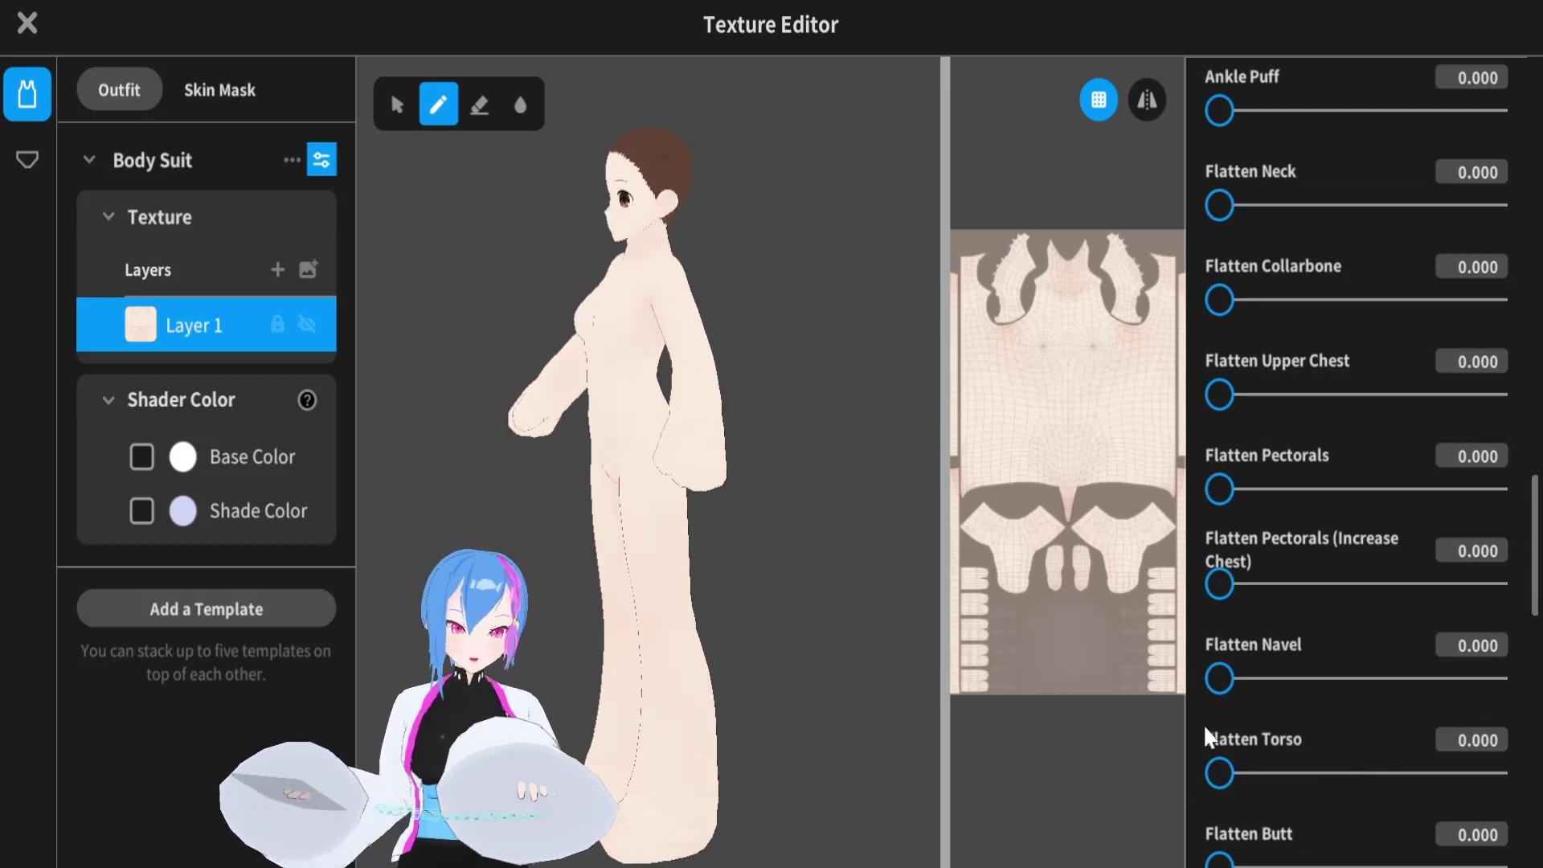
drag(1219, 774, 1497, 780)
scroll(1407, 643, down, 3)
scroll(769, 579, up, 5)
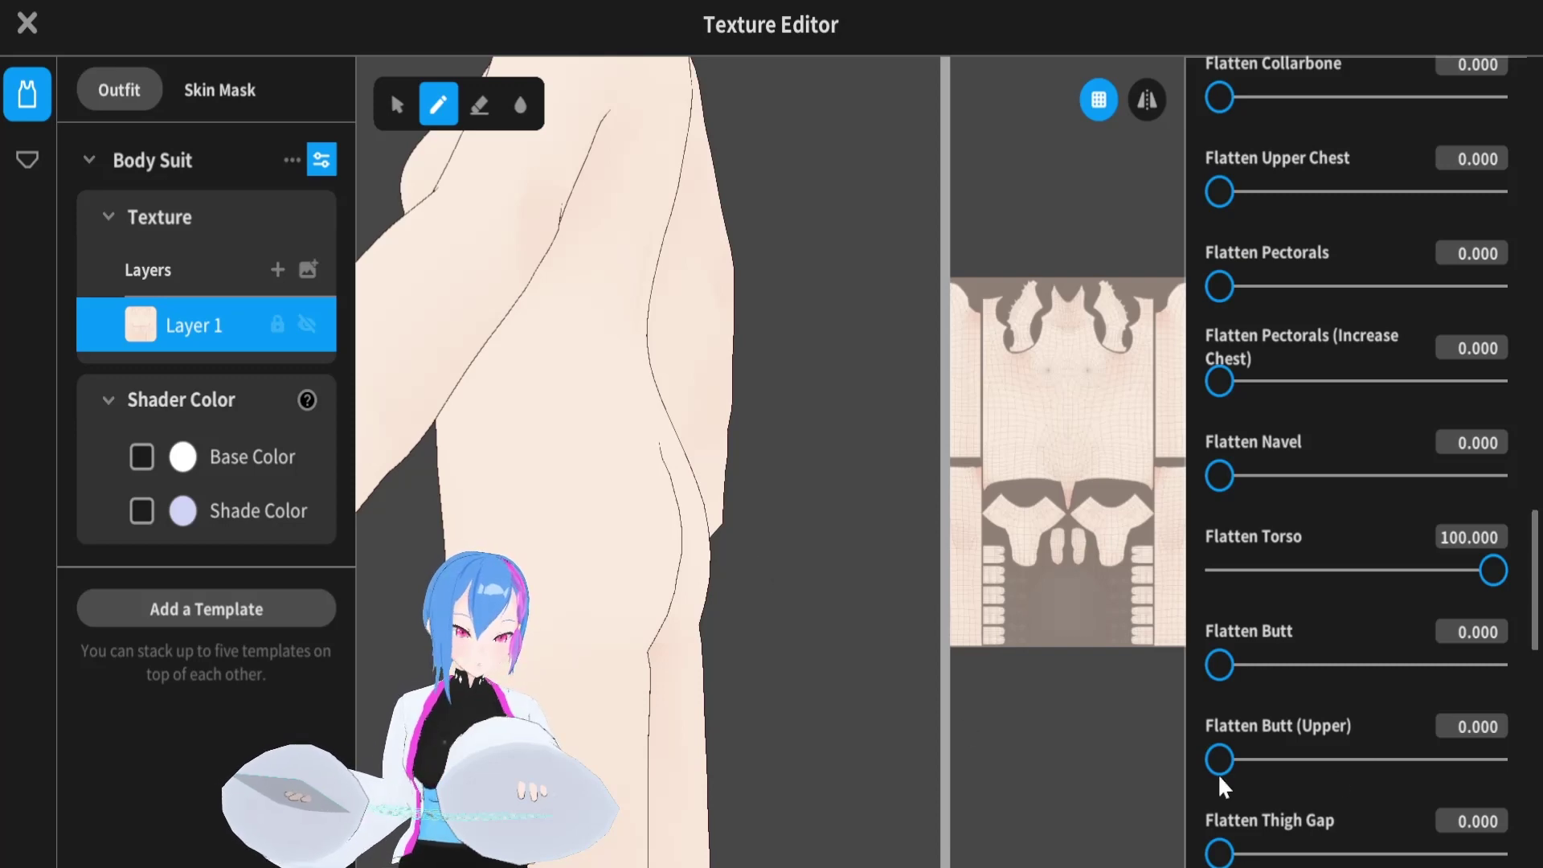
drag(1219, 760, 1497, 761)
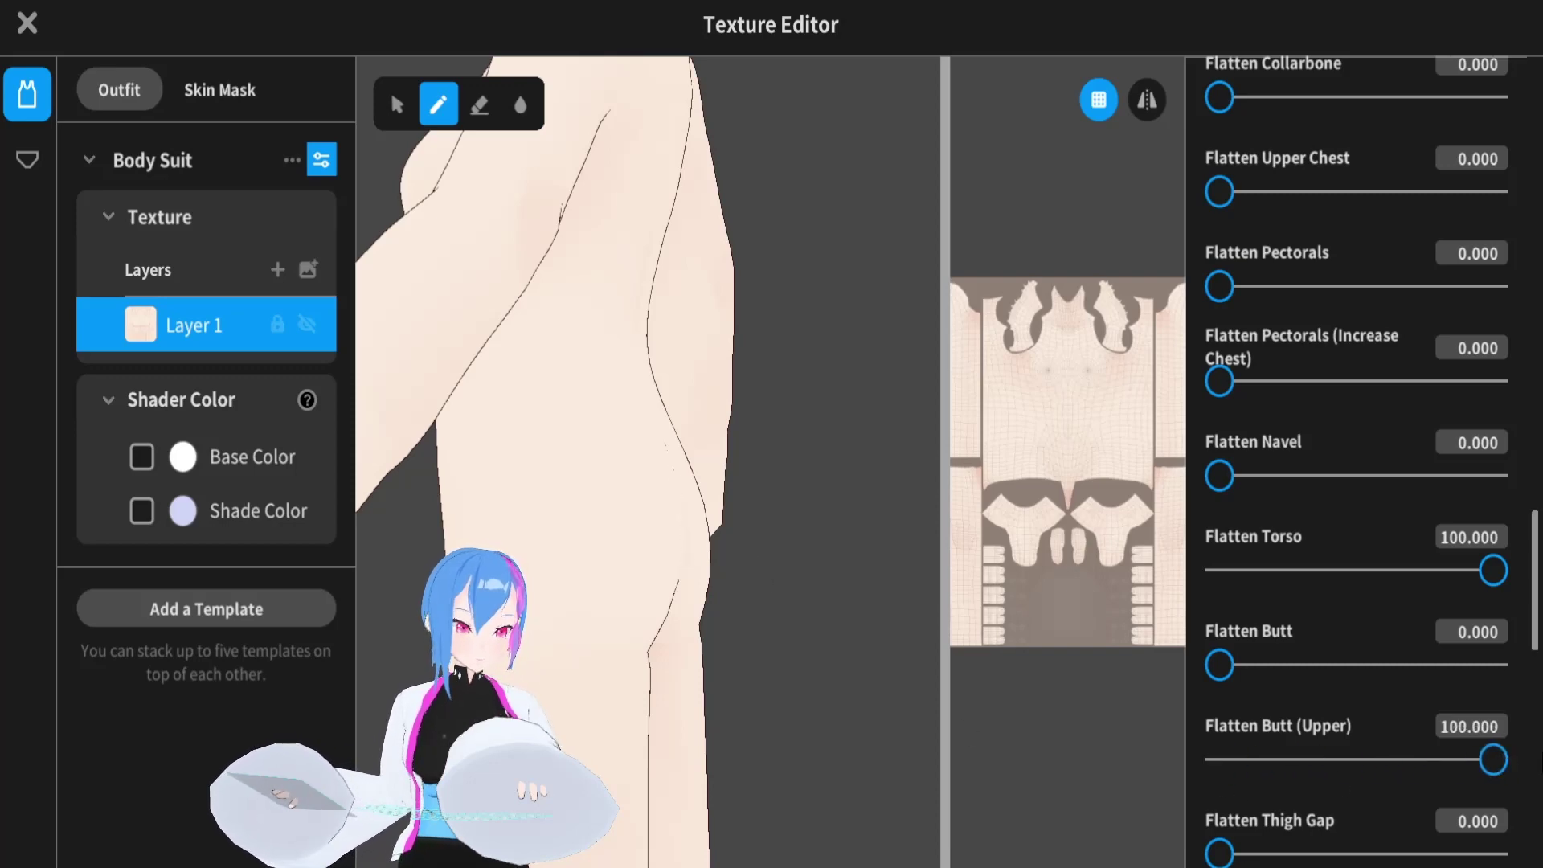
right_drag(946, 659, 884, 683)
Set Flatten Around Knees, Increase Finger Bulk and Stretch Feet to 100
scroll(1299, 789, down, 5)
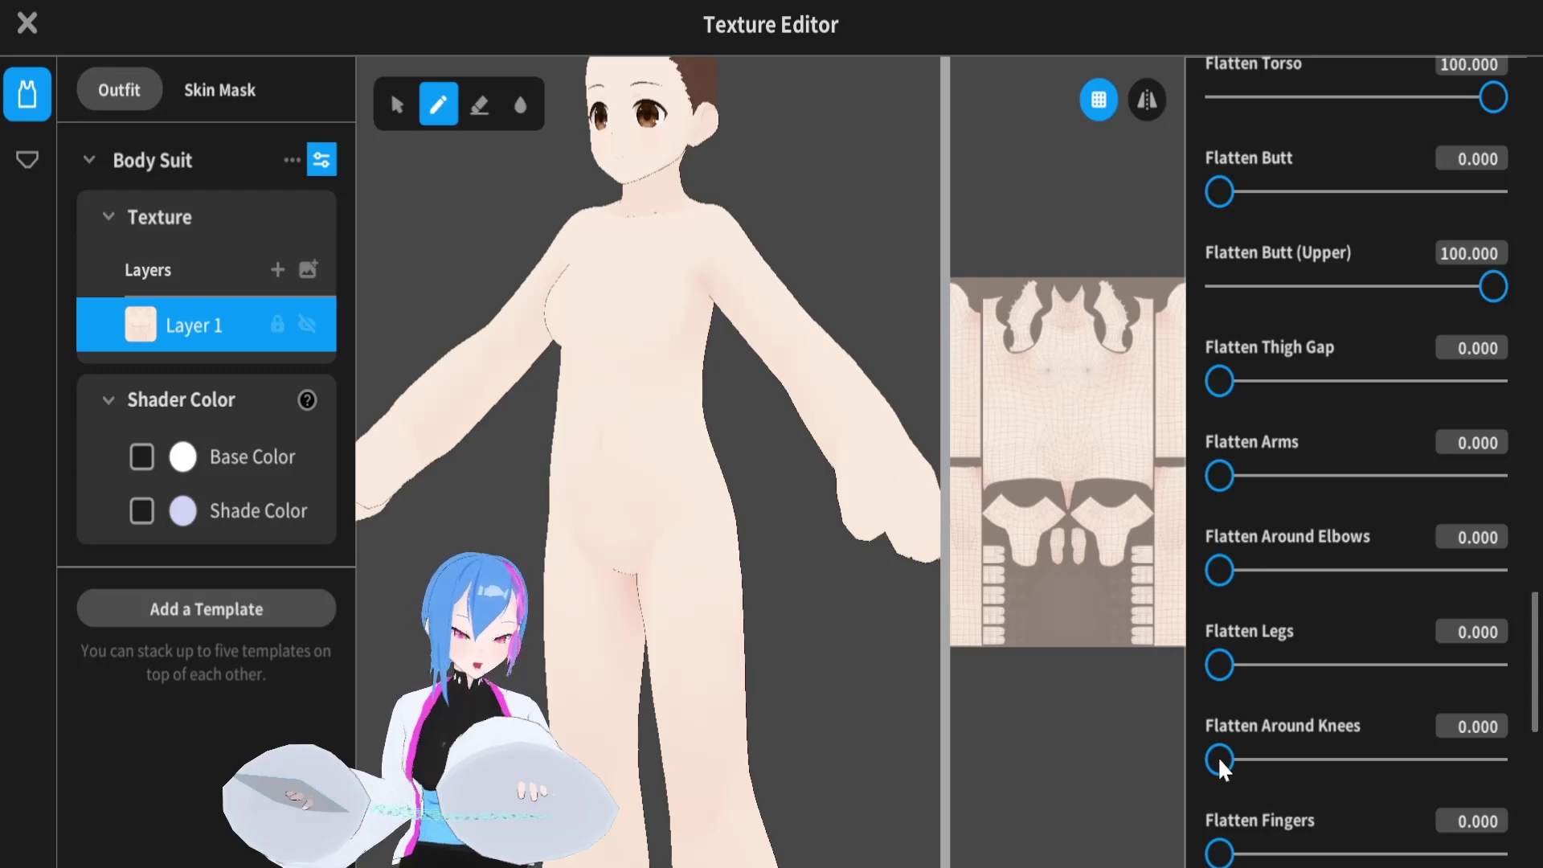
drag(1221, 760, 1494, 760)
mouse_move(834, 717)
right_down()
mouse_move(761, 703)
mouse_move(816, 707)
right_up()
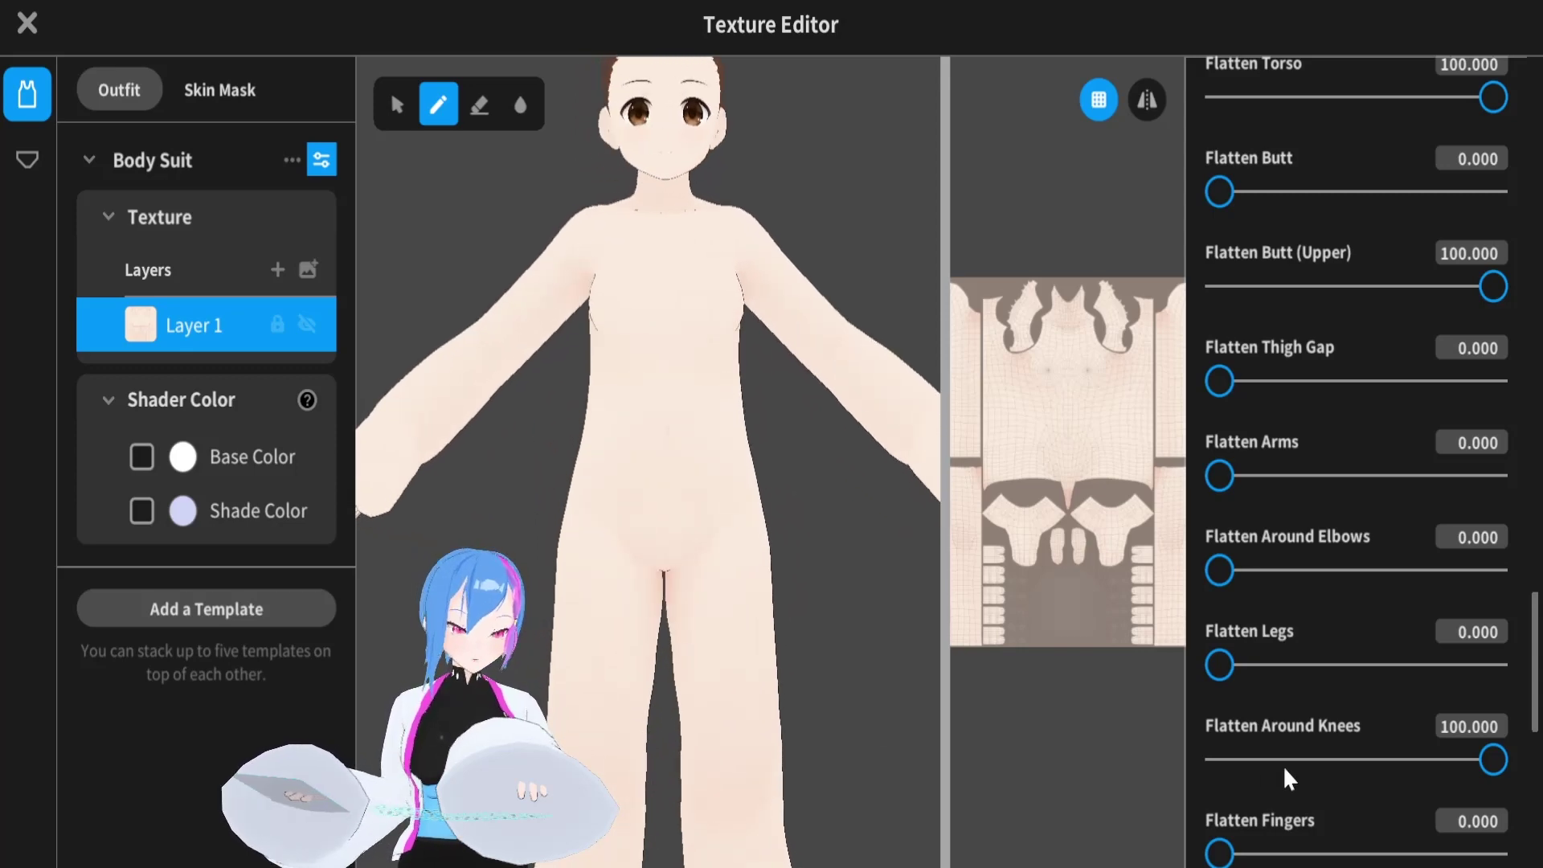
scroll(1290, 780, down, 2)
scroll(1288, 778, down, 4)
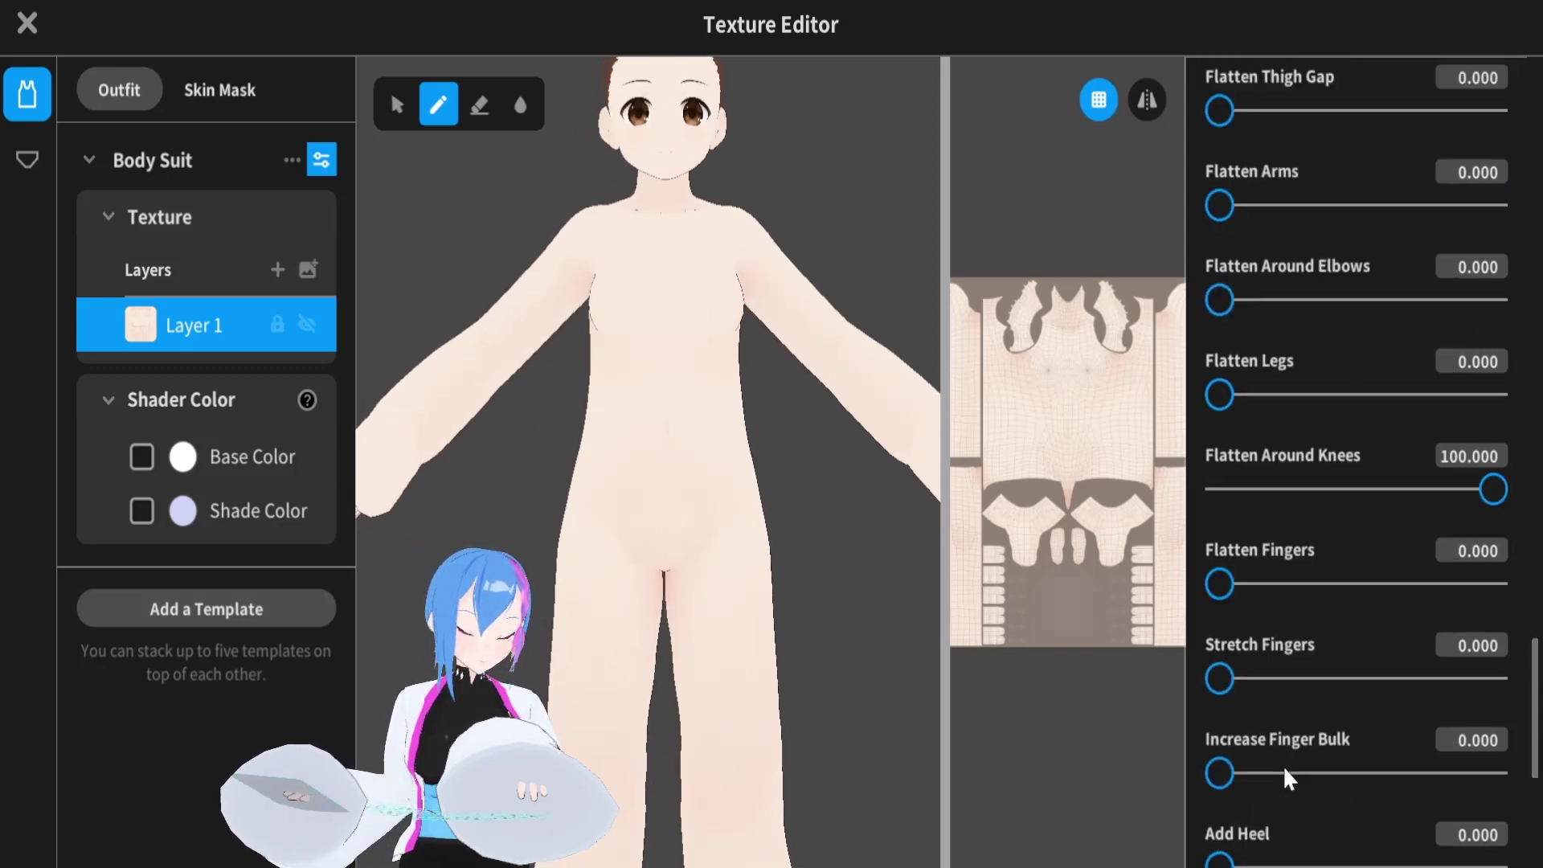
drag(1220, 435, 1494, 435)
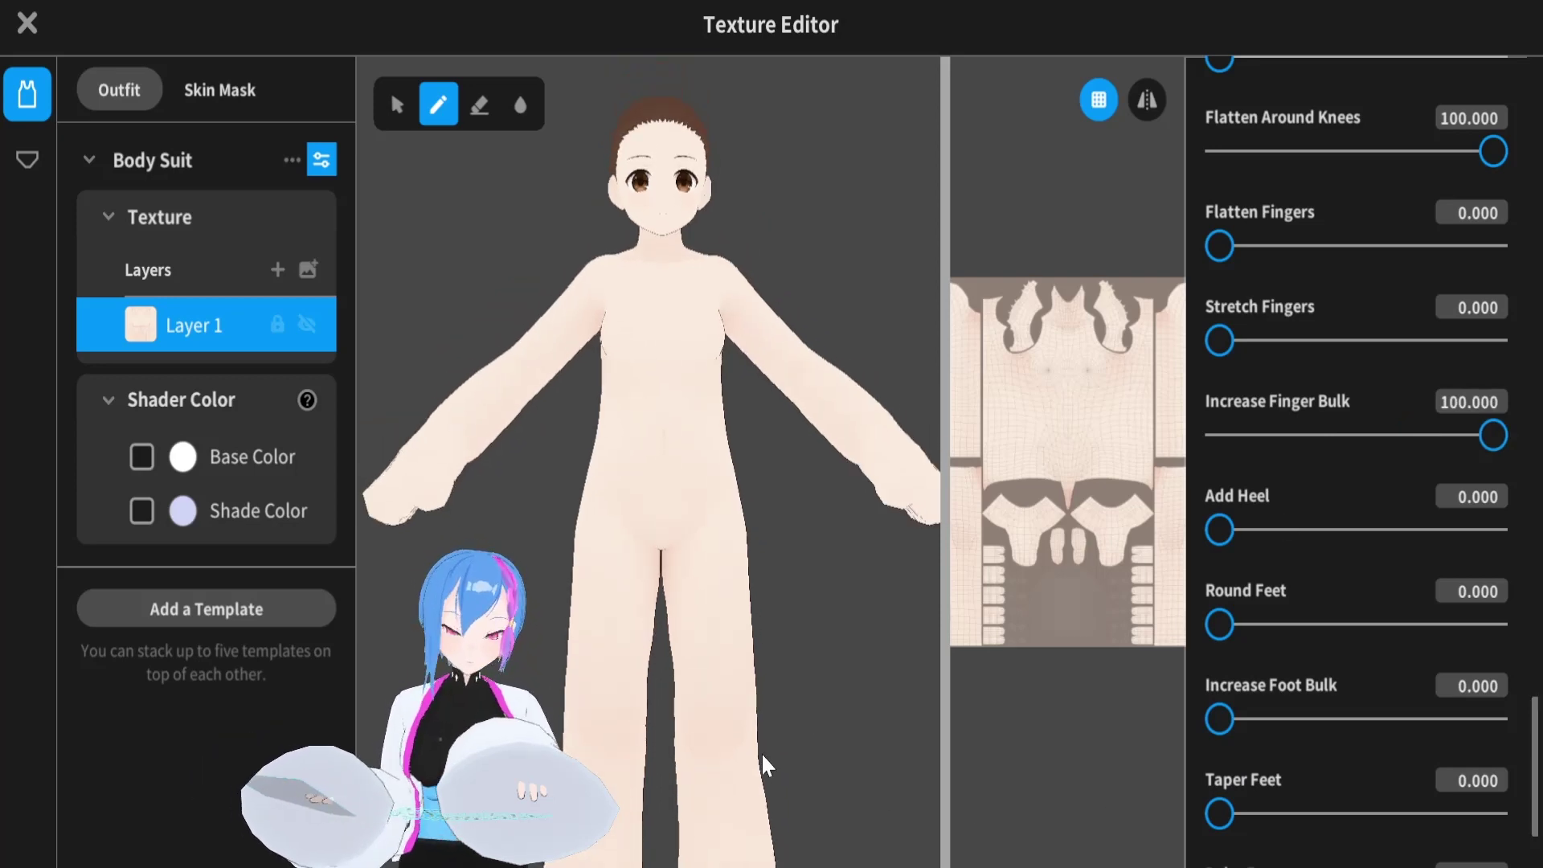
middle_drag(765, 763, 786, 574)
scroll(1333, 819, down, 2)
right_drag(708, 723, 1069, 843)
drag(1221, 820, 1494, 820)
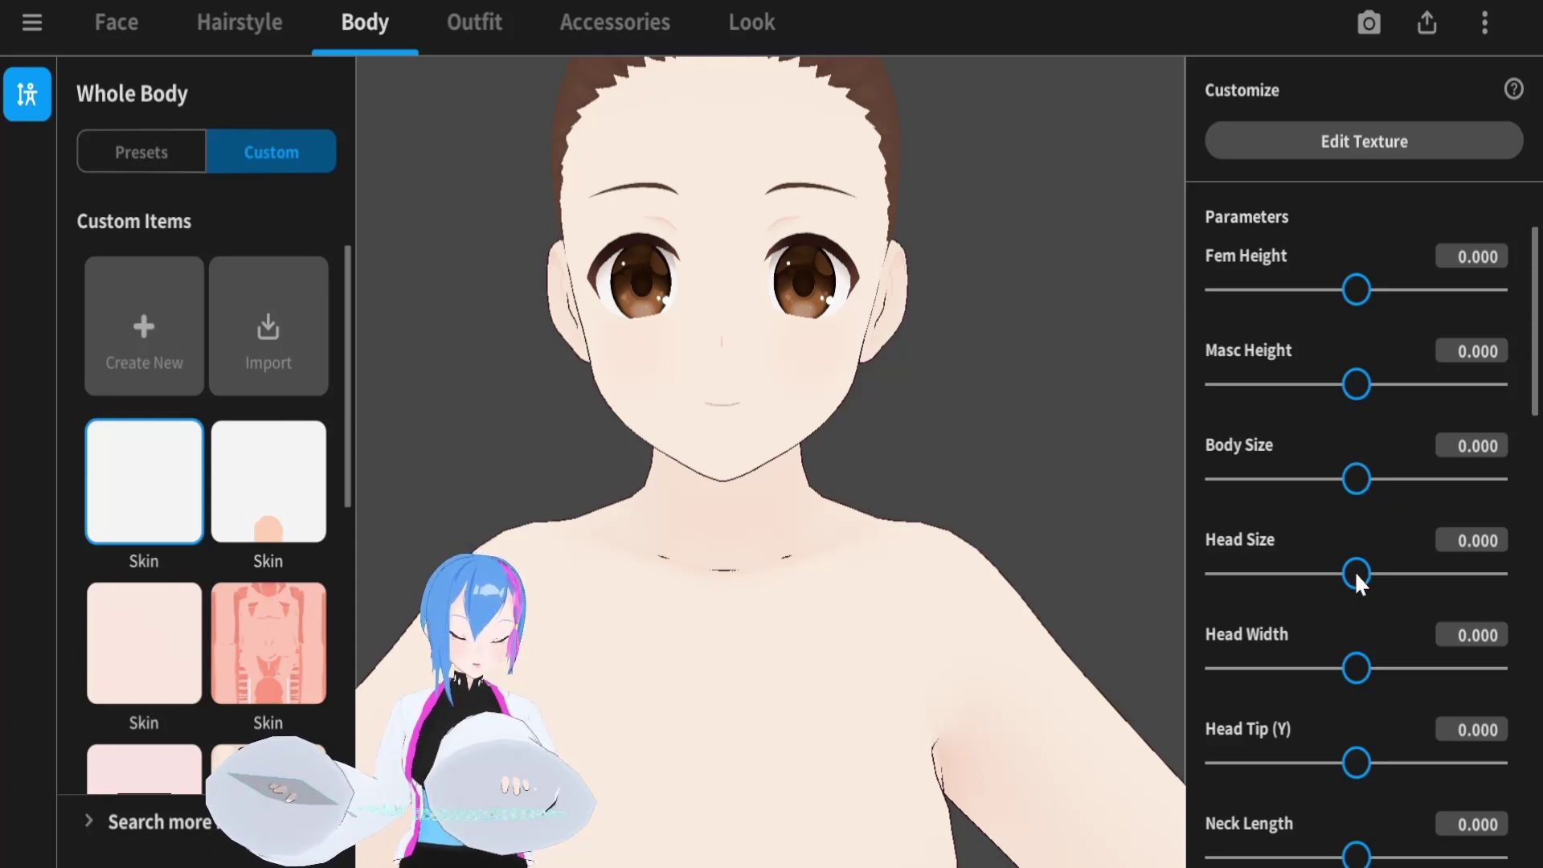
Enlarge the head and set Head Width to 2.000
drag(1355, 573, 1423, 572)
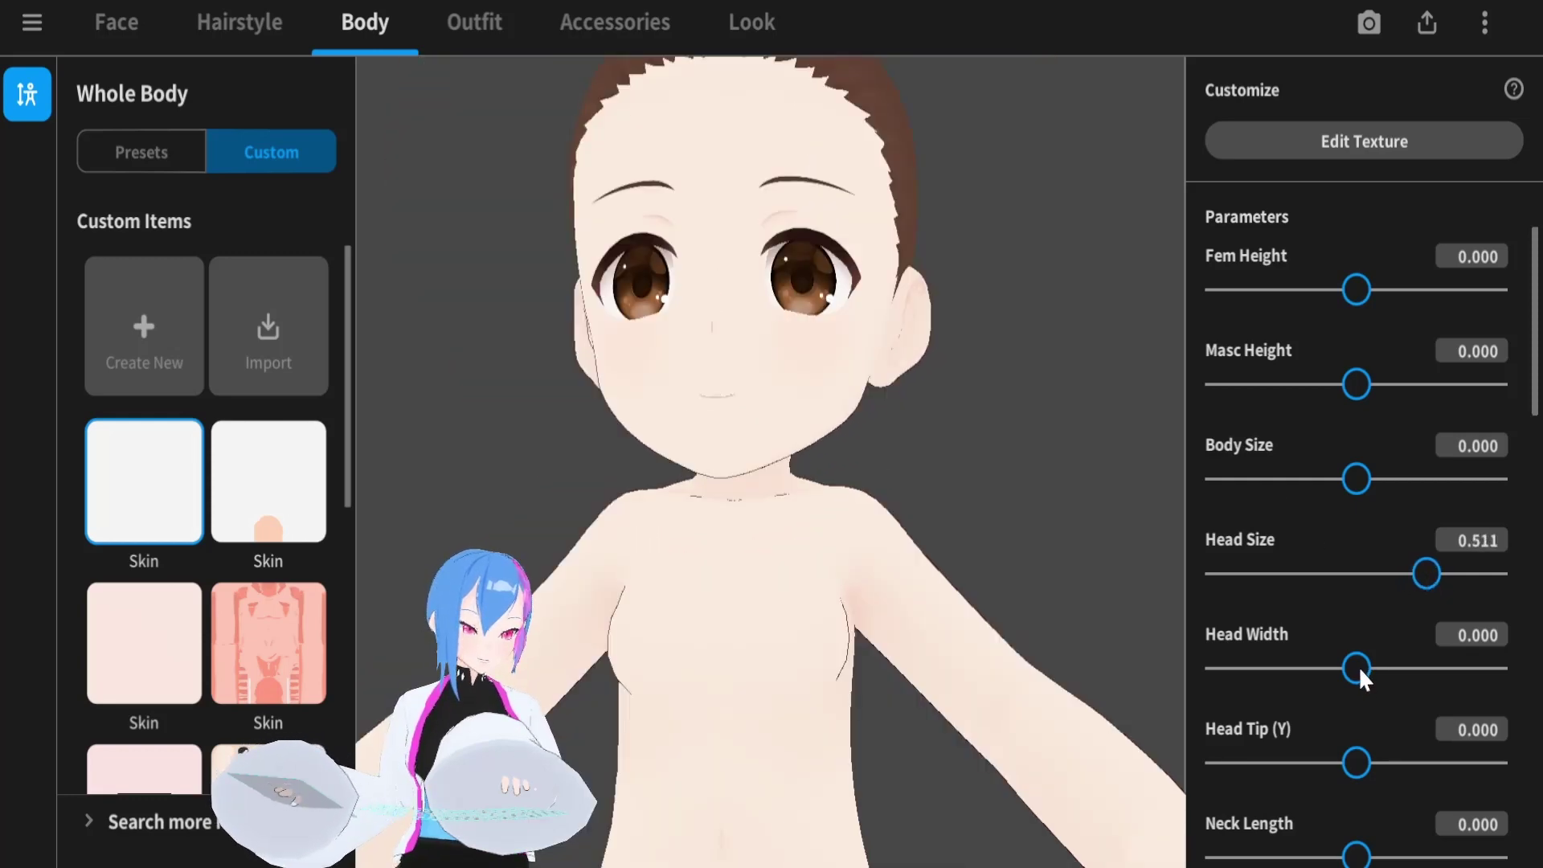
drag(1360, 674, 1462, 635)
key(BackSpace)
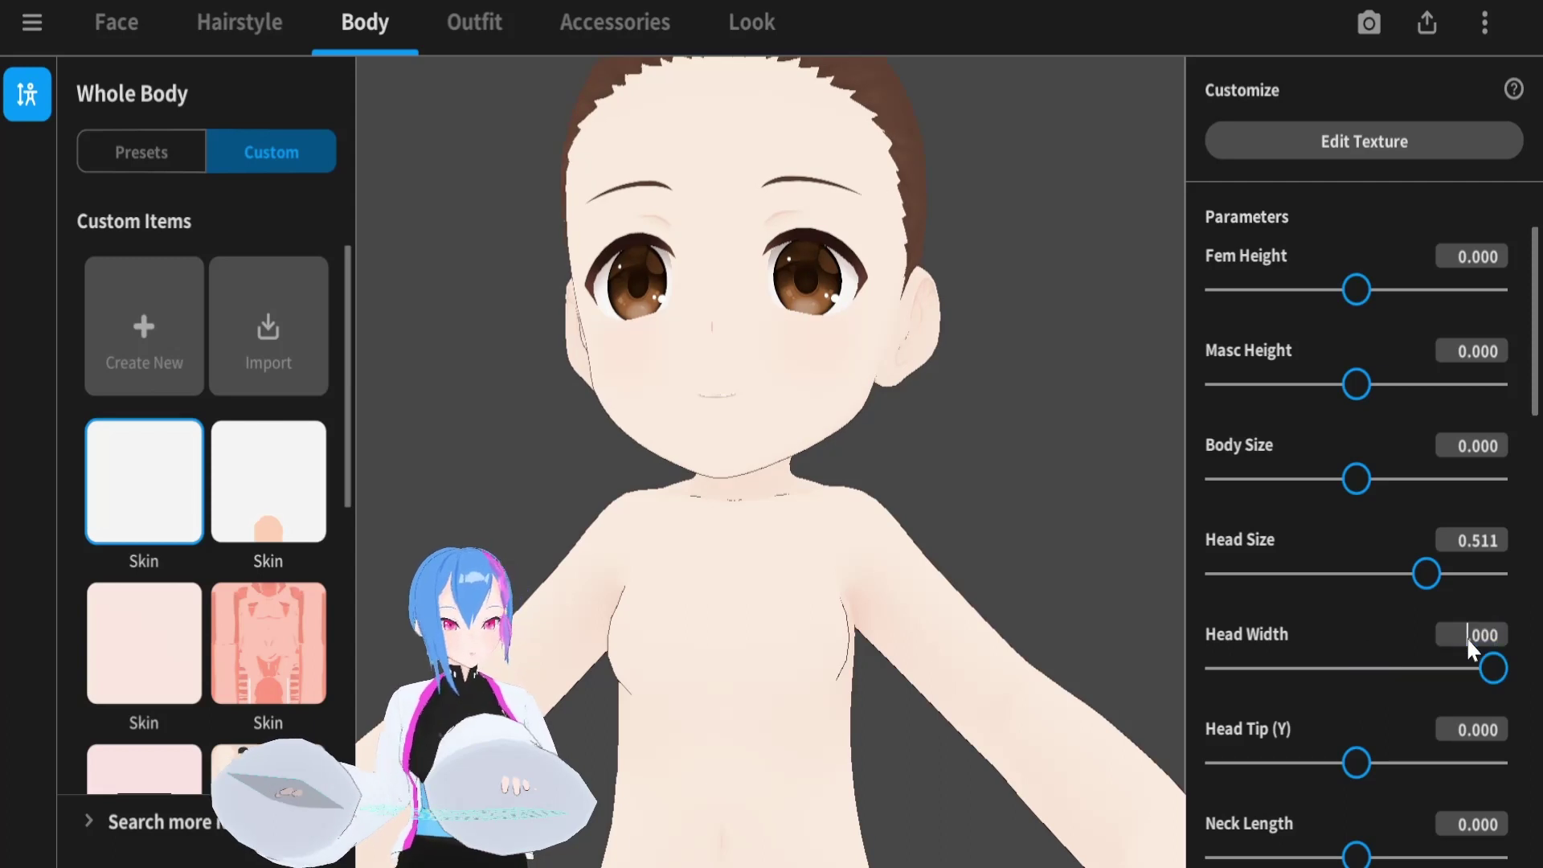
text(2)
key(Return)
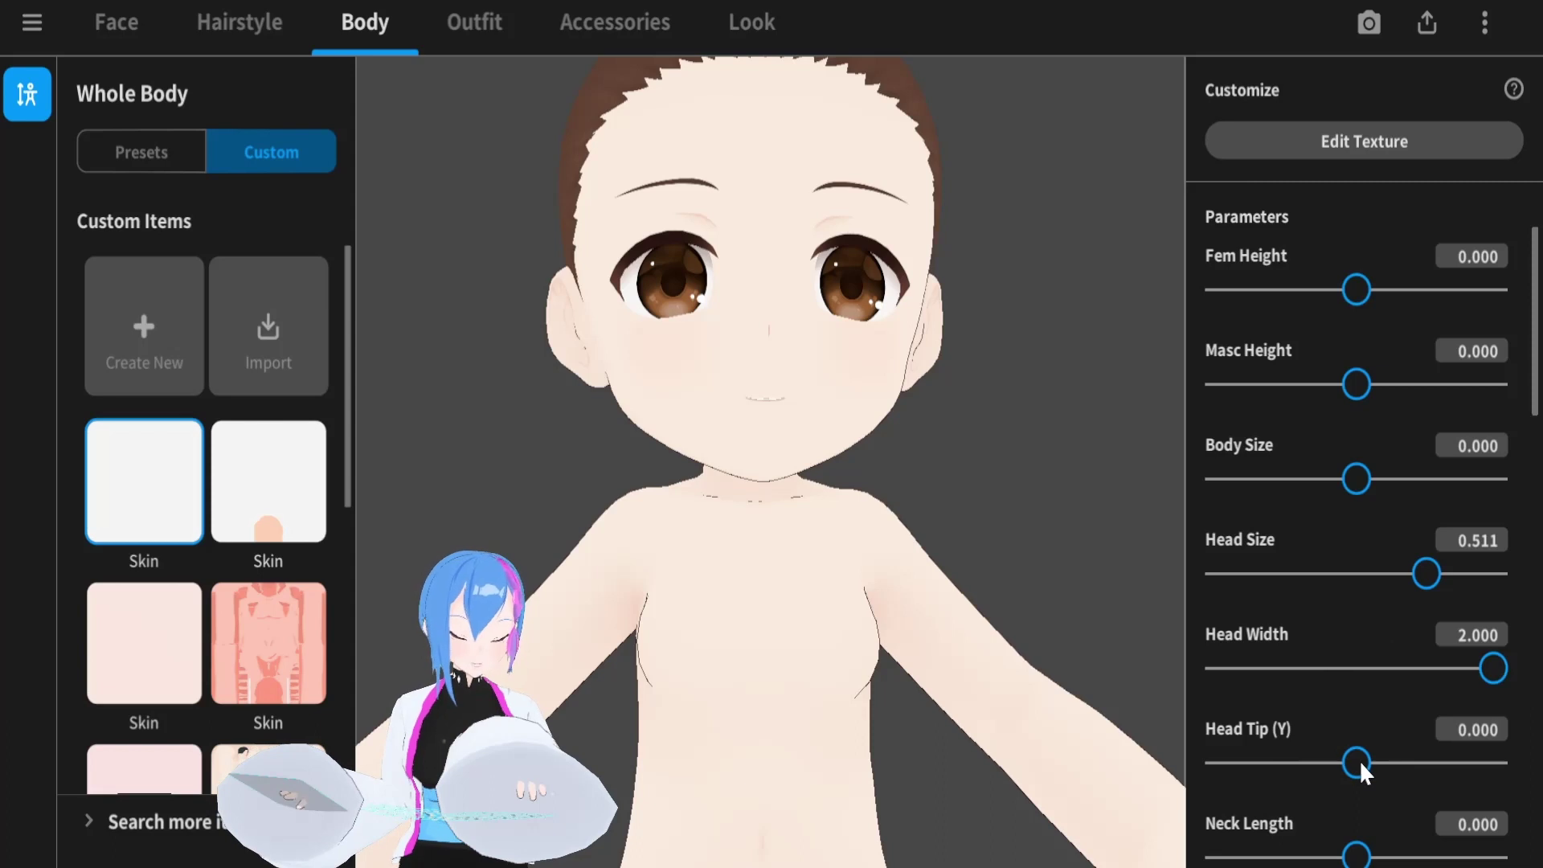
Raise Head Tip (Y) to 0.358
drag(1358, 759, 1409, 760)
click(1500, 729)
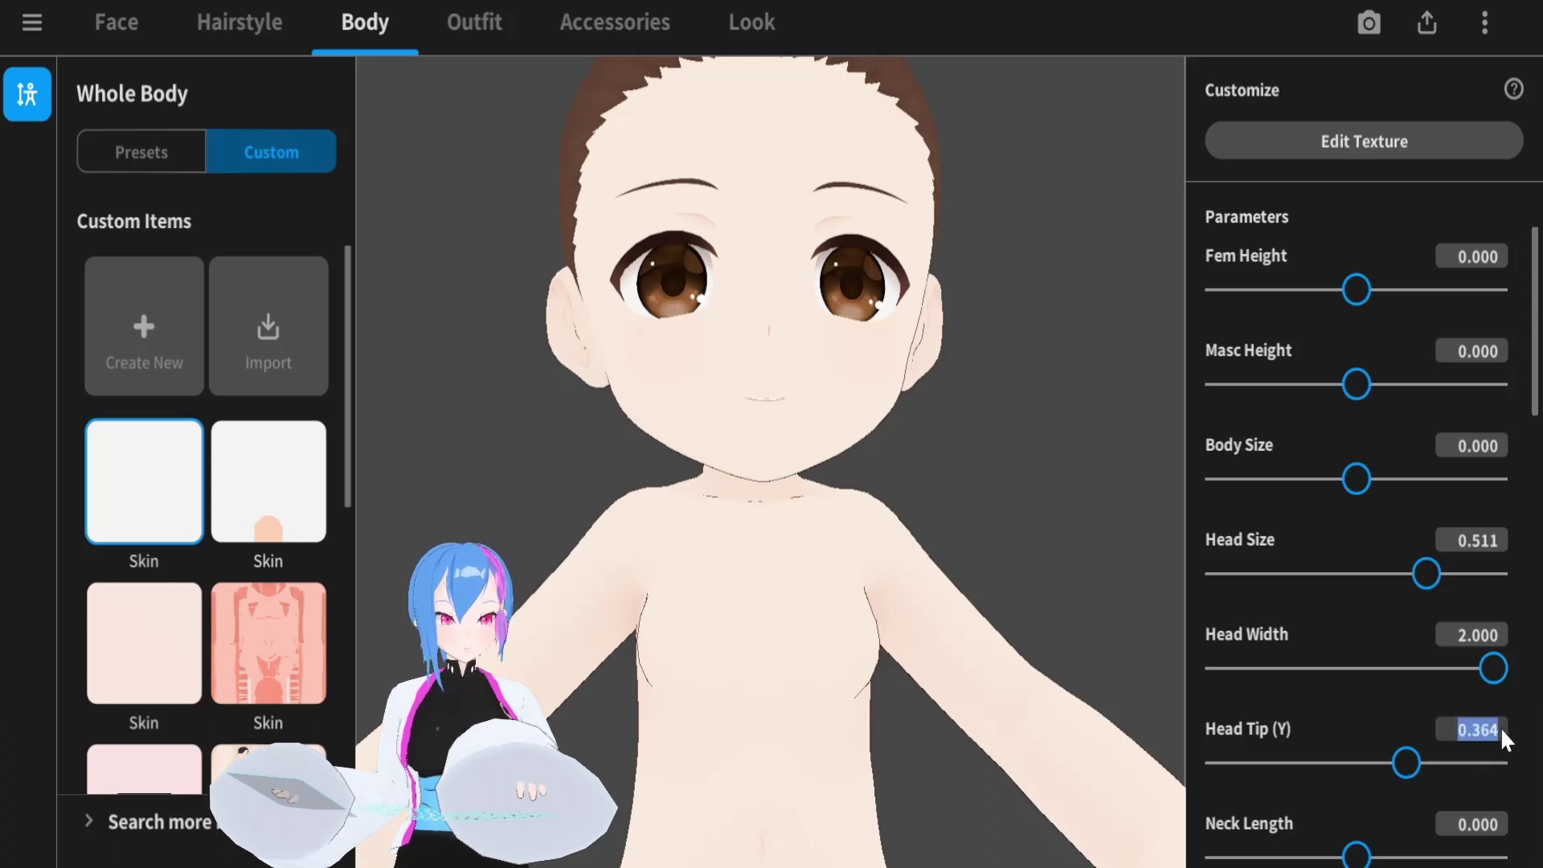
key(BackSpace)
key(BackSpace)
text(58)
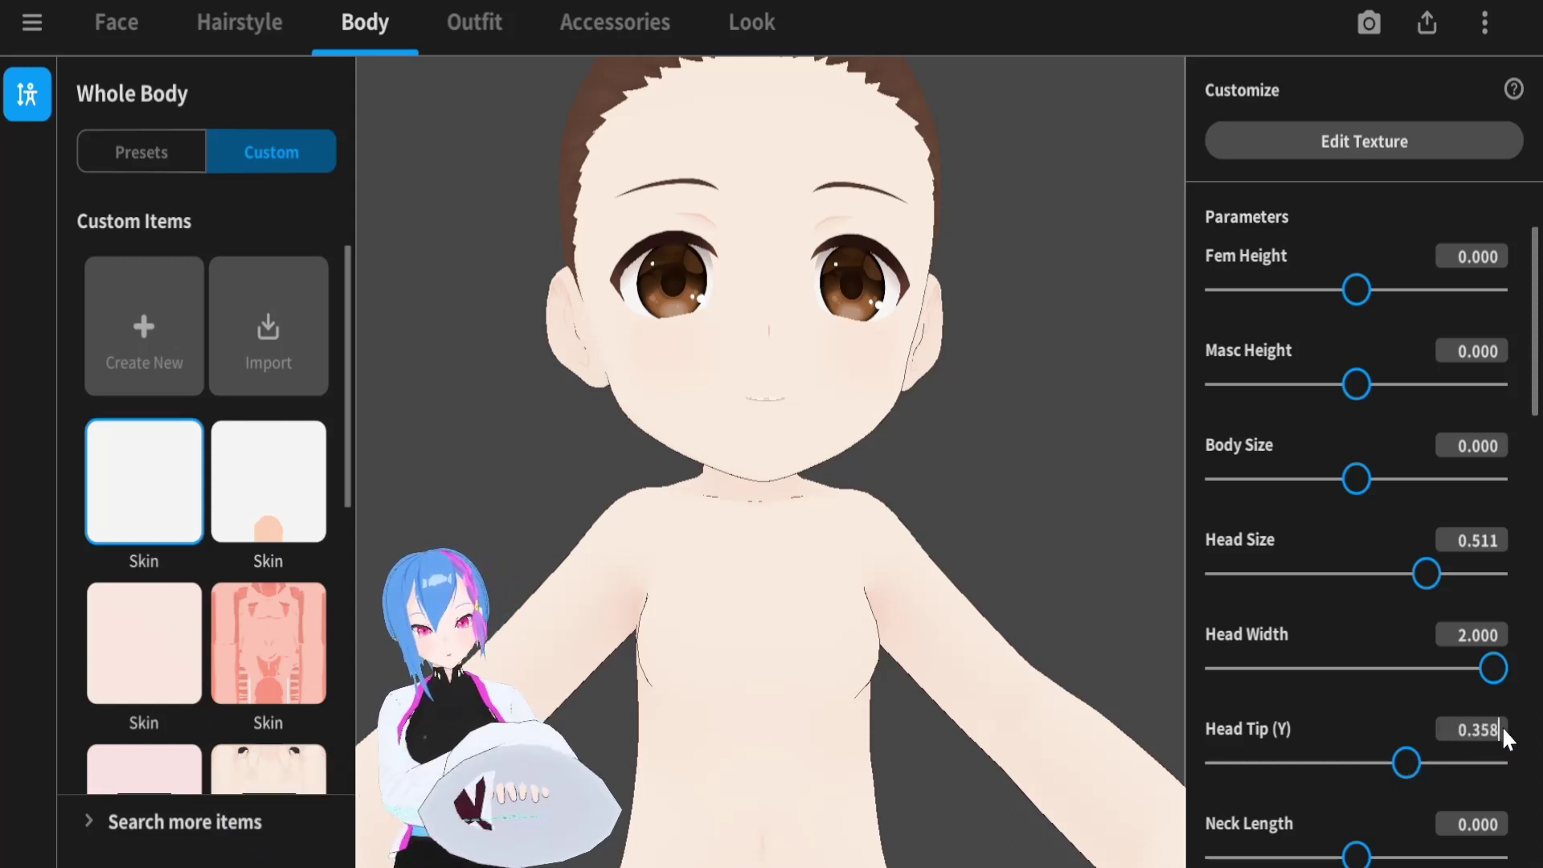
key(Return)
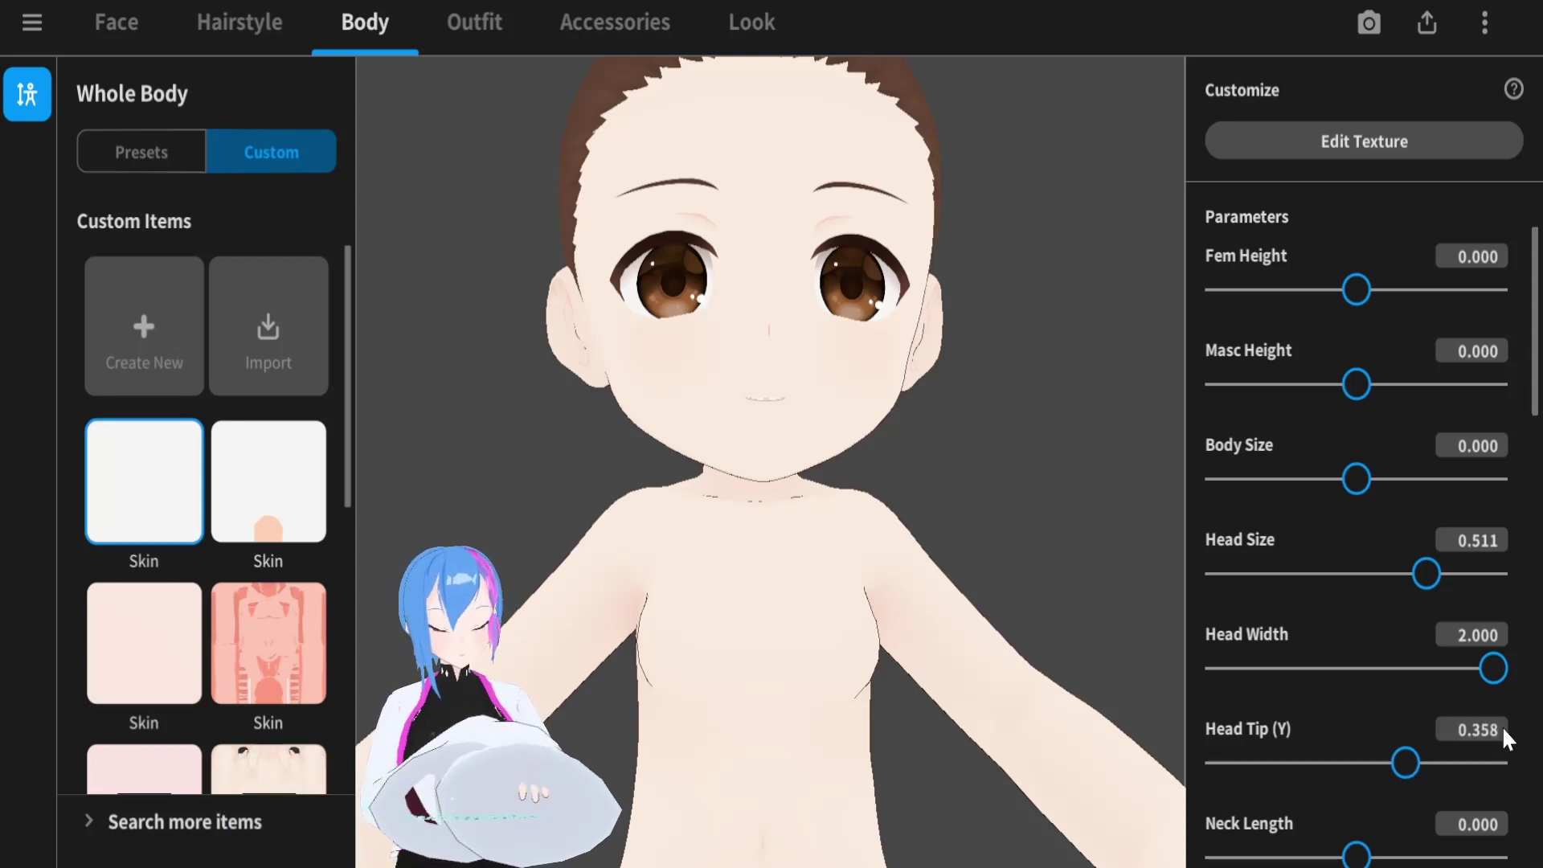
right_drag(1125, 611, 957, 526)
Lengthen the neck slightly and widen Shoulder Width to 1.000
drag(1358, 853, 1381, 859)
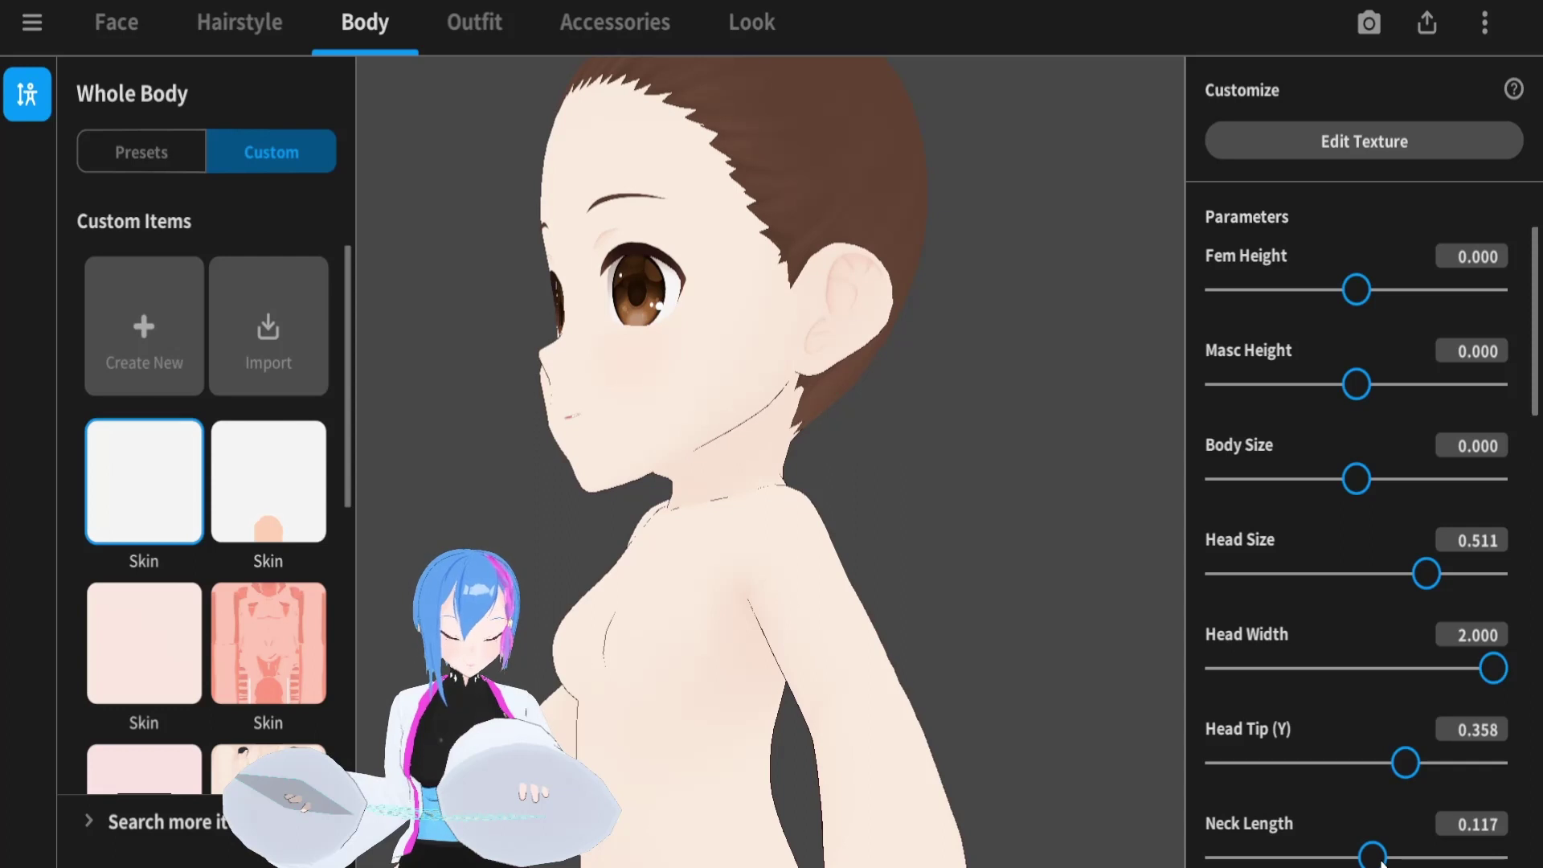
drag(1381, 862, 1388, 862)
scroll(1487, 755, down, 2)
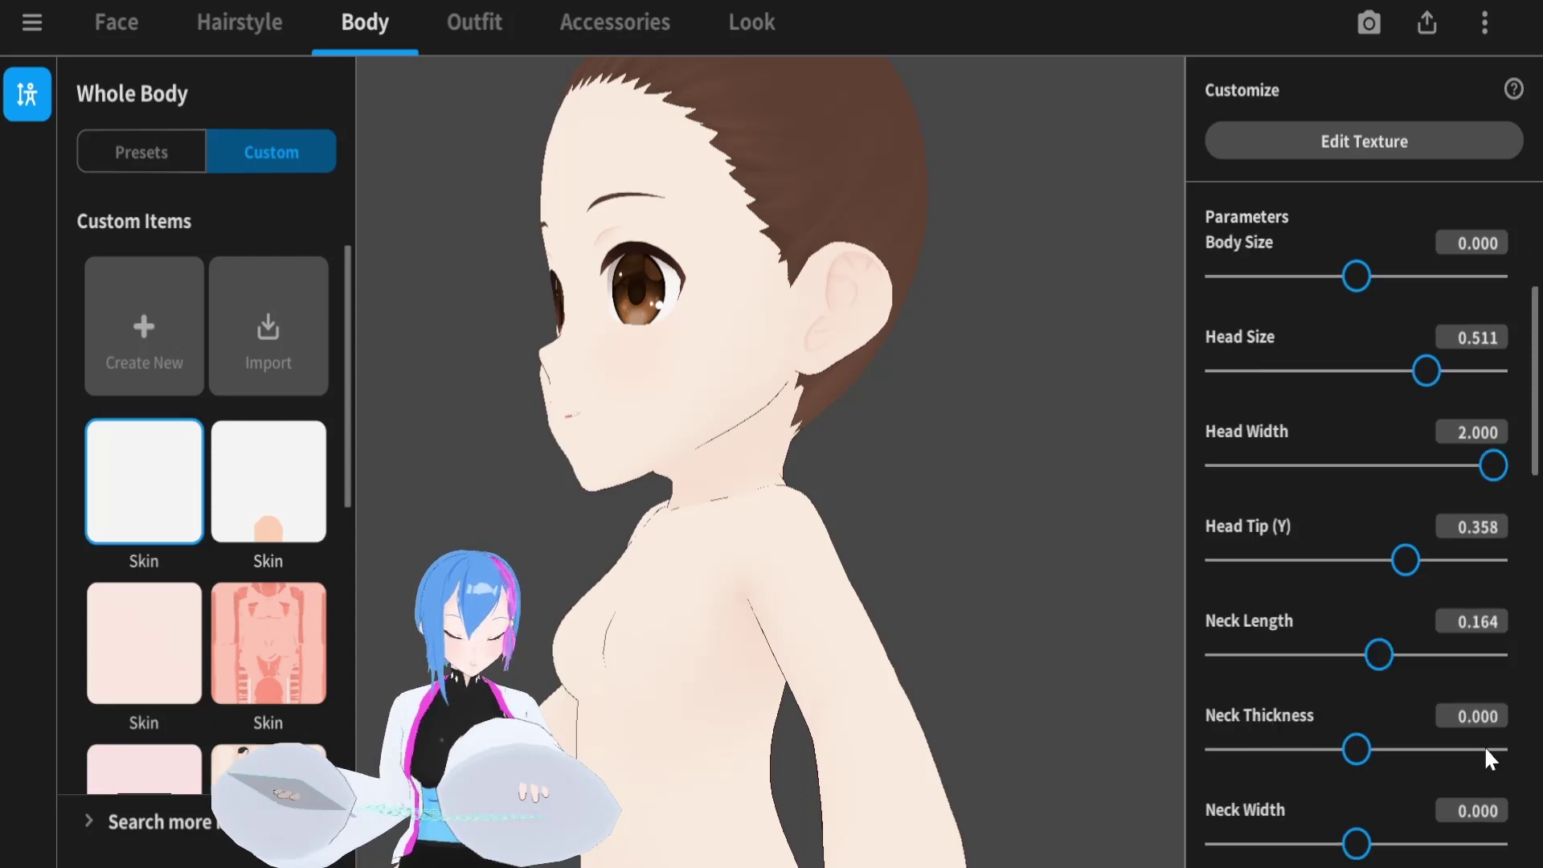
scroll(1484, 746, down, 2)
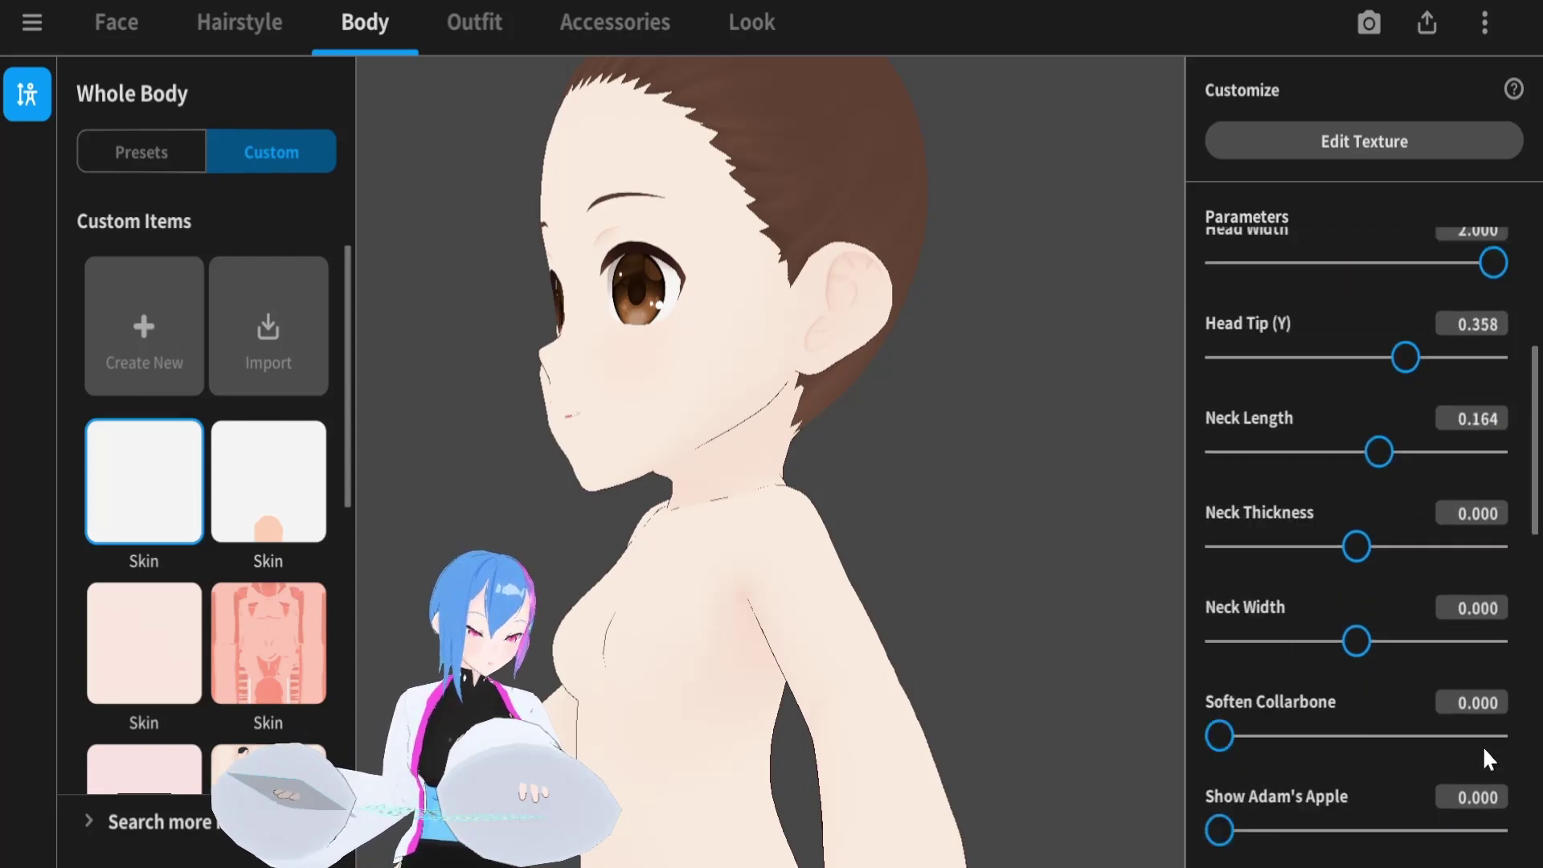
scroll(1484, 746, down, 2)
scroll(1480, 746, down, 1)
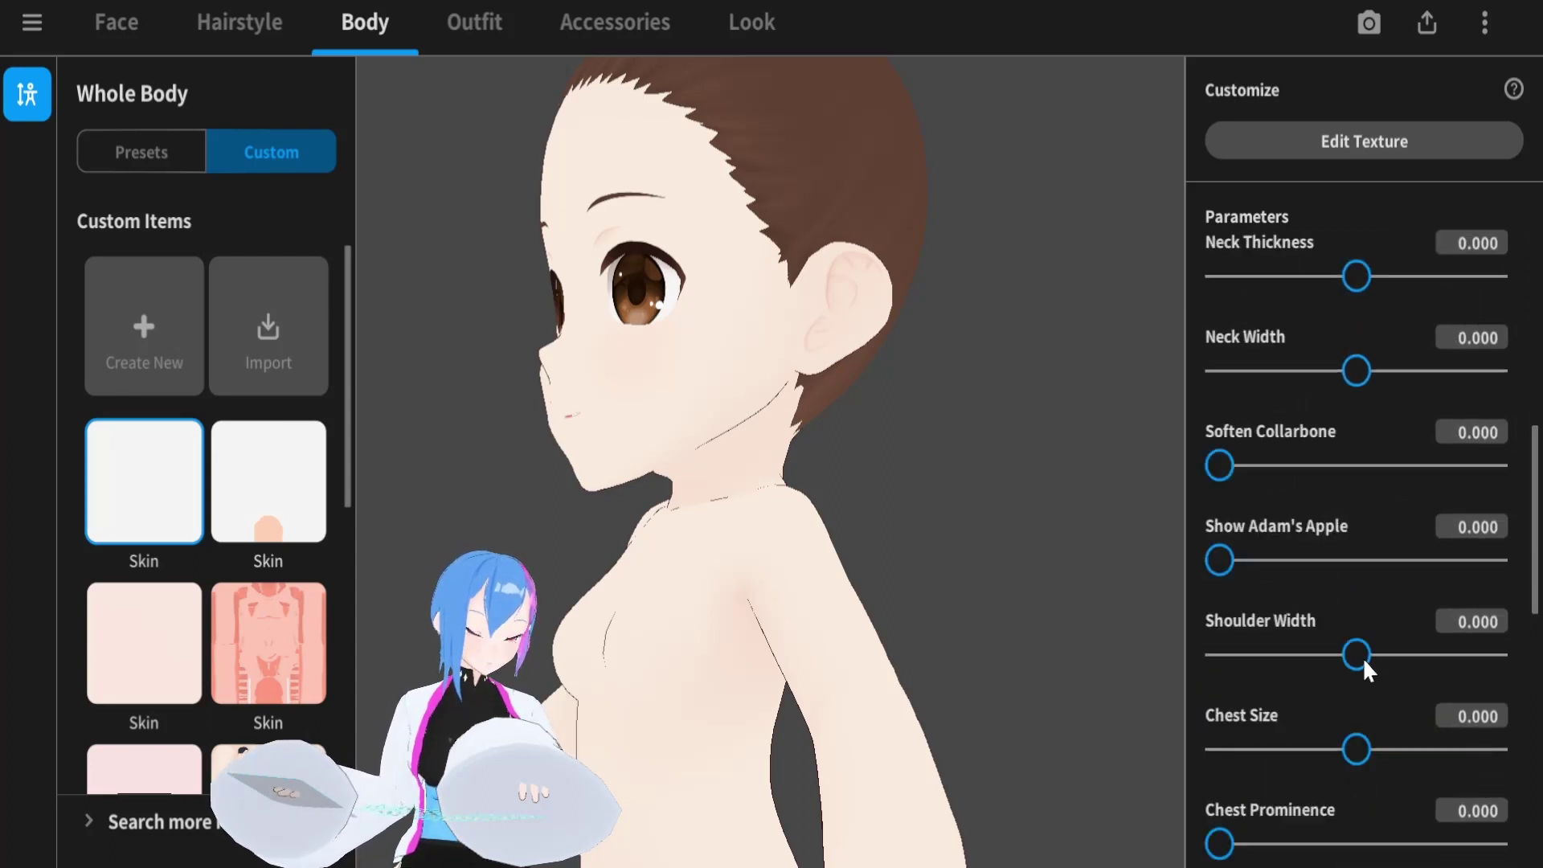
drag(1361, 656, 1494, 655)
drag(802, 623, 1193, 648)
Shorten Arm Length to -0.470
scroll(1276, 710, down, 5)
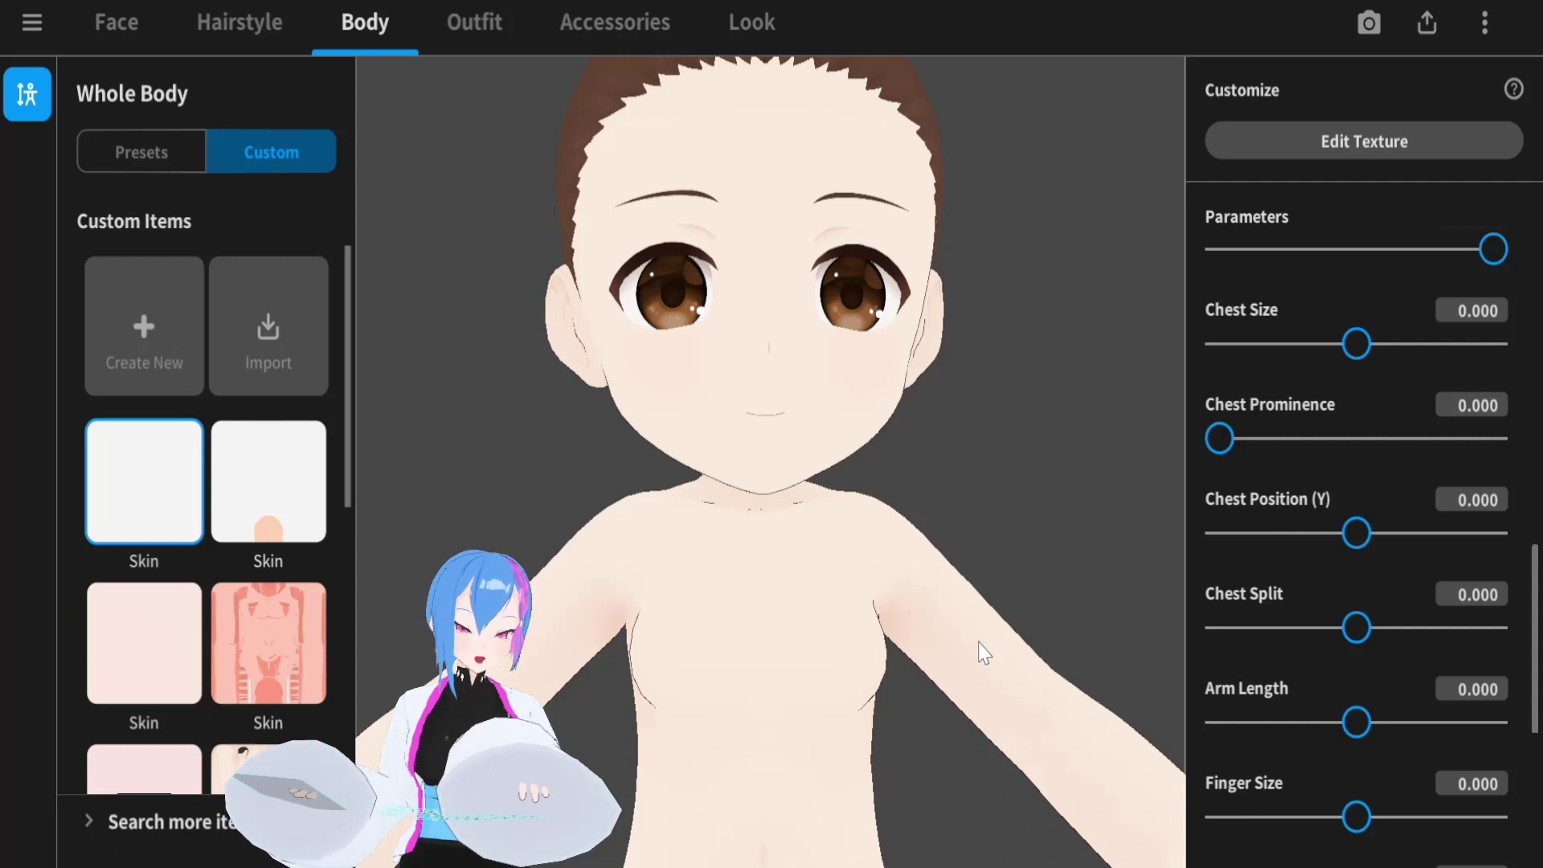
middle_drag(987, 653, 1046, 619)
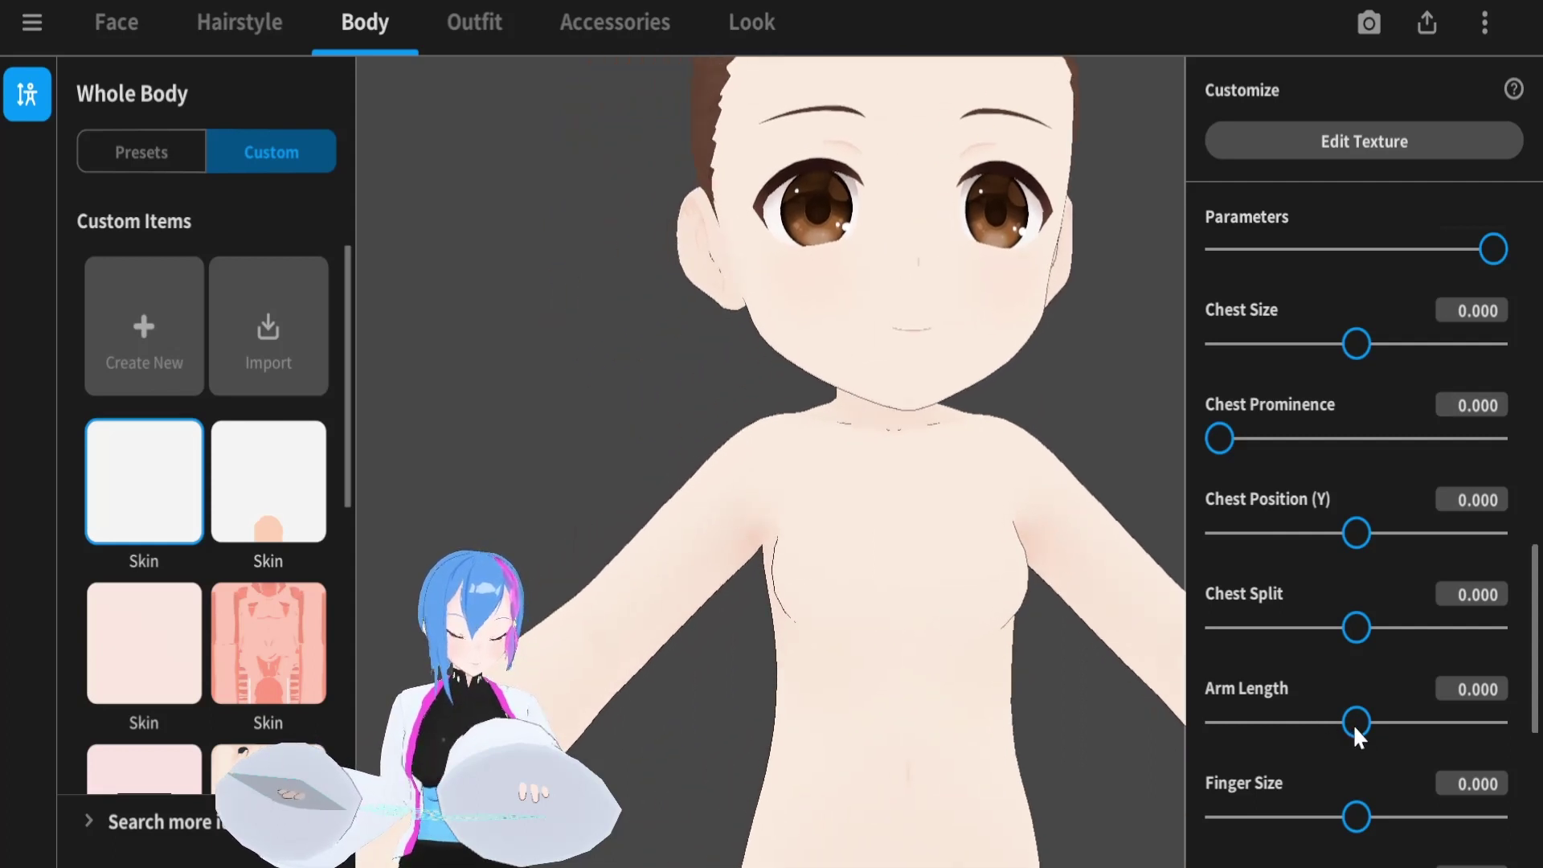
drag(1356, 724, 1292, 723)
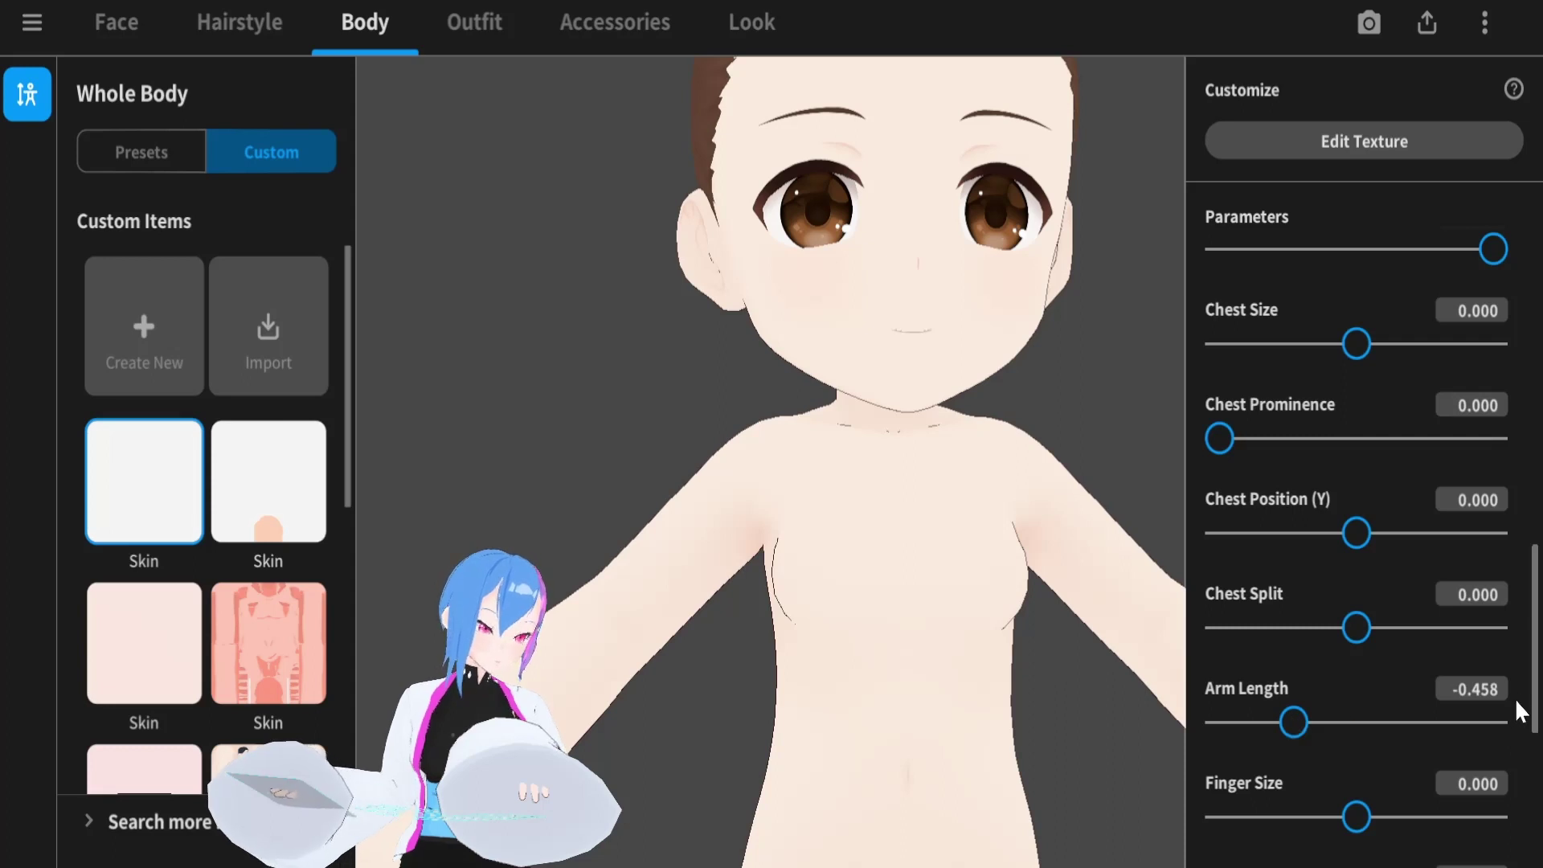
key(BackSpace)
key(BackSpace)
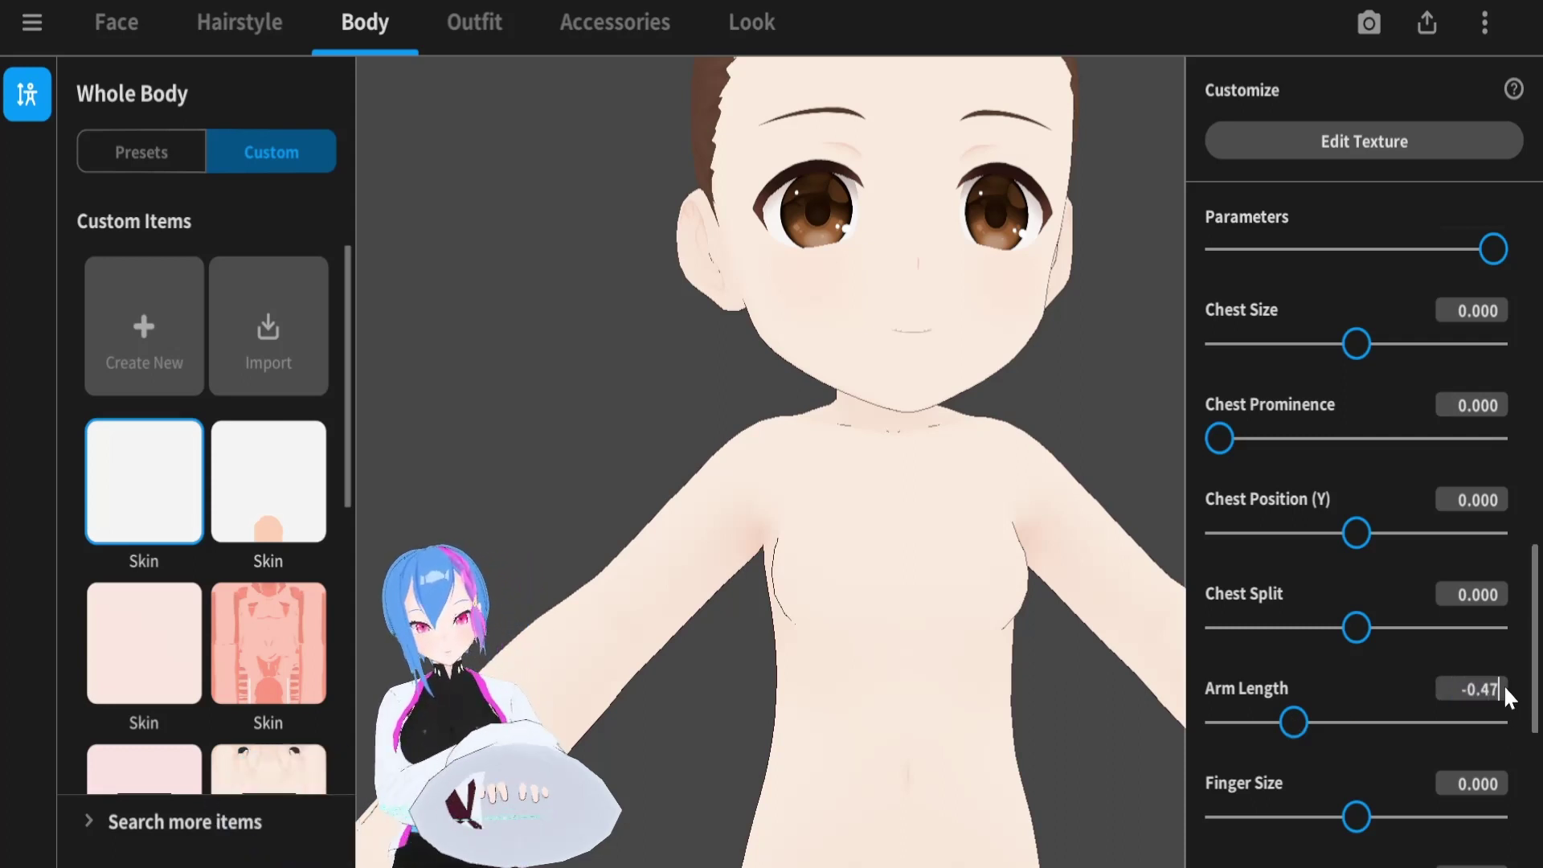
key(Return)
scroll(1315, 595, down, 3)
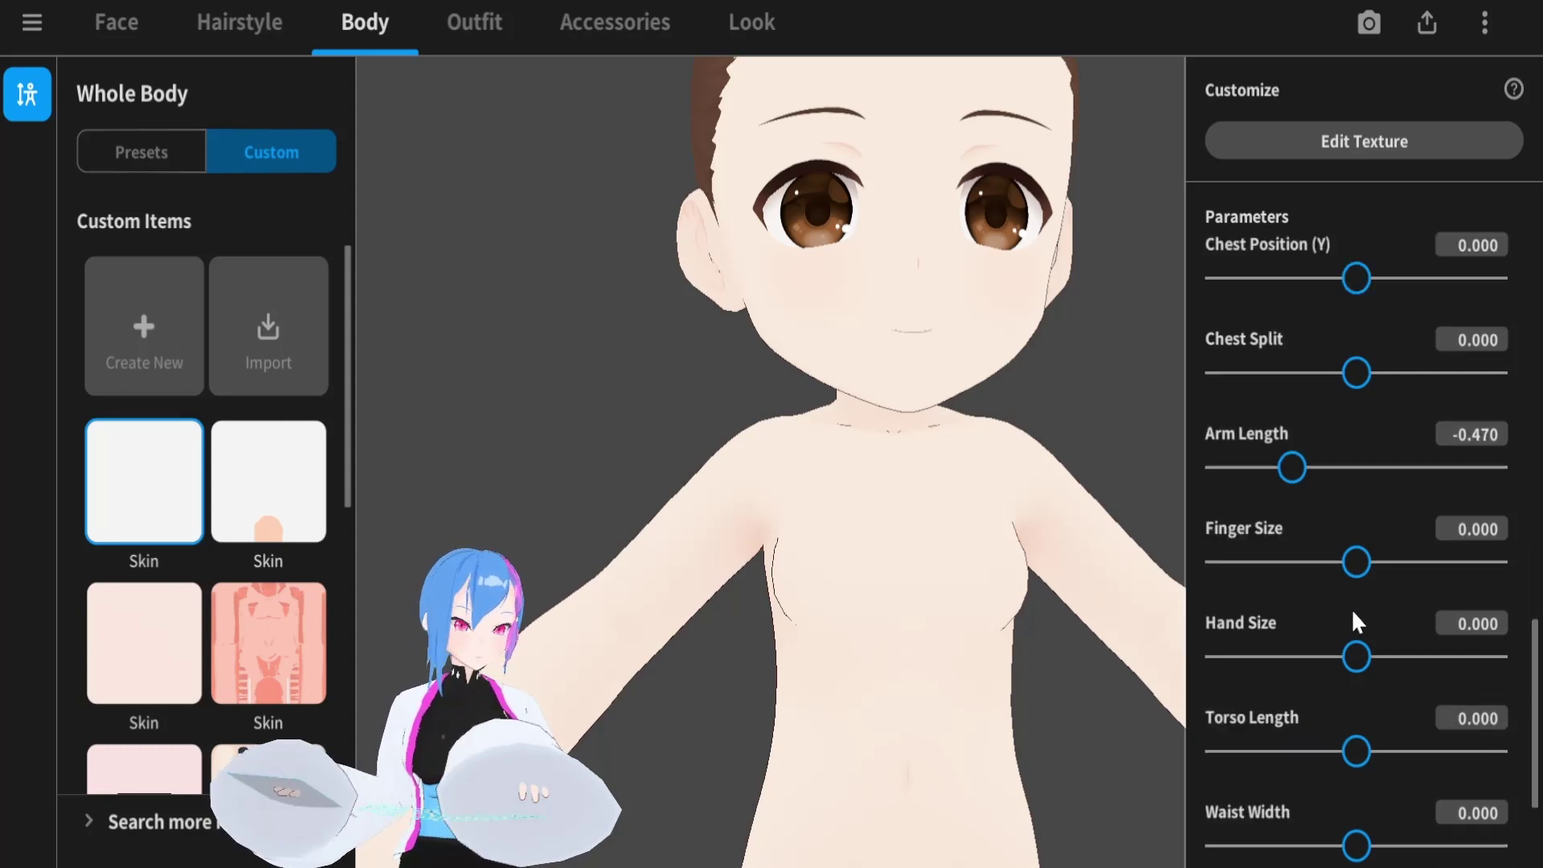
Enlarge Finger Size to 0.648 and set Hand Size to 0.093
mouse_move(1353, 562)
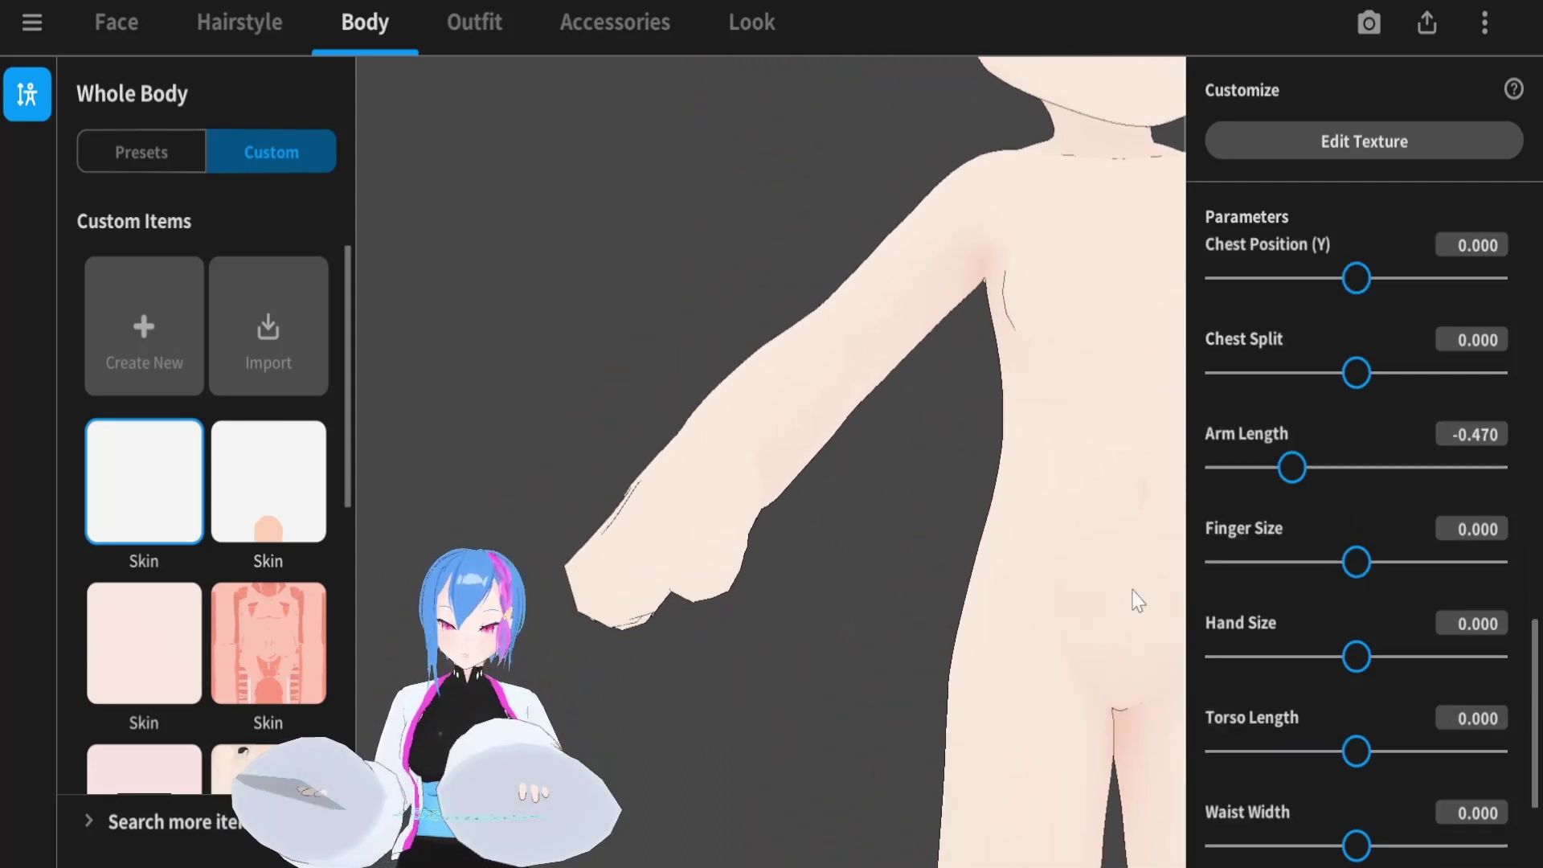
drag(1344, 558, 1432, 557)
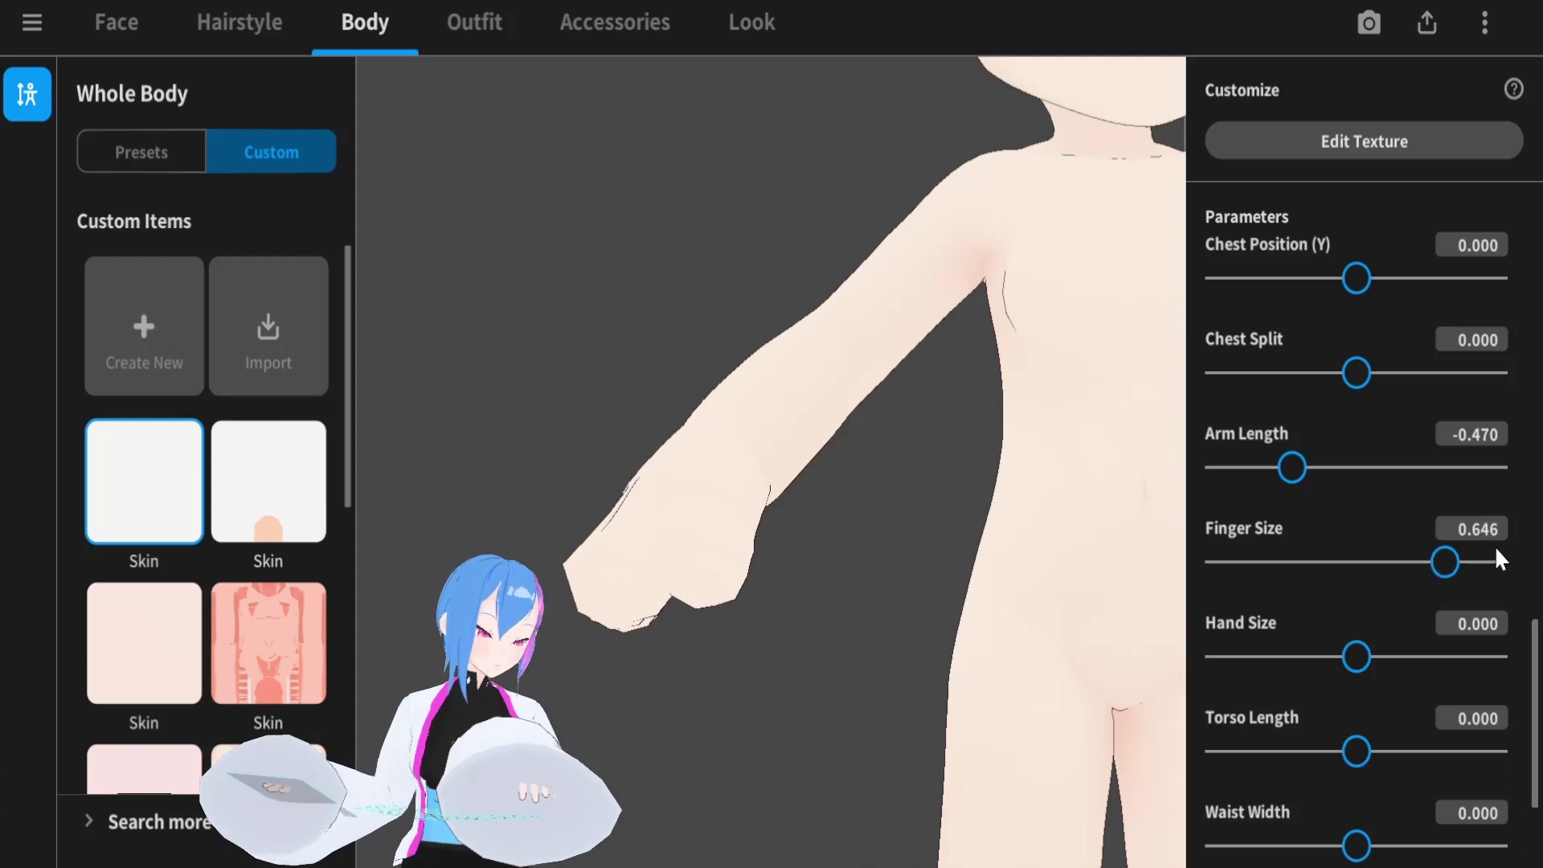
key(BackSpace)
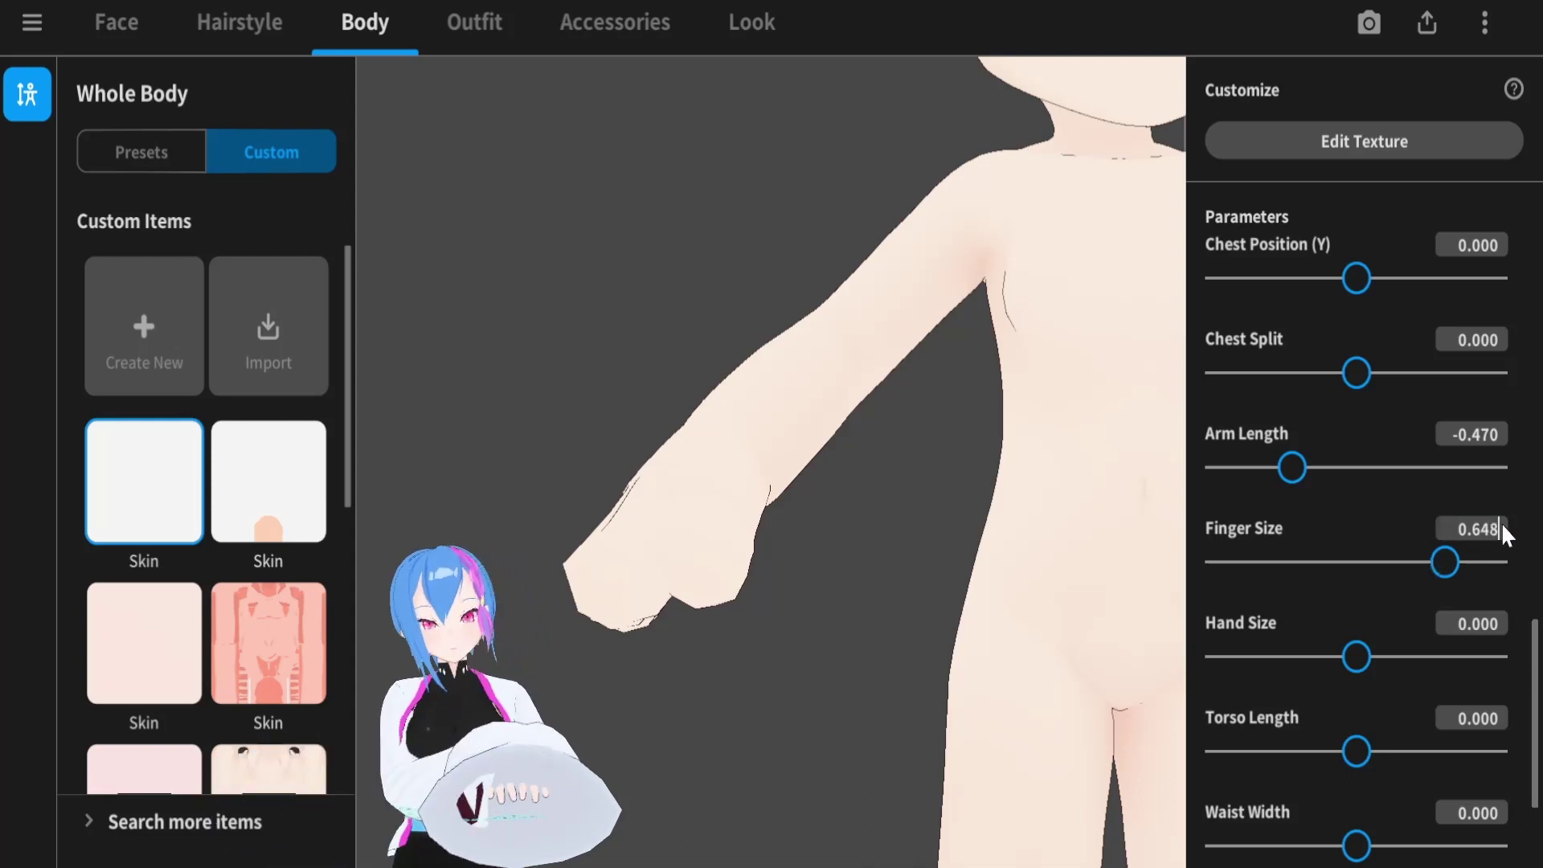
drag(972, 490, 1037, 482)
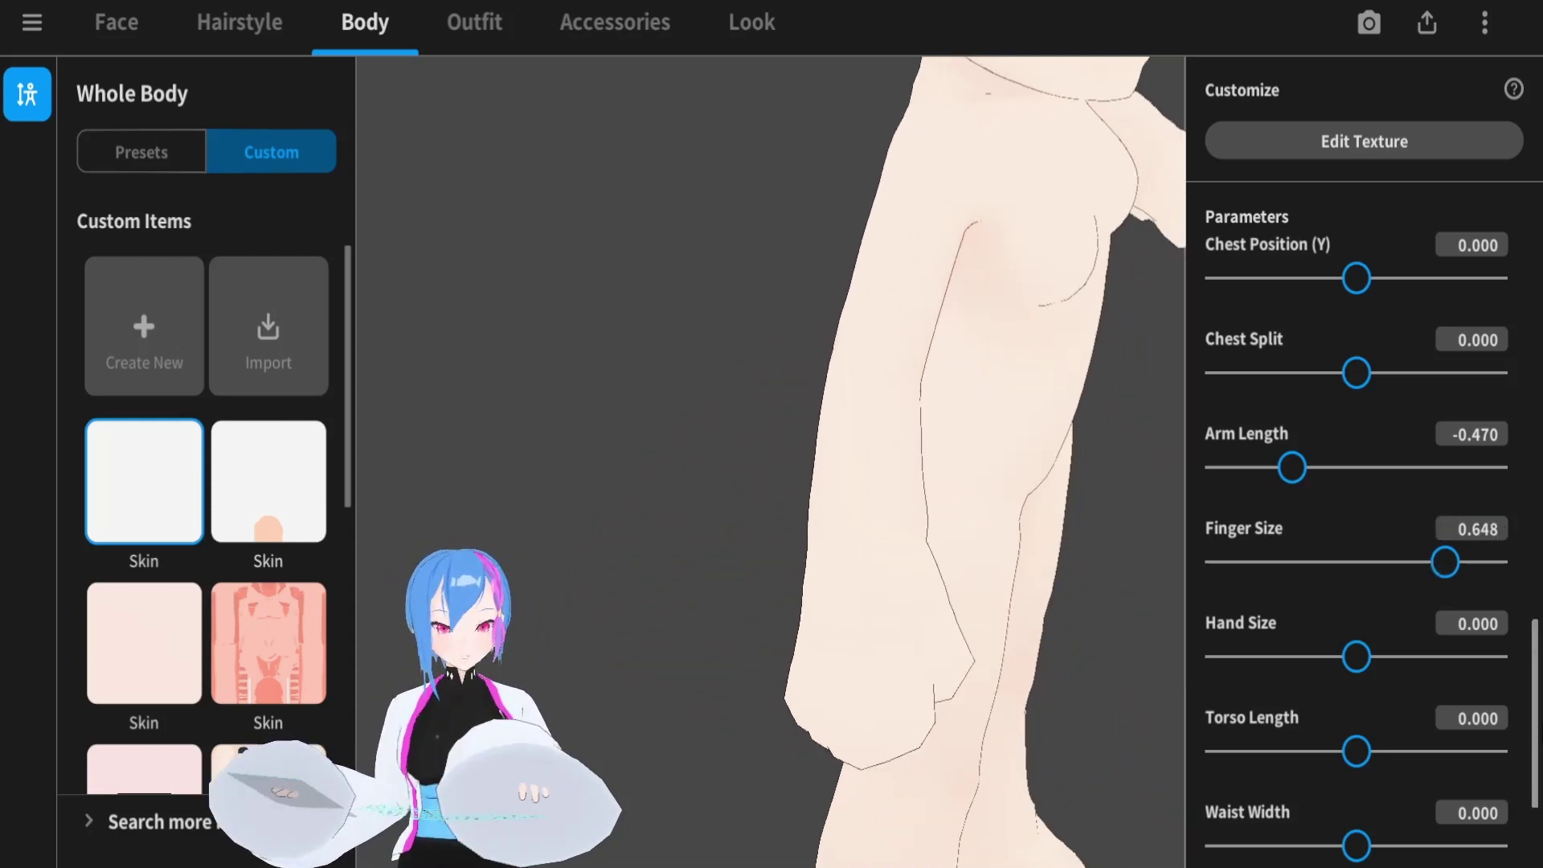
drag(1357, 648, 1367, 648)
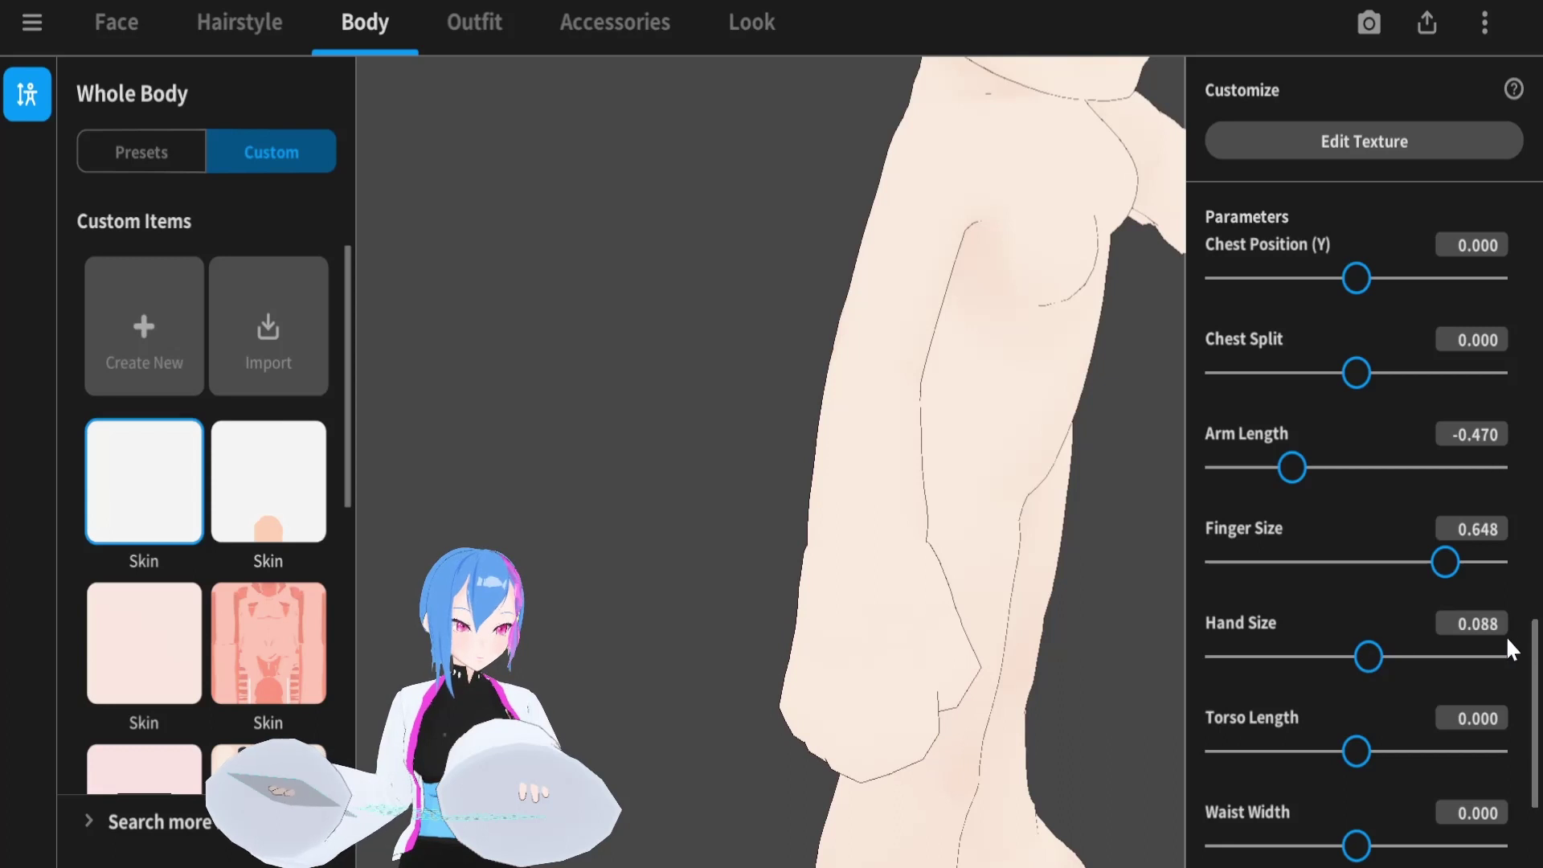
key(BackSpace)
key(BackSpace)
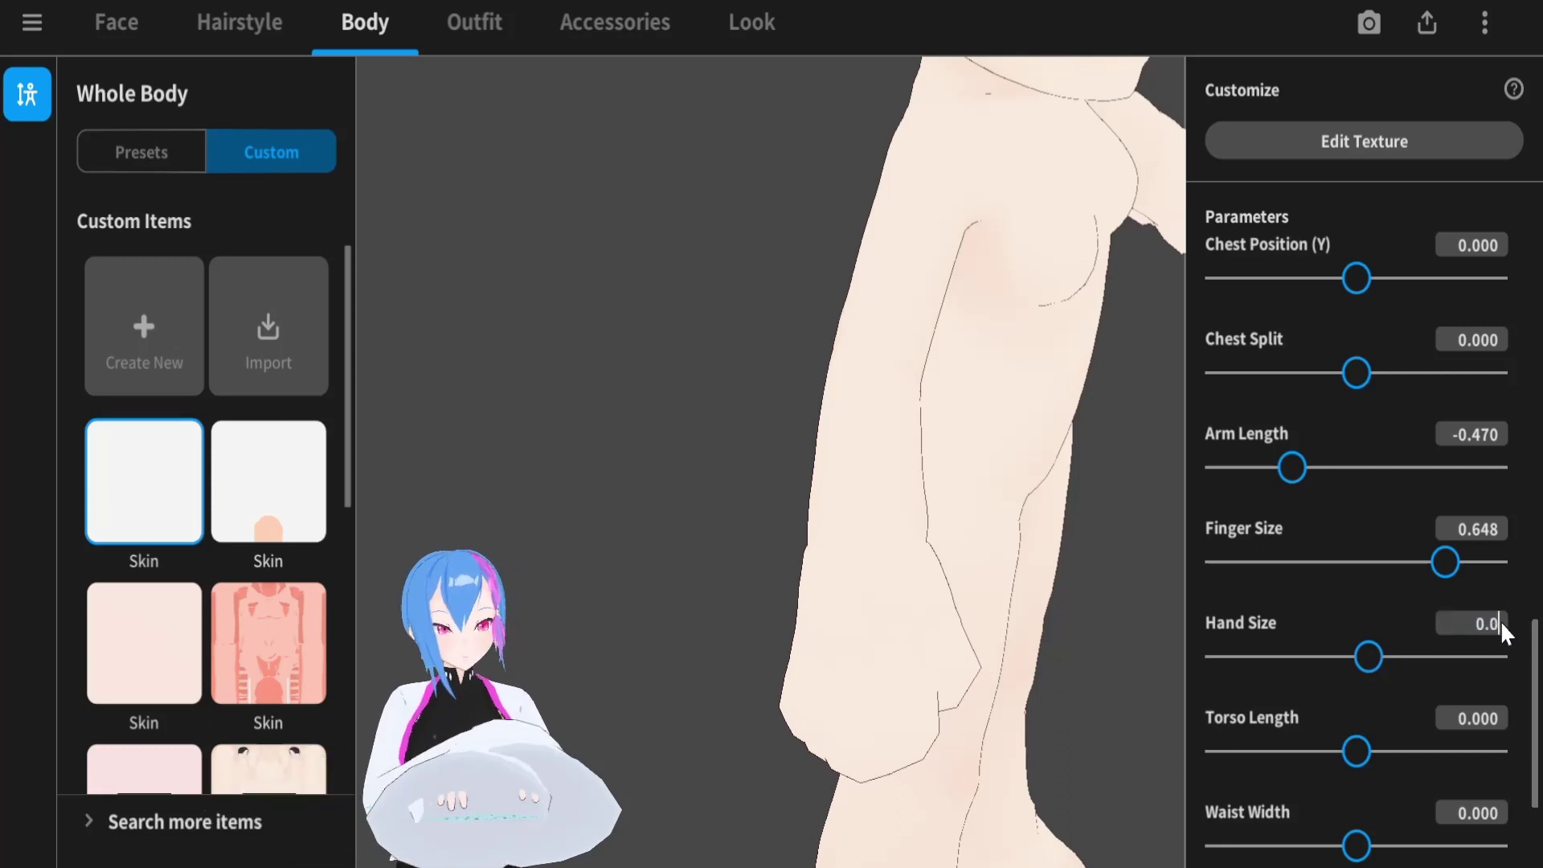
key(Return)
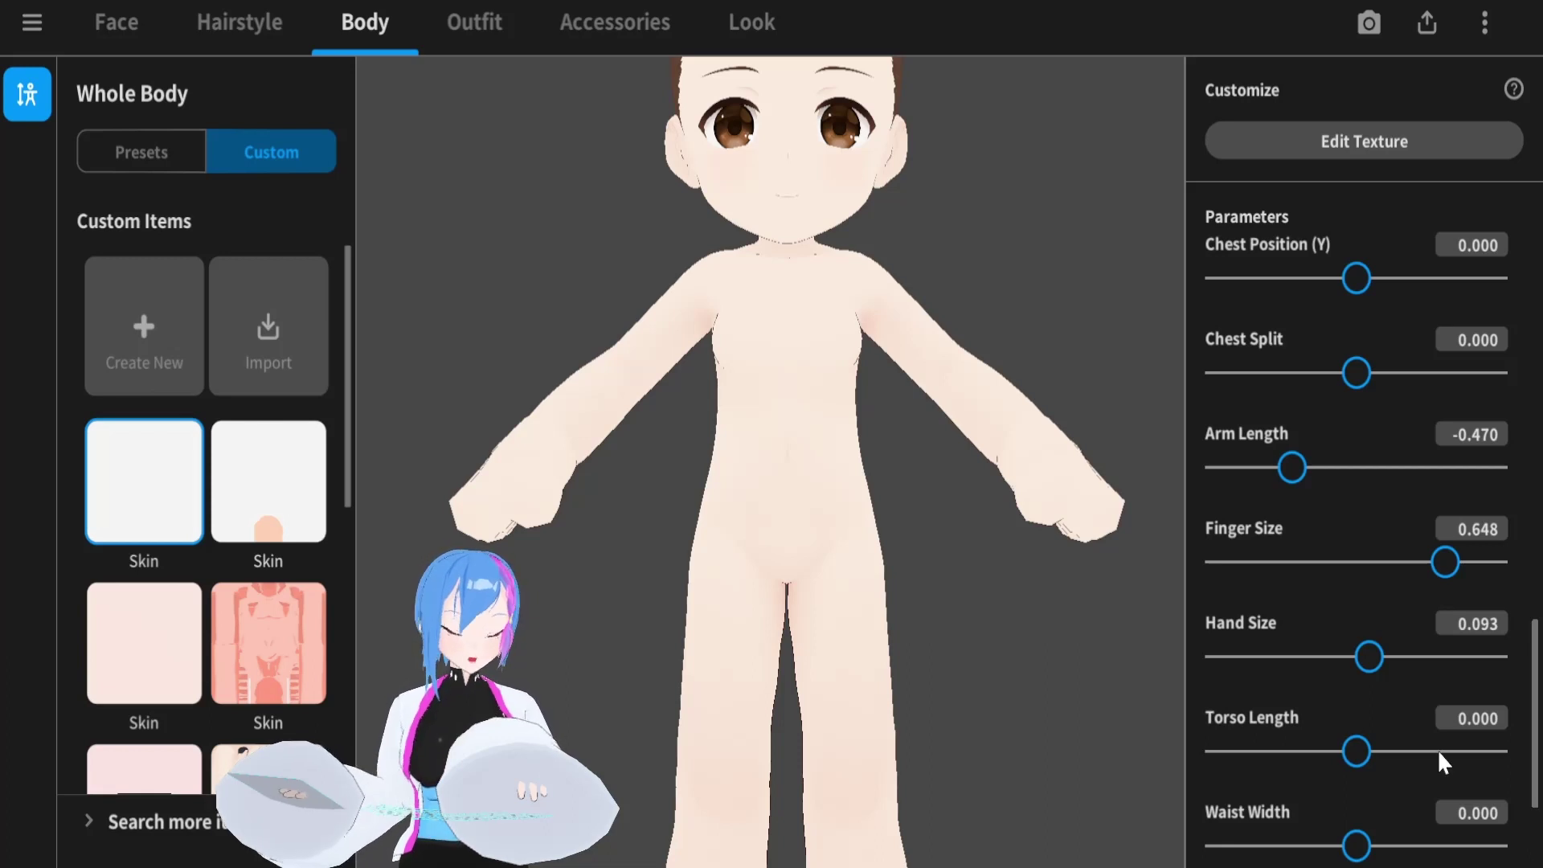
Shorten Torso Length to -0.330
drag(1359, 750, 1303, 751)
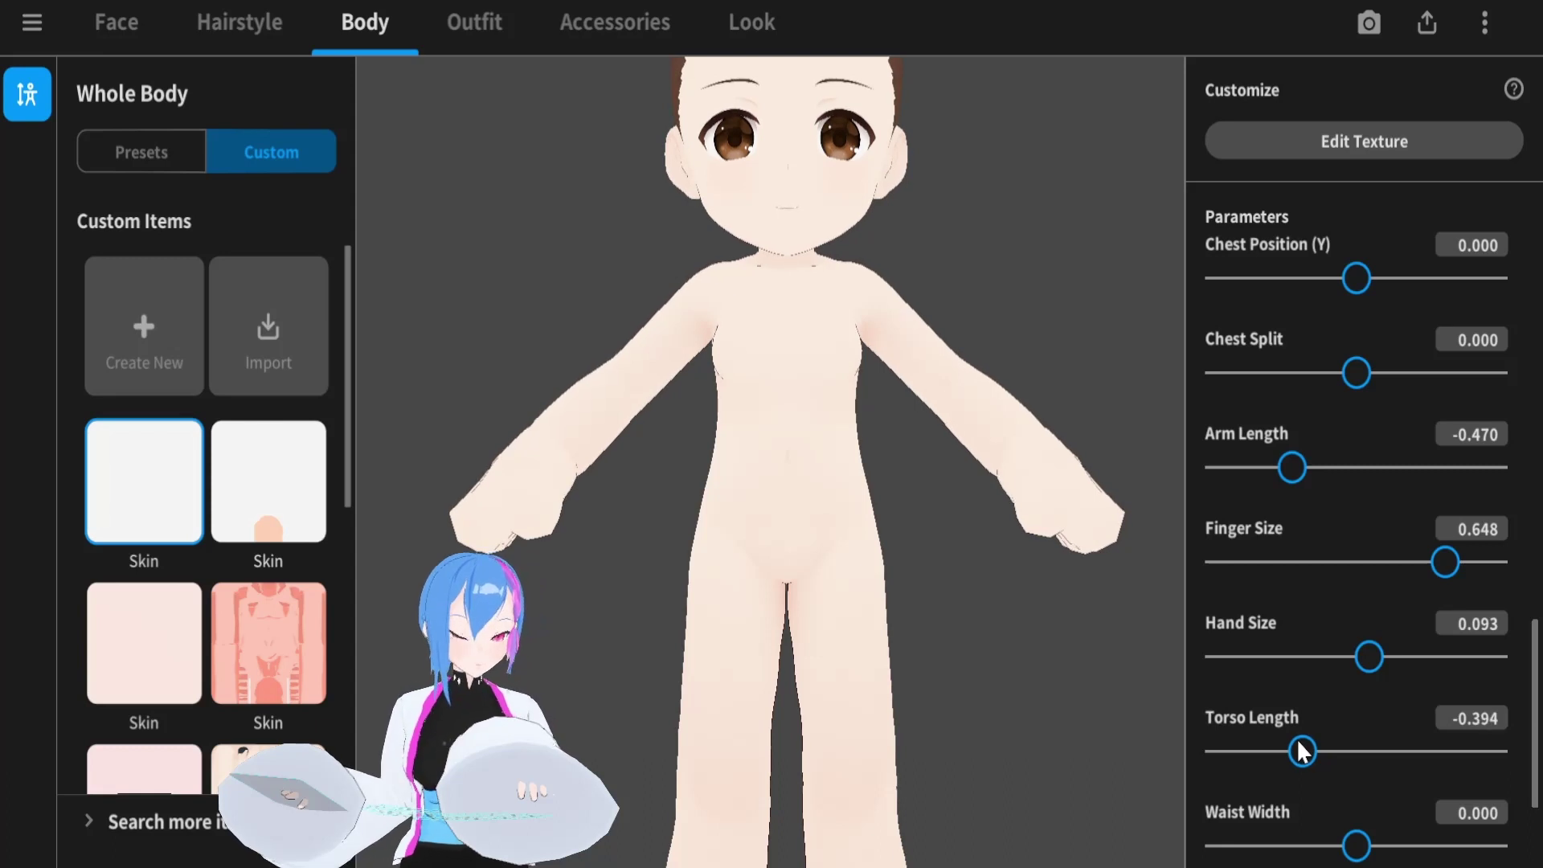
click(1497, 723)
key(BackSpace)
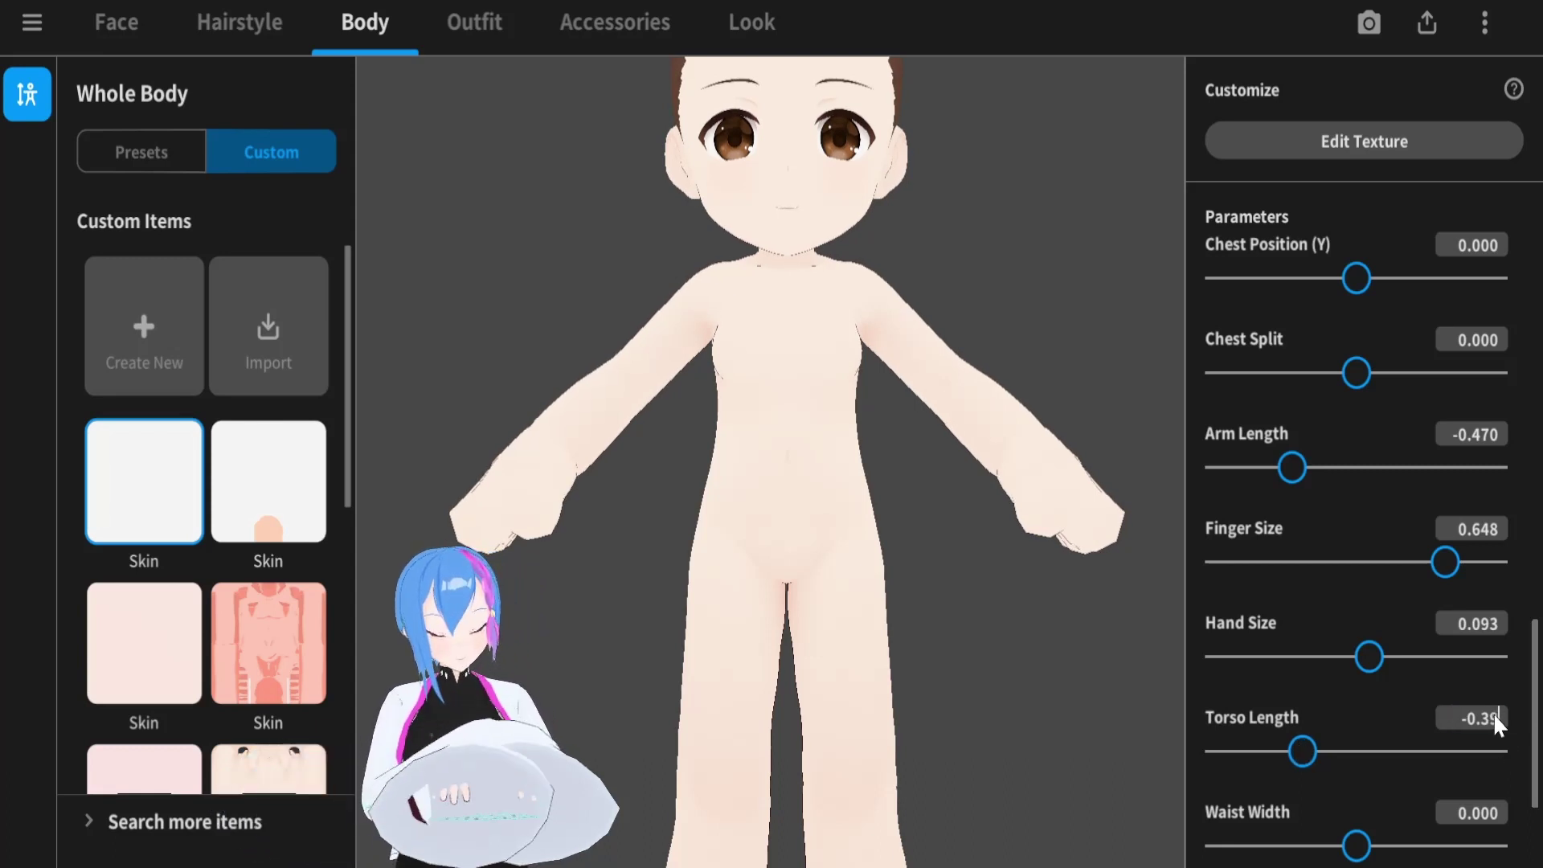
text(30)
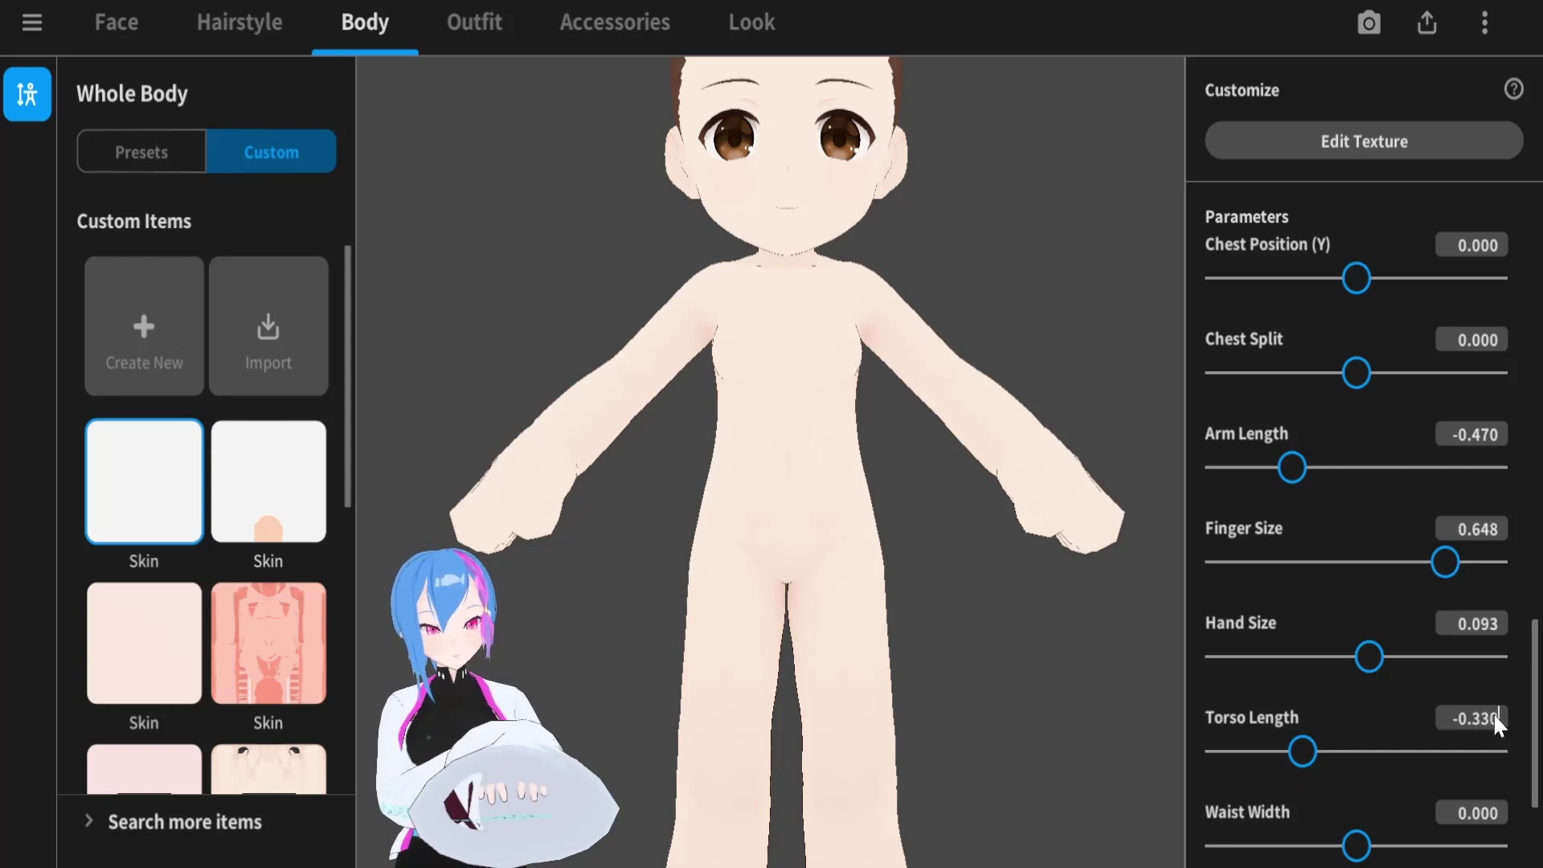
key(Return)
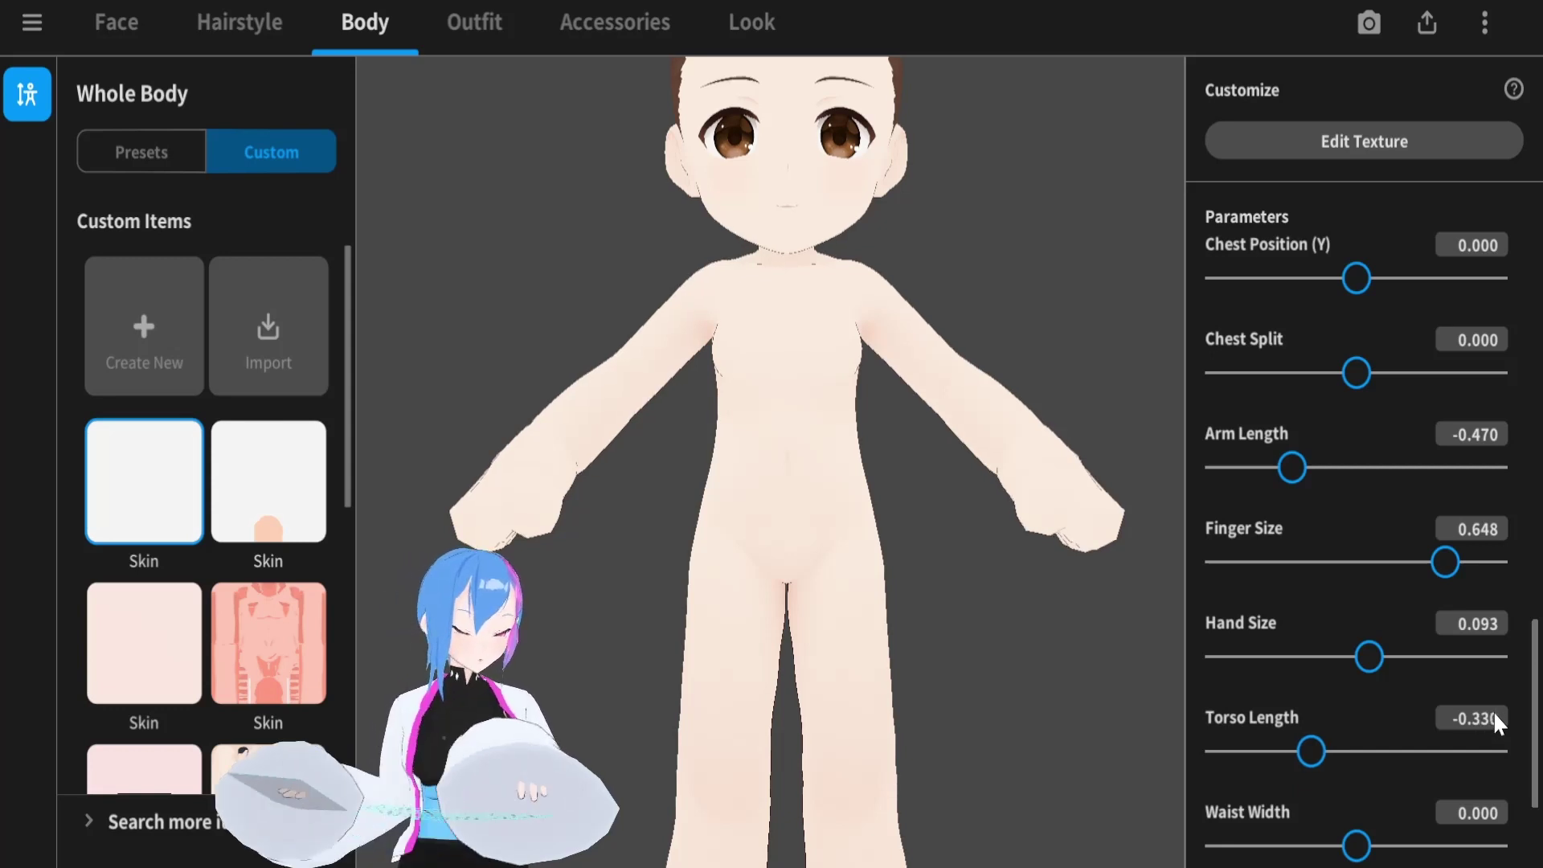
Narrow Waist Width to -0.147 and shorten Leg Length to -0.565
drag(1539, 734, 1540, 791)
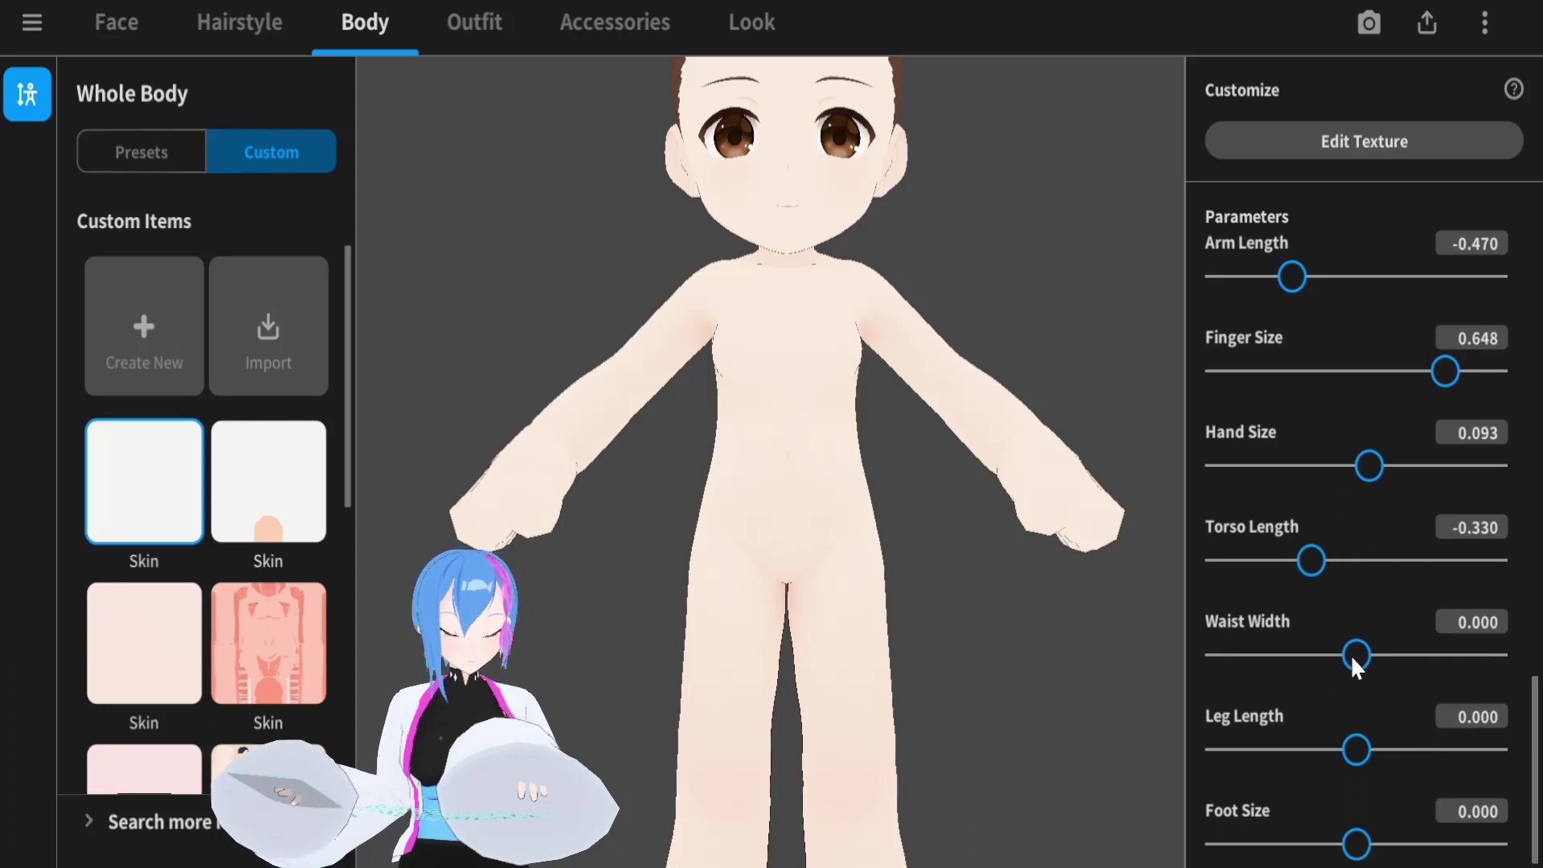
drag(1353, 659, 1337, 654)
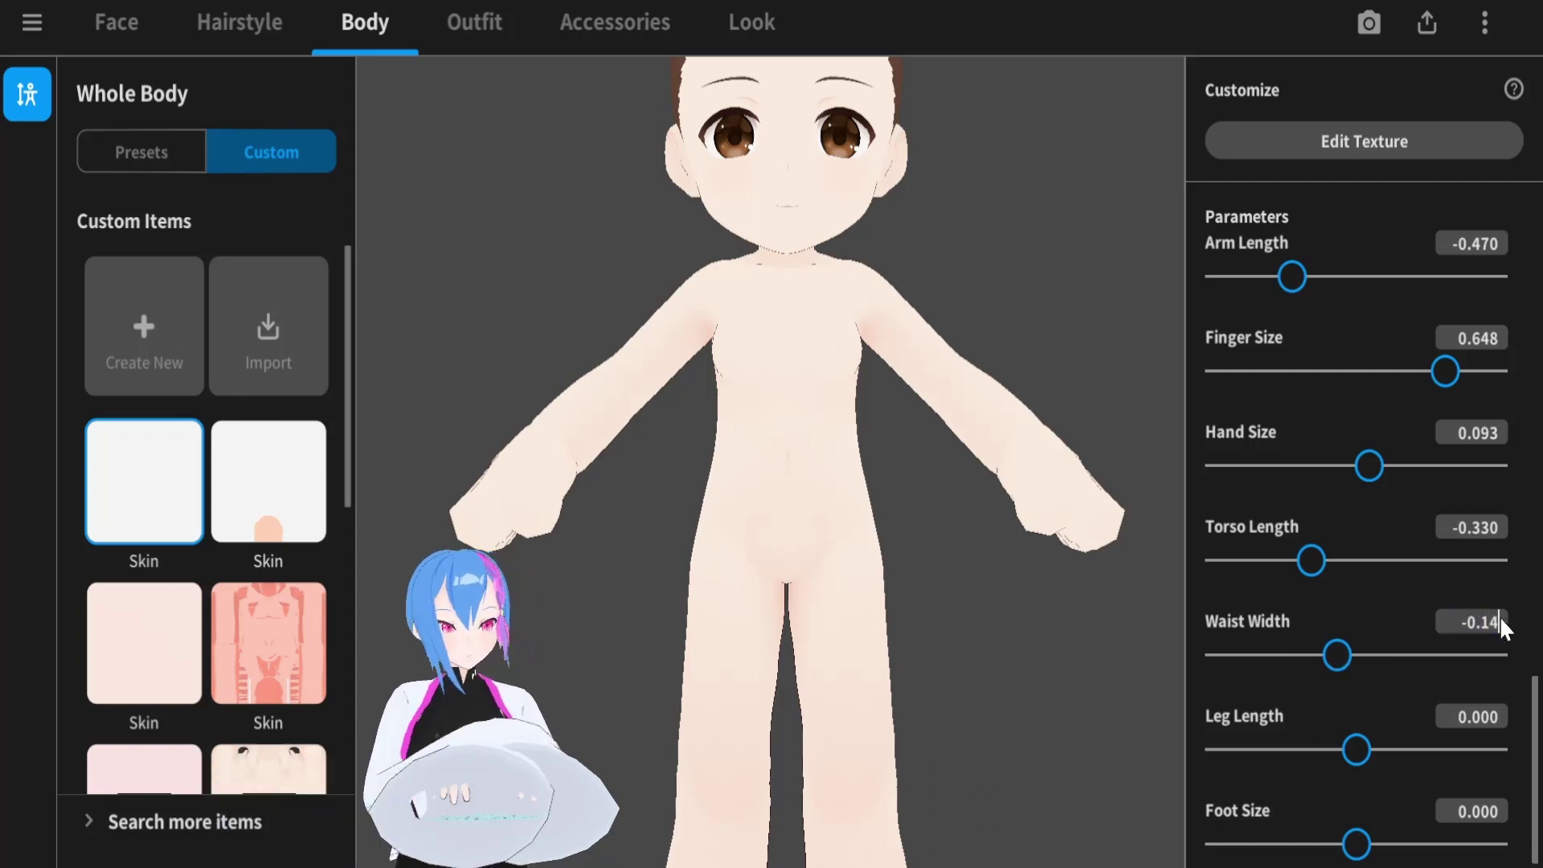
scroll(1500, 616, down, 1)
click(1338, 748)
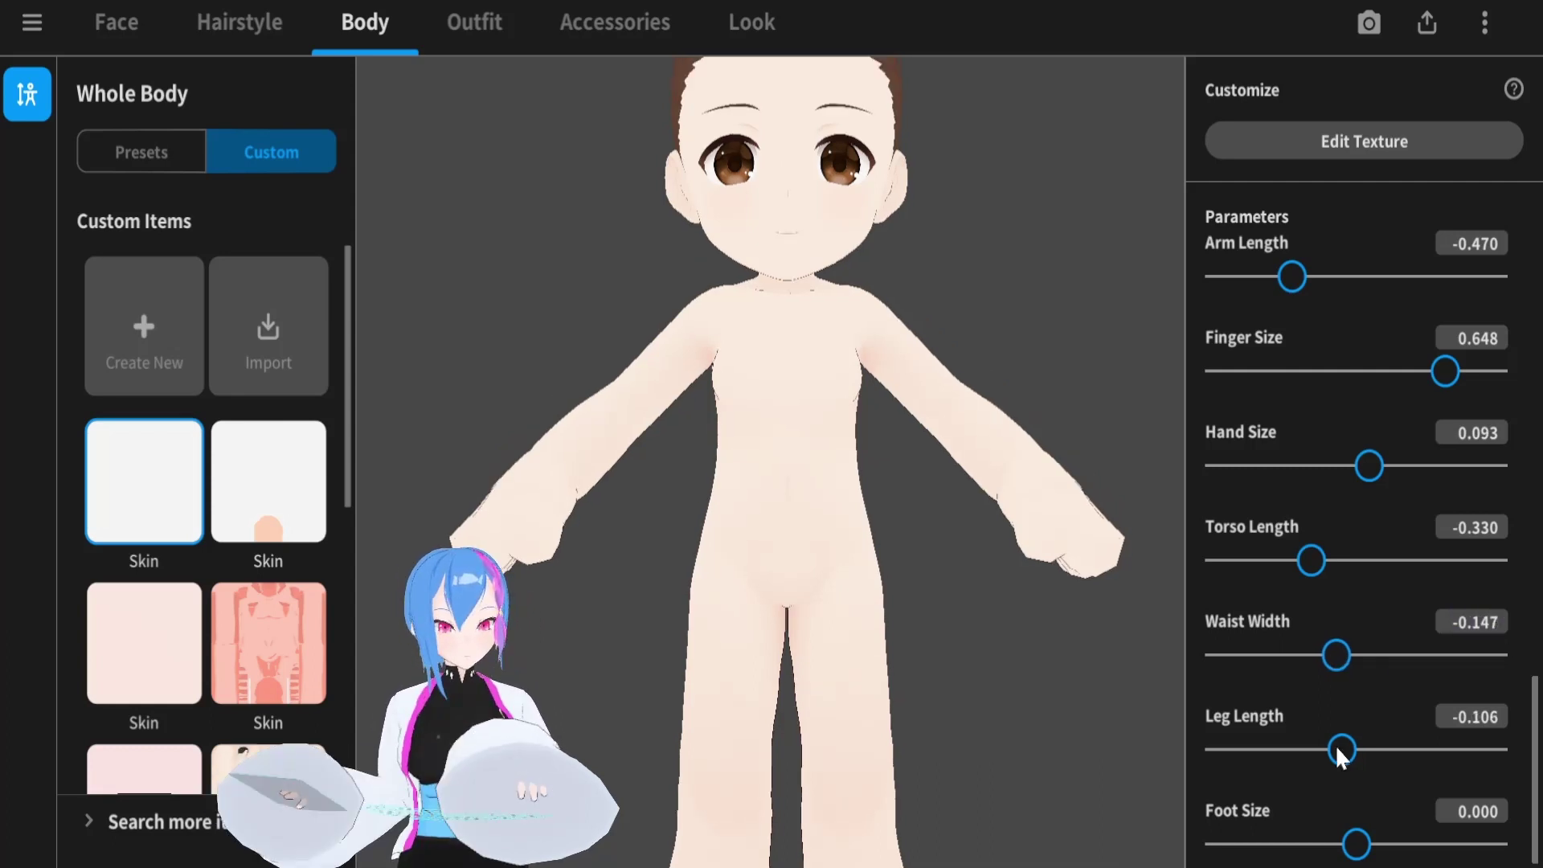
drag(1337, 750, 1277, 750)
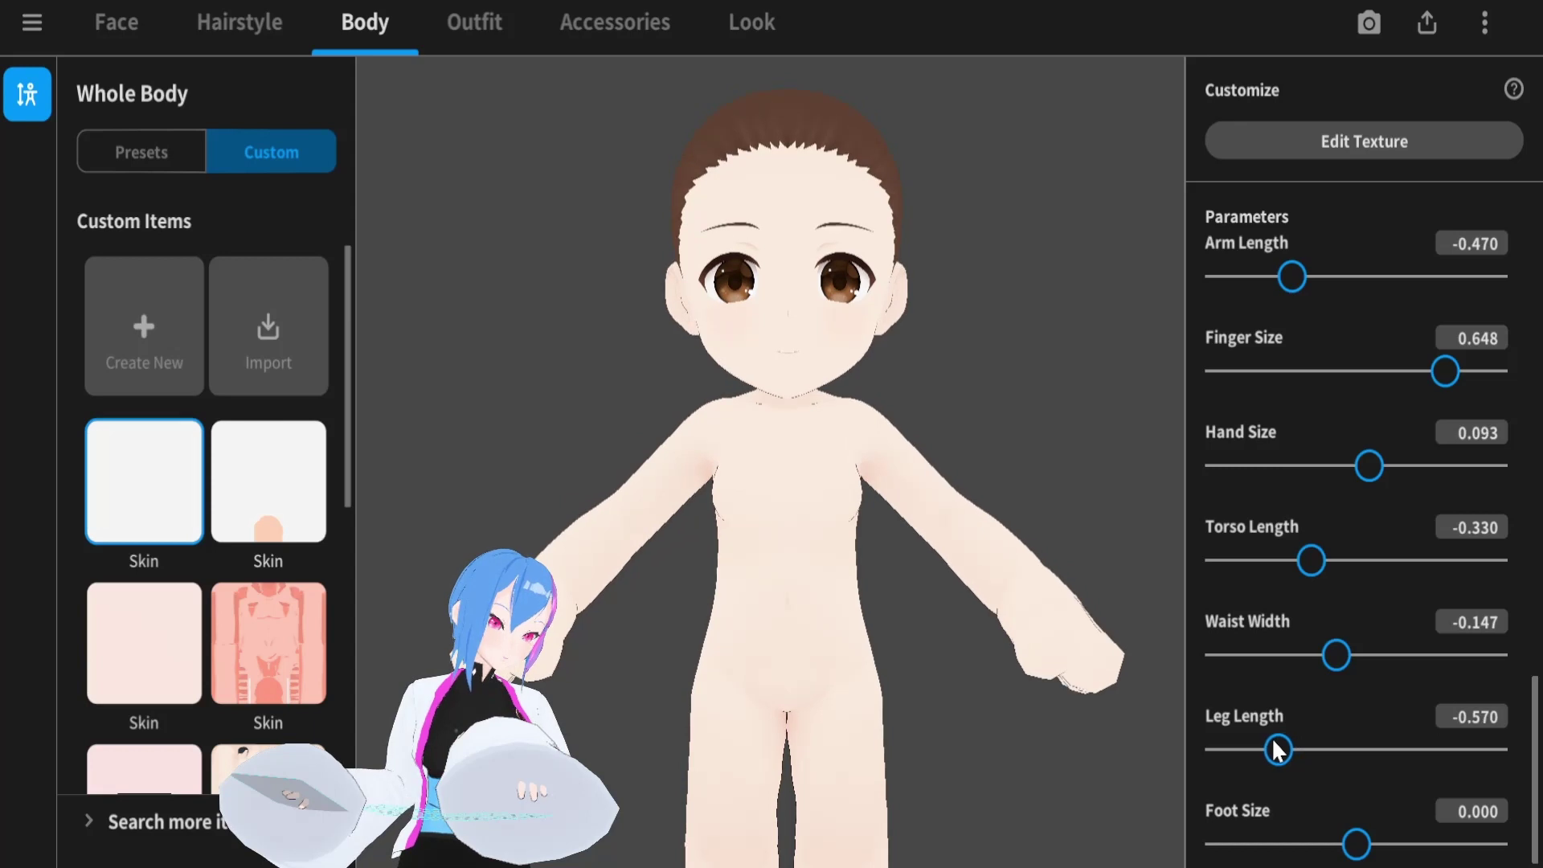
click(1501, 716)
key(BackSpace)
key(BackSpace)
text(65)
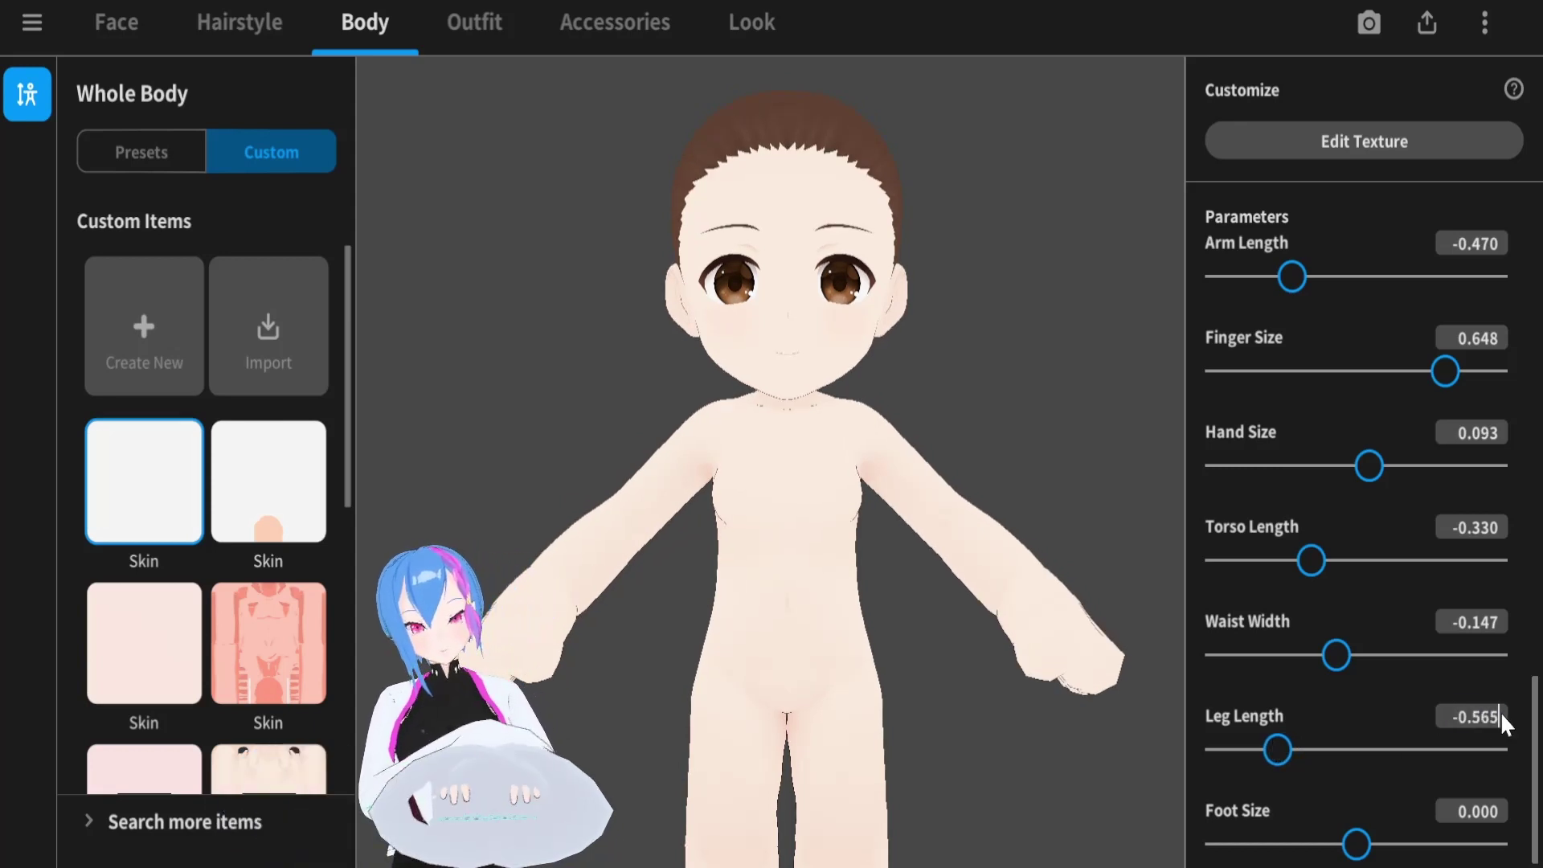
key(Return)
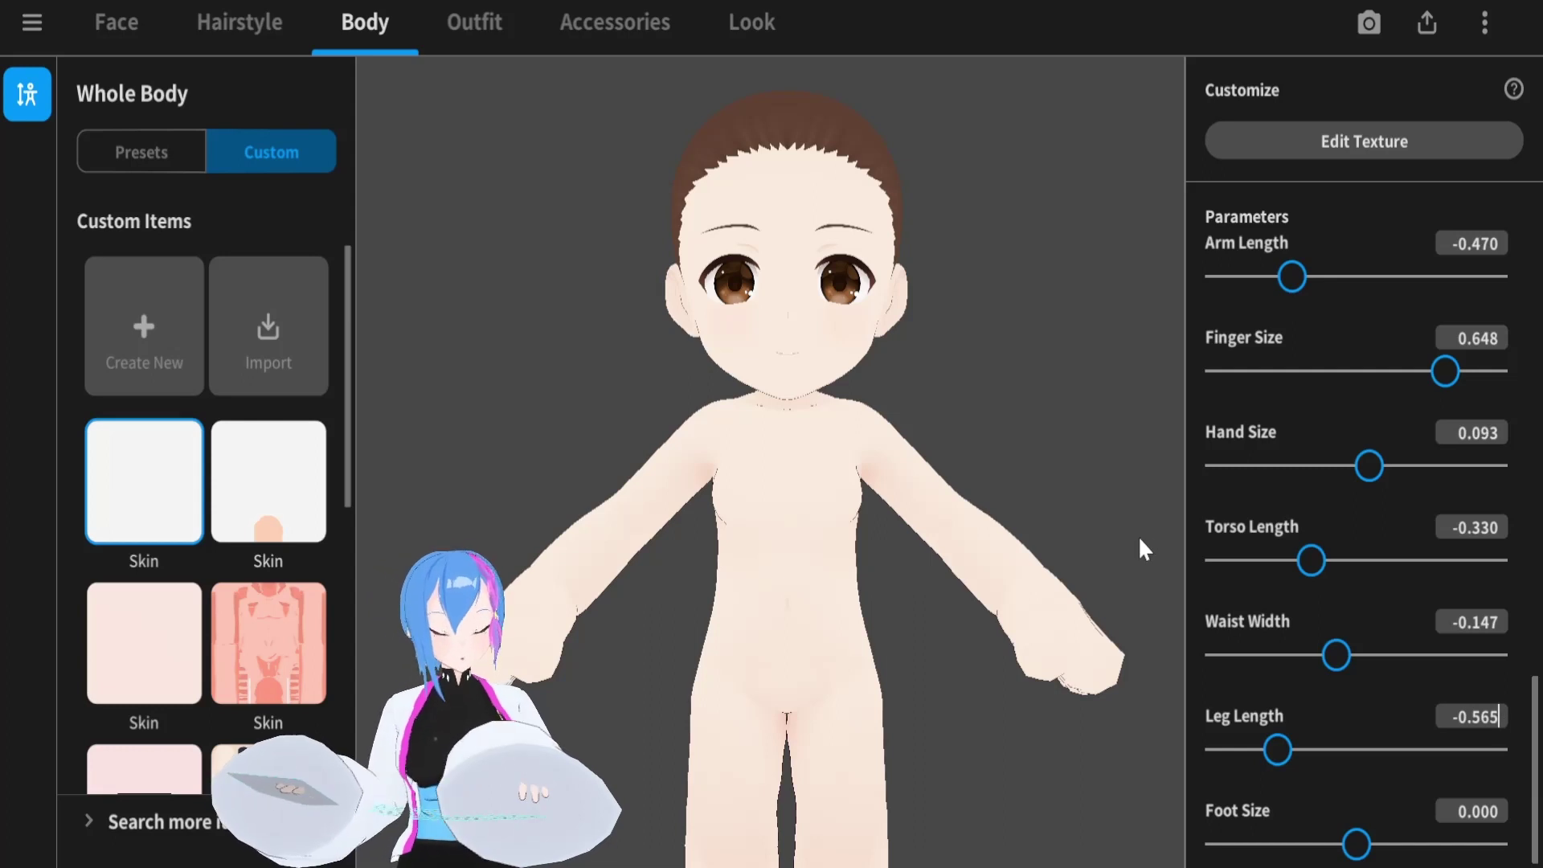
Set Foot Size to 0.018 and turn the model to view its back
scroll(991, 454, down, 2)
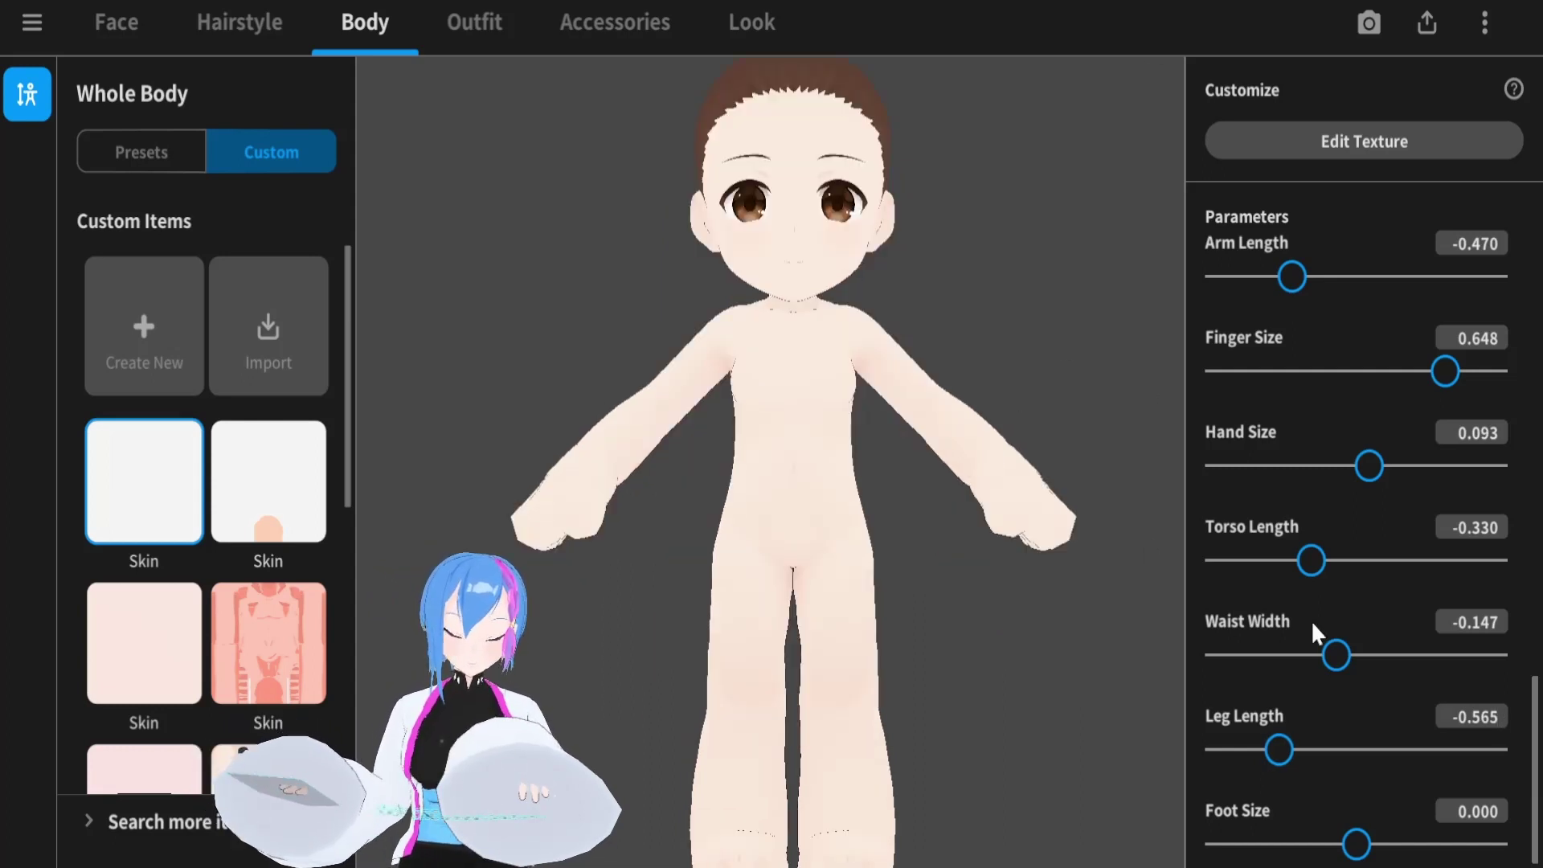
drag(1359, 846, 1372, 854)
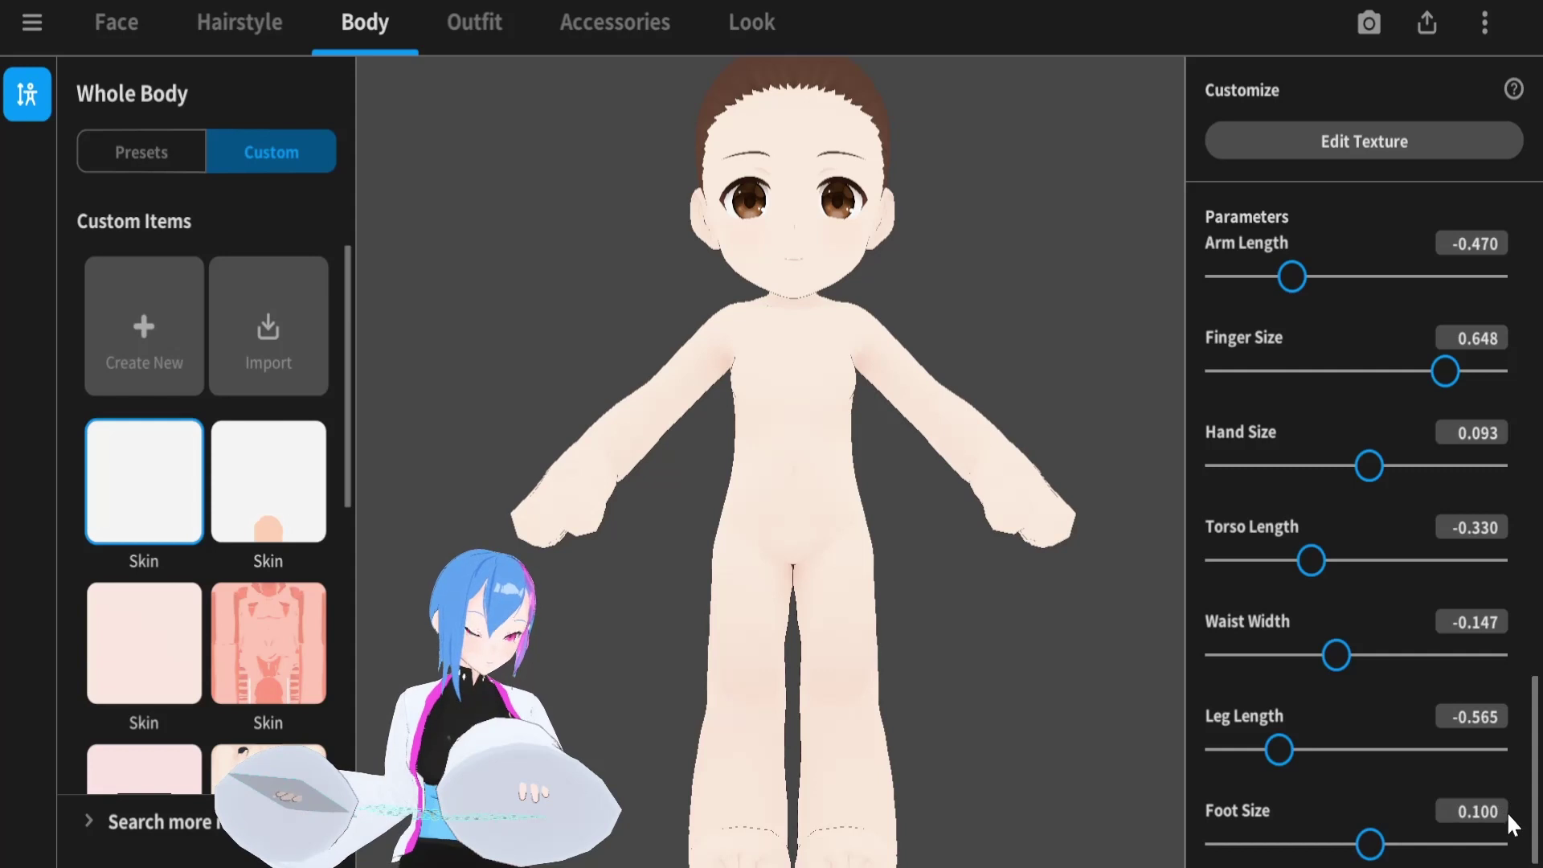
click(1504, 812)
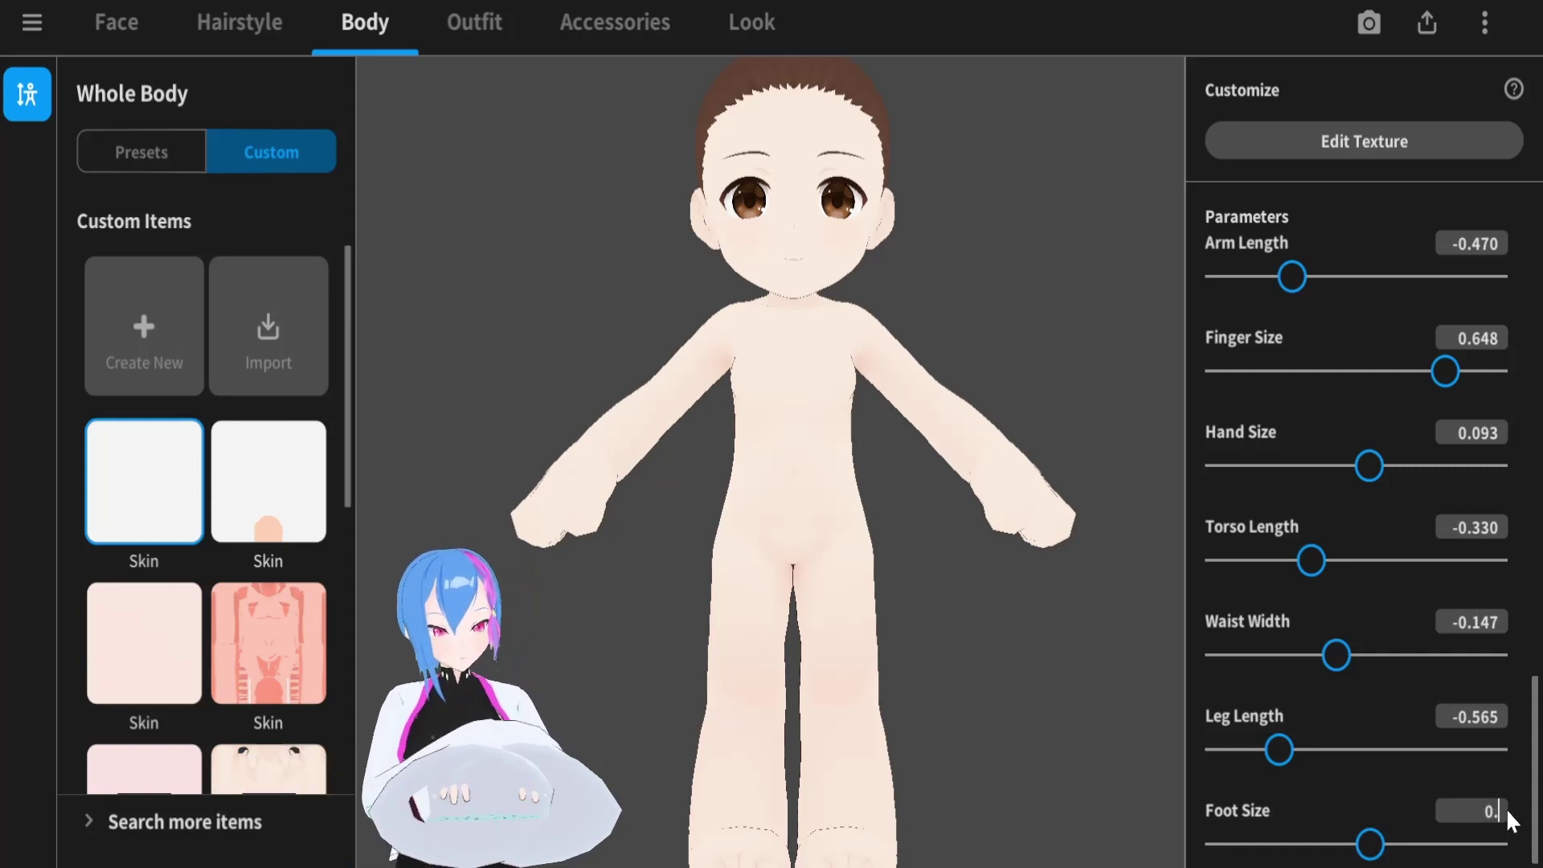
text(18)
key(Return)
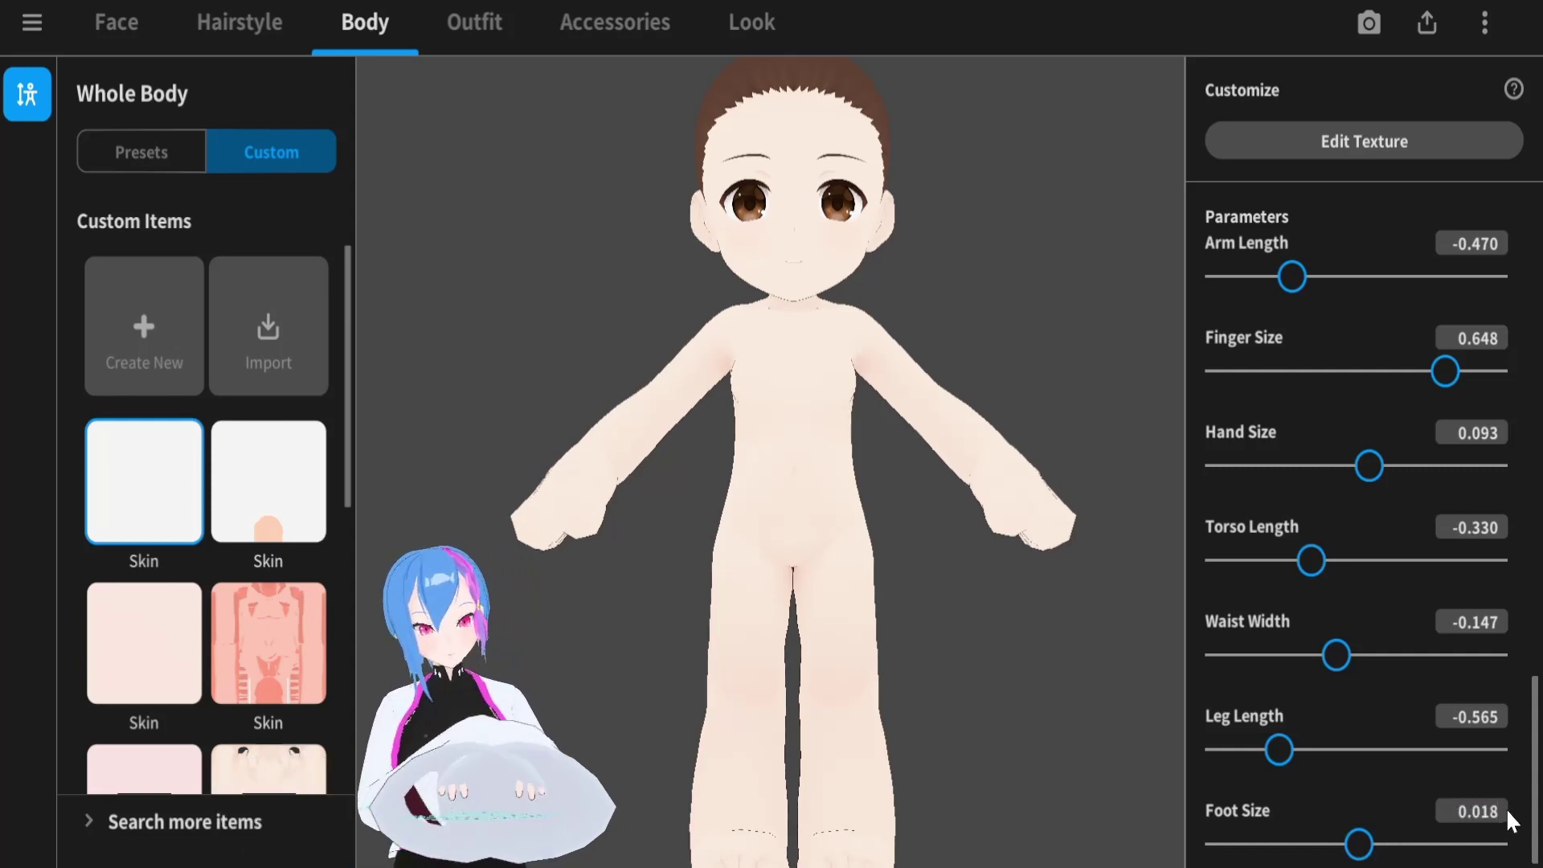
mouse_move(907, 552)
mouse_down()
mouse_move(894, 510)
mouse_move(707, 507)
mouse_up()
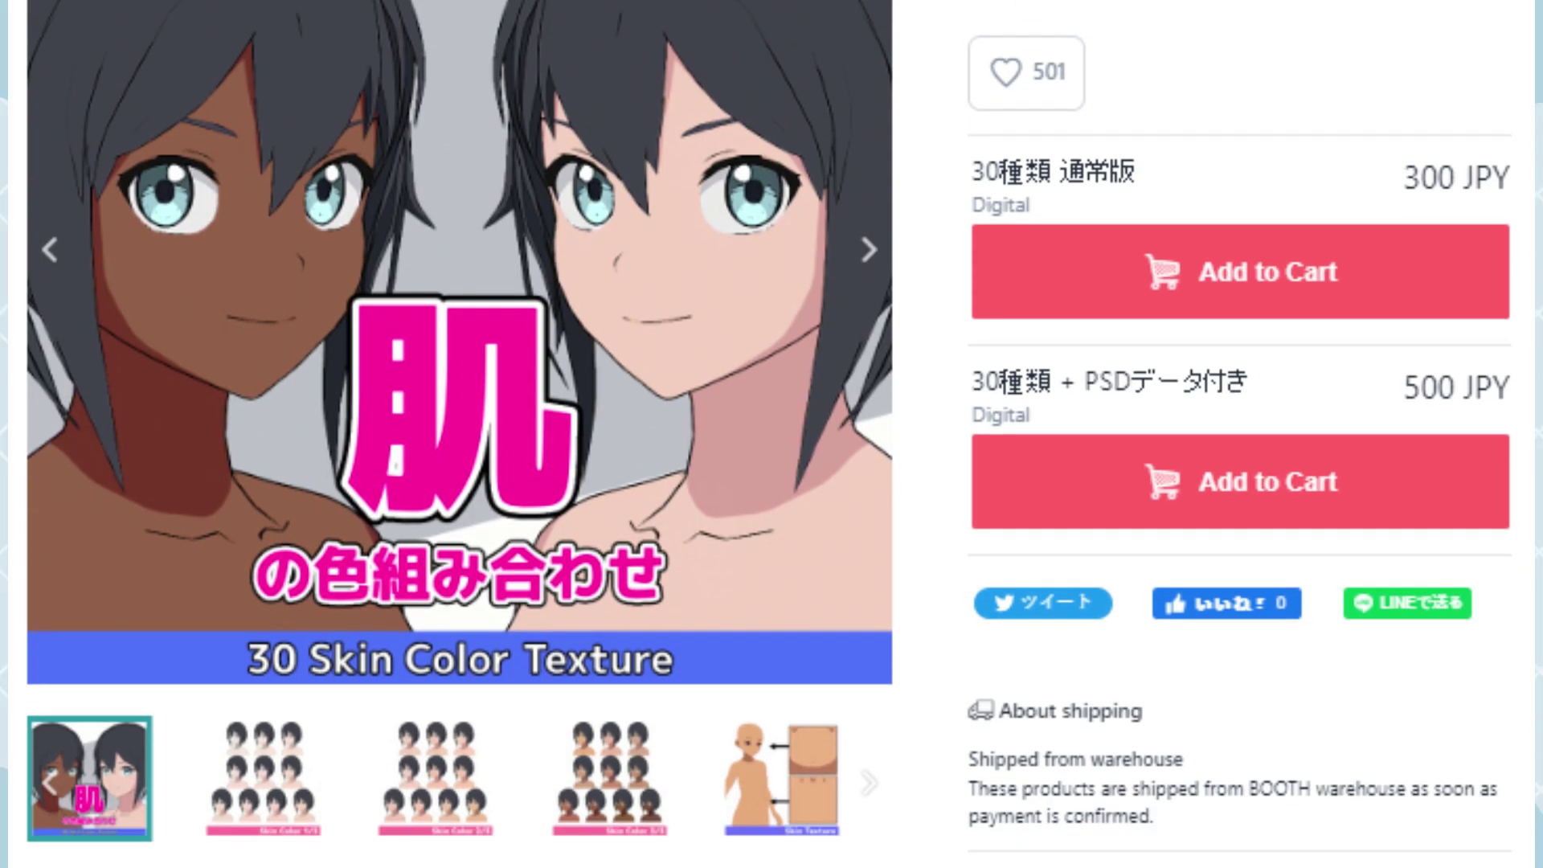
scroll(770, 434, down, 7)
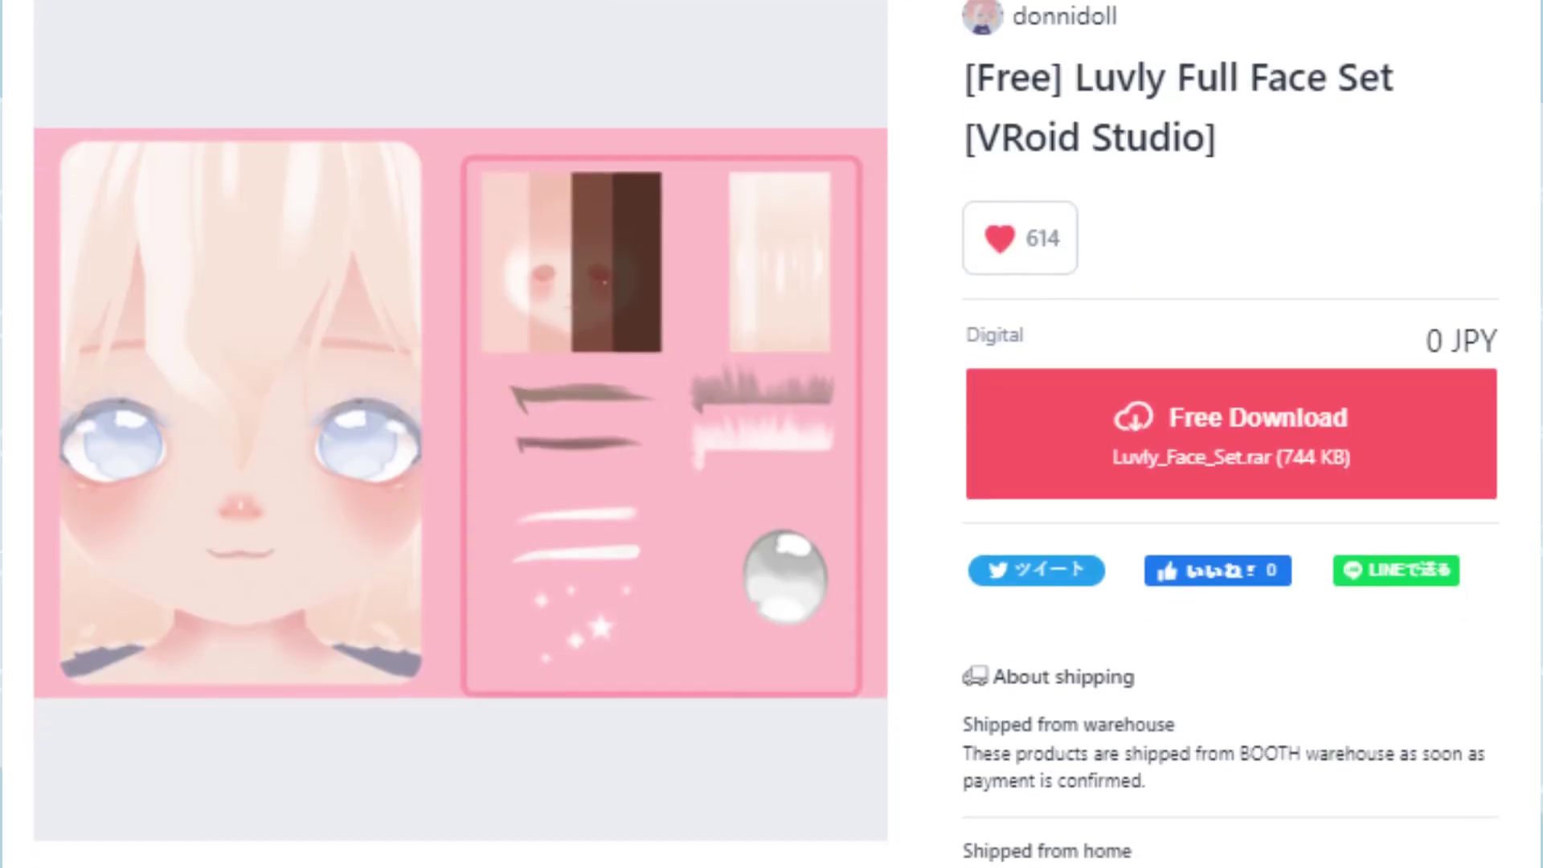
scroll(770, 434, down, 5)
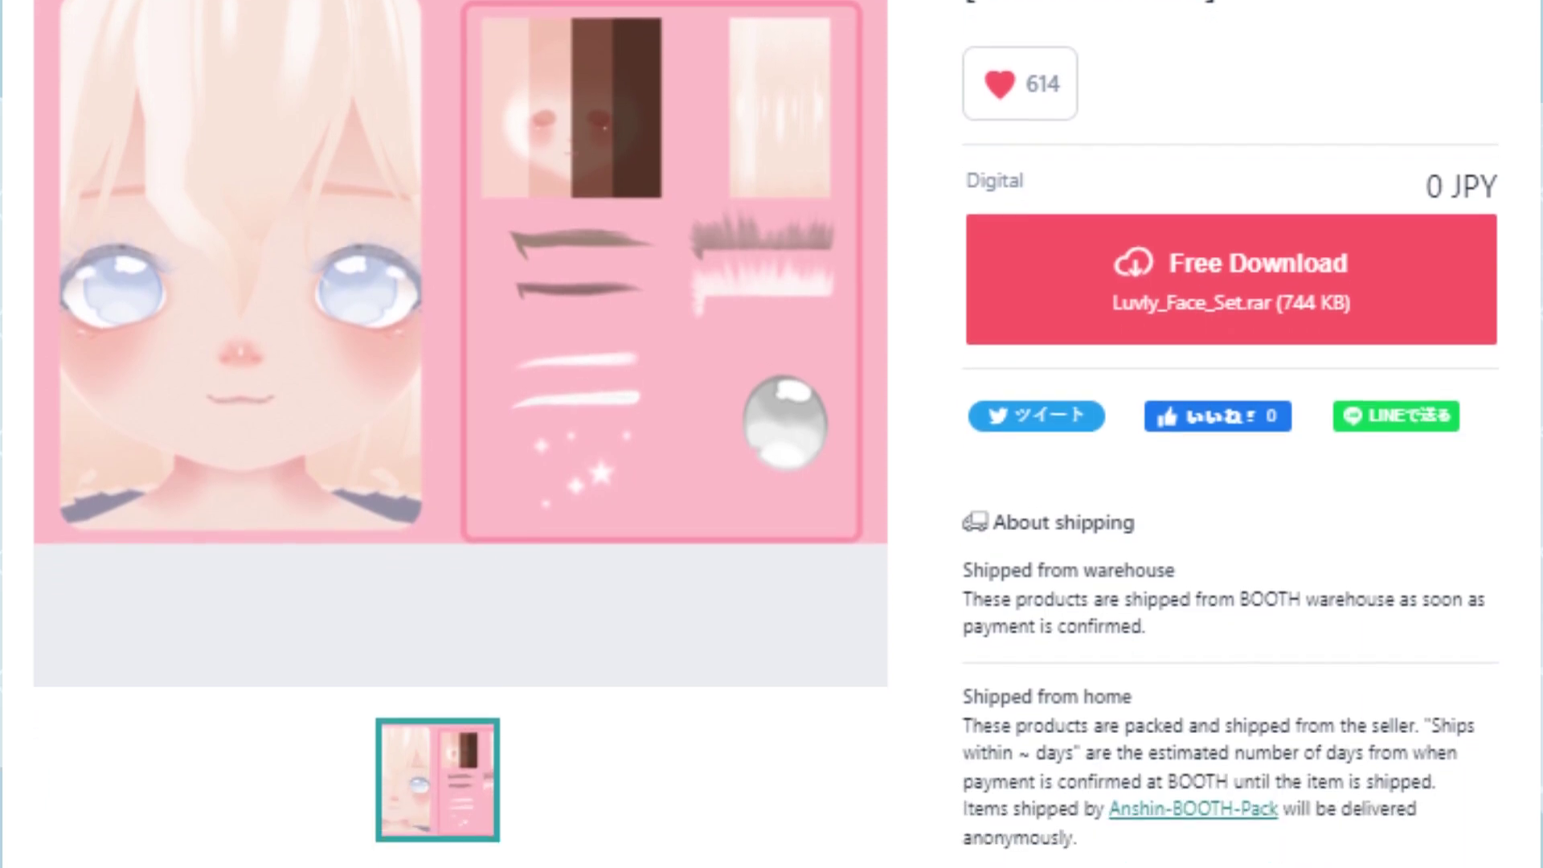
scroll(770, 434, down, 4)
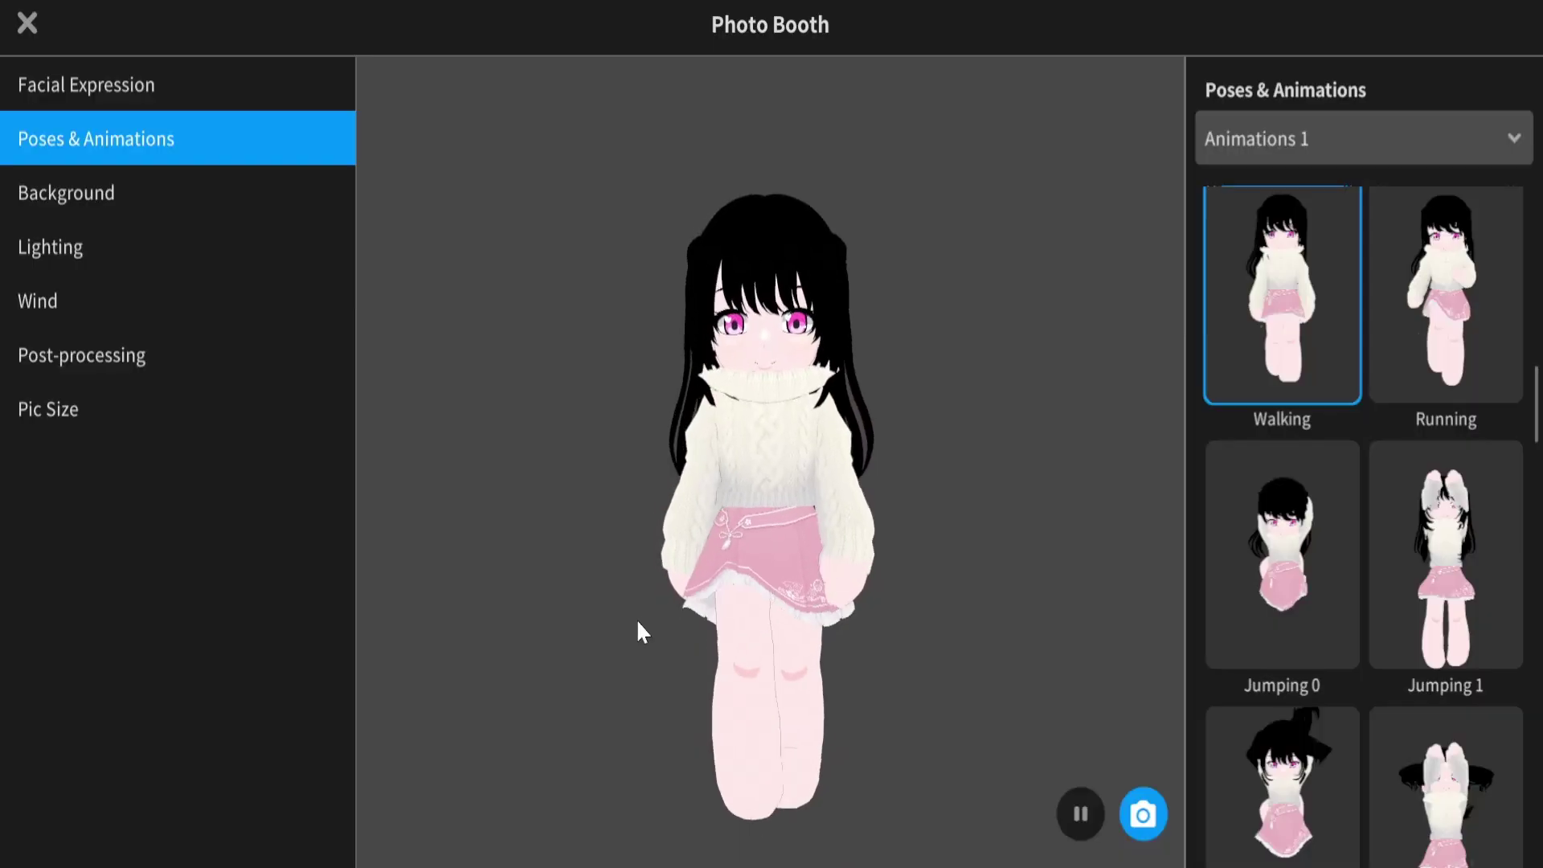
drag(680, 623, 872, 630)
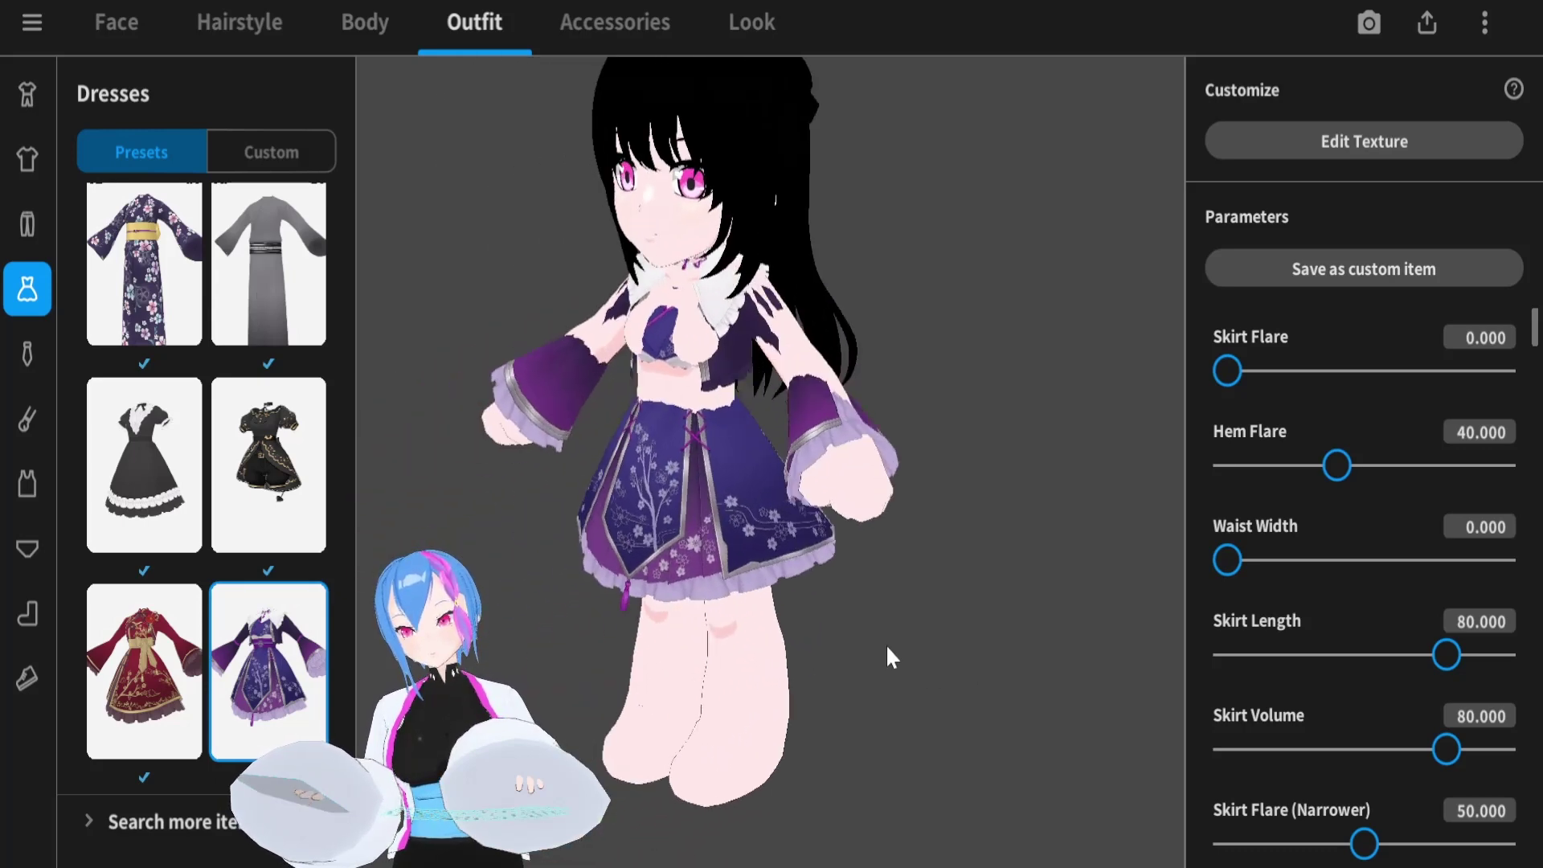
scroll(1286, 616, down, 10)
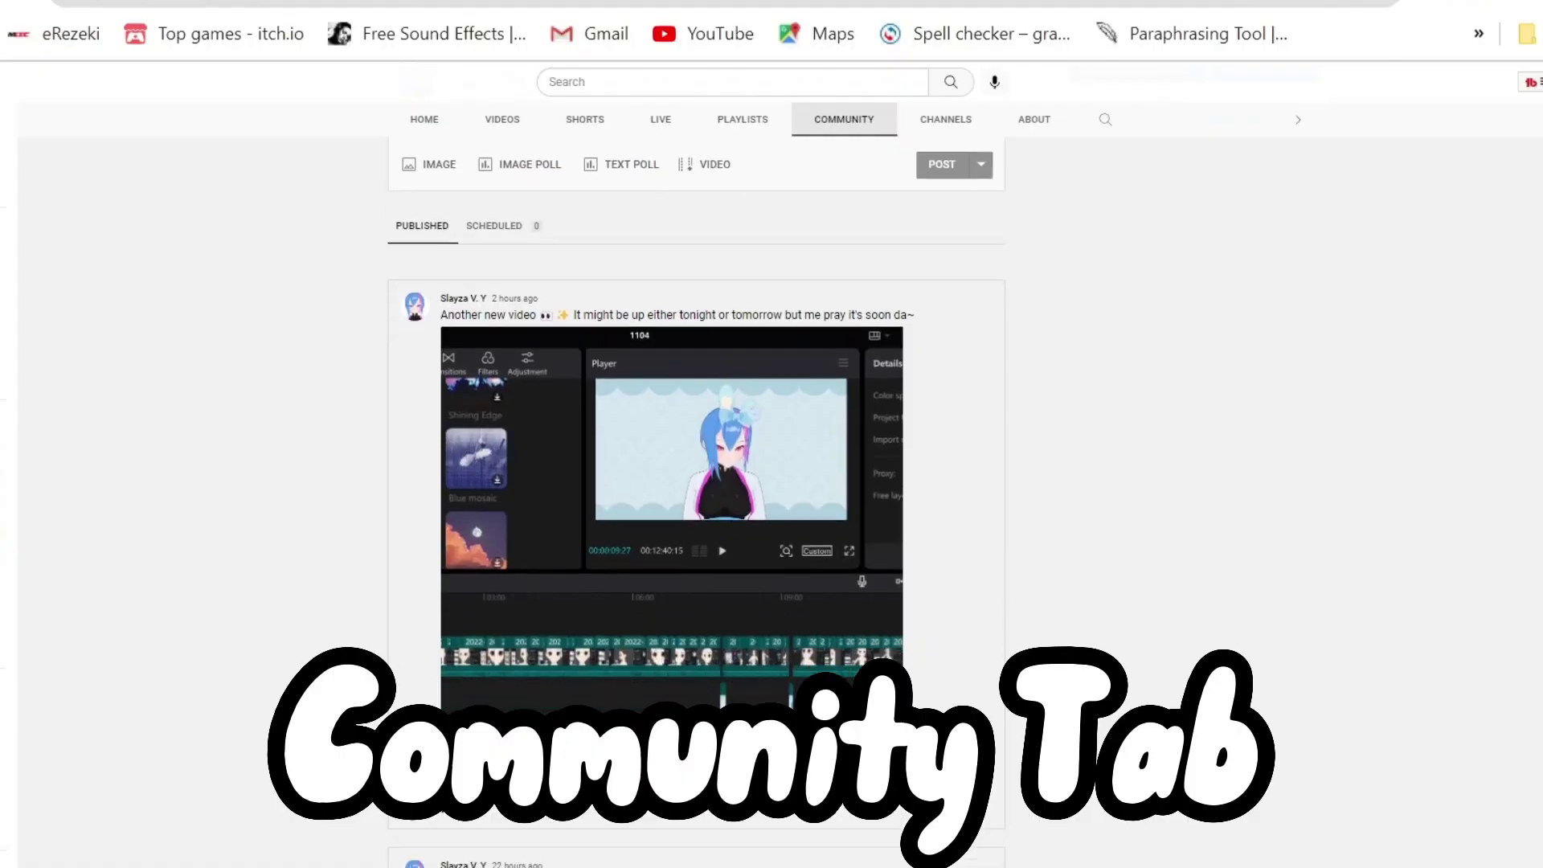
Scroll through the channel's Community posts and the Booth shop's product grid
scroll(695, 507, down, 5)
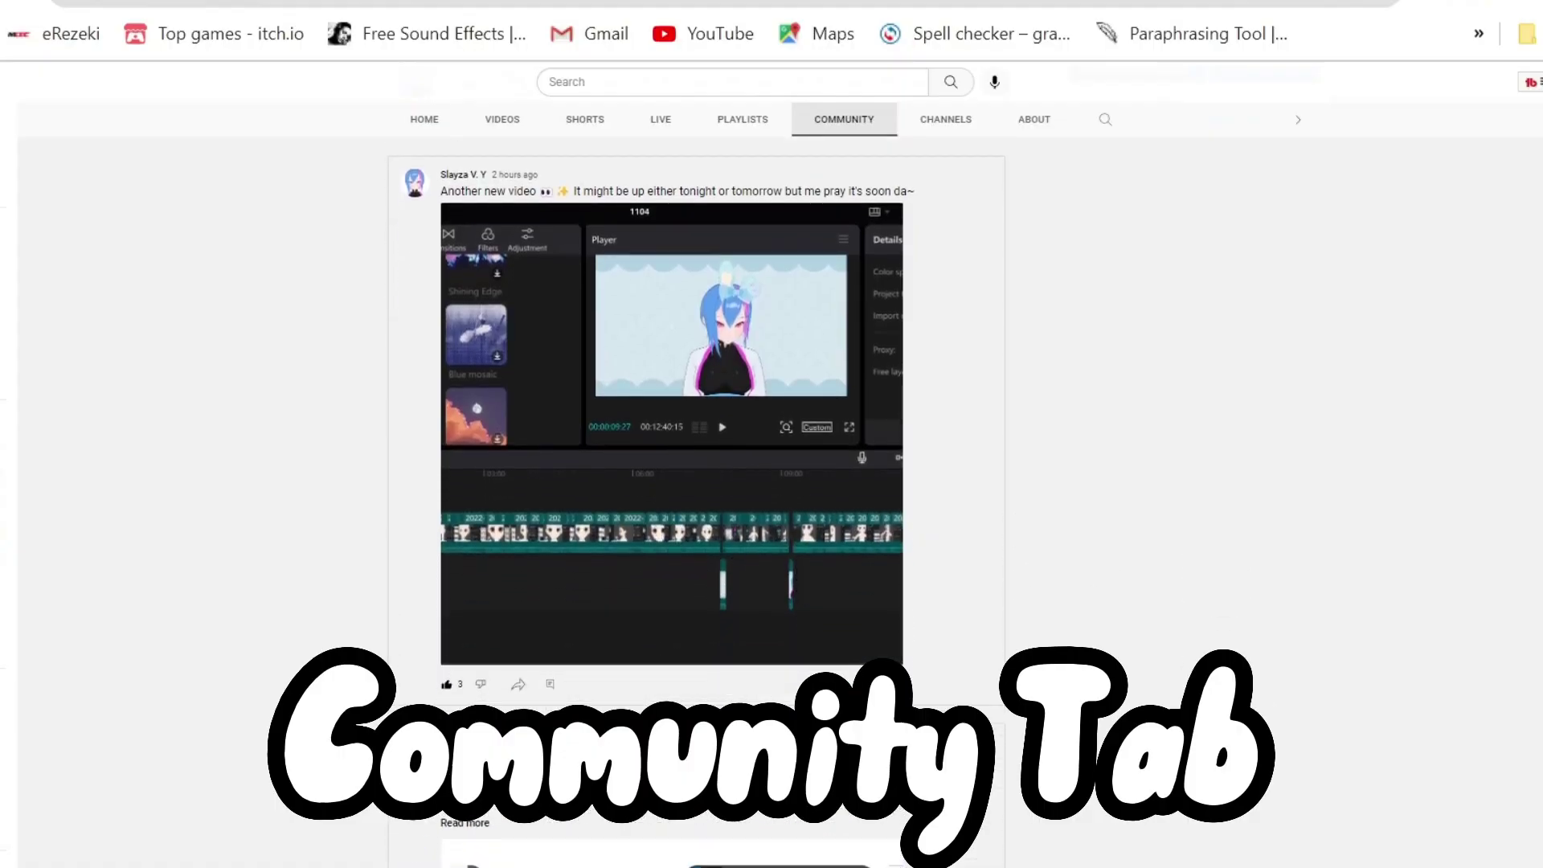
scroll(695, 499, down, 7)
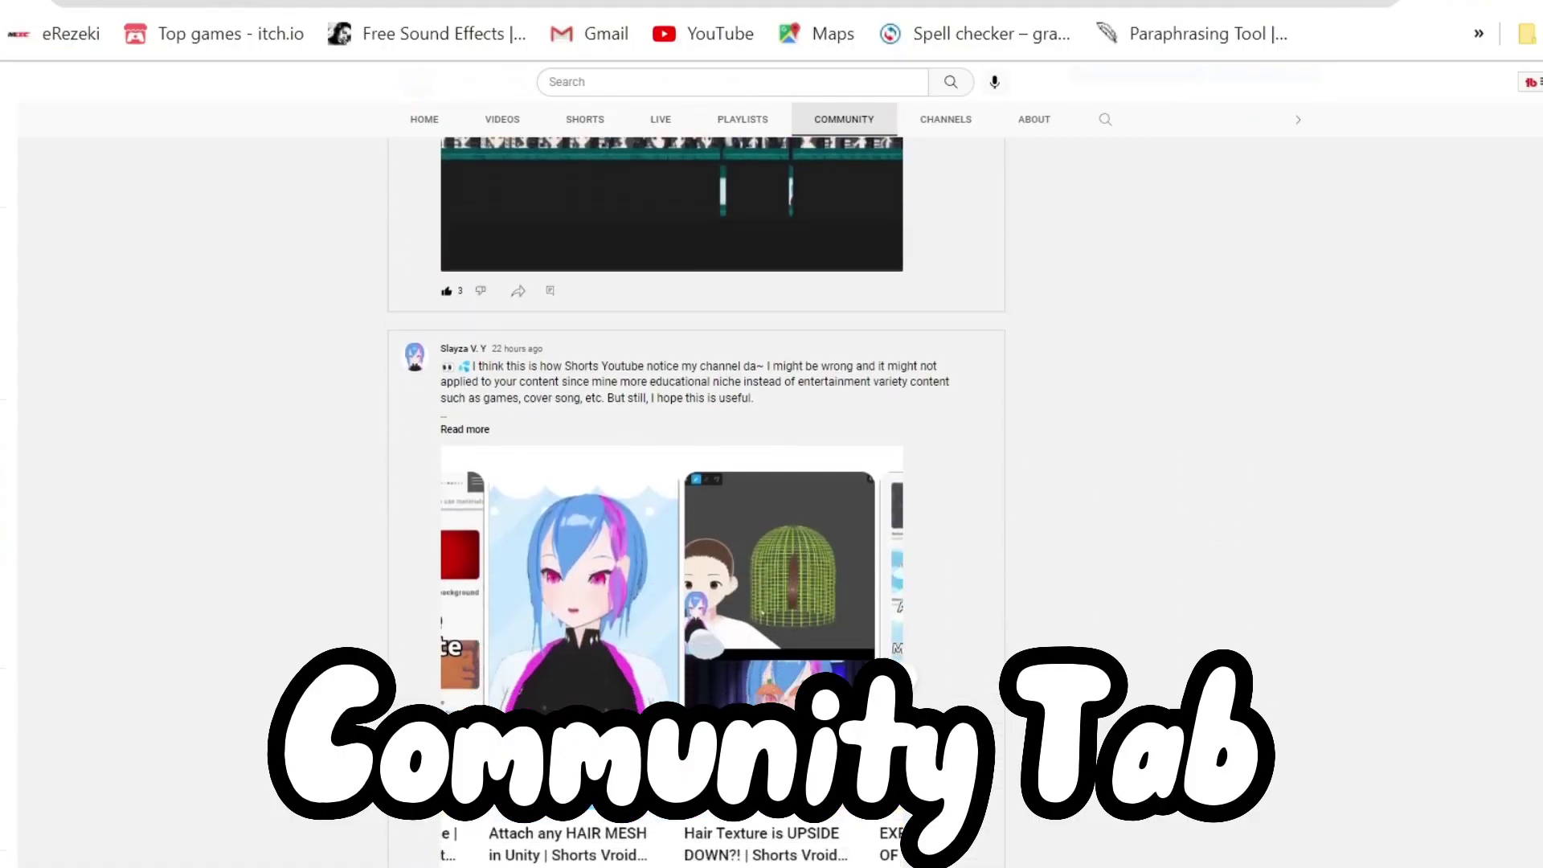
scroll(695, 499, down, 10)
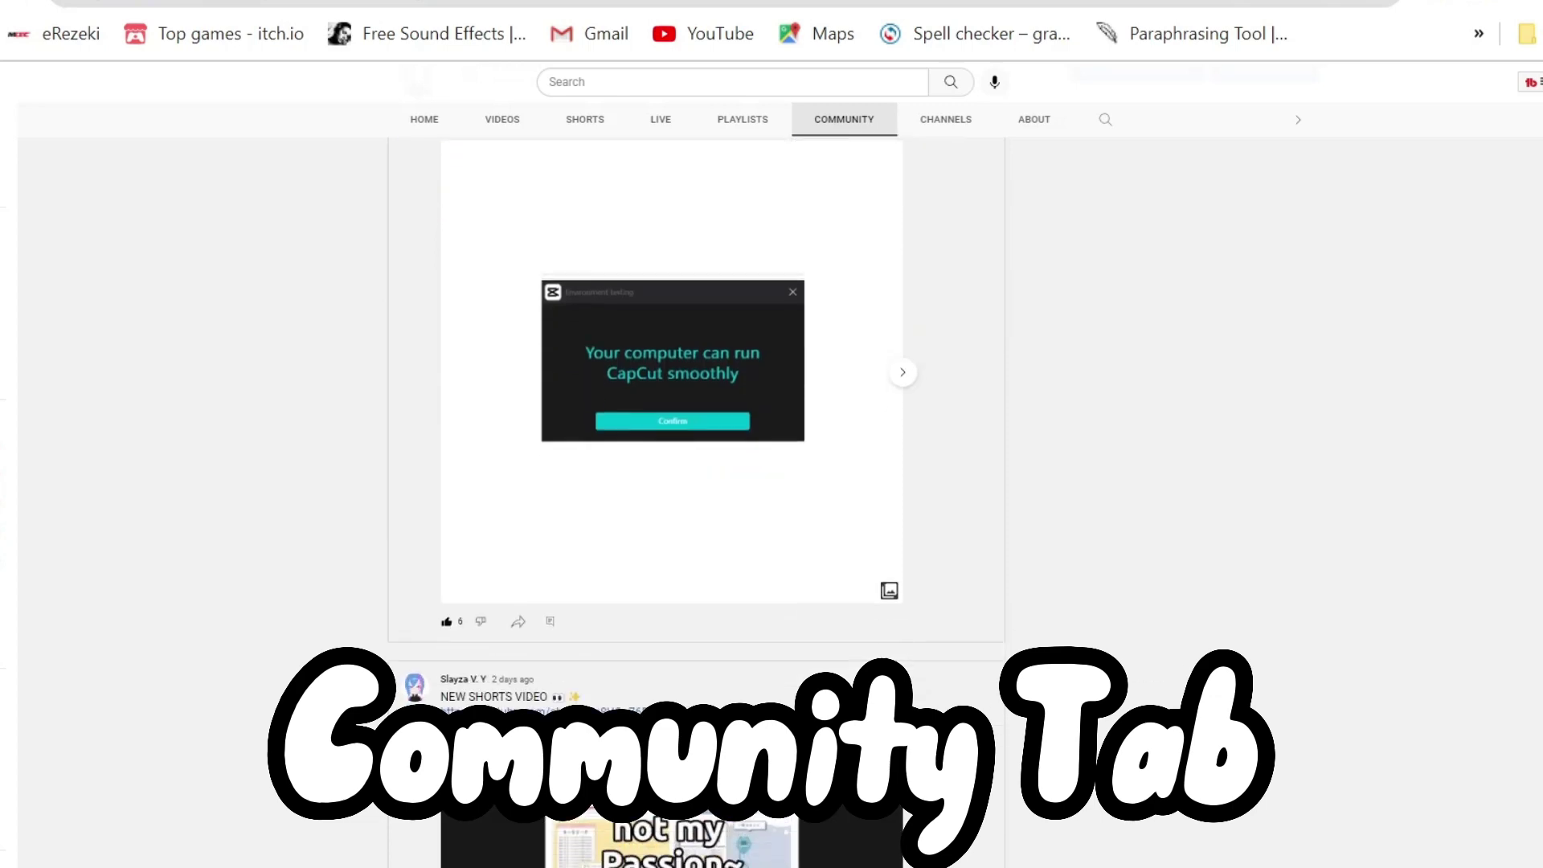
scroll(695, 498, down, 10)
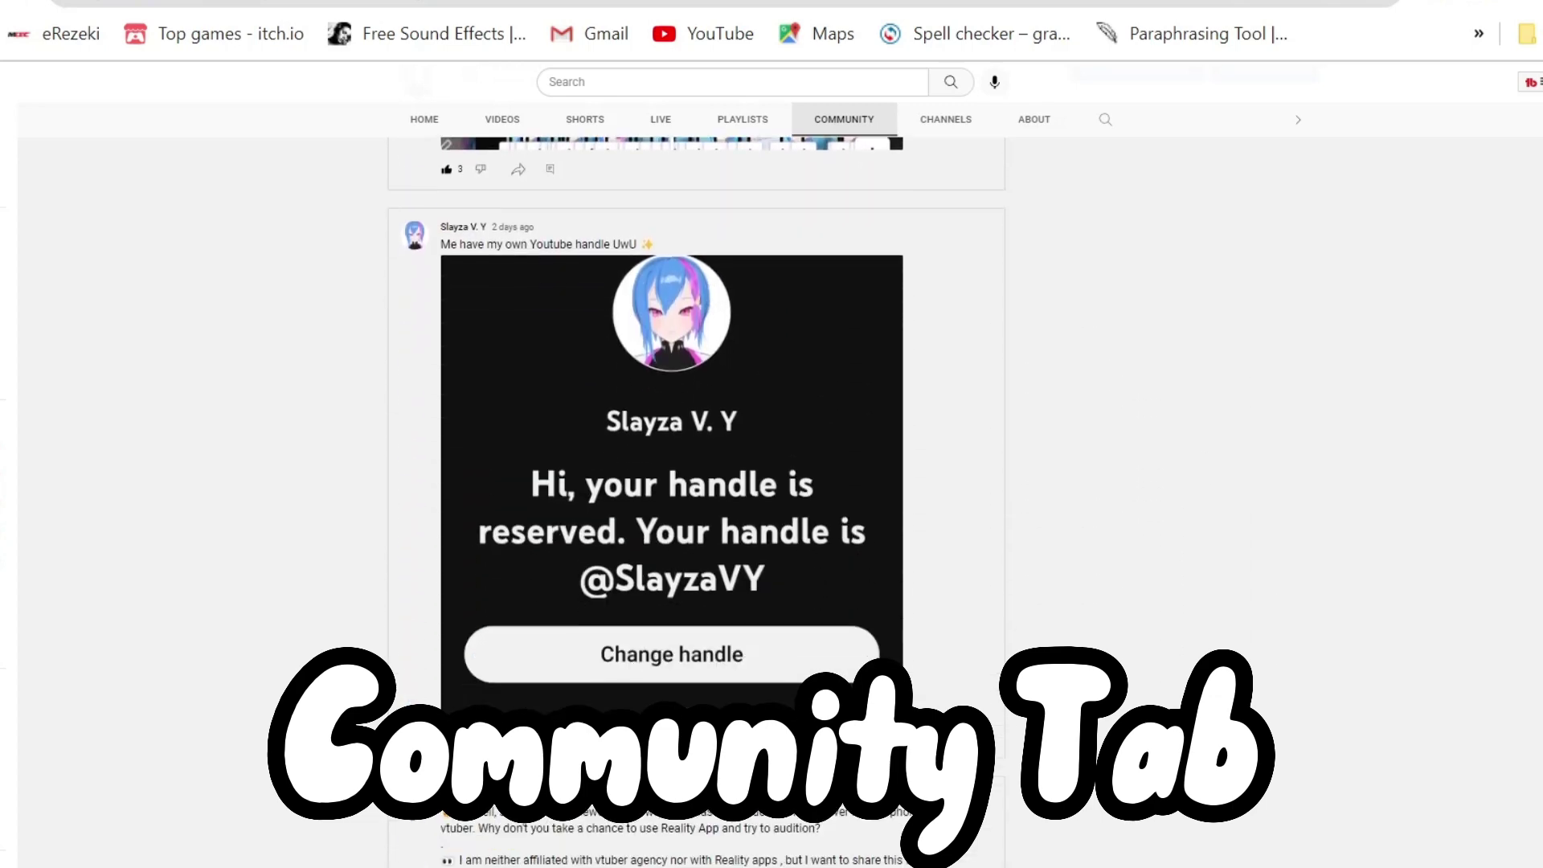
scroll(695, 498, down, 6)
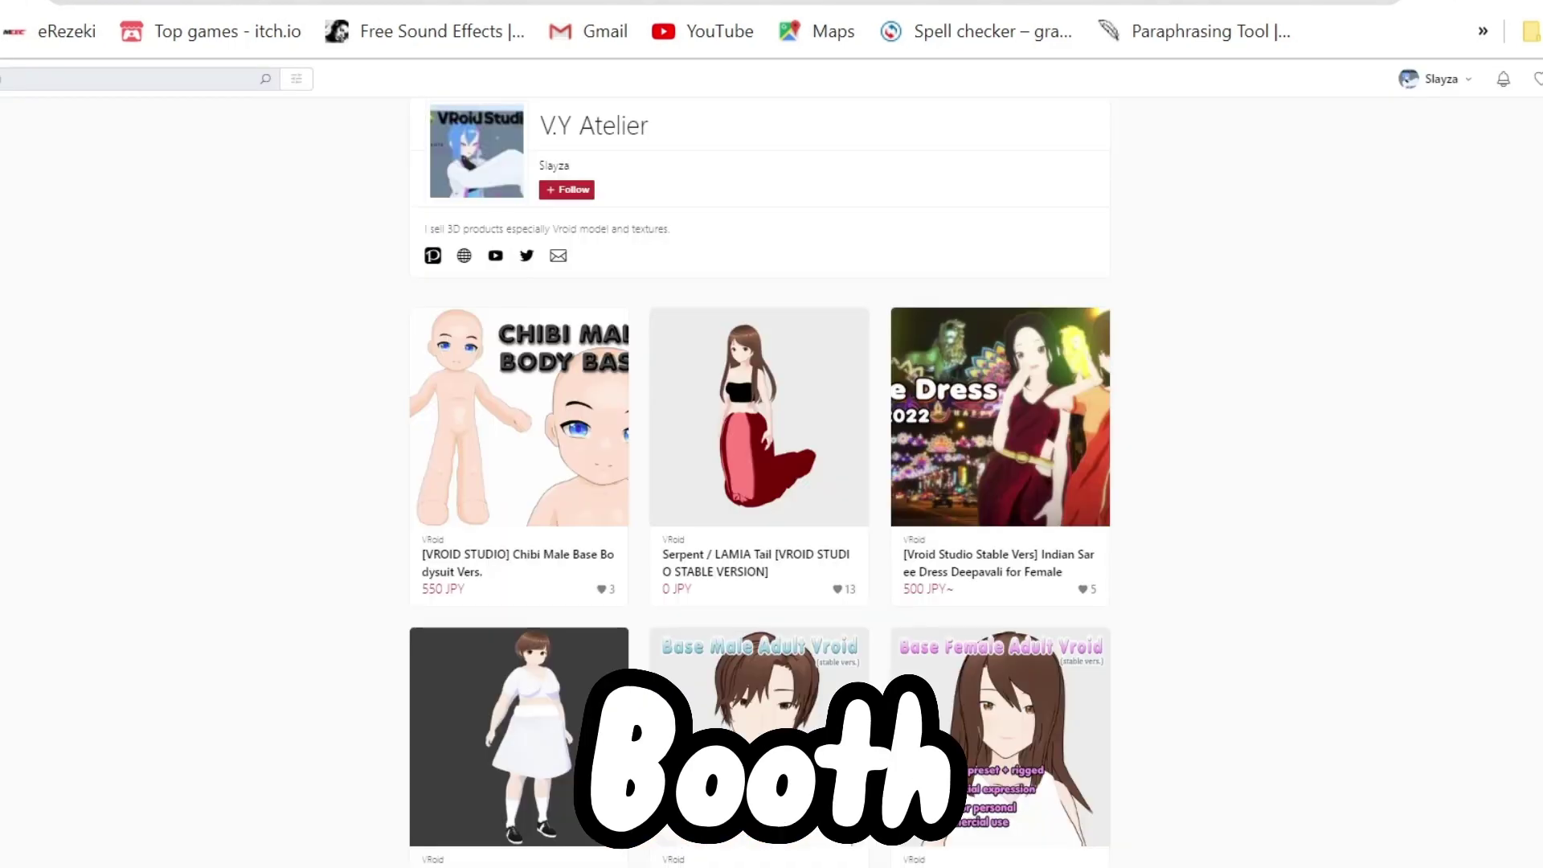
scroll(760, 482, down, 5)
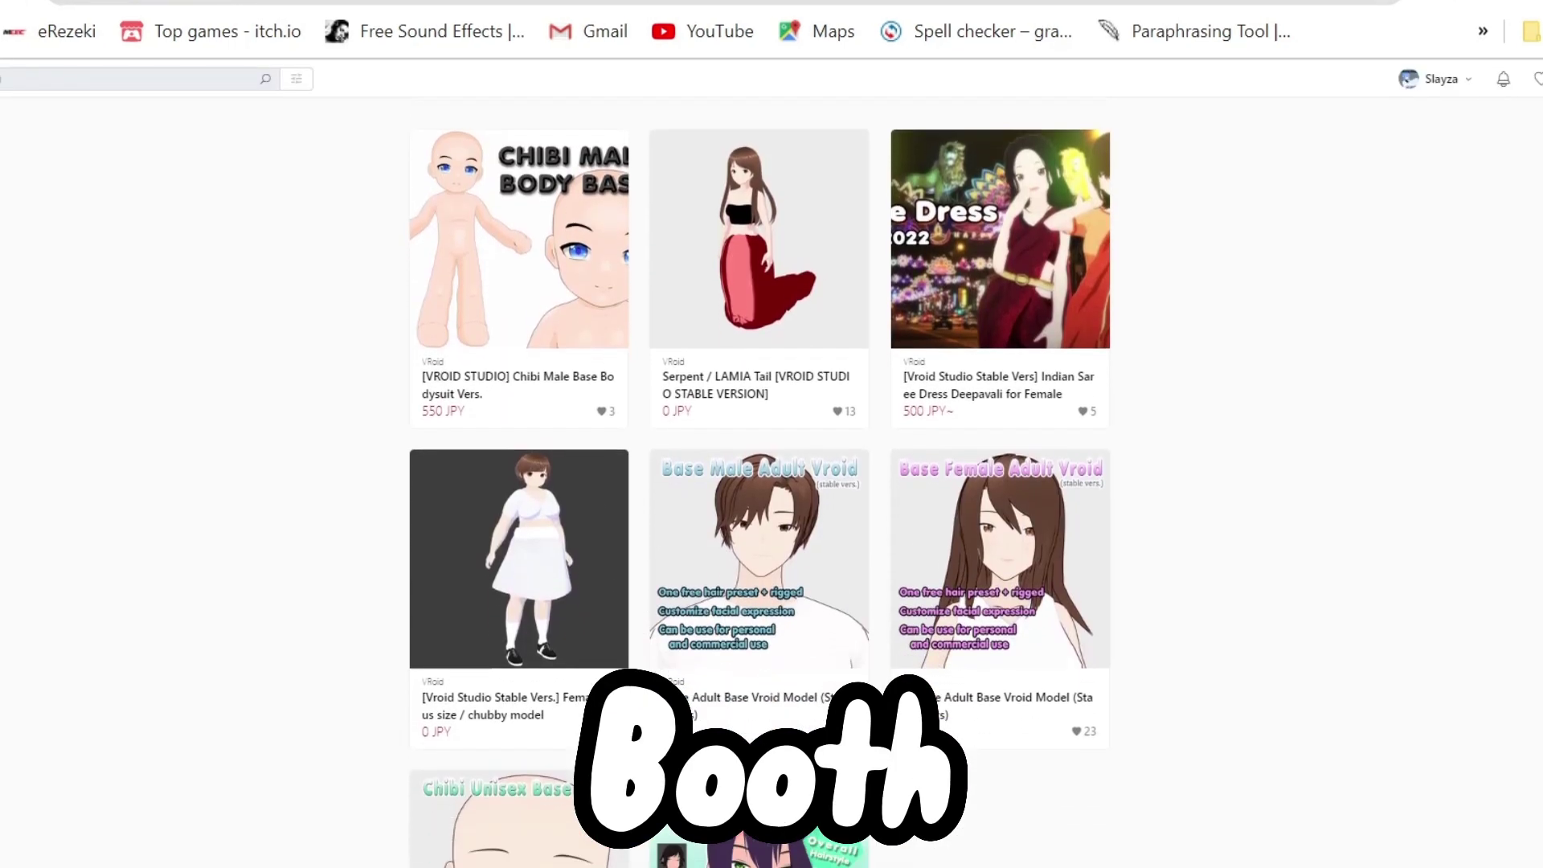